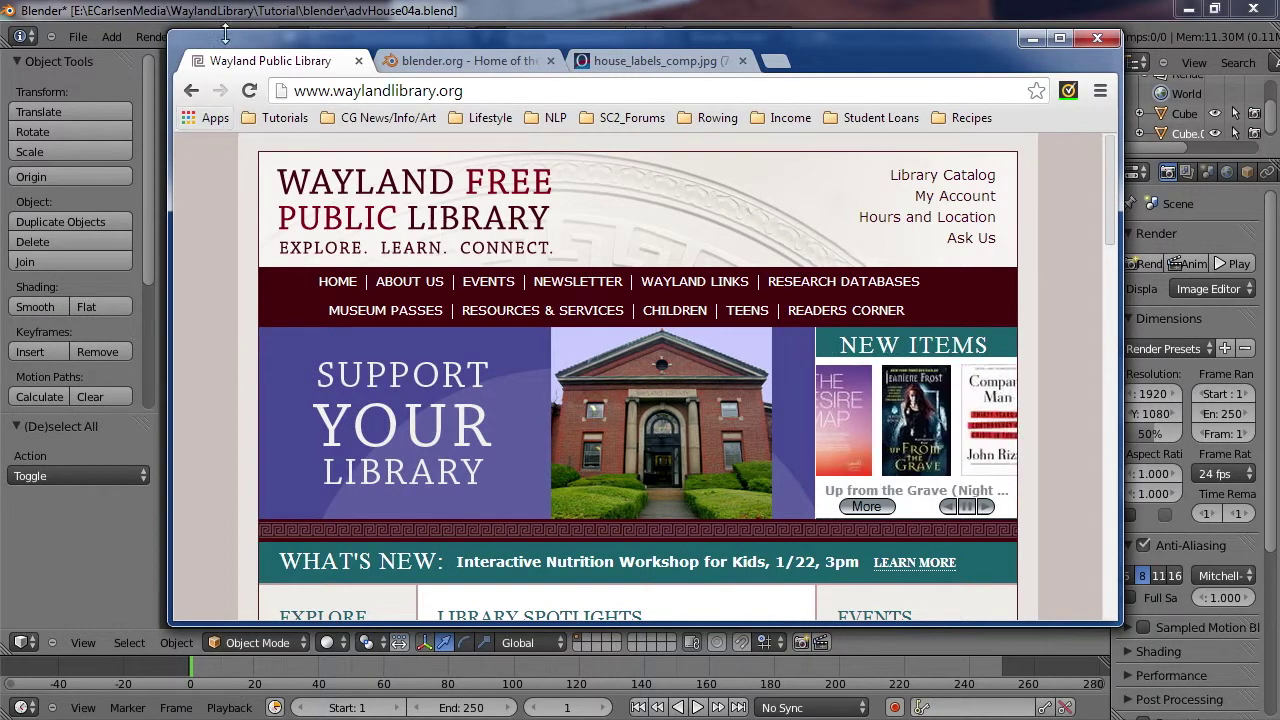
Step: Bring the Blender house model back in front of the Chrome library page
key(alt+Tab)
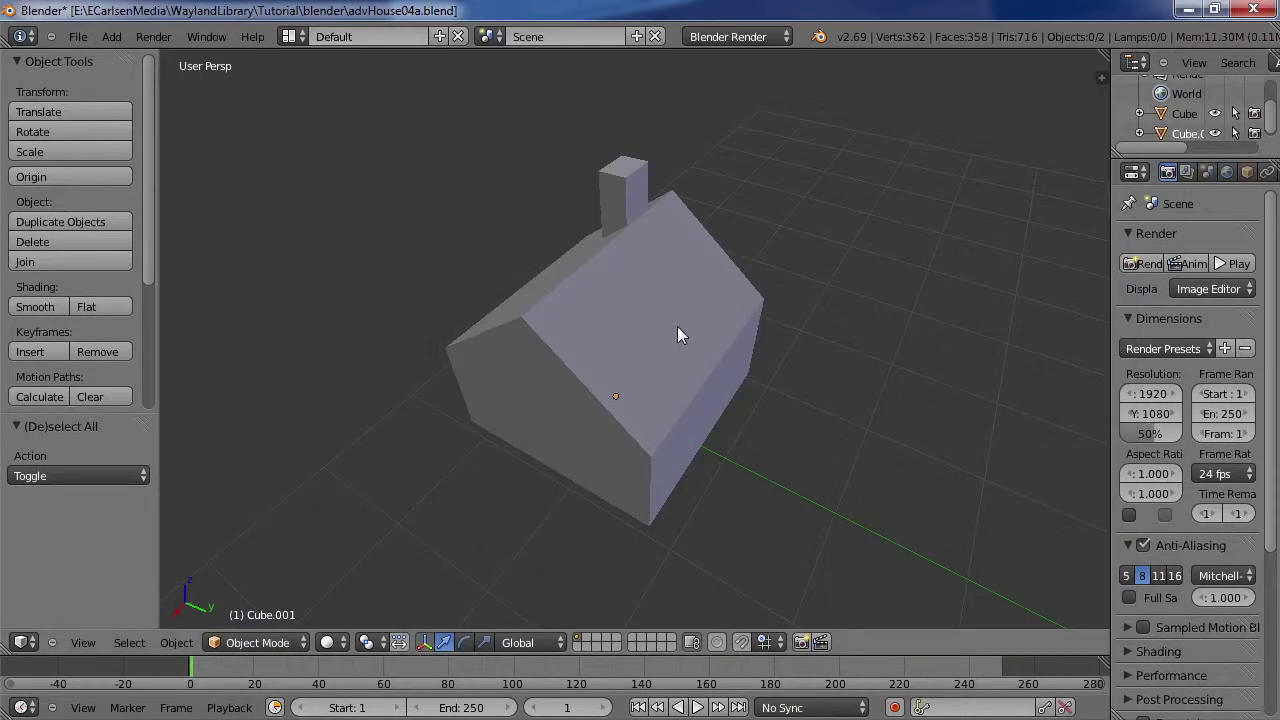
middle_drag(600, 284, 529, 327)
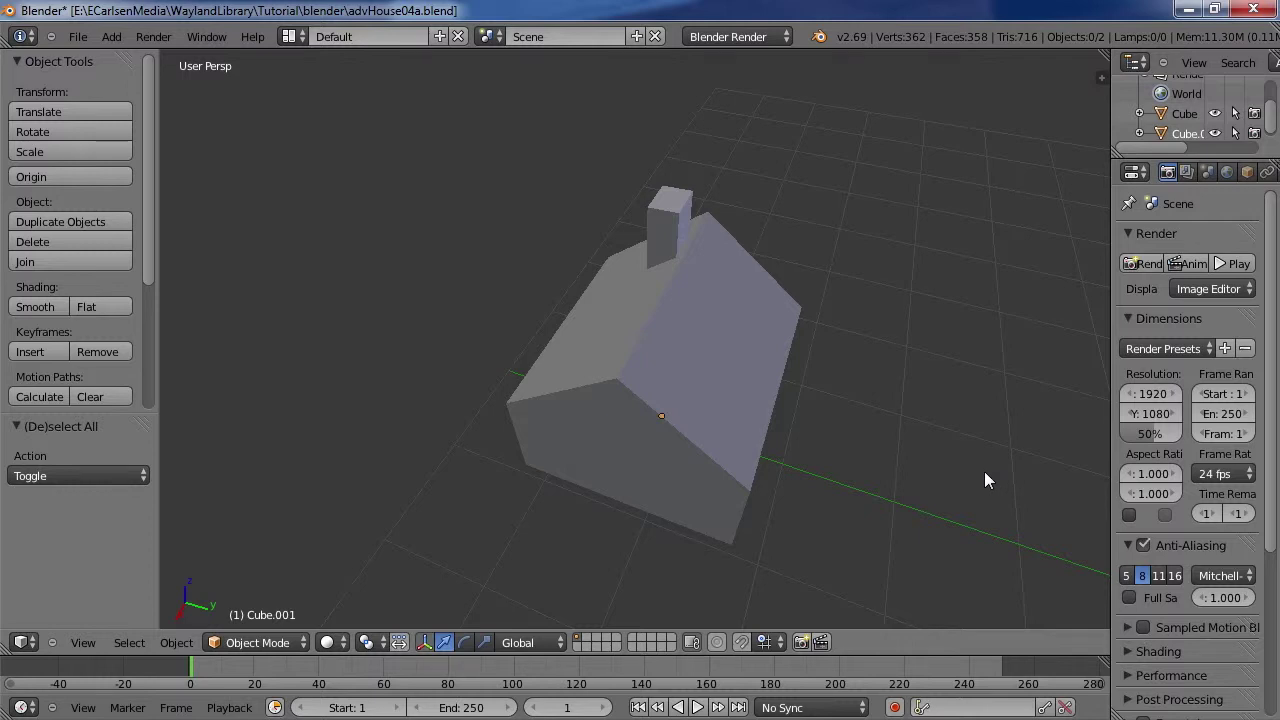
scroll(984, 471, up, 5)
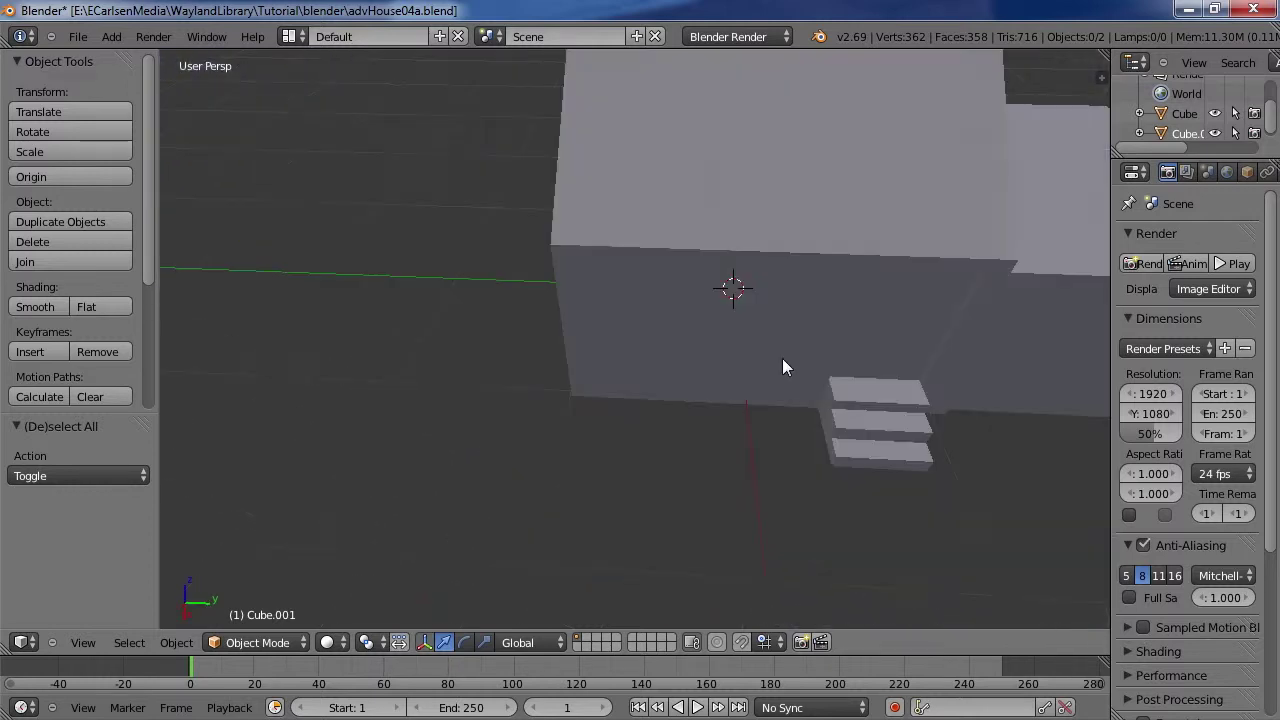
middle_drag(782, 368, 818, 386)
scroll(866, 368, down, 2)
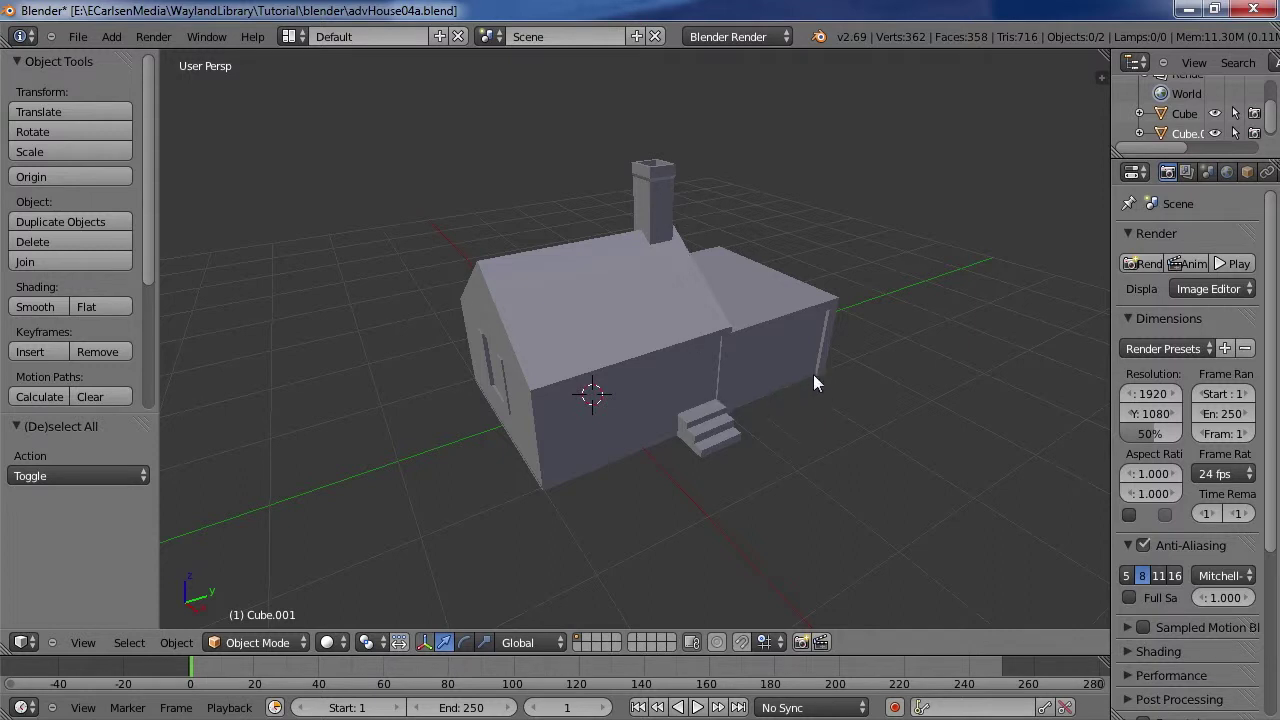
middle_drag(594, 343, 629, 330)
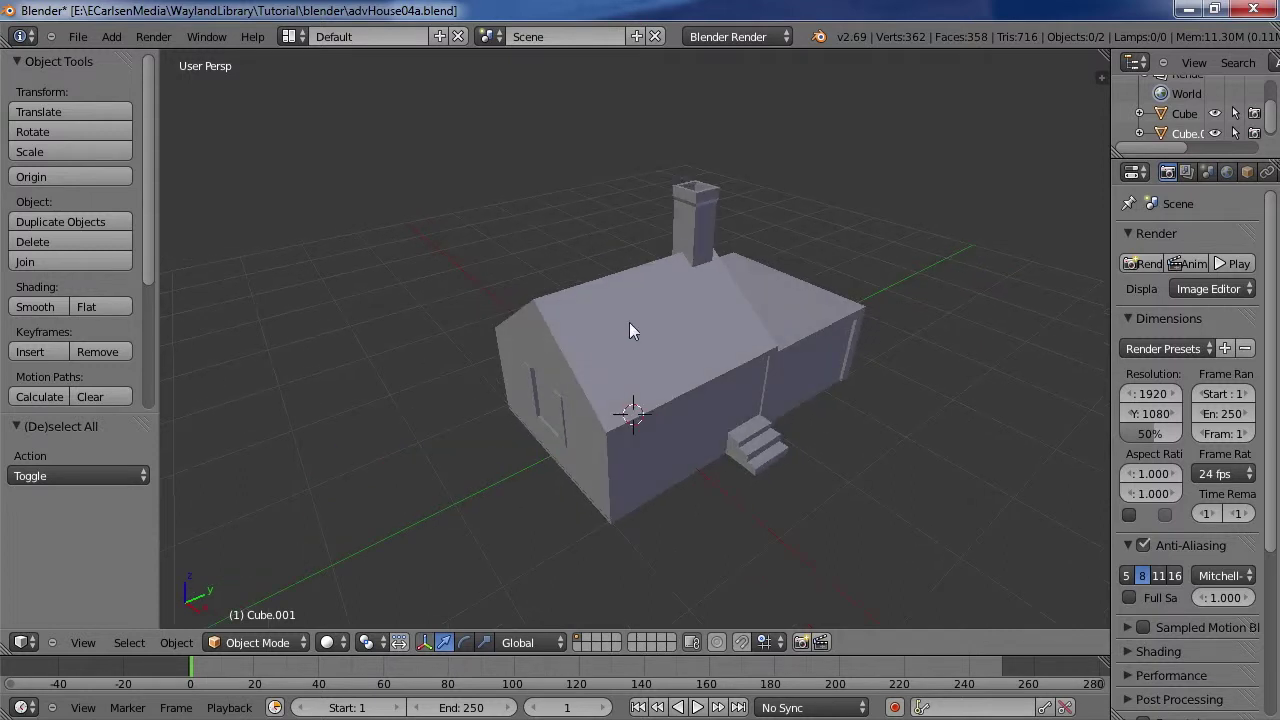
mouse_move(722, 294)
middle_down()
mouse_move(629, 296)
mouse_move(718, 290)
middle_up()
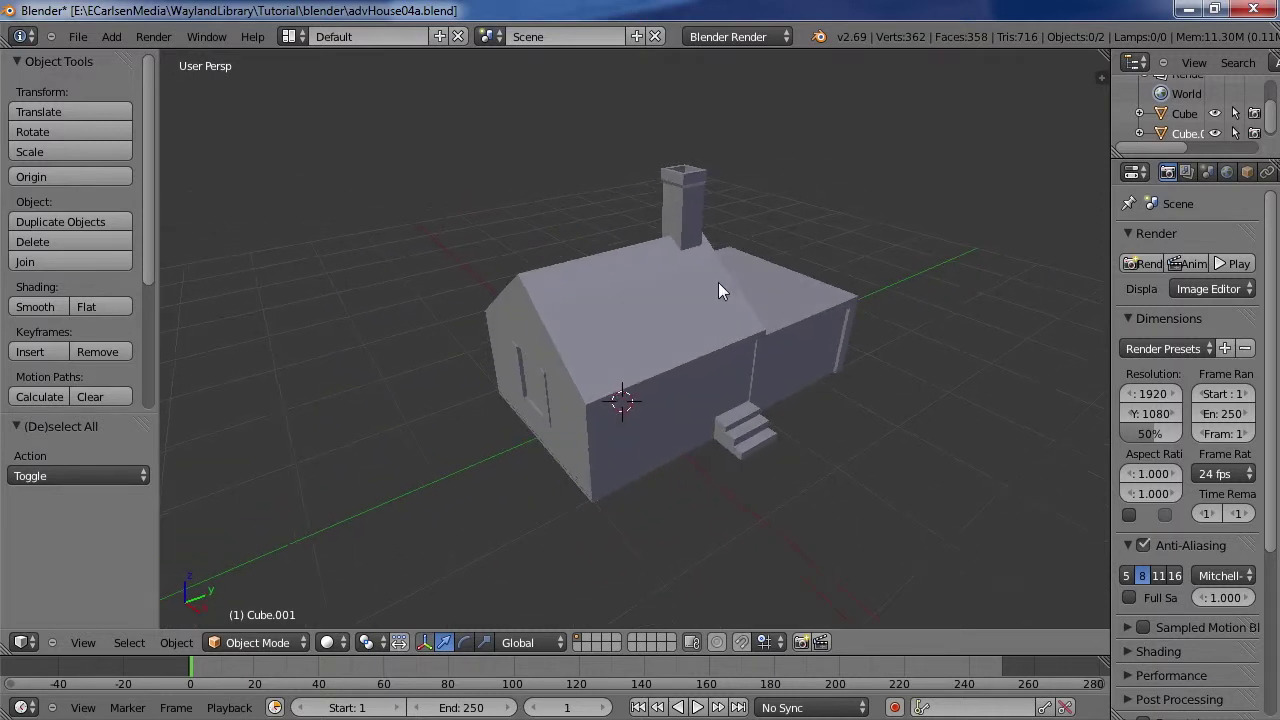
Step: Reload the start-up file to get a fresh default scene
click(77, 38)
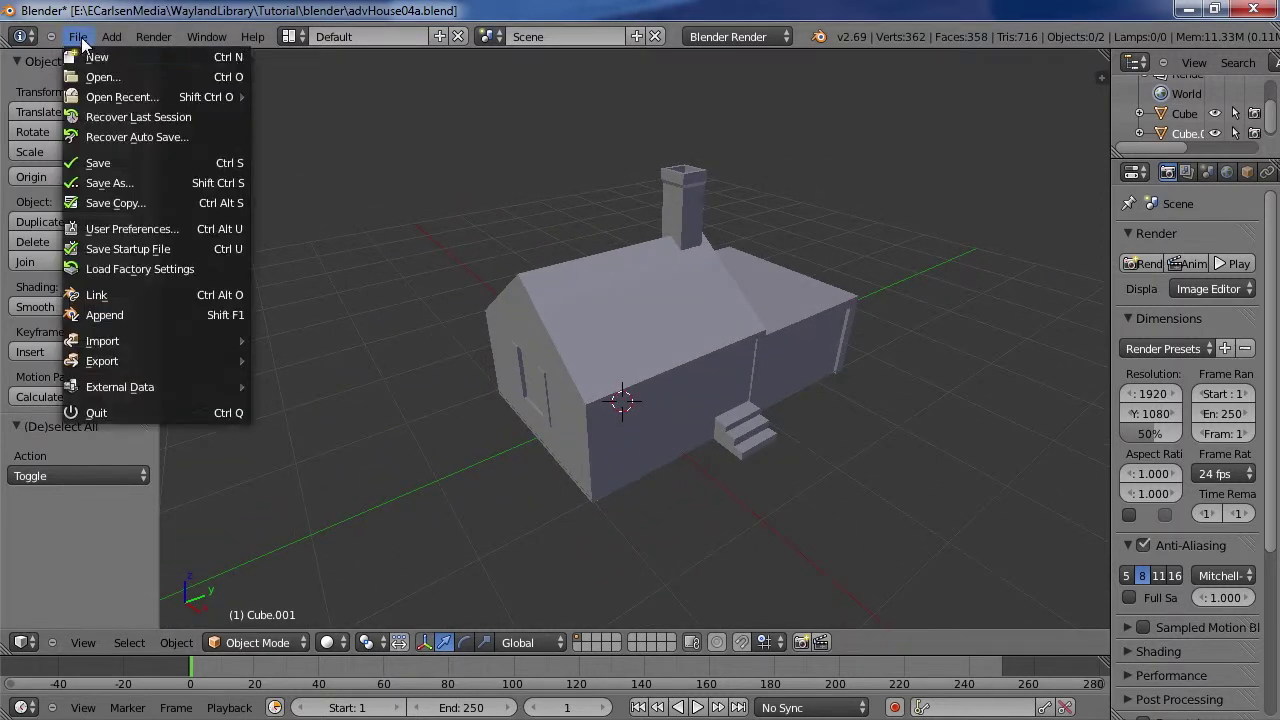
click(92, 53)
click(111, 61)
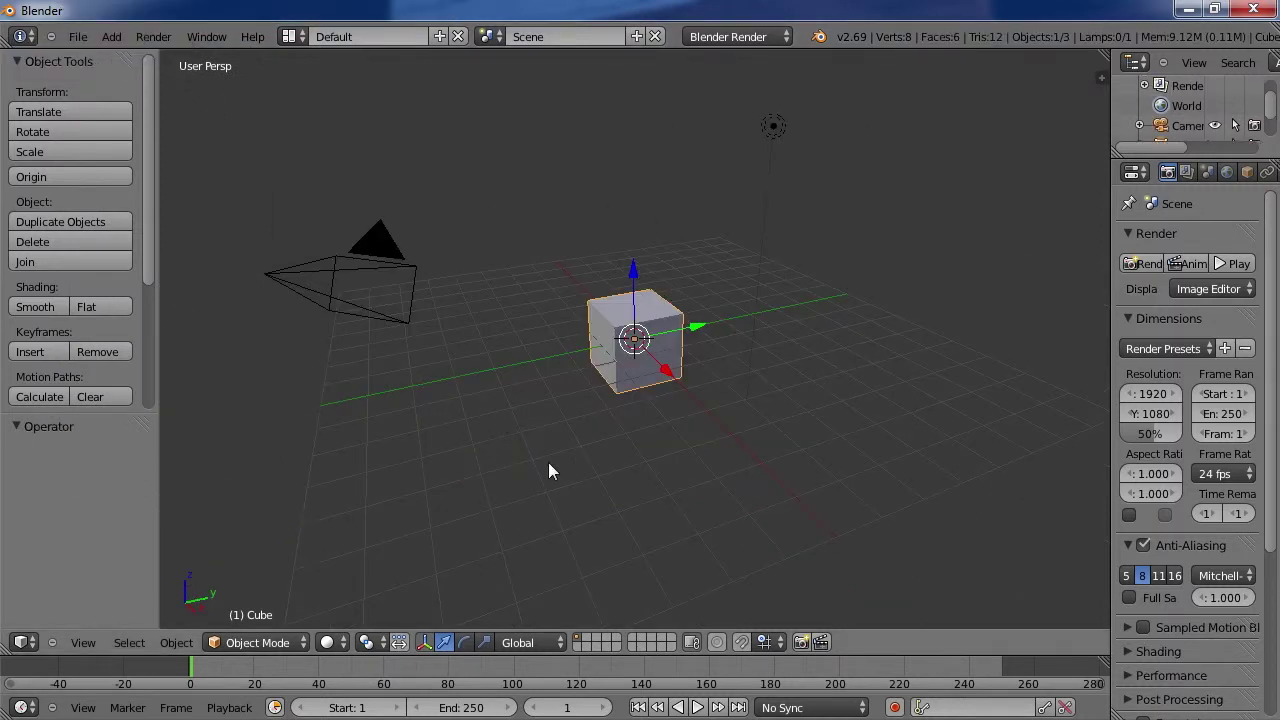
middle_drag(600, 258, 786, 207)
middle_drag(797, 303, 789, 289)
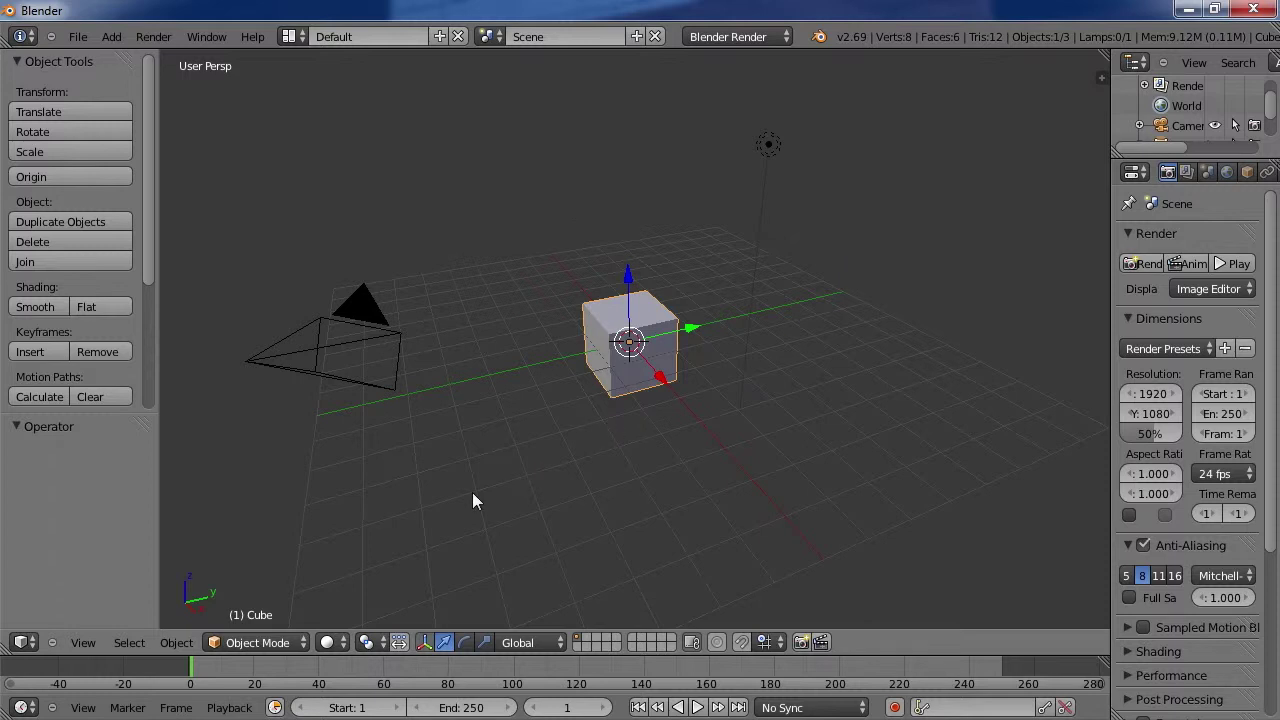
Step: Select all objects and delete the default cube, camera and lamp
click(240, 643)
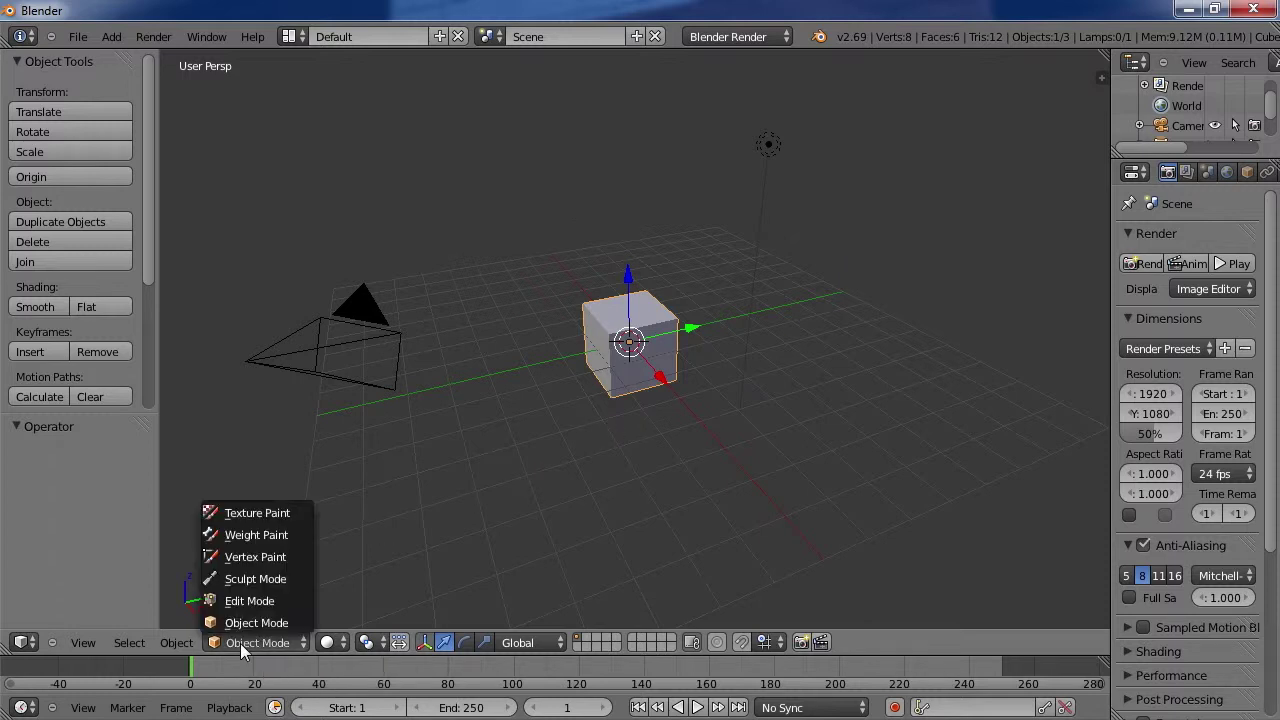
click(129, 643)
click(172, 578)
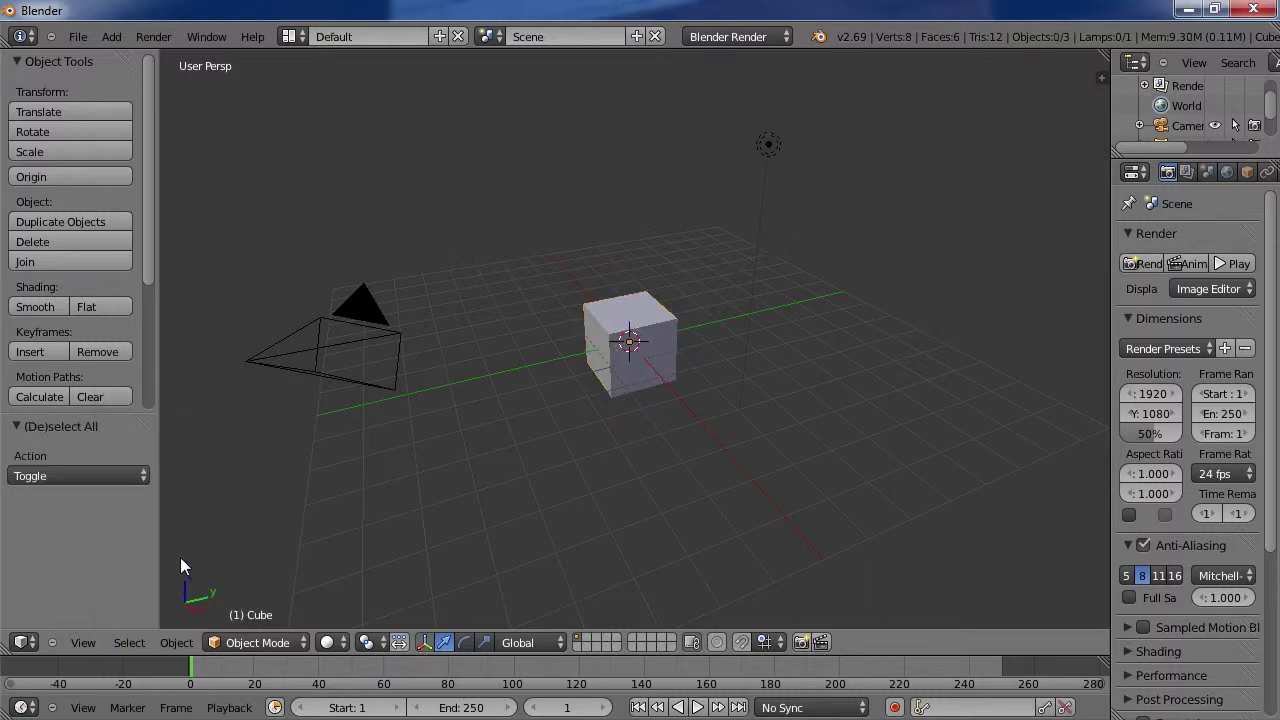
click(129, 643)
click(159, 578)
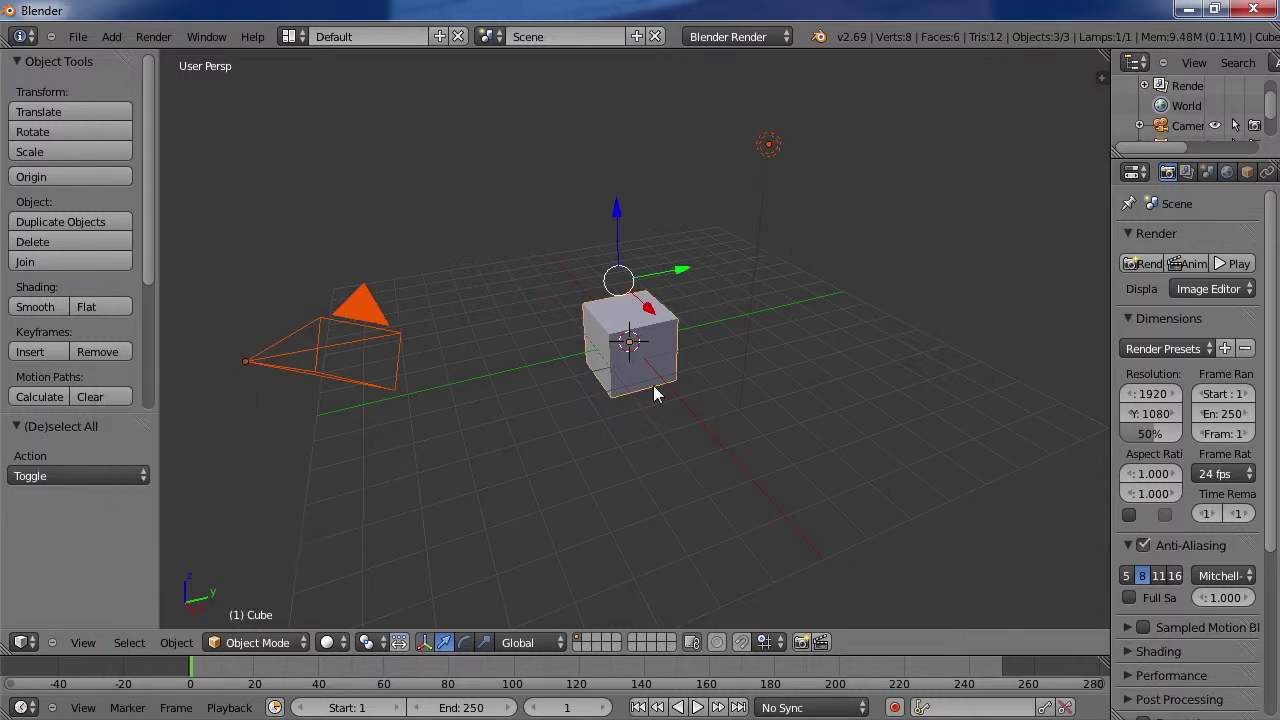
key(x)
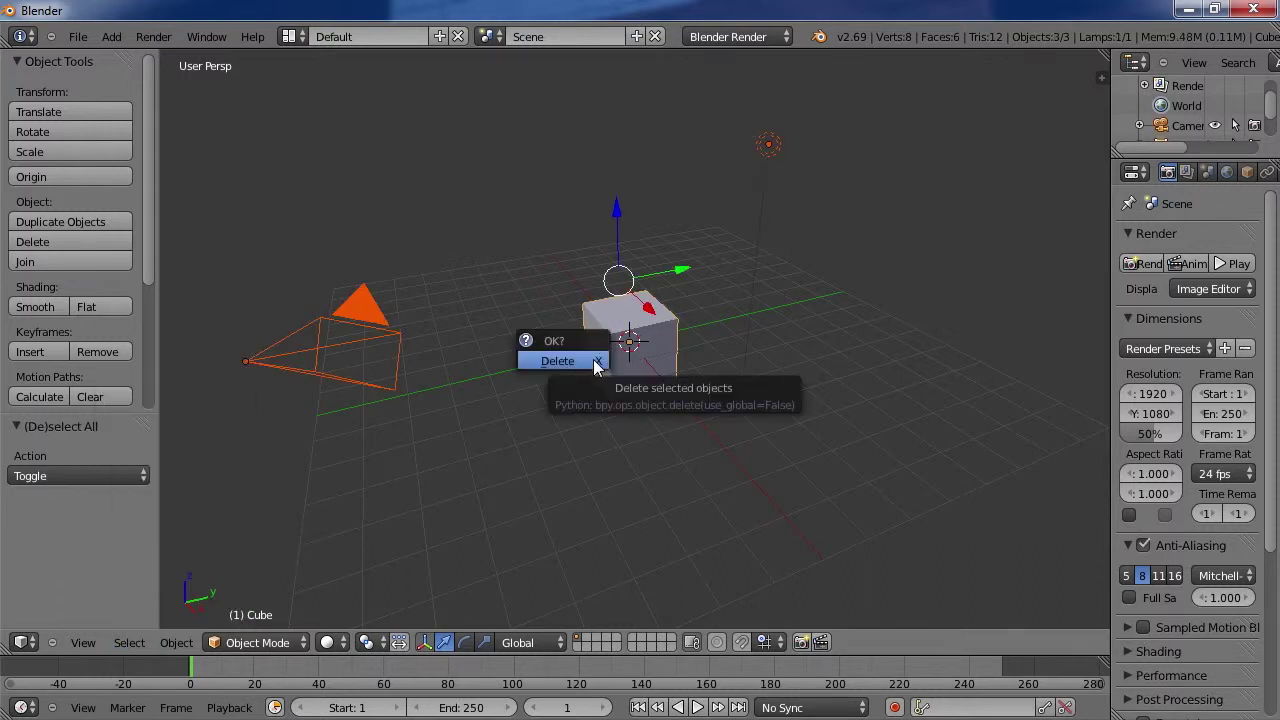
click(595, 362)
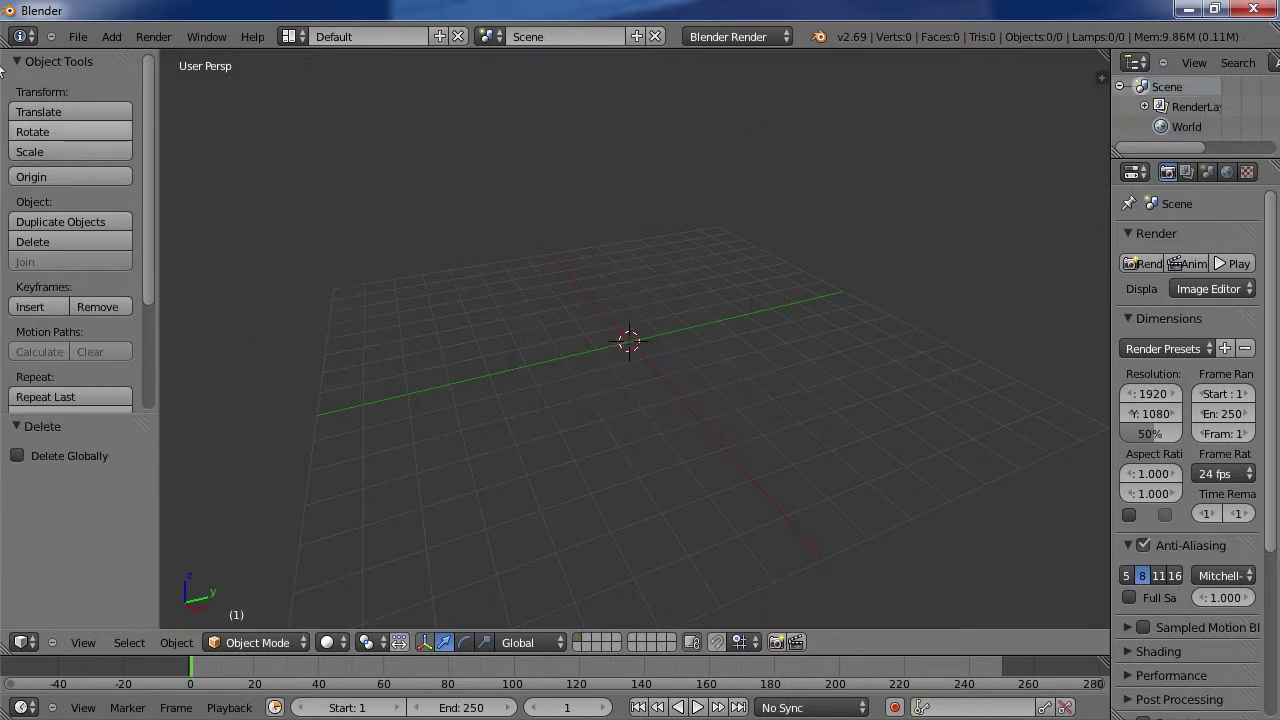
Step: Add a radius-1 cube mesh at the origin and open the mode list for Edit Mode
click(108, 36)
mouse_move(137, 56)
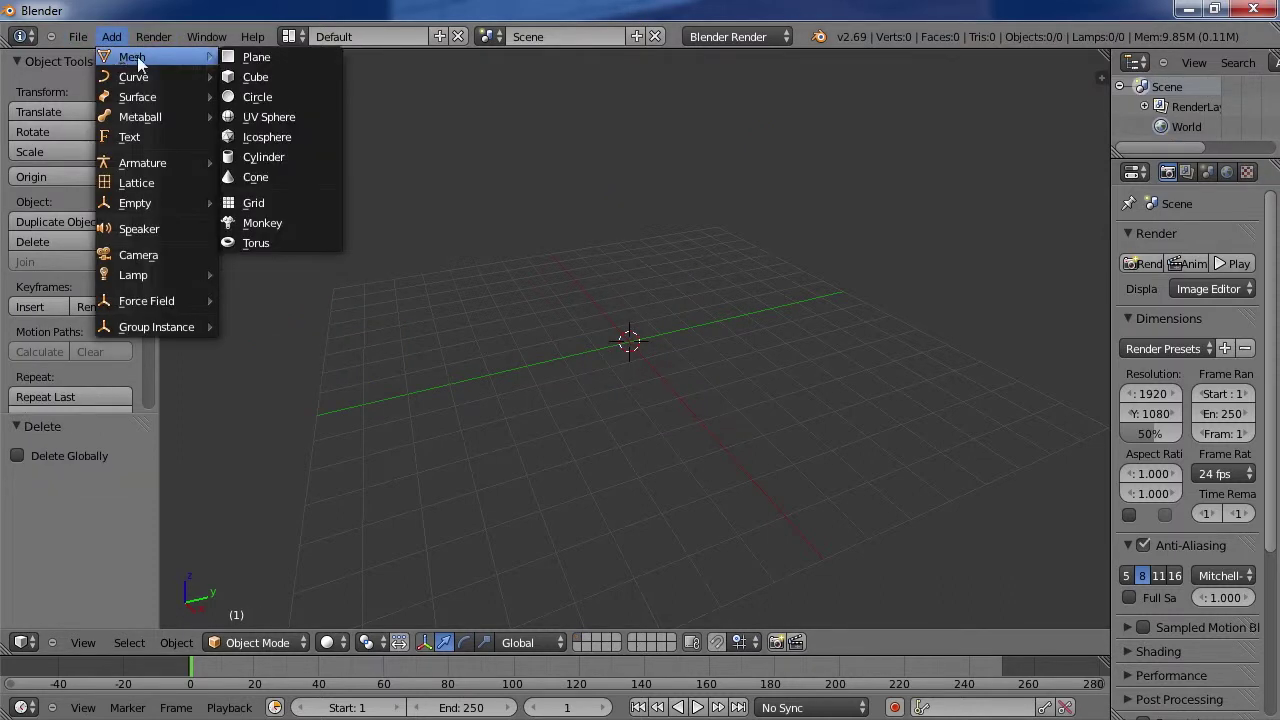
click(300, 77)
middle_drag(709, 366, 629, 443)
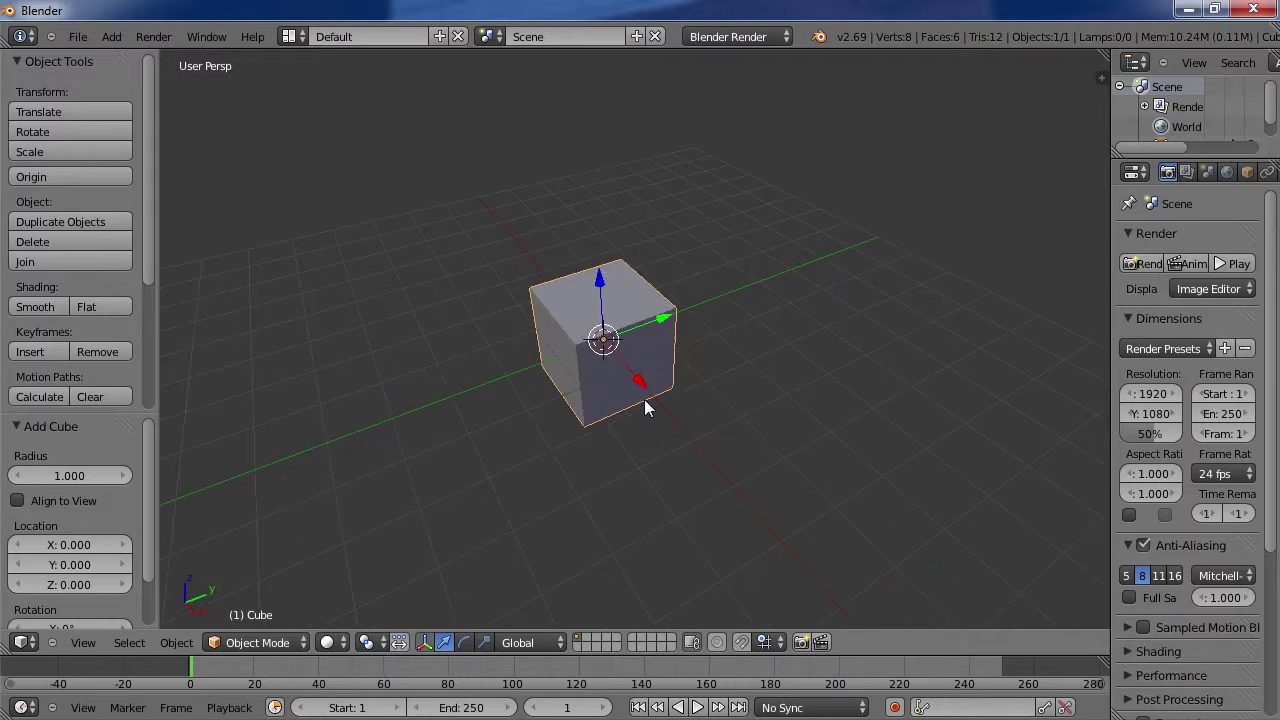
middle_drag(466, 262, 536, 343)
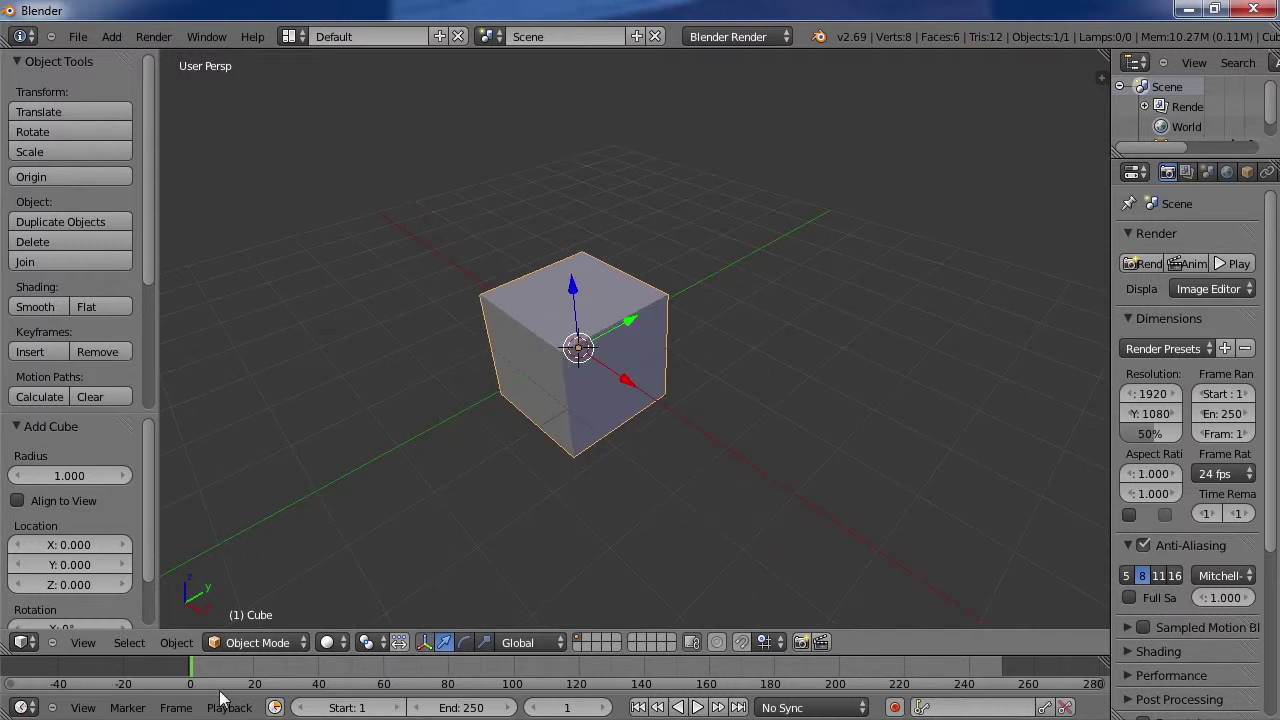
click(258, 642)
Step: Enter Edit Mode and cut an edge loop across the middle of the cube
click(256, 599)
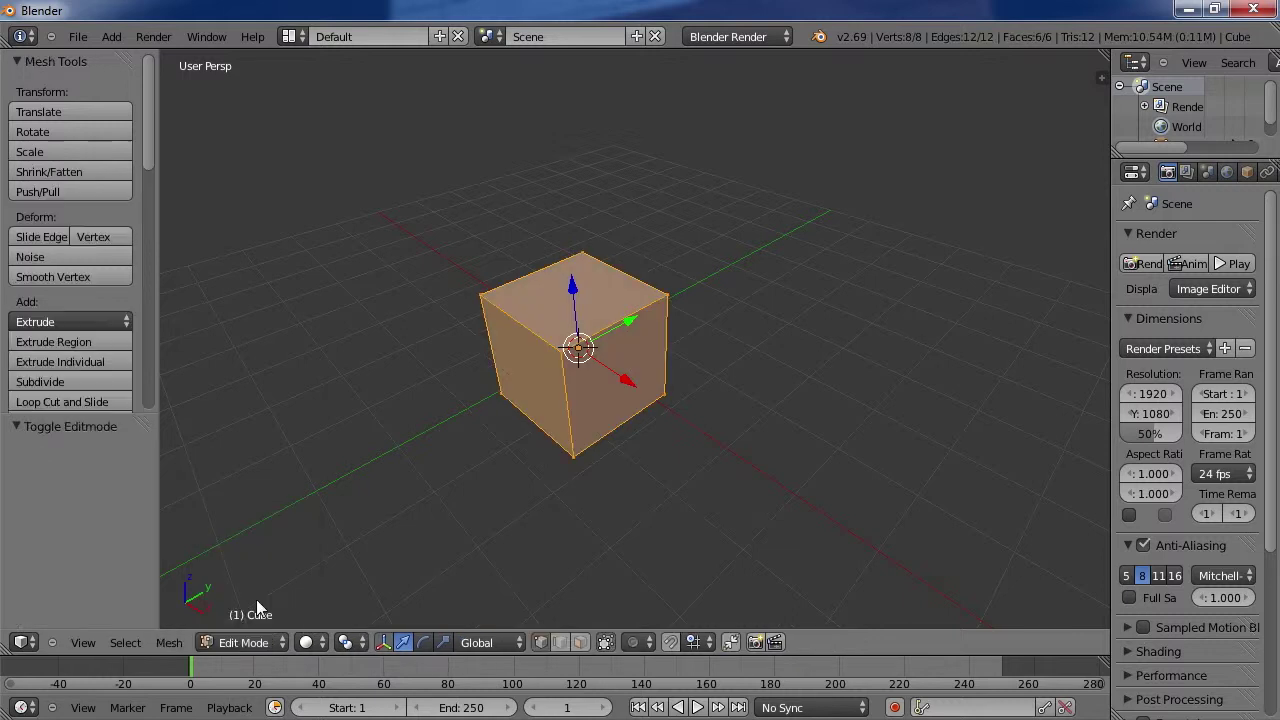
drag(149, 124, 151, 166)
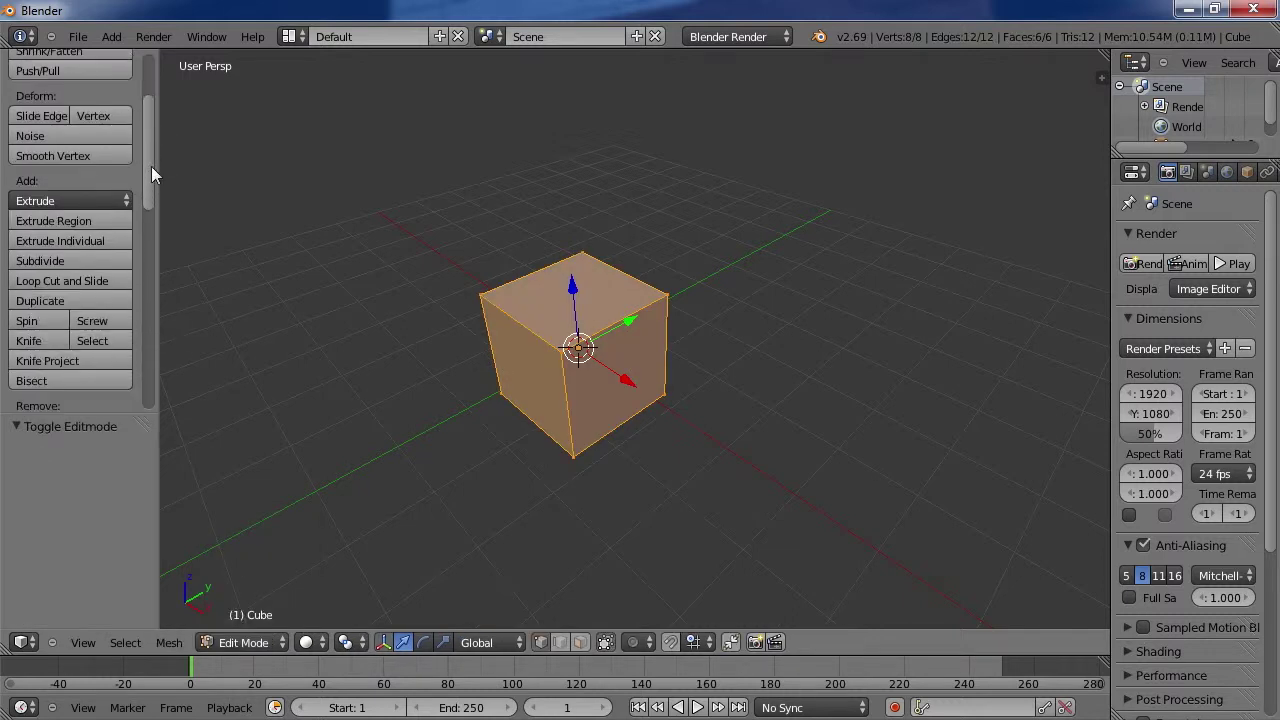
click(69, 278)
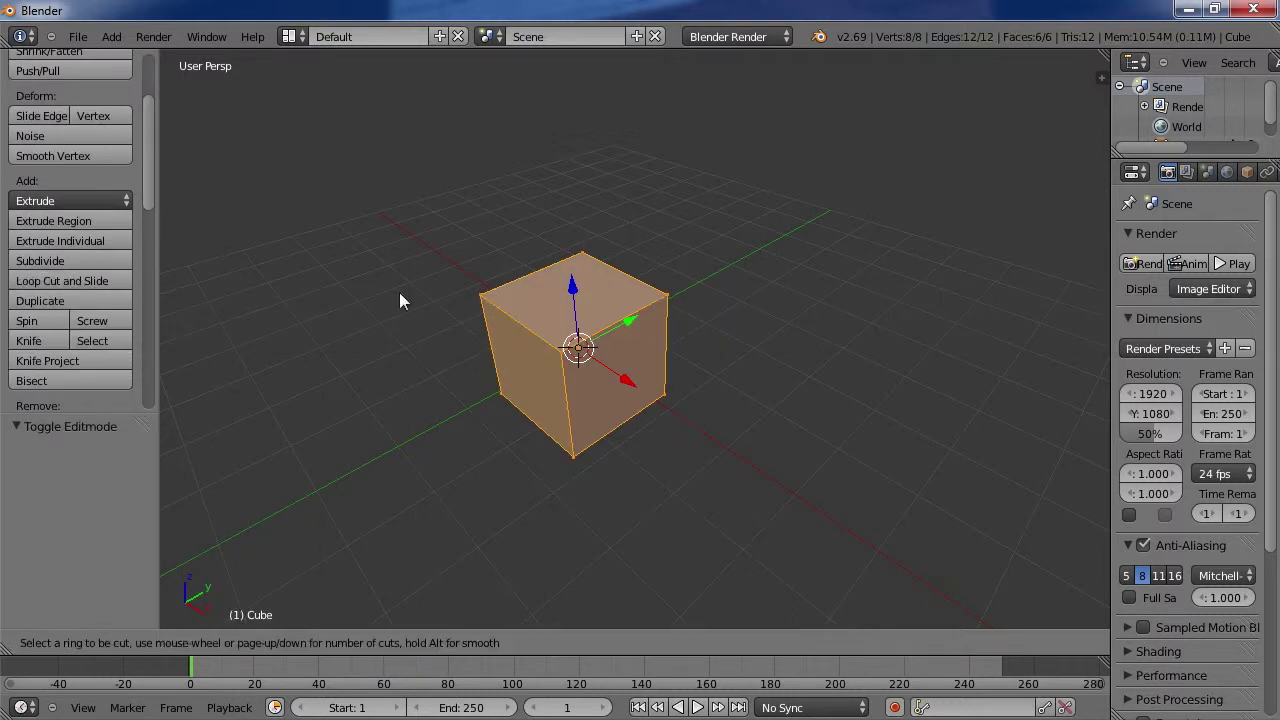
click(543, 323)
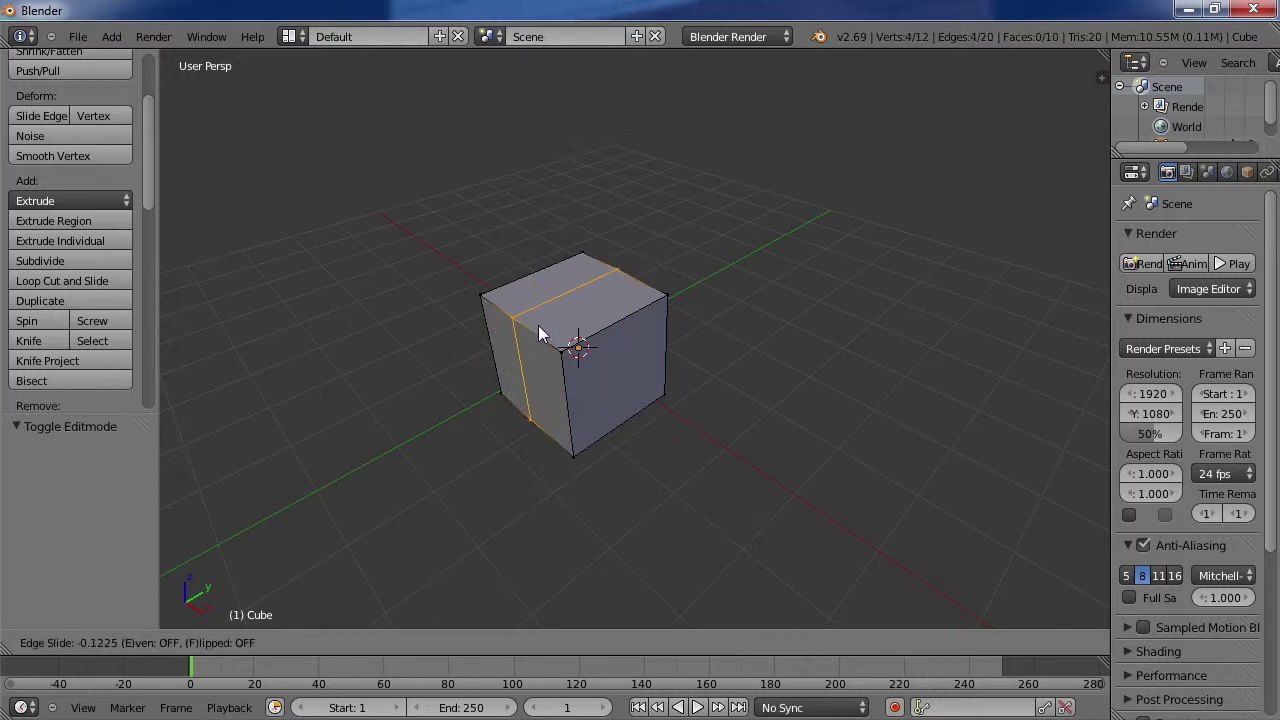
click(528, 312)
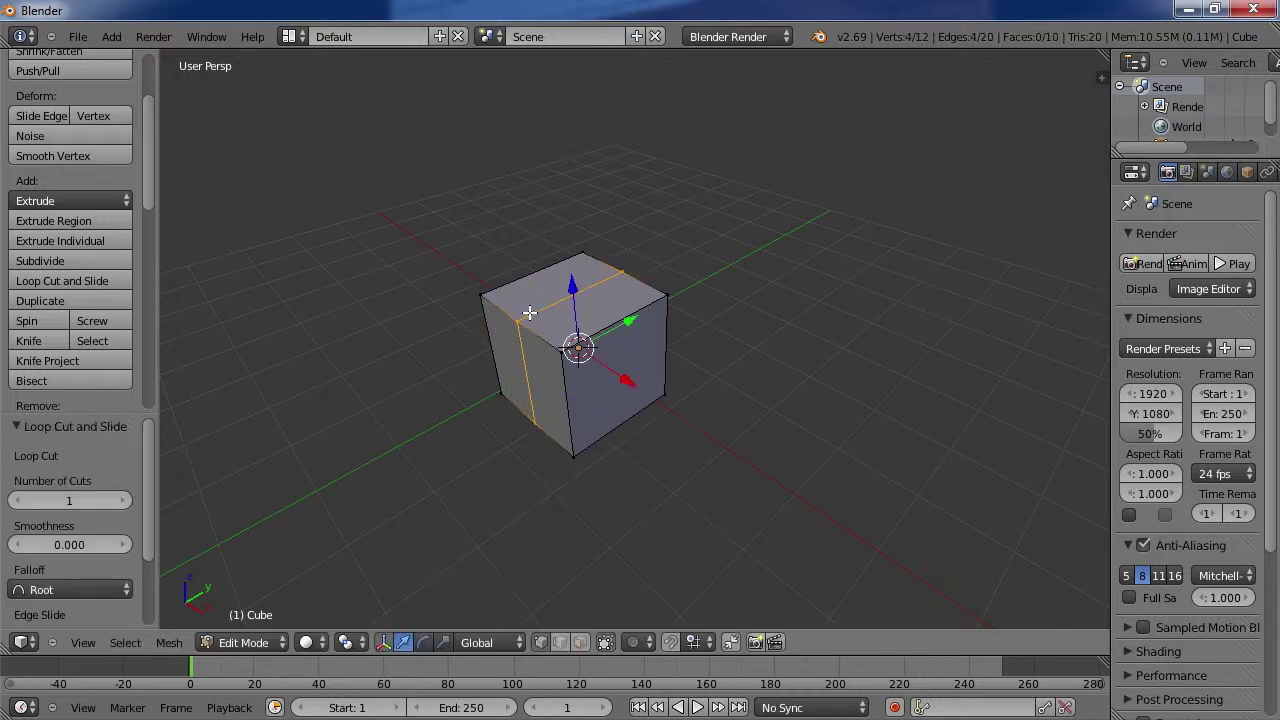
scroll(612, 360, up, 1)
scroll(643, 363, up, 2)
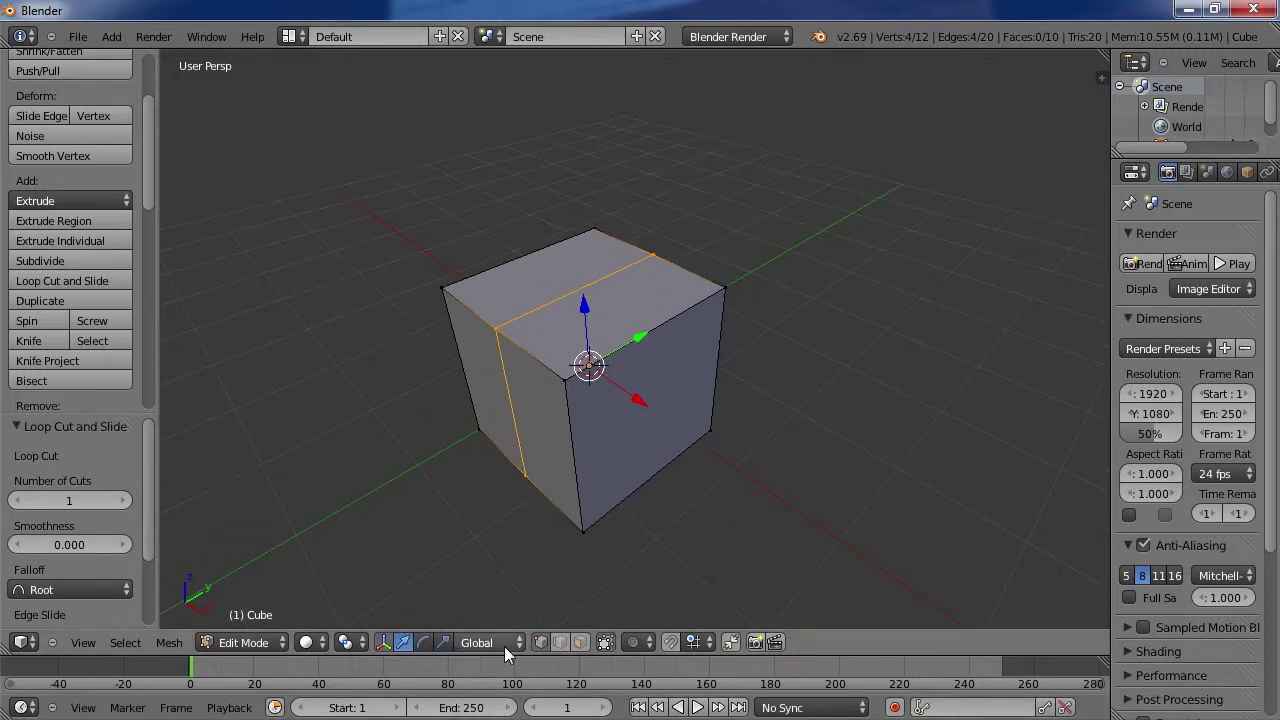
Step: Select the top edge from the new loop and raise it into a roof ridge
click(561, 644)
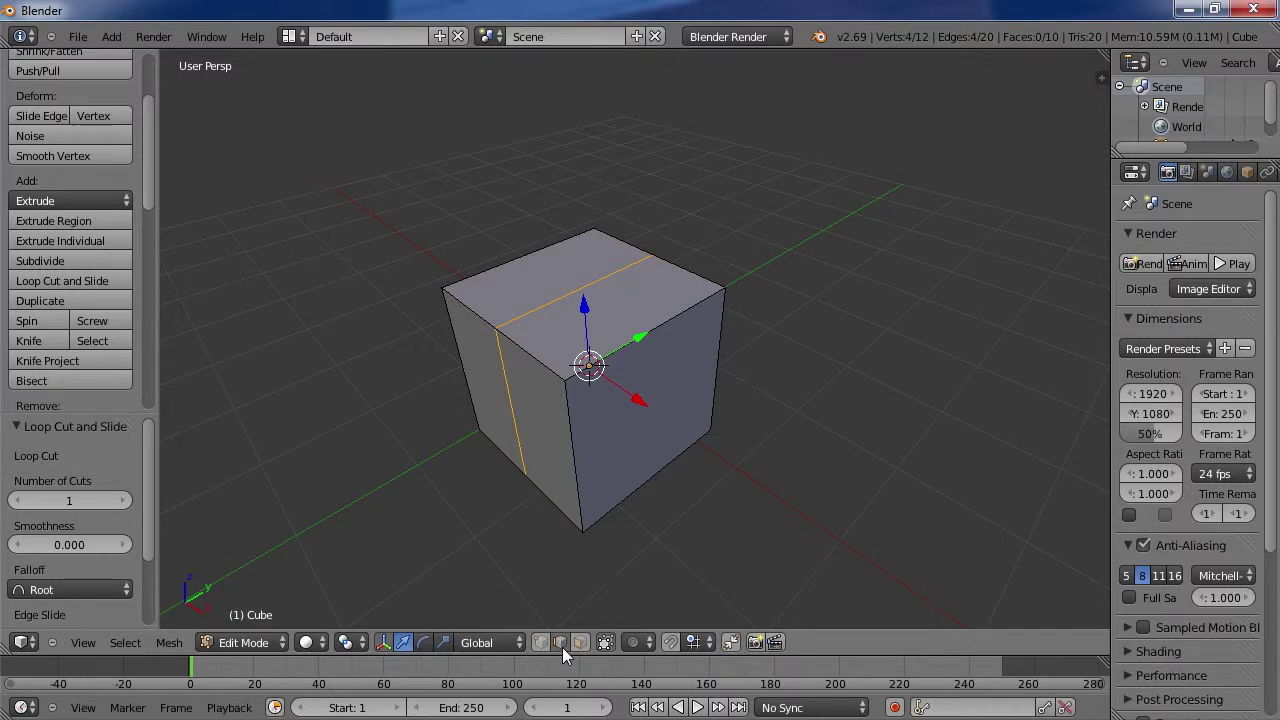
right_click(603, 278)
drag(576, 221, 575, 152)
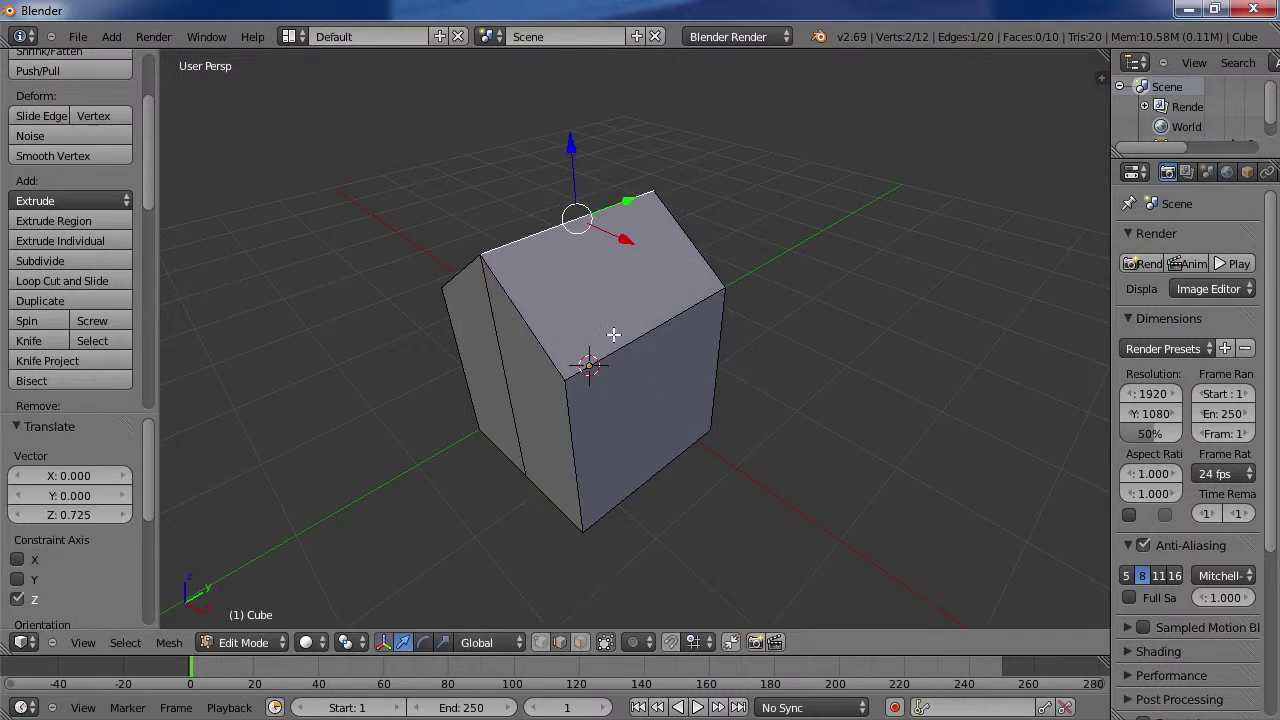
middle_drag(575, 152, 600, 269)
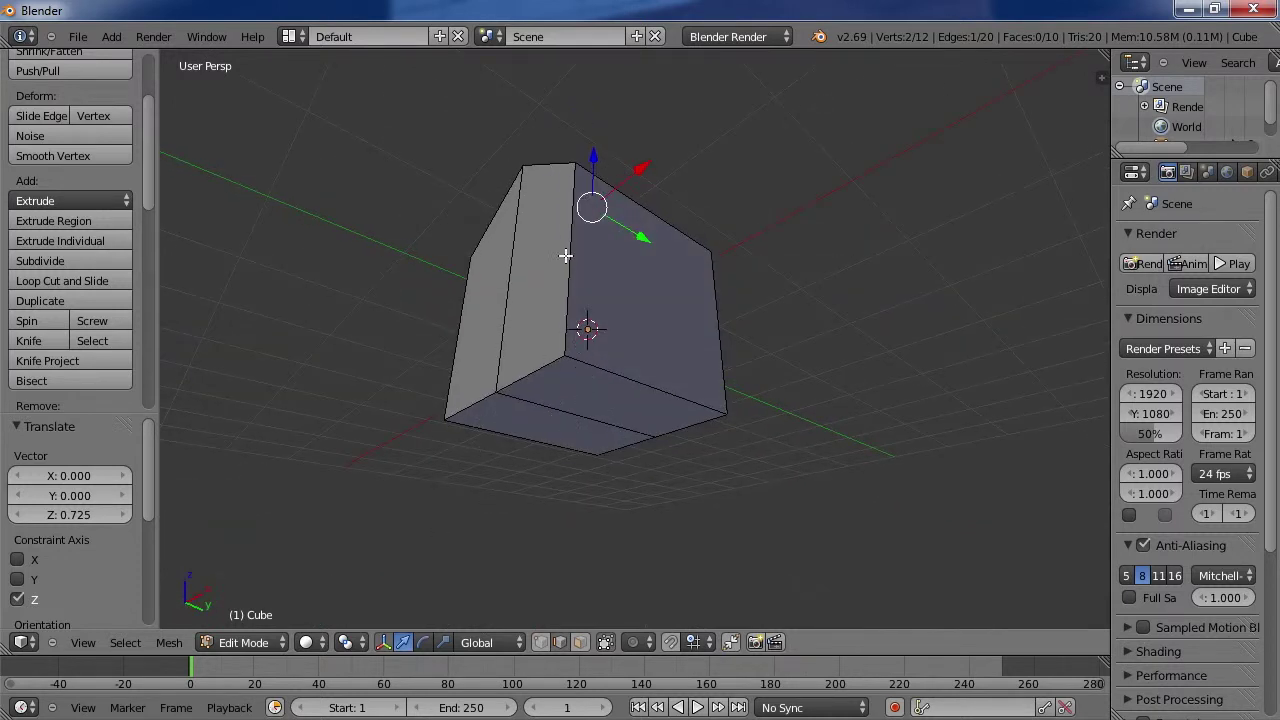
Step: Select the two bottom faces and move them slightly down along Z
click(581, 642)
right_click(550, 430)
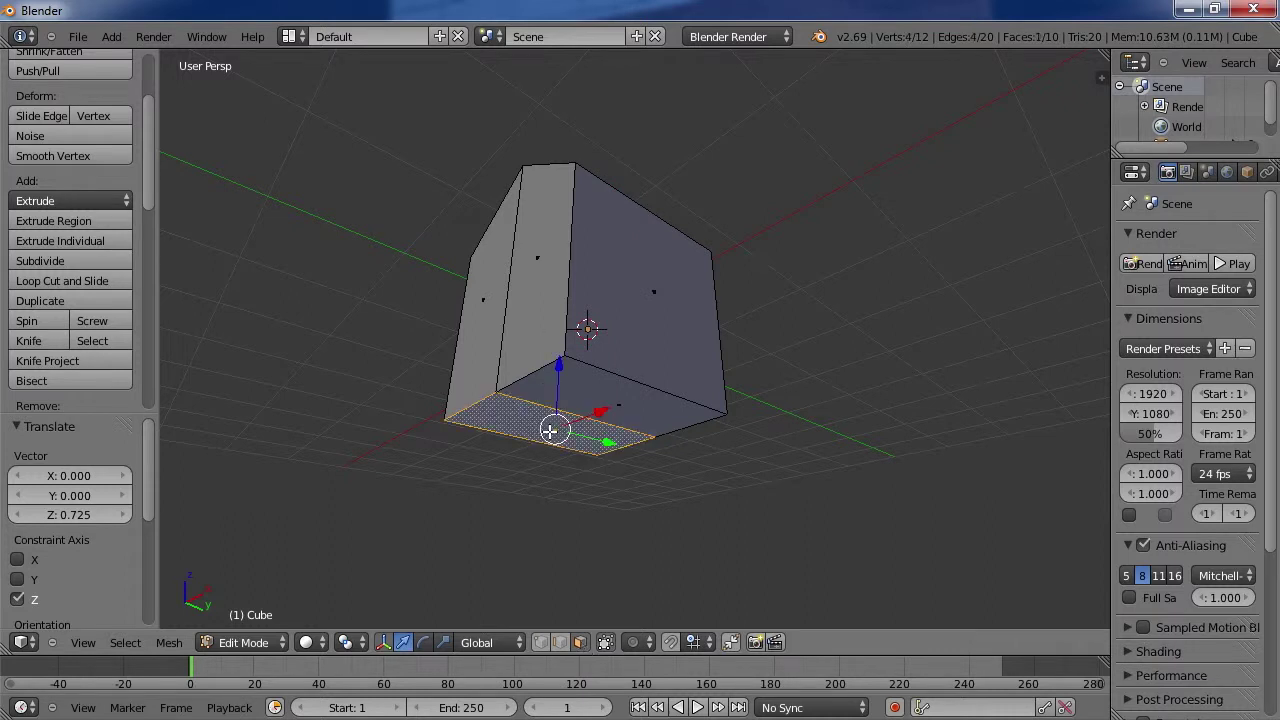
shift+right_click(622, 400)
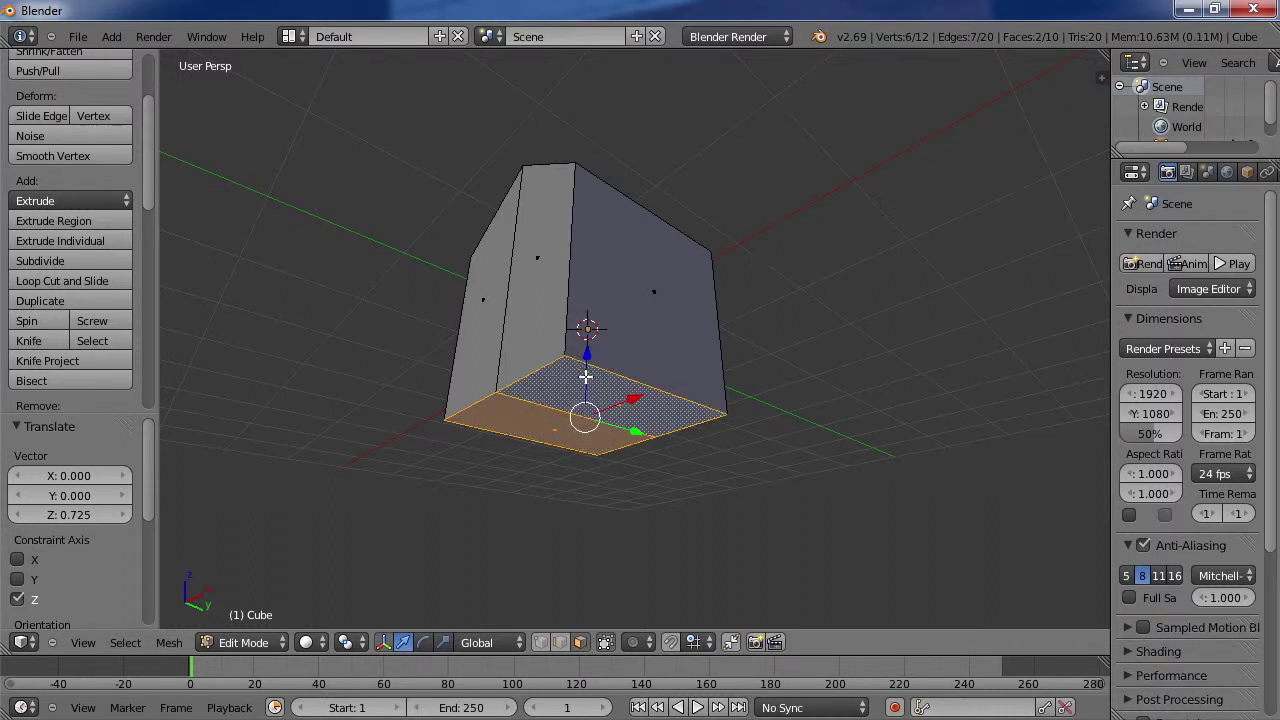
drag(586, 354, 588, 300)
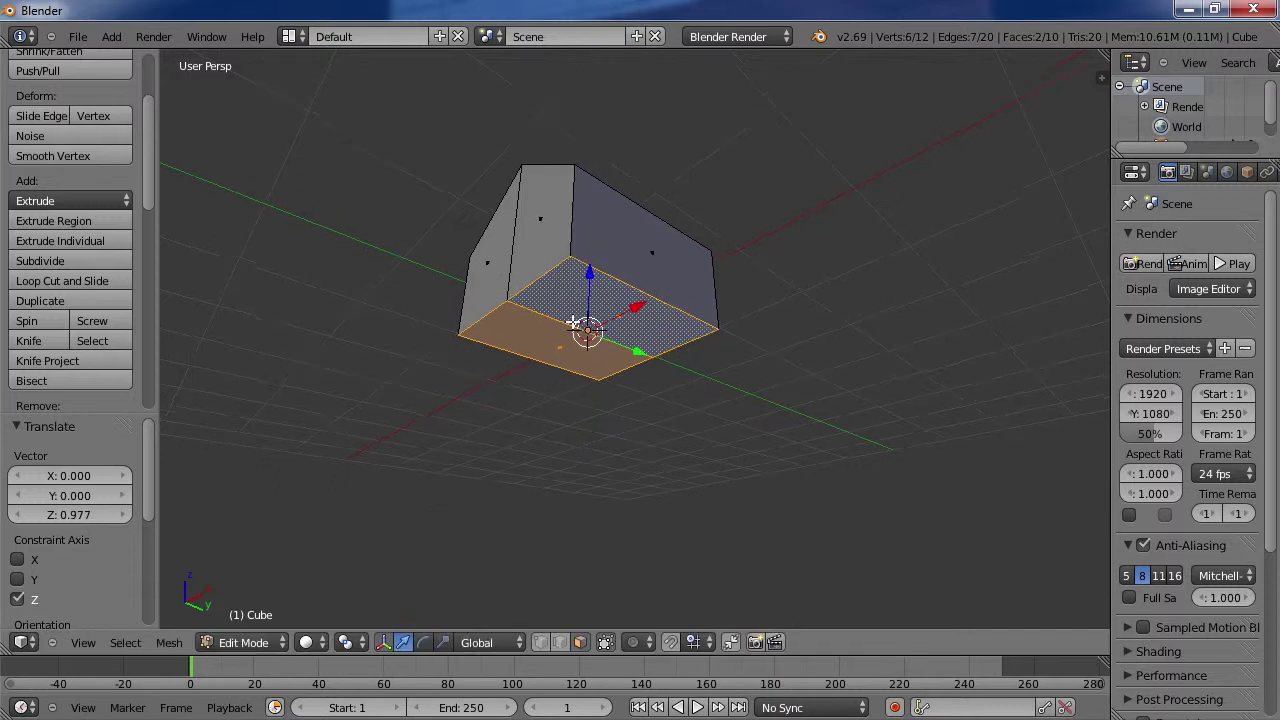
middle_drag(588, 300, 568, 390)
drag(585, 280, 590, 292)
middle_drag(590, 292, 390, 489)
scroll(674, 397, up, 2)
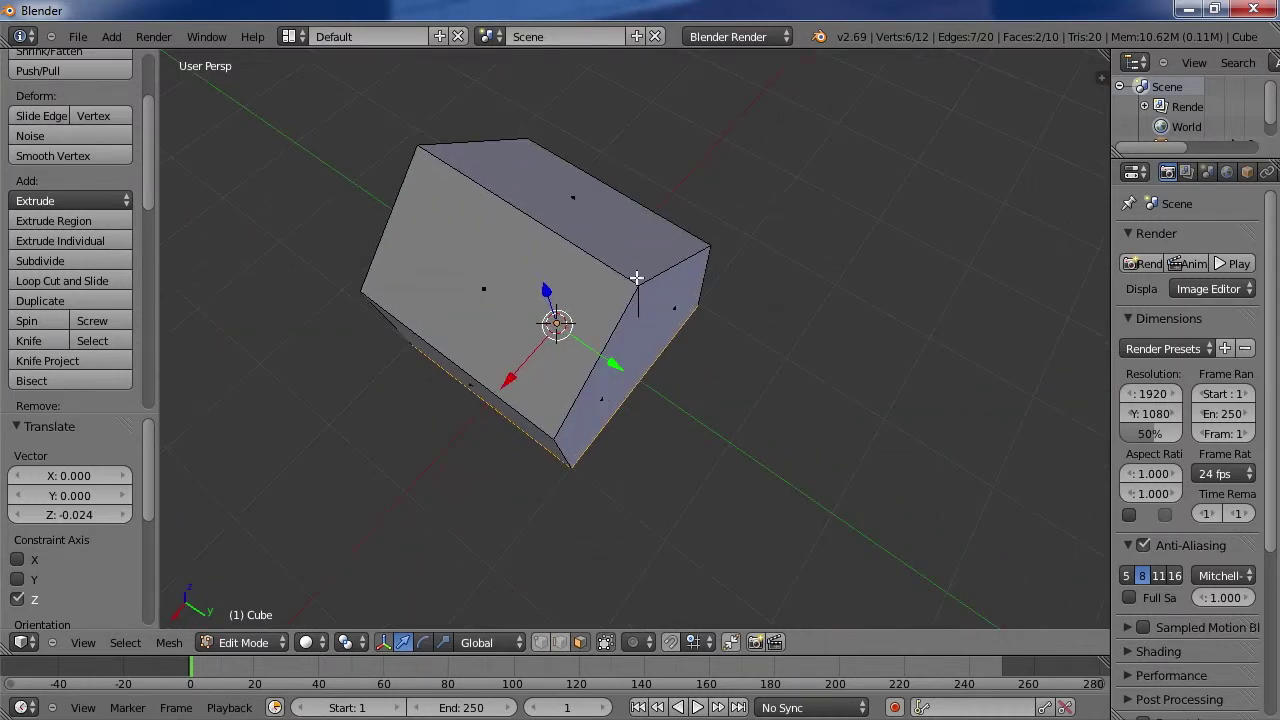
Step: Add an edge loop across the block close to the gable end
middle_drag(634, 277, 711, 289)
scroll(681, 301, up, 2)
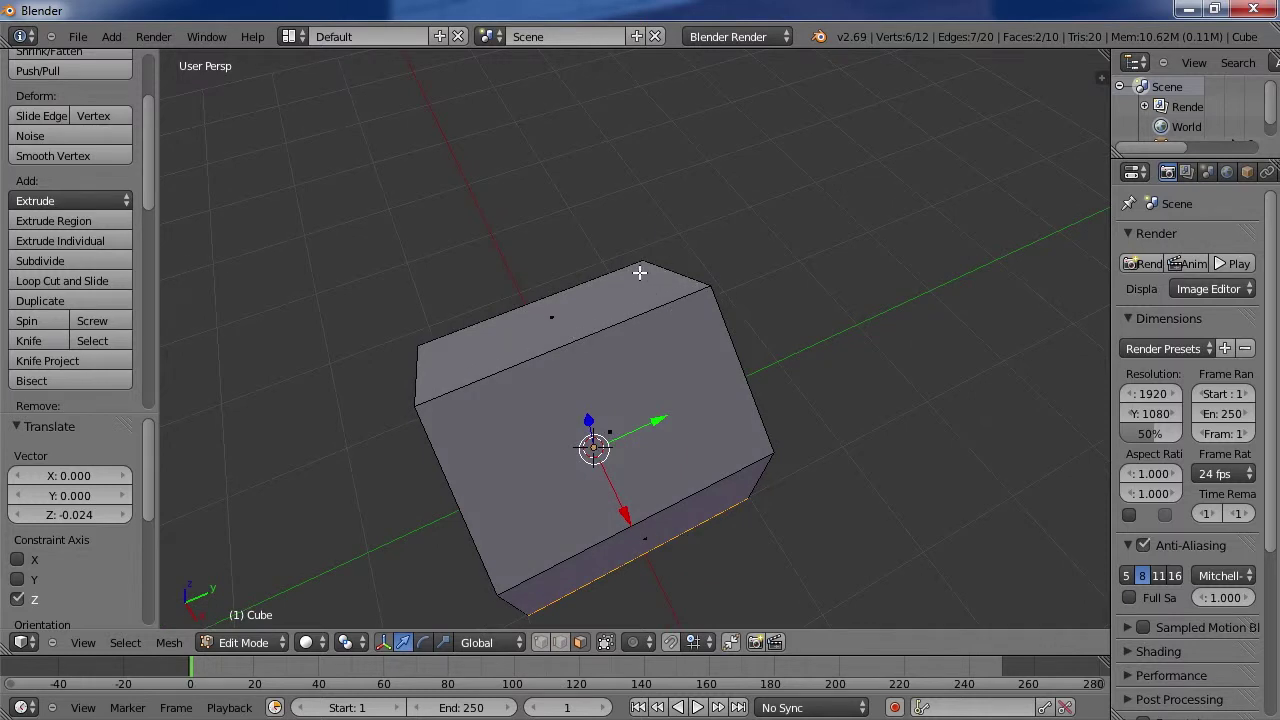
middle_drag(685, 299, 720, 285)
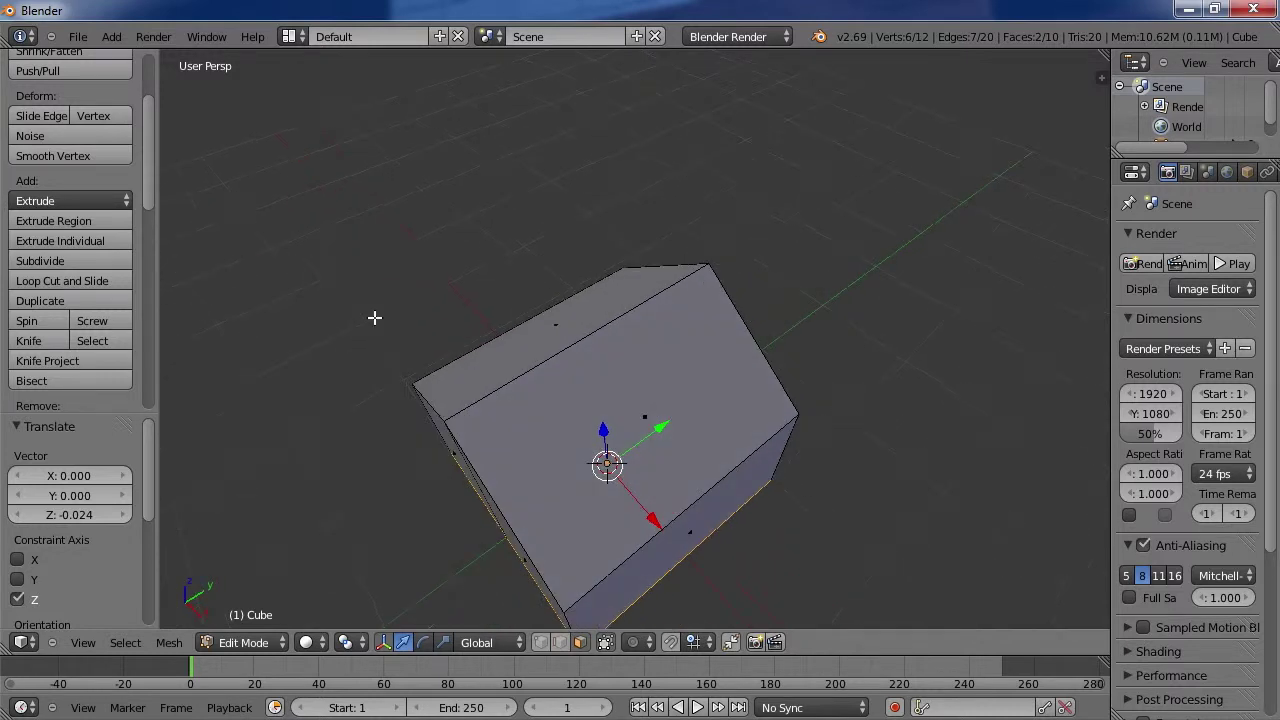
click(67, 281)
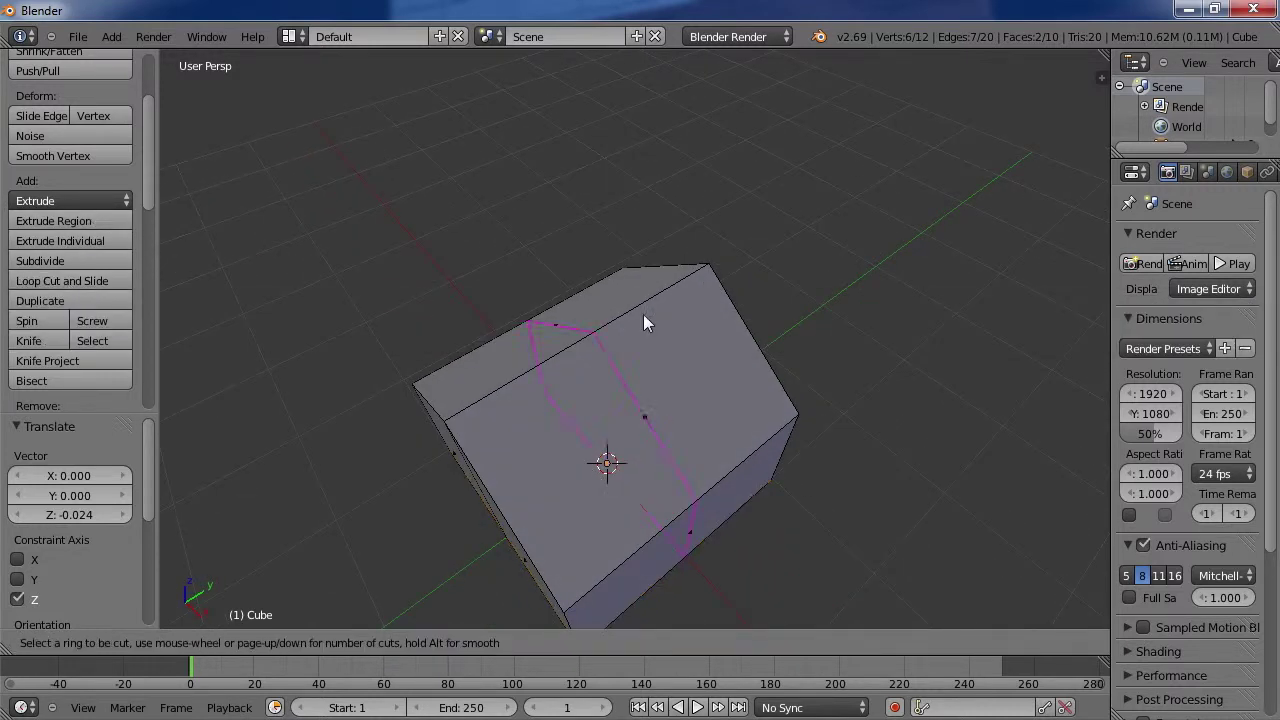
click(593, 333)
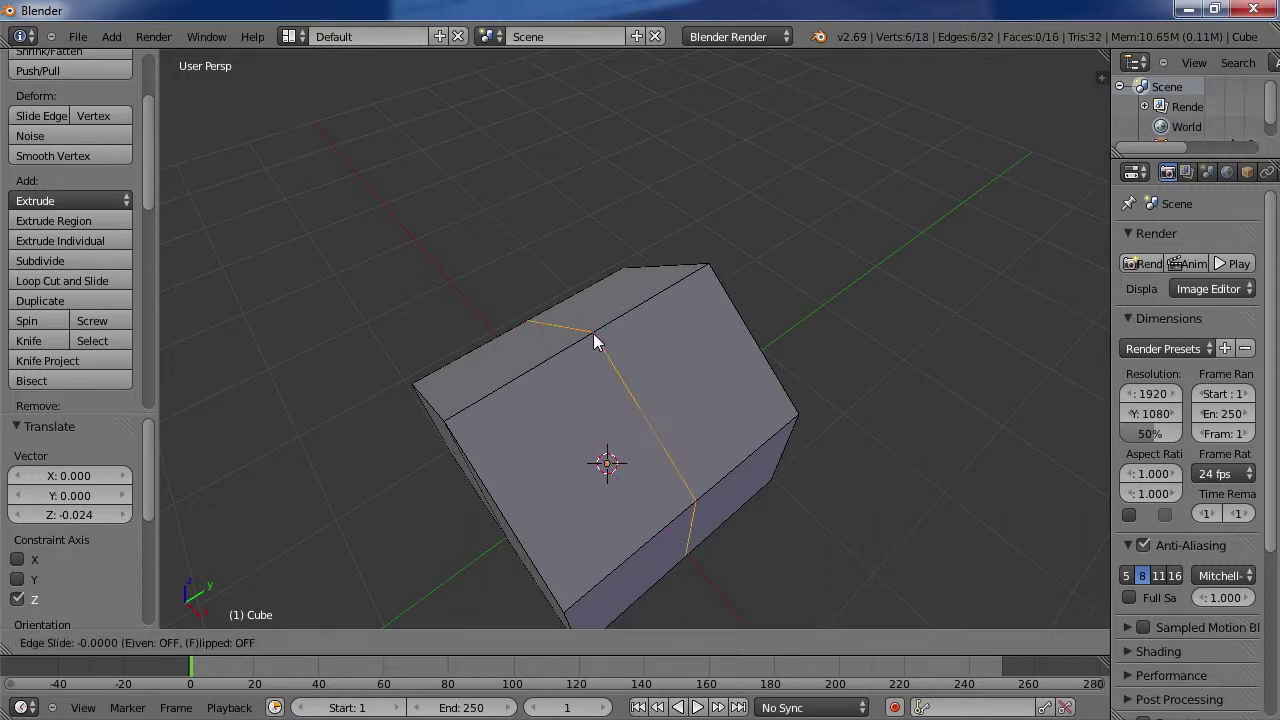
click(706, 270)
Step: Add a second edge loop next to the first, forming a narrow strip
middle_drag(765, 308, 601, 322)
scroll(601, 322, up, 3)
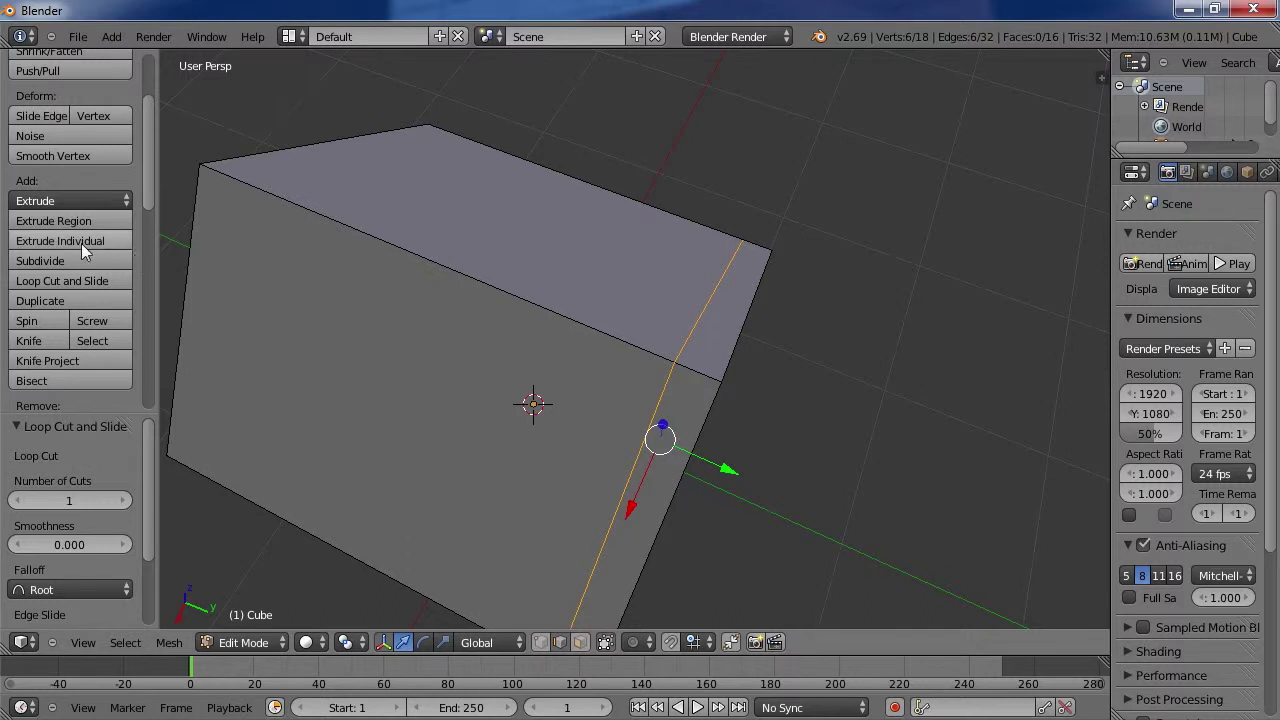
click(100, 281)
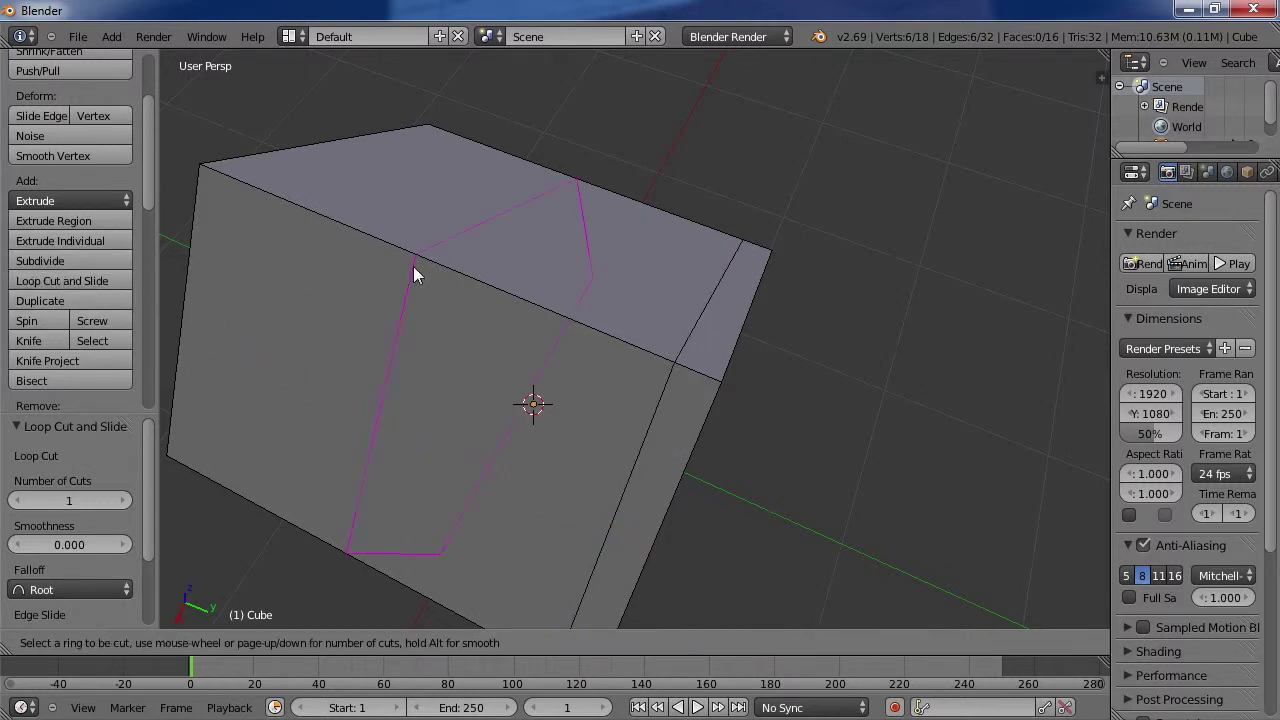
click(415, 255)
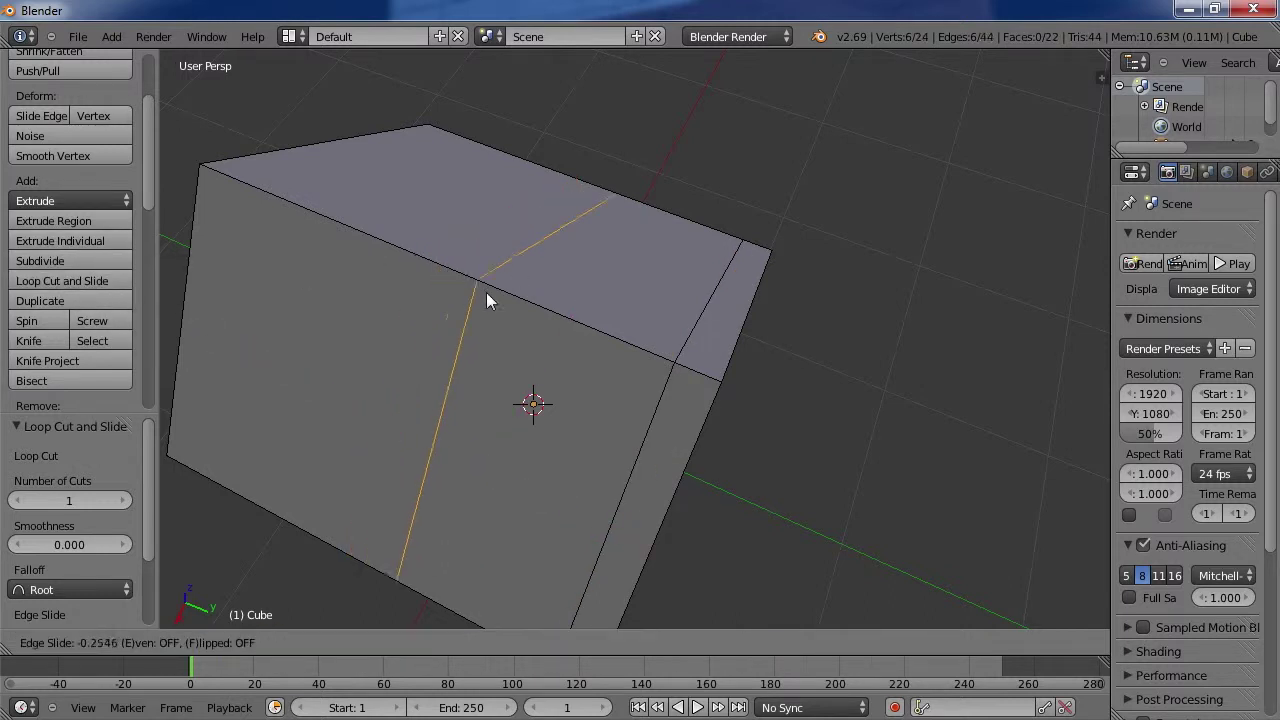
click(593, 325)
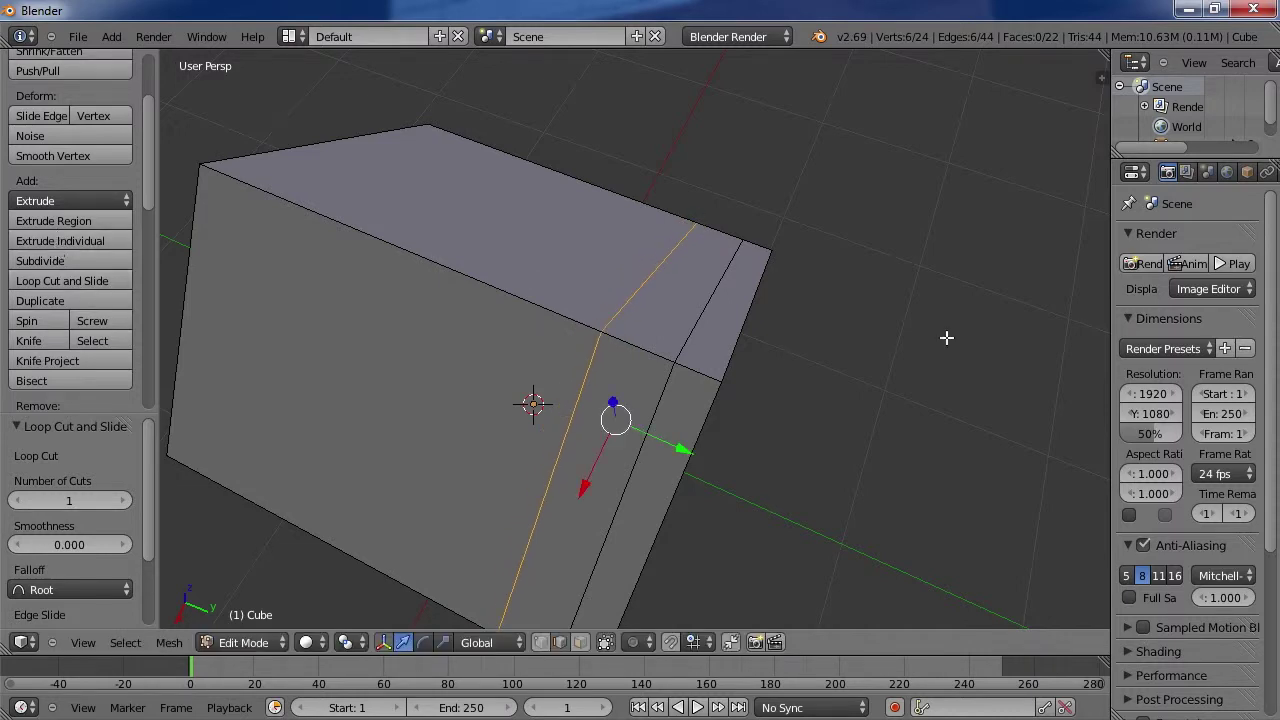
Step: Cut a lengthwise edge loop near the ridge on each roof slope
middle_drag(946, 340, 592, 380)
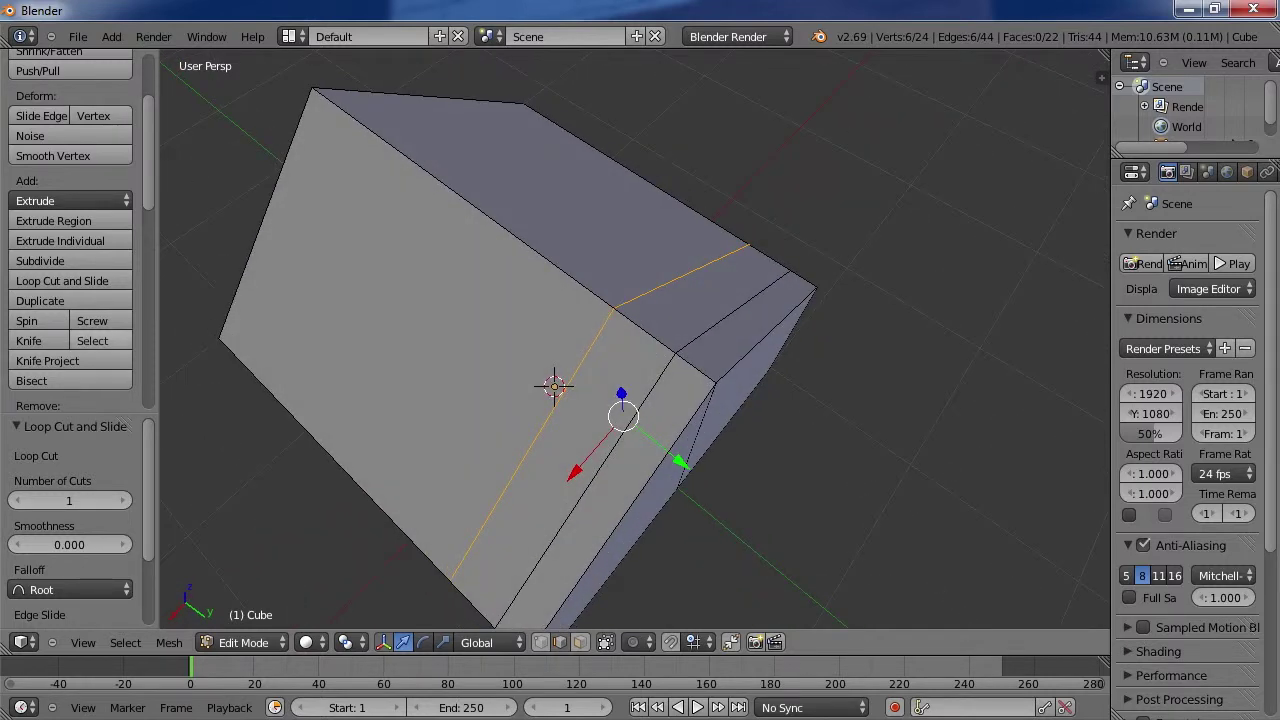
click(120, 285)
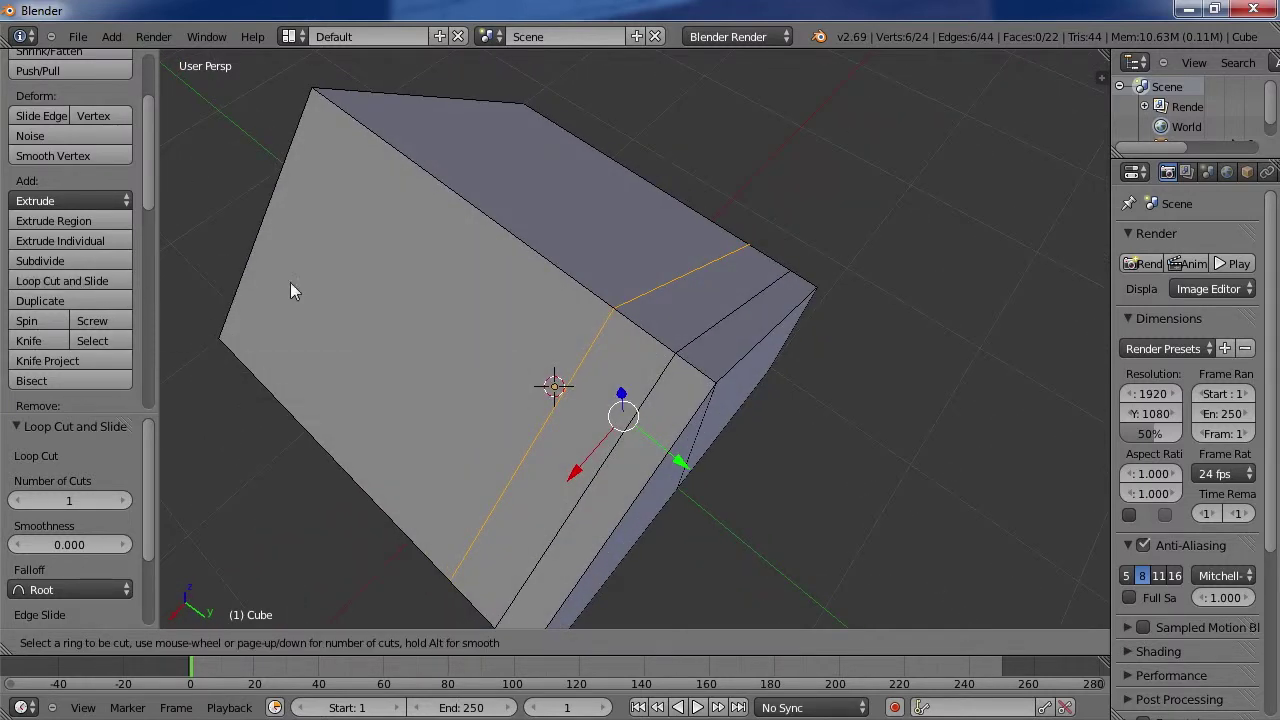
click(699, 268)
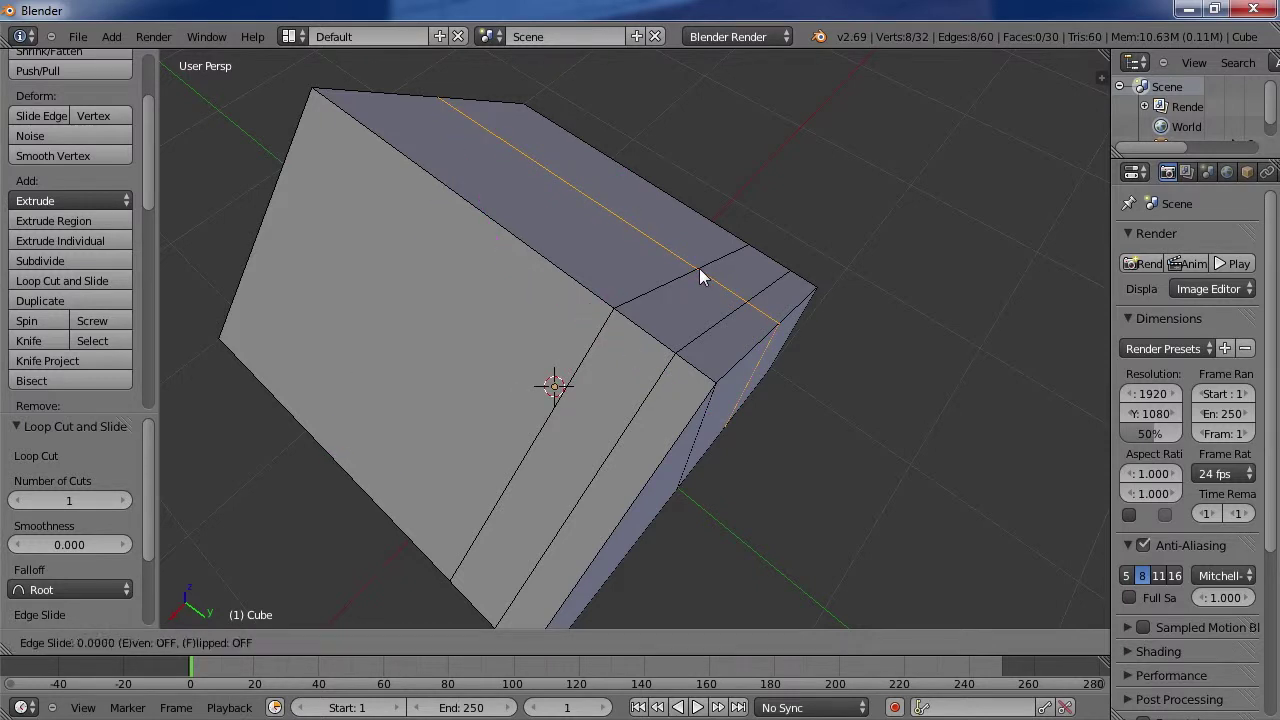
click(661, 293)
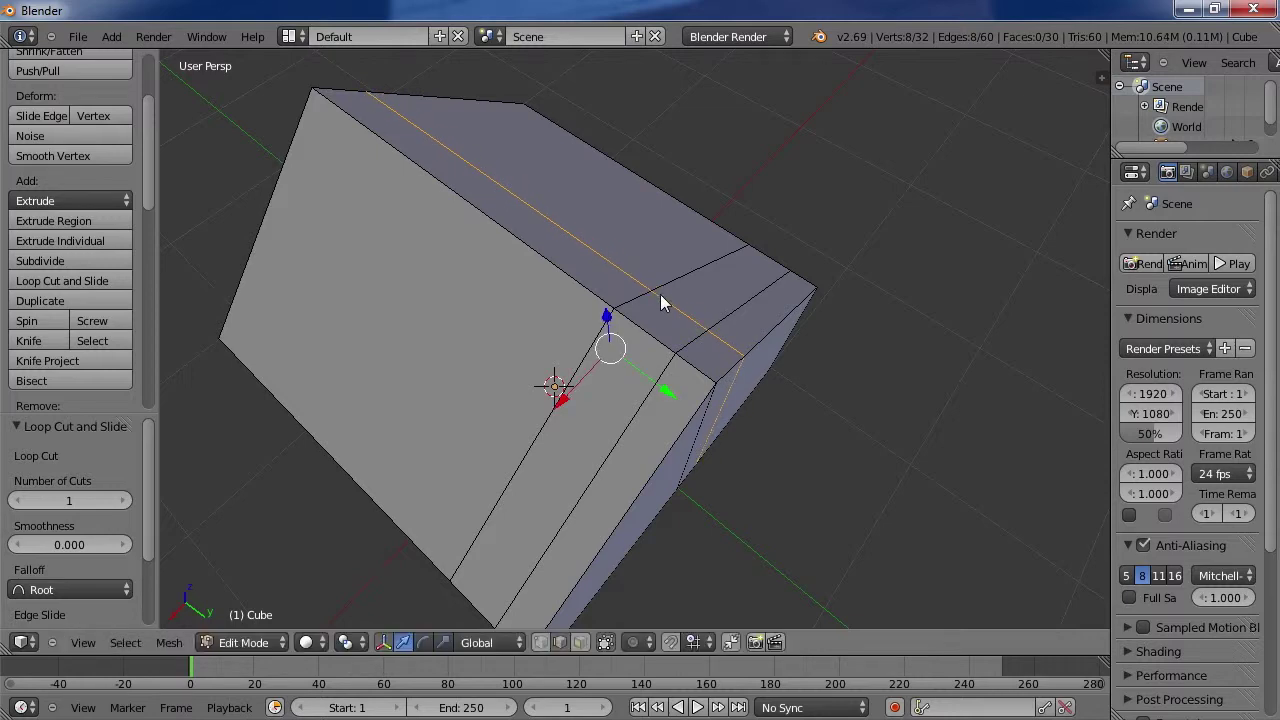
middle_drag(663, 300, 611, 291)
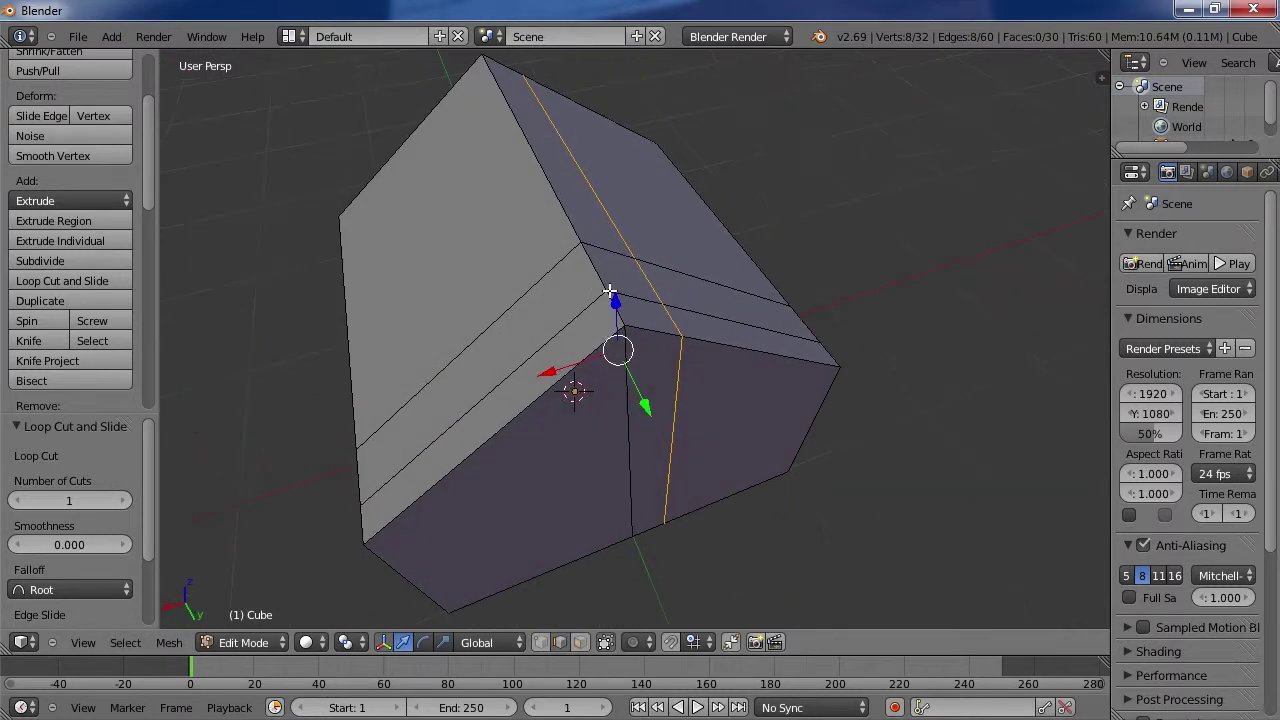
click(70, 285)
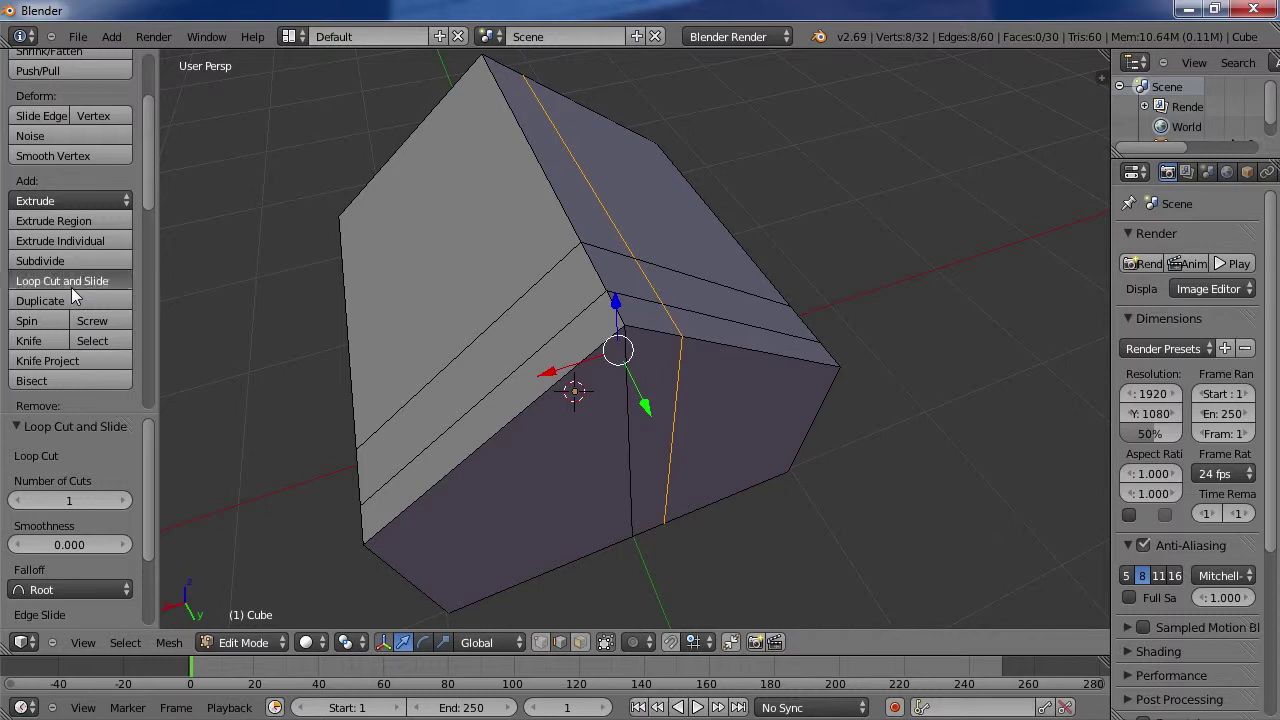
click(459, 358)
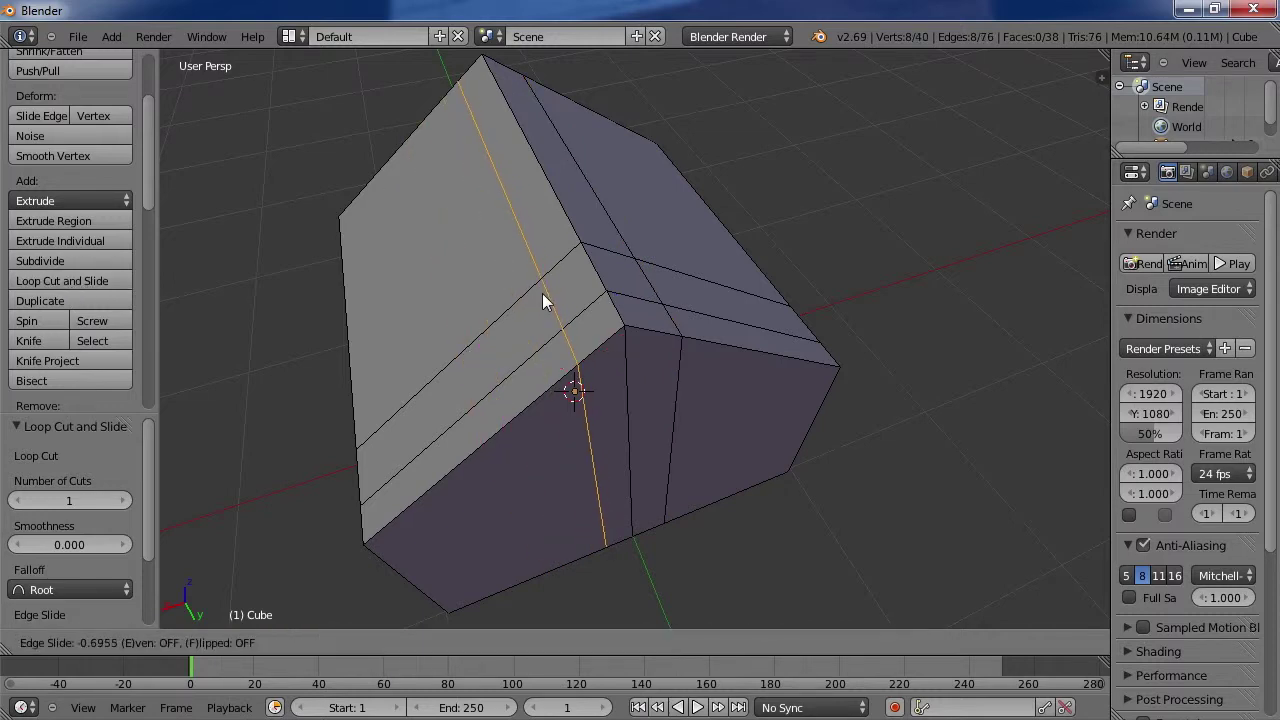
click(542, 293)
Step: Select the two small ridge faces where the chimney will go
mouse_move(586, 306)
middle_down()
mouse_move(649, 277)
mouse_move(601, 314)
middle_up()
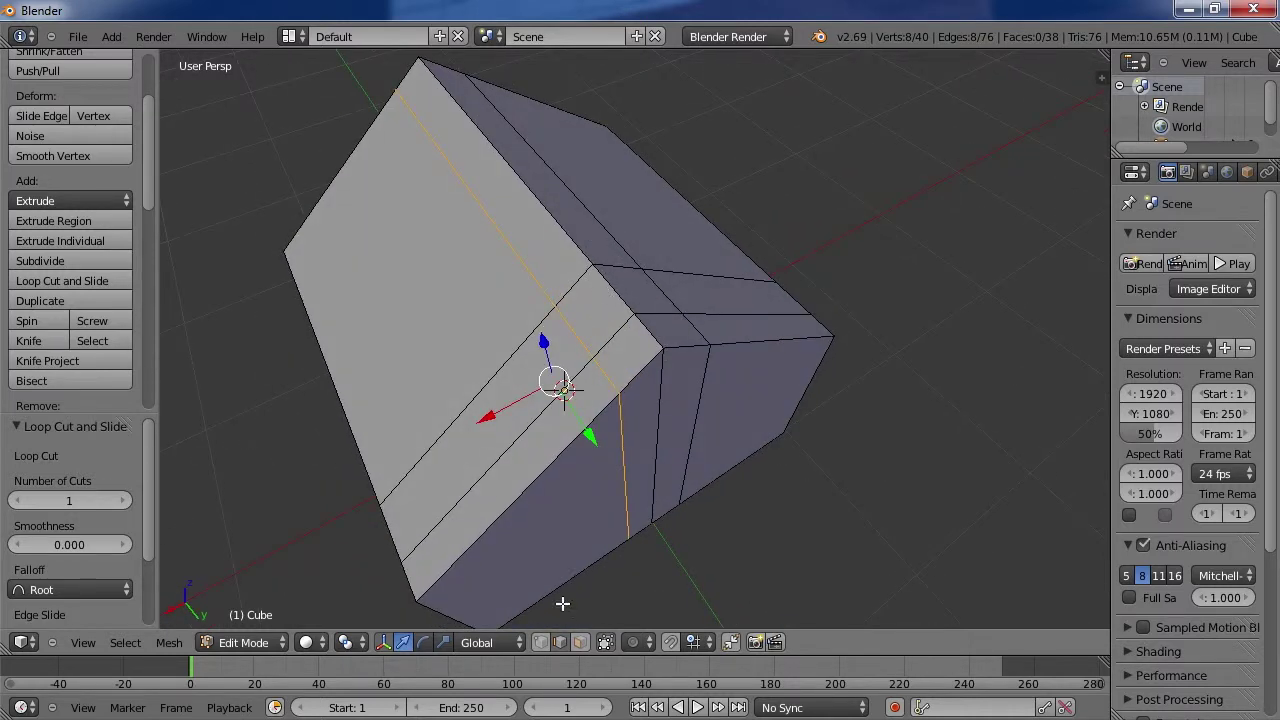
click(580, 643)
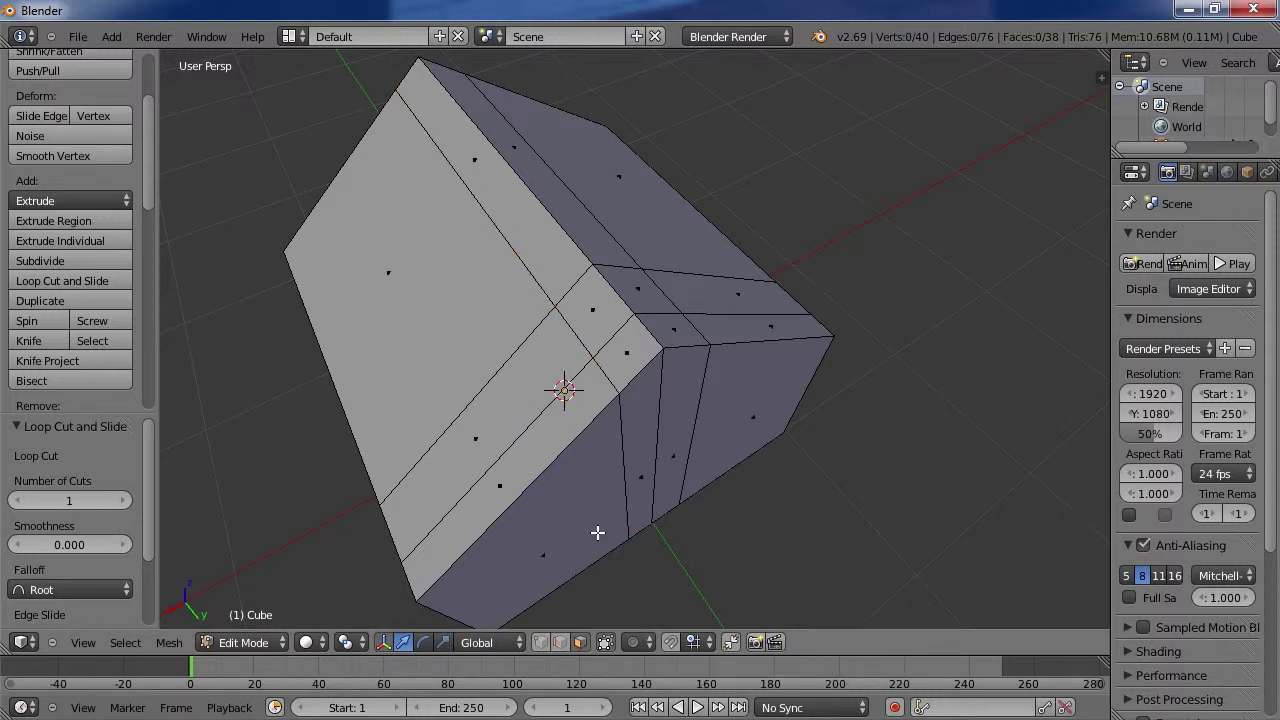
right_click(639, 285)
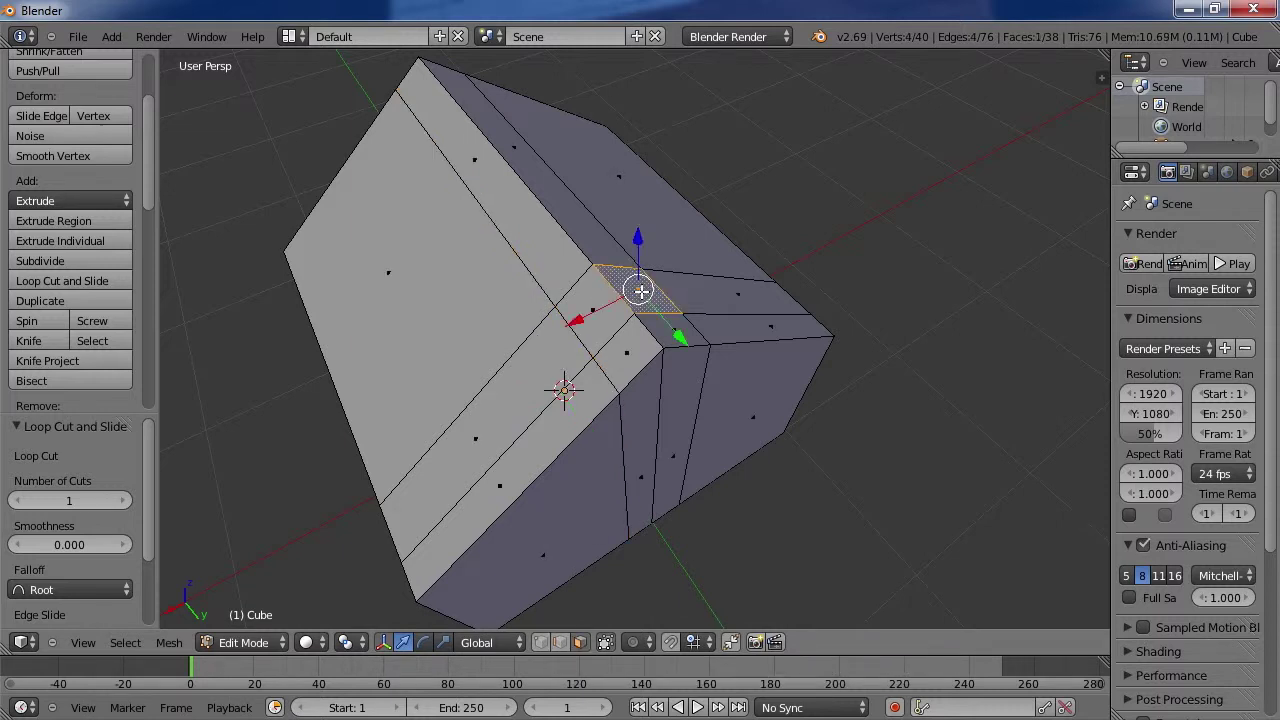
shift+right_click(594, 328)
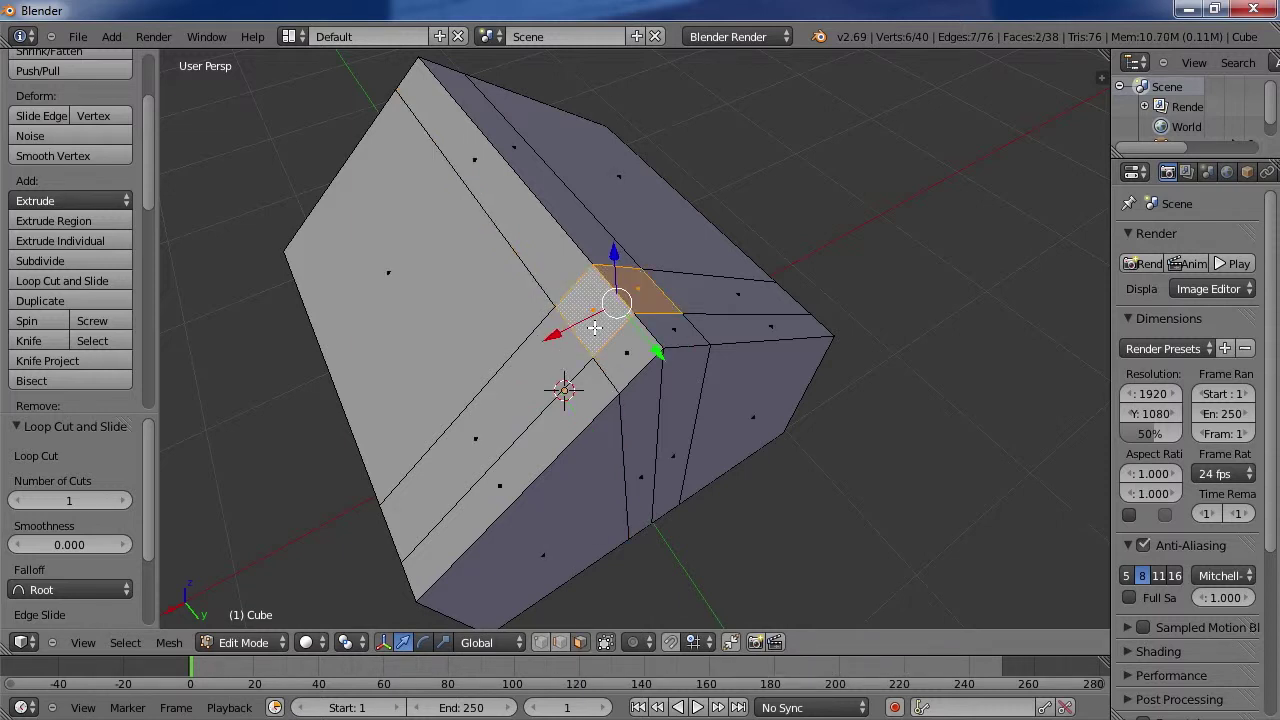
Step: Extrude the two ridge faces upward to form the chimney
click(64, 218)
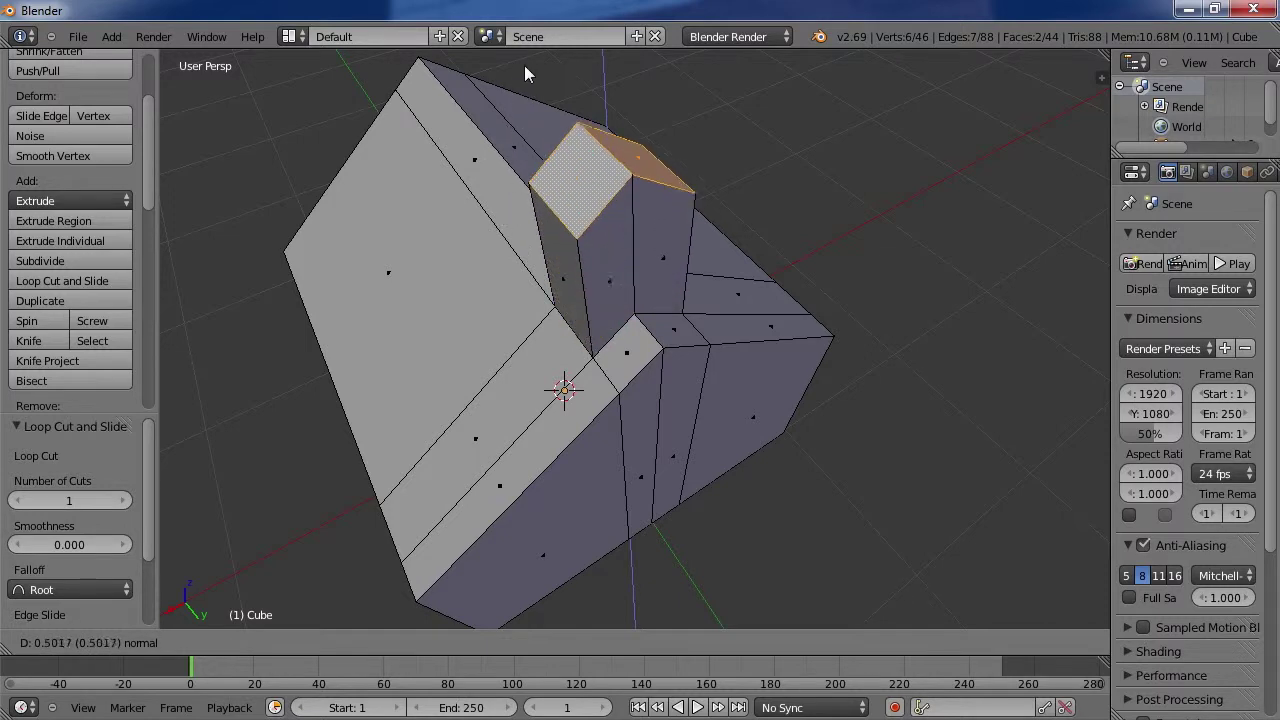
click(525, 76)
middle_drag(508, 223, 636, 288)
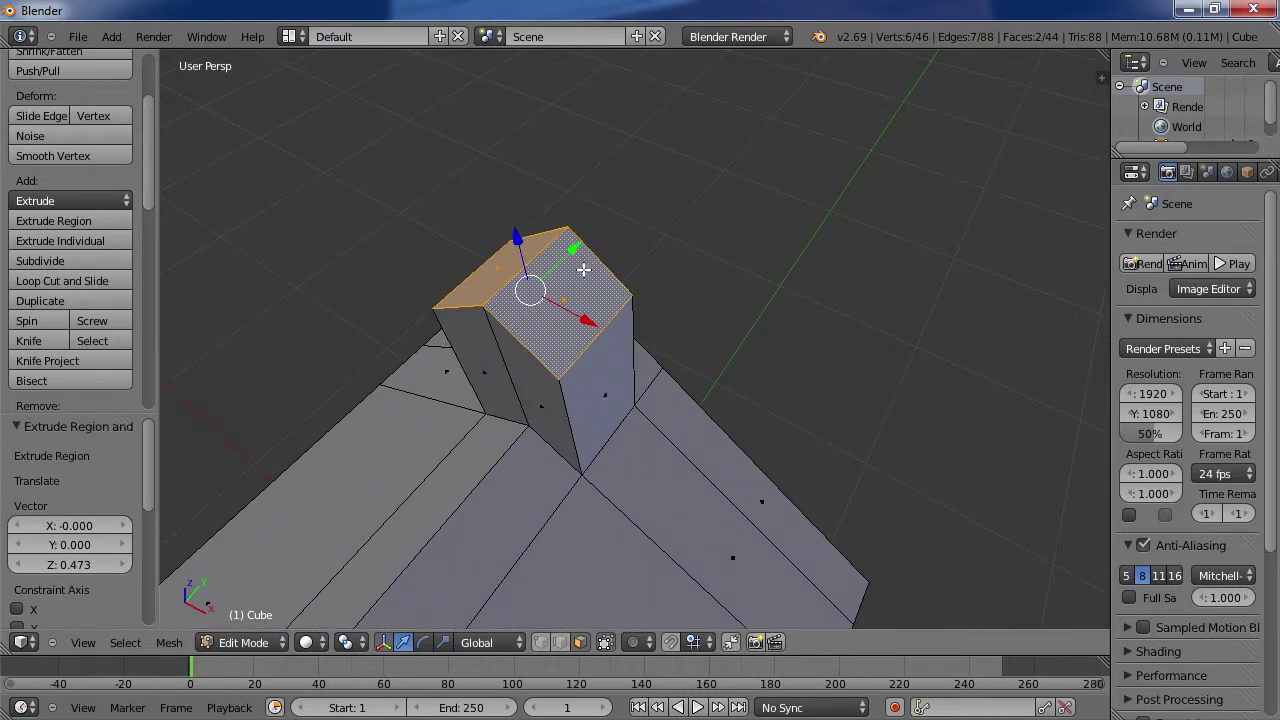
Step: Flatten the chimney top level with S Z 0
key(s)
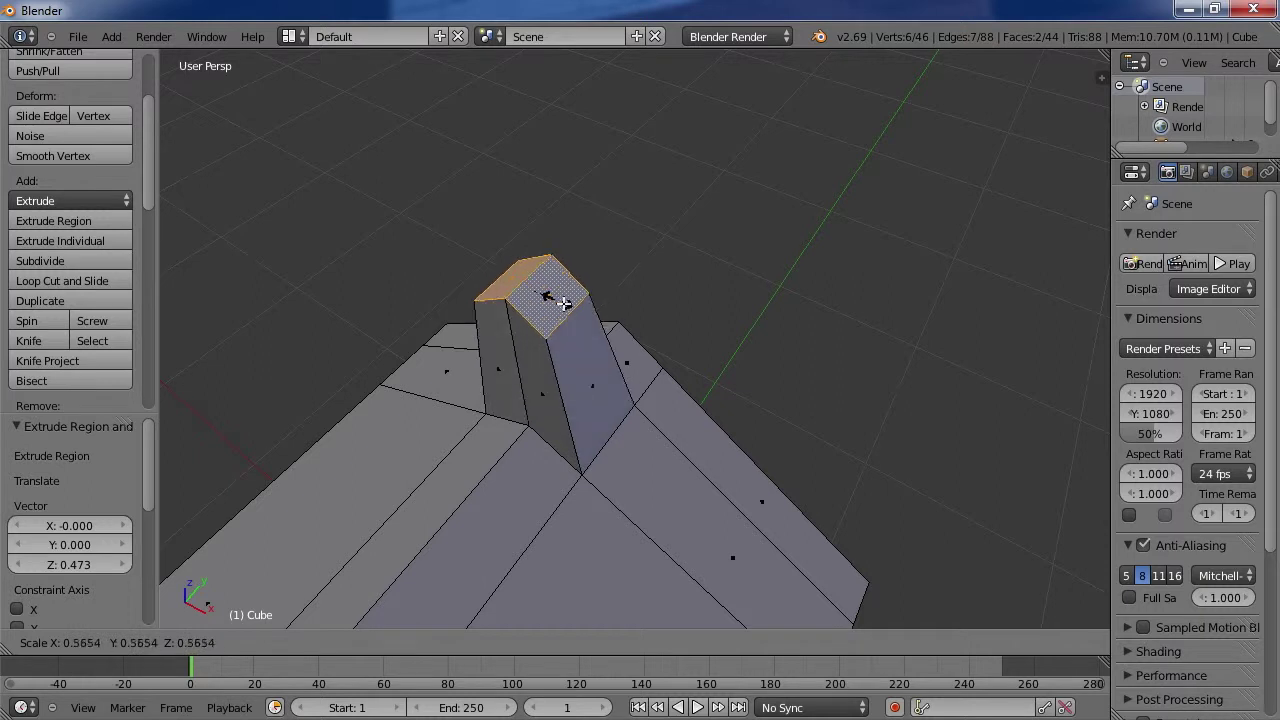
key(z)
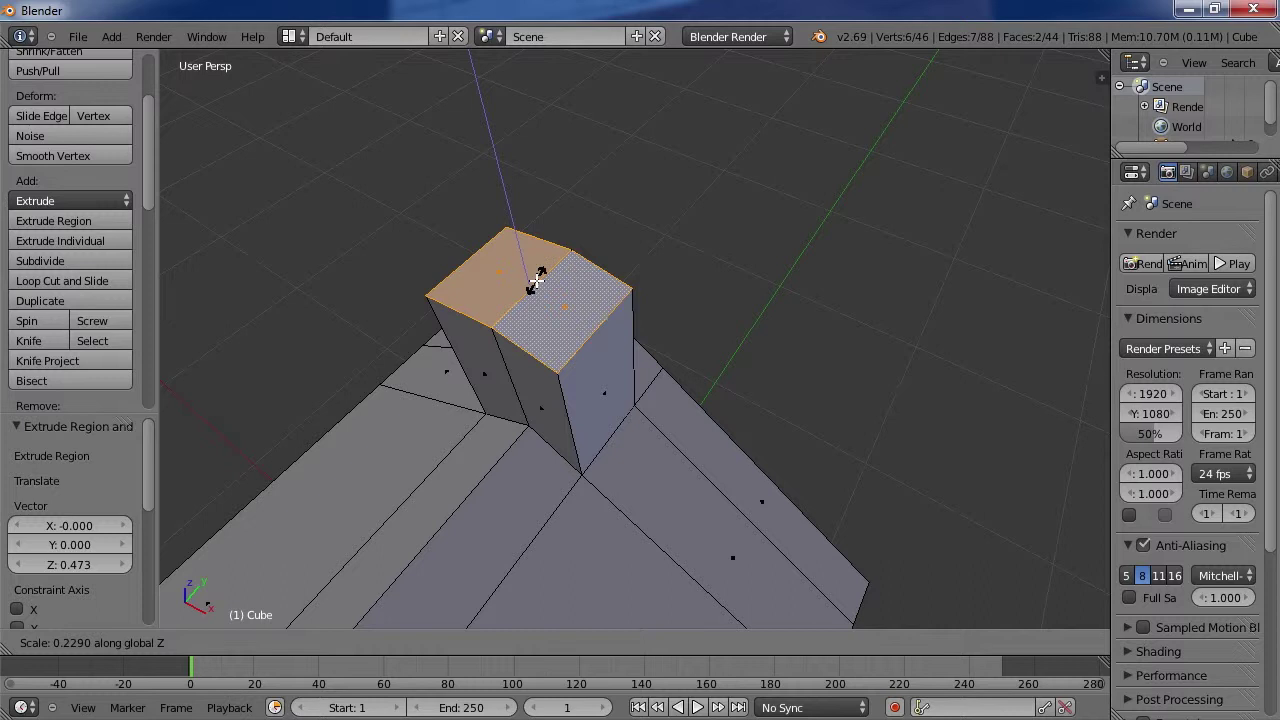
text(0)
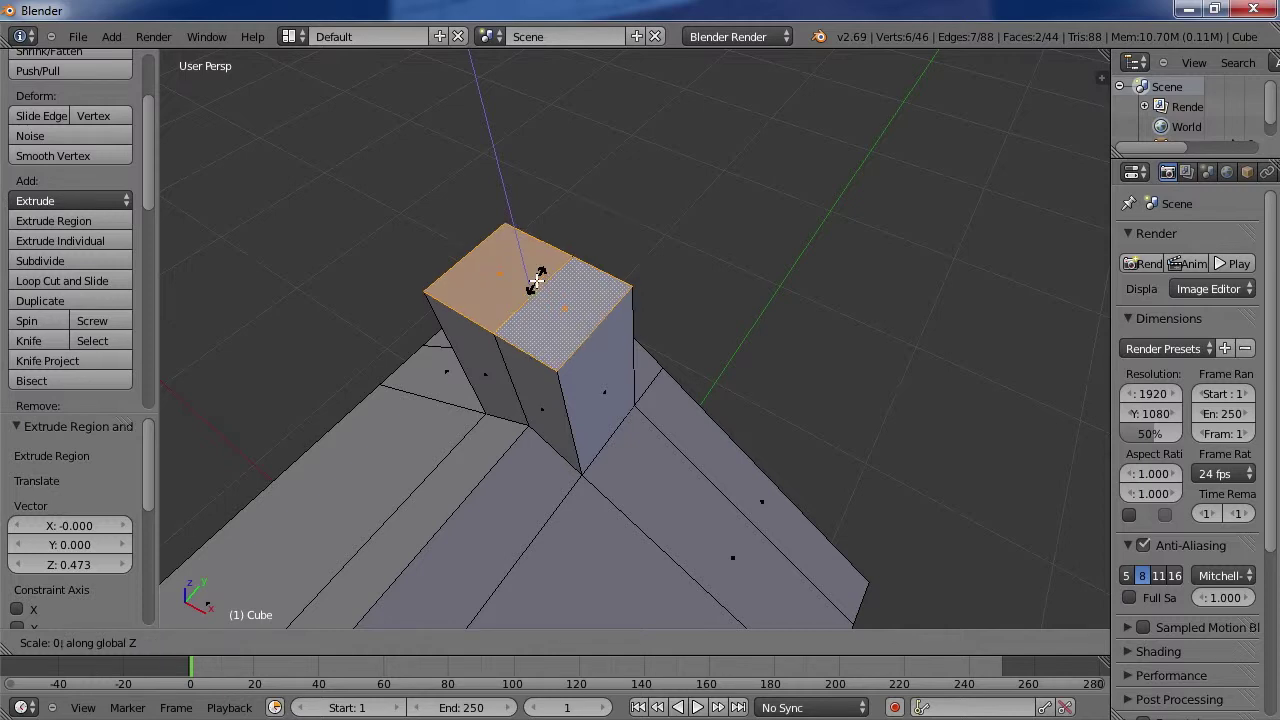
key(Return)
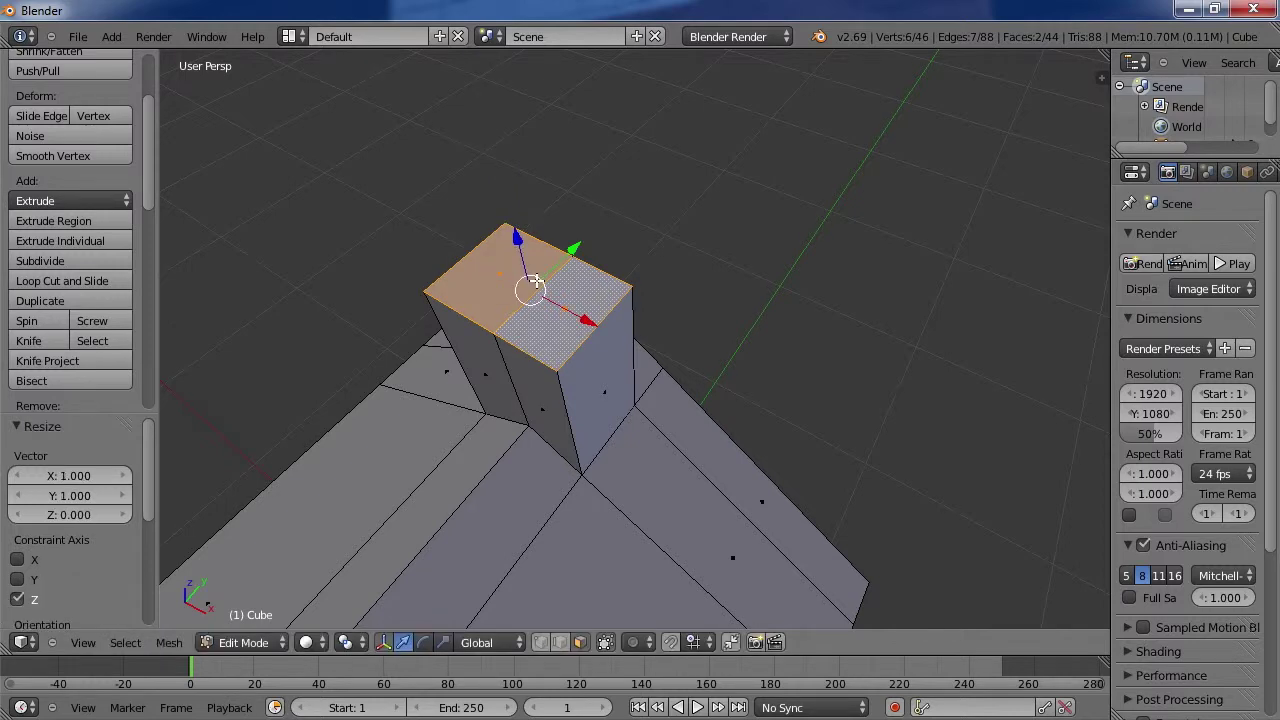
middle_drag(537, 441, 576, 403)
scroll(578, 395, down, 1)
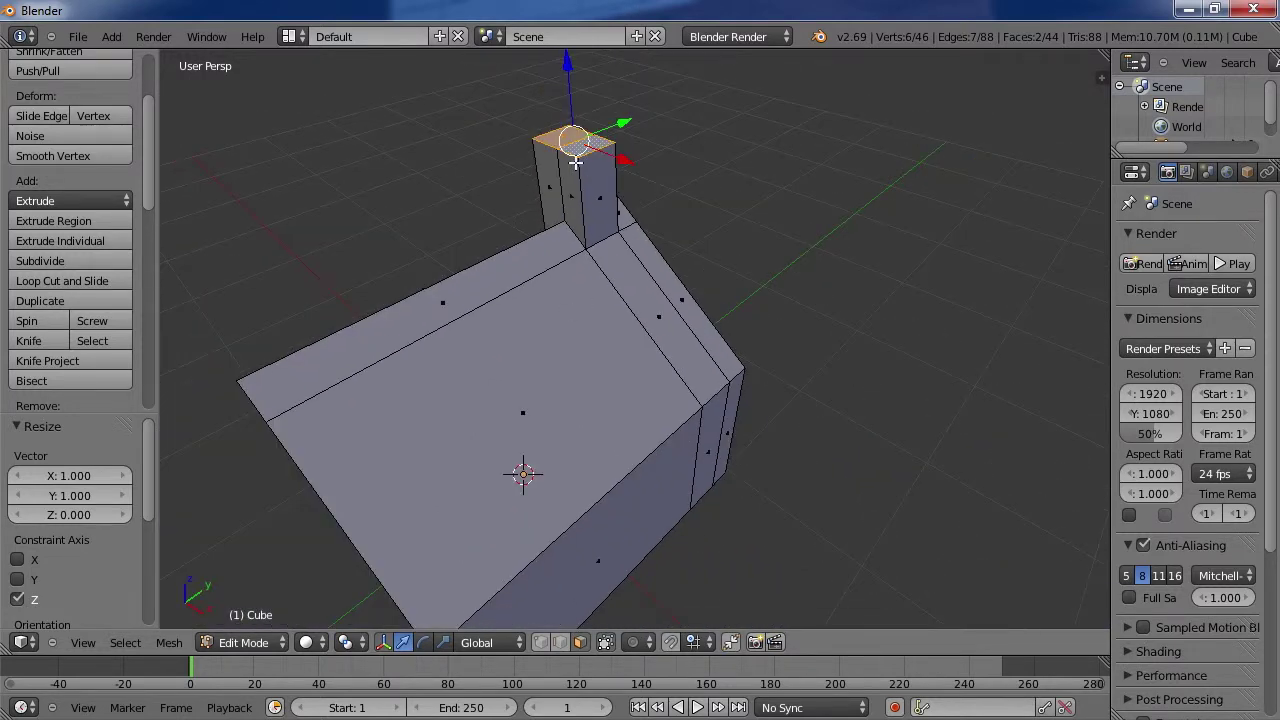
Step: Cut a horizontal edge loop around the walls near the roof edge
middle_drag(596, 370, 600, 423)
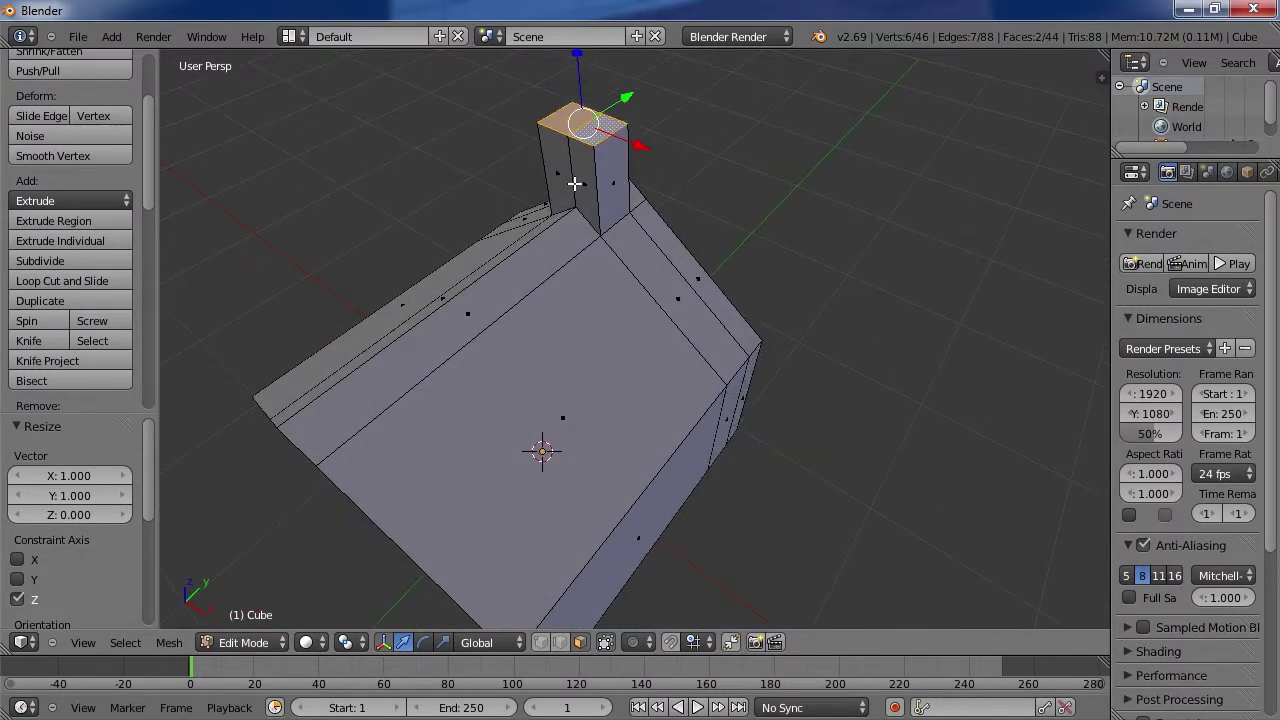
mouse_move(667, 331)
middle_down()
mouse_move(634, 346)
mouse_move(491, 320)
mouse_move(594, 294)
mouse_move(643, 293)
mouse_move(671, 310)
middle_up()
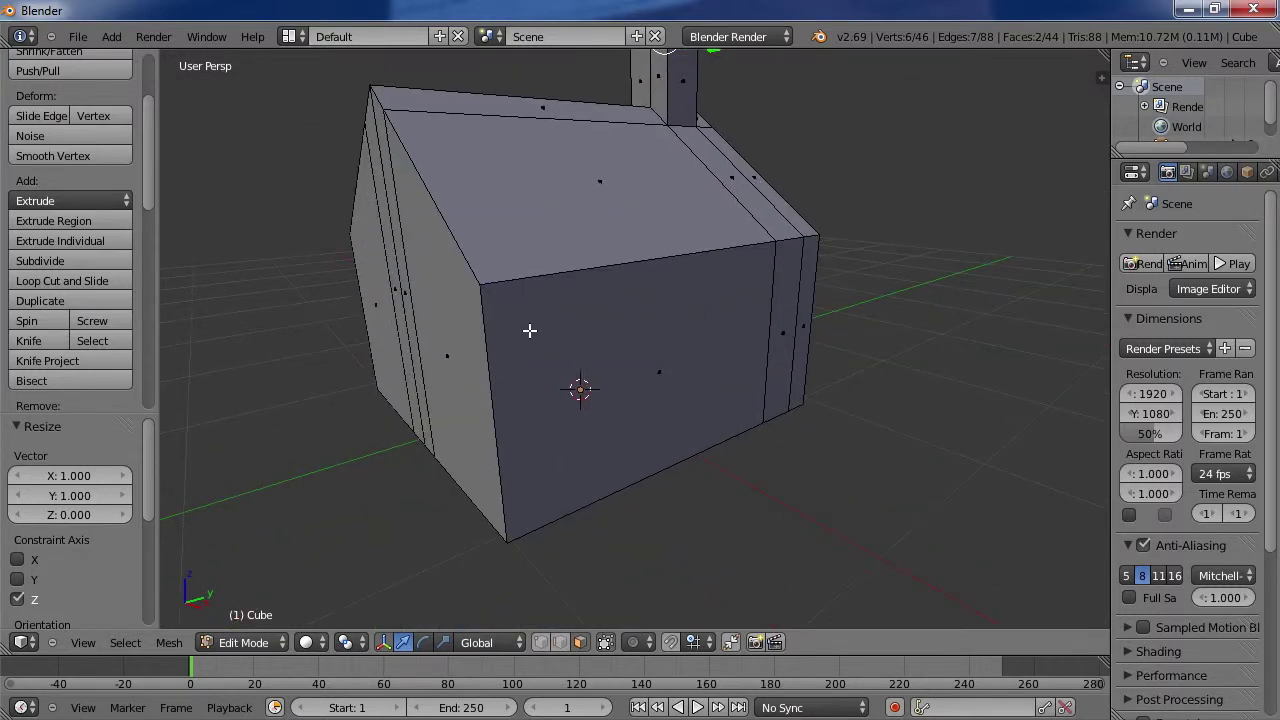
middle_drag(530, 330, 578, 330)
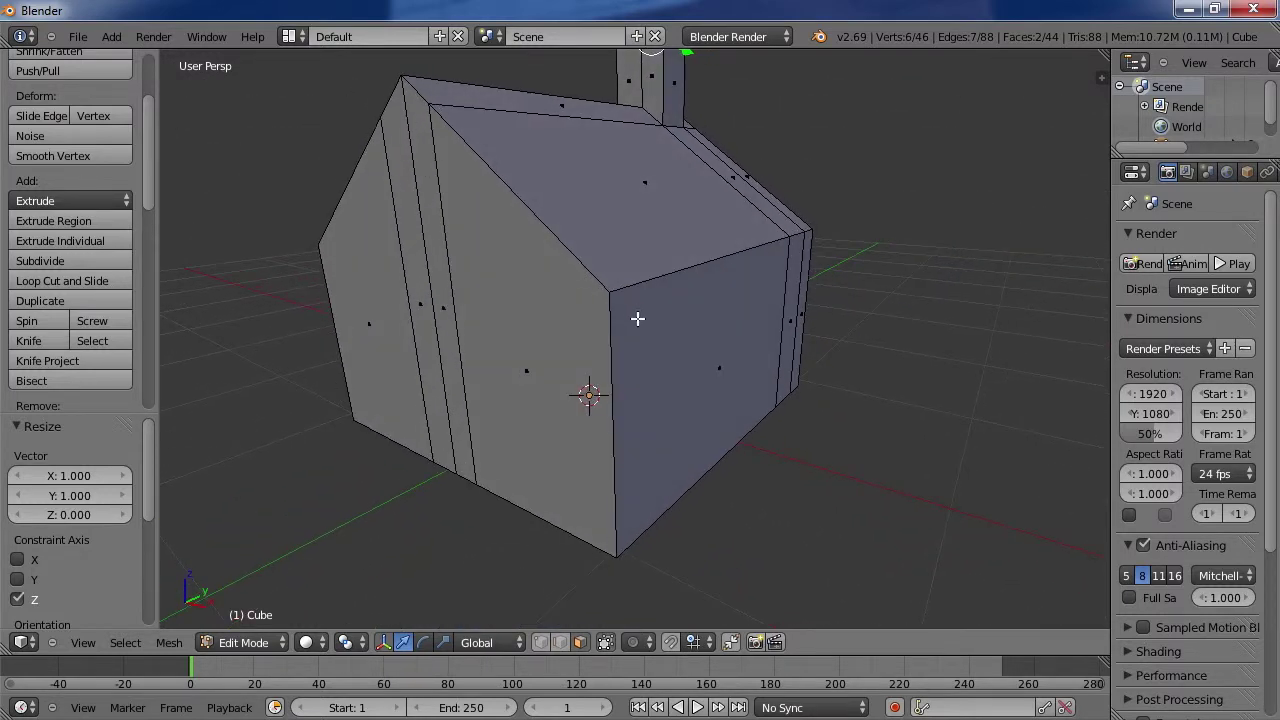
middle_drag(698, 358, 685, 359)
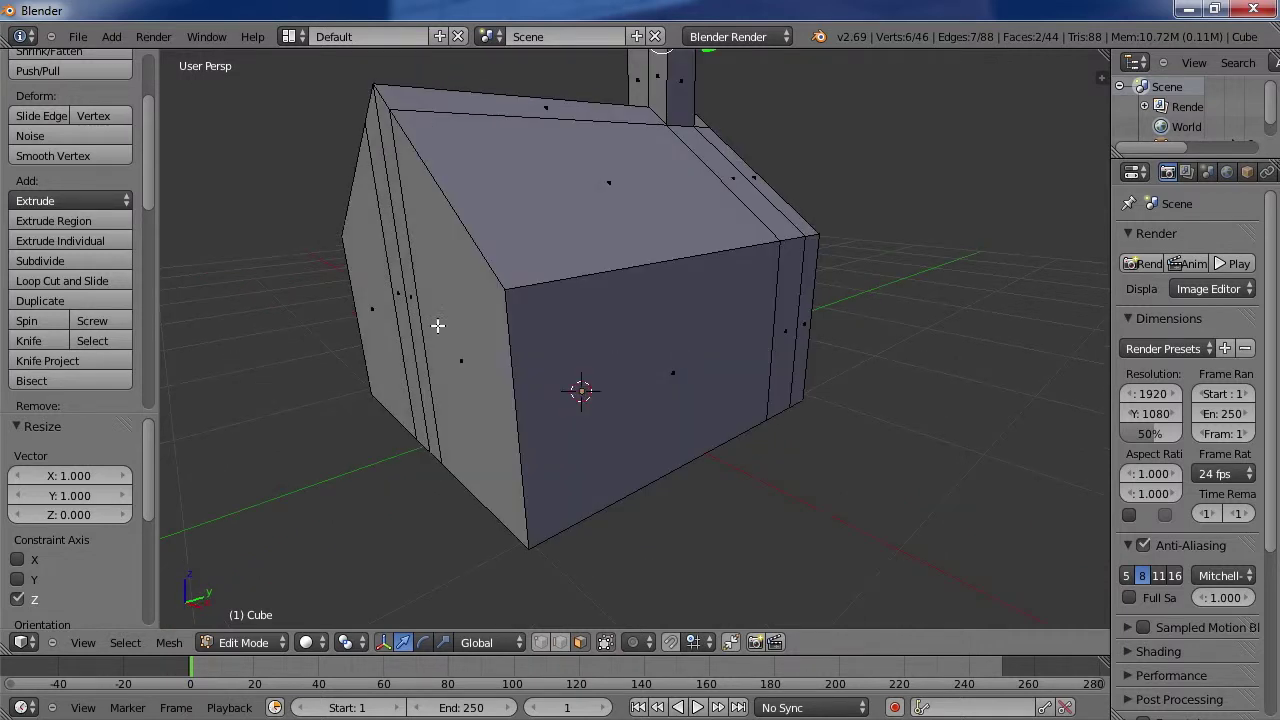
click(45, 284)
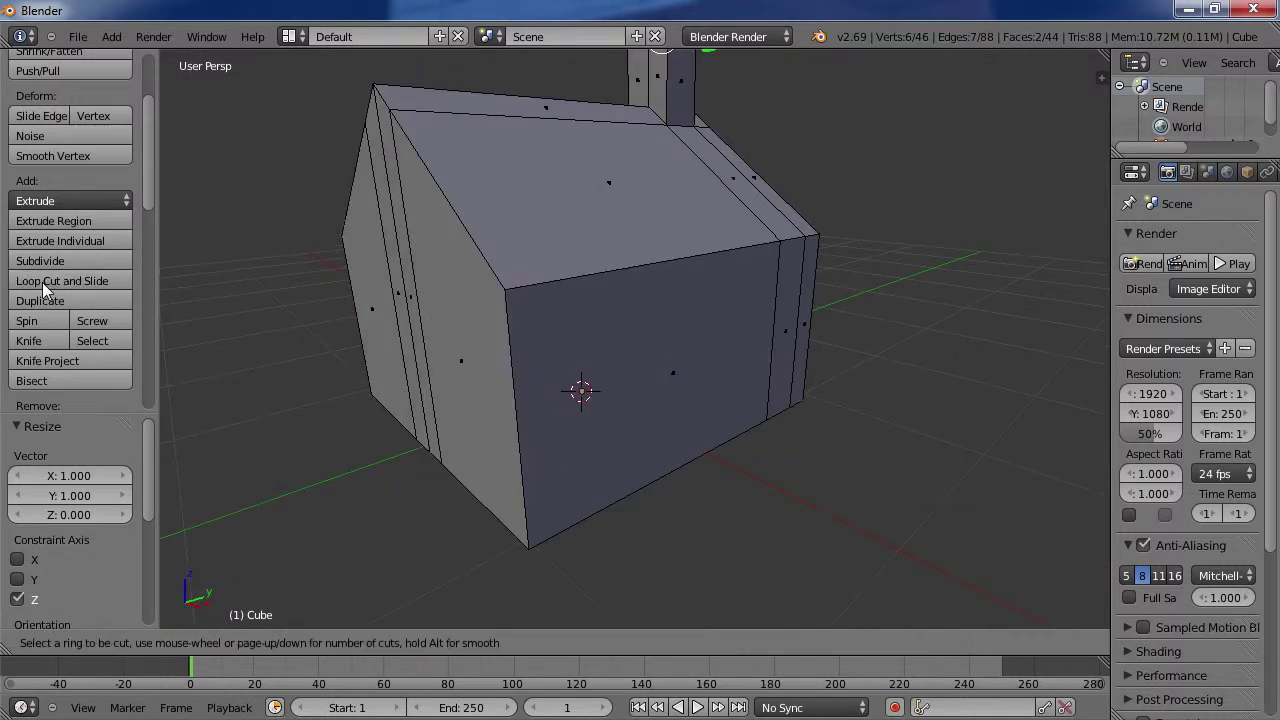
click(513, 412)
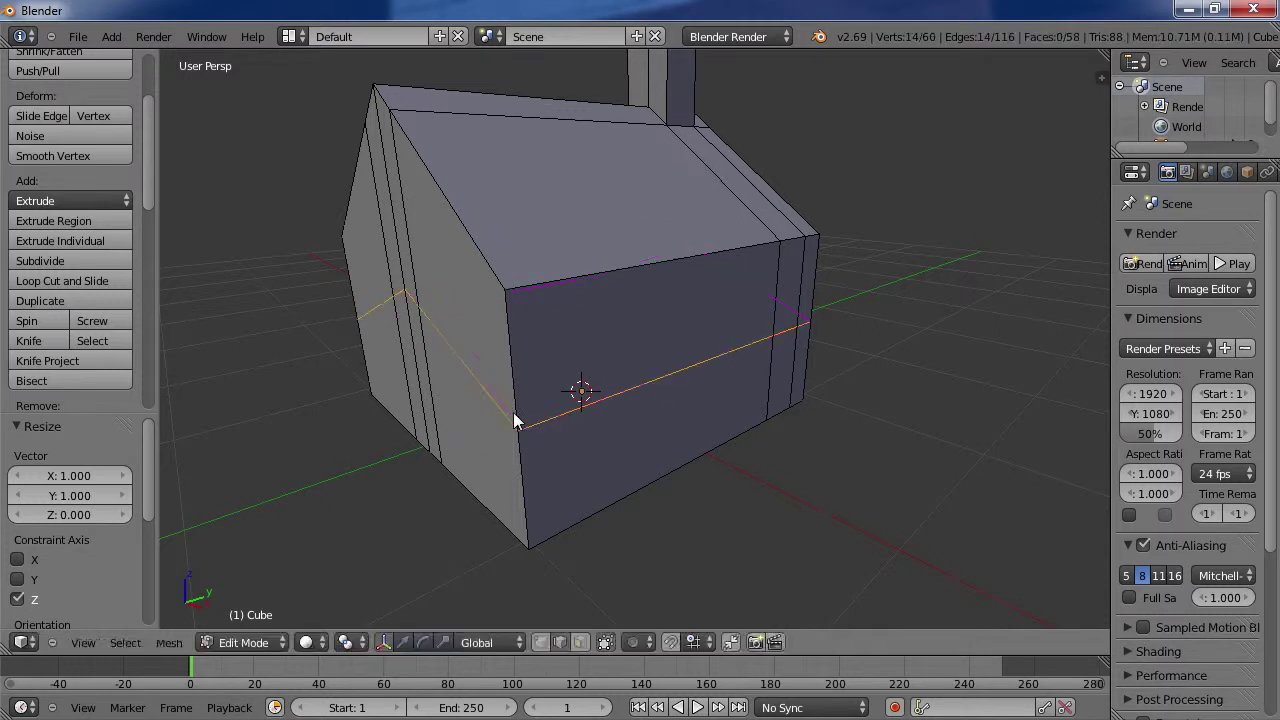
click(522, 319)
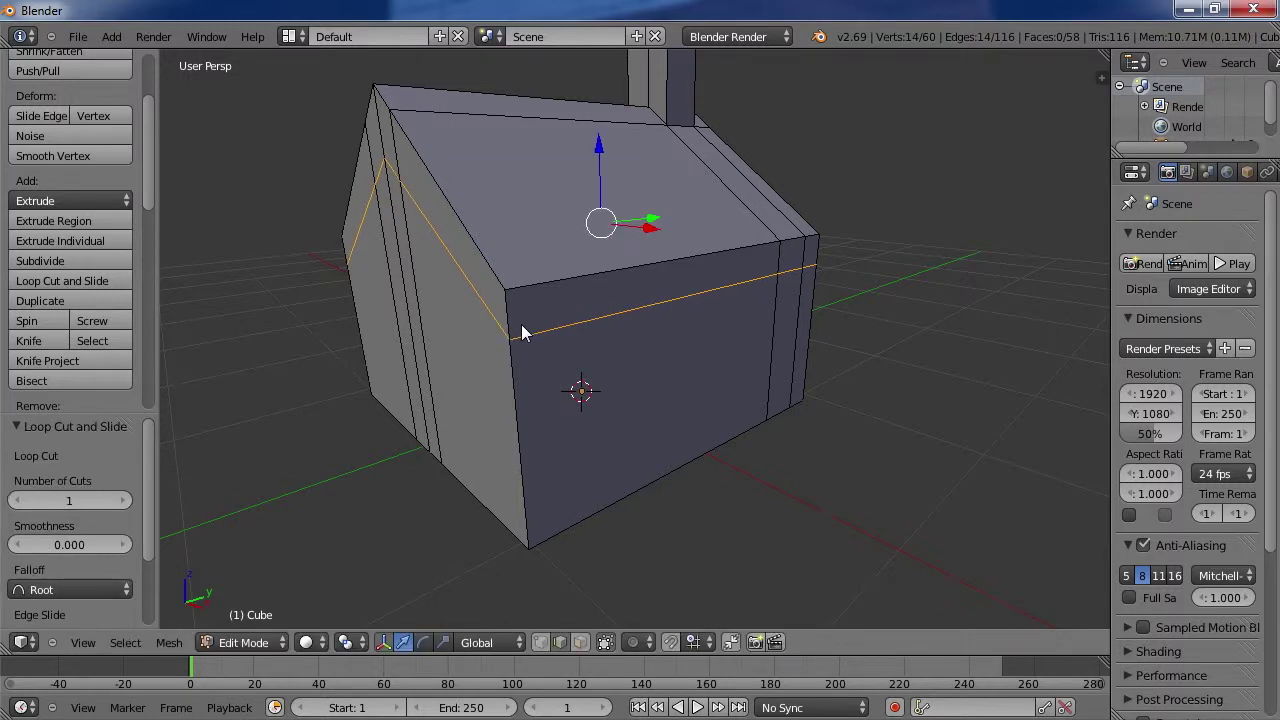
middle_drag(371, 289, 494, 248)
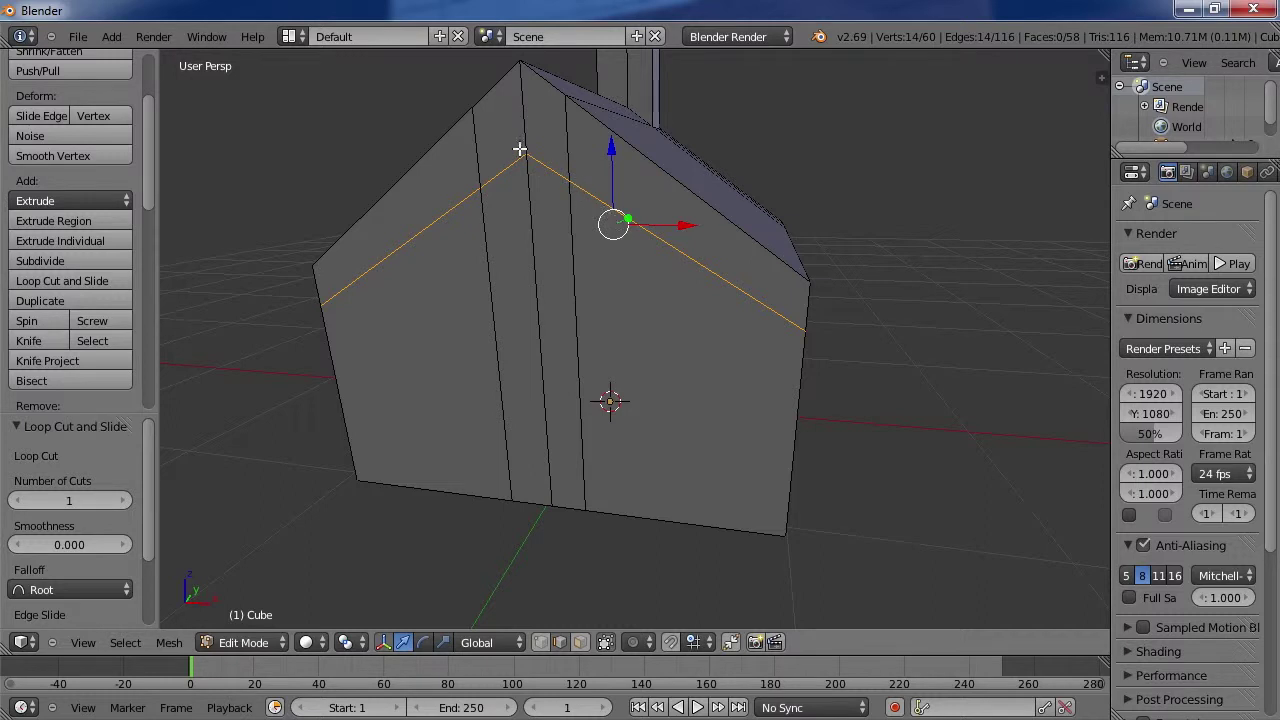
middle_drag(568, 144, 519, 215)
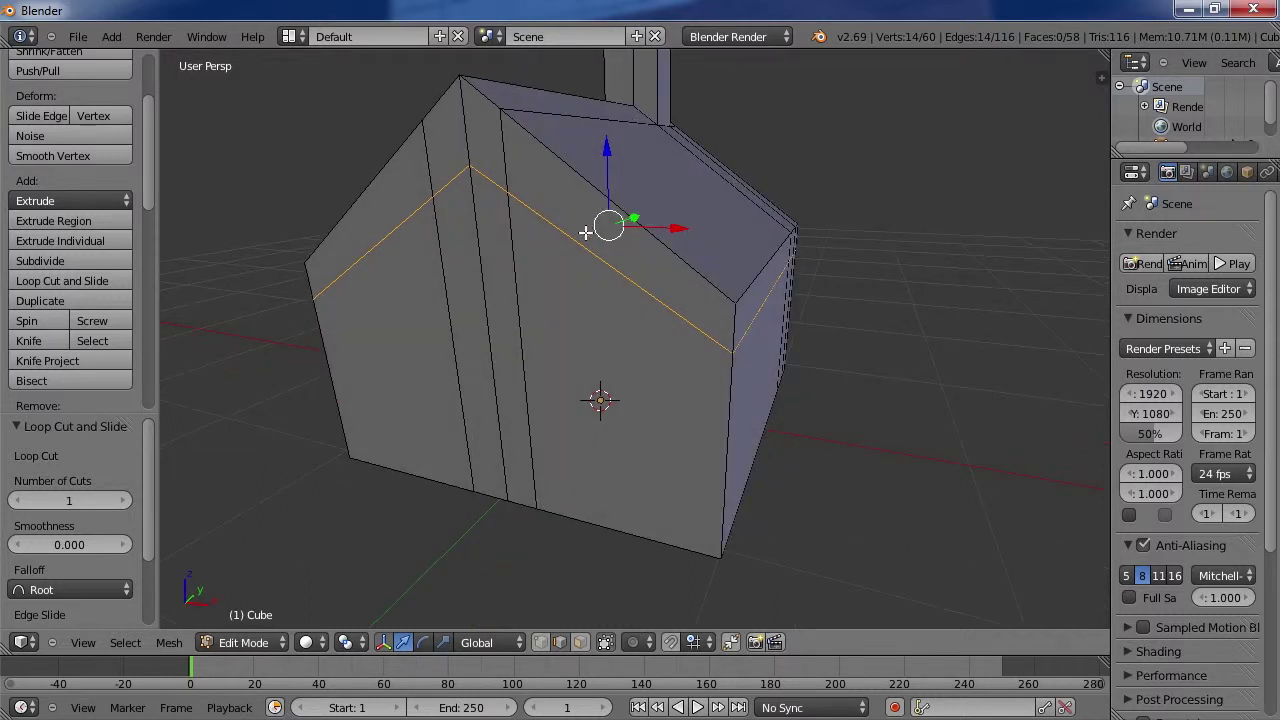
middle_drag(676, 156, 684, 262)
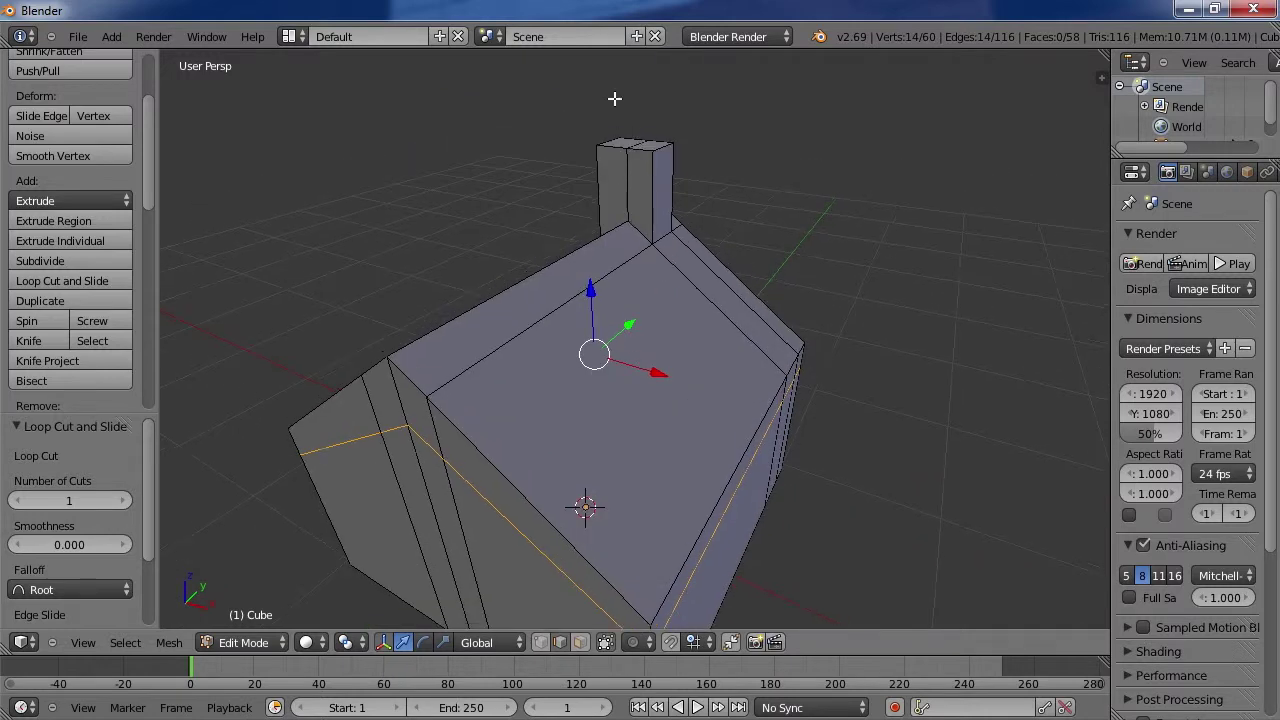
middle_drag(642, 202, 589, 236)
Step: Flatten the loop with S Z 0 and move it along Z to just below the eaves
key(s)
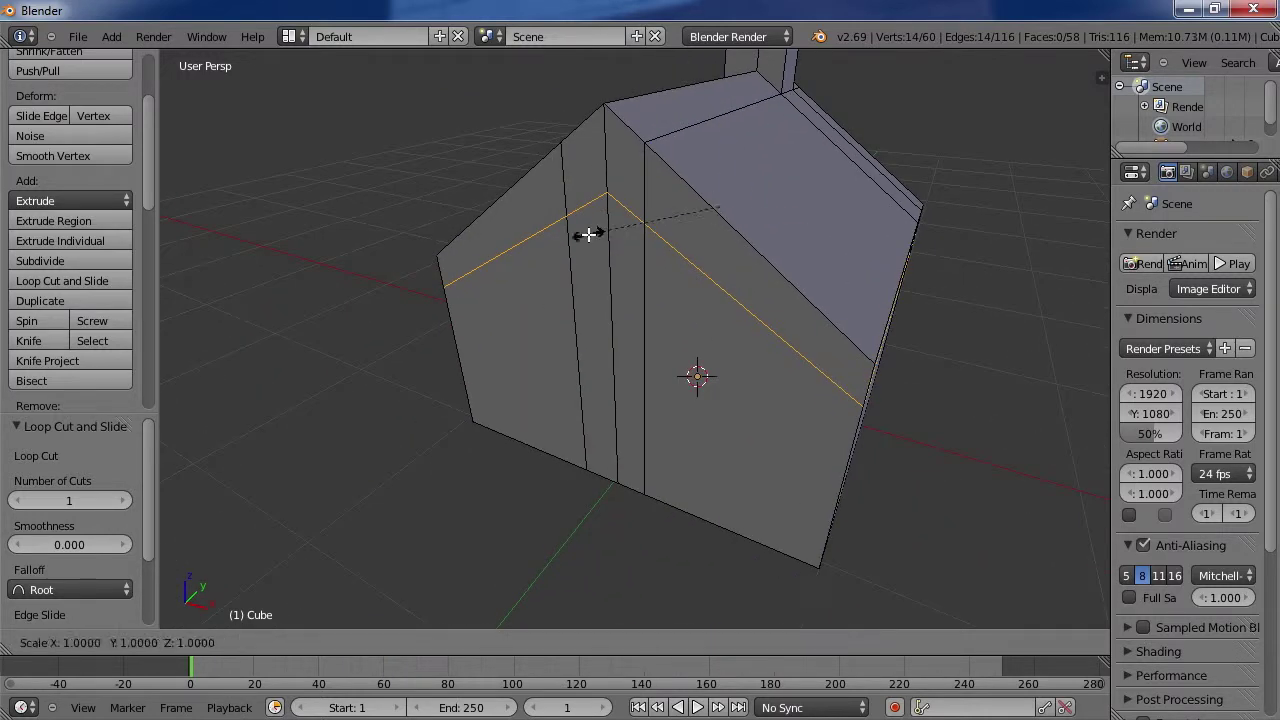
key(z)
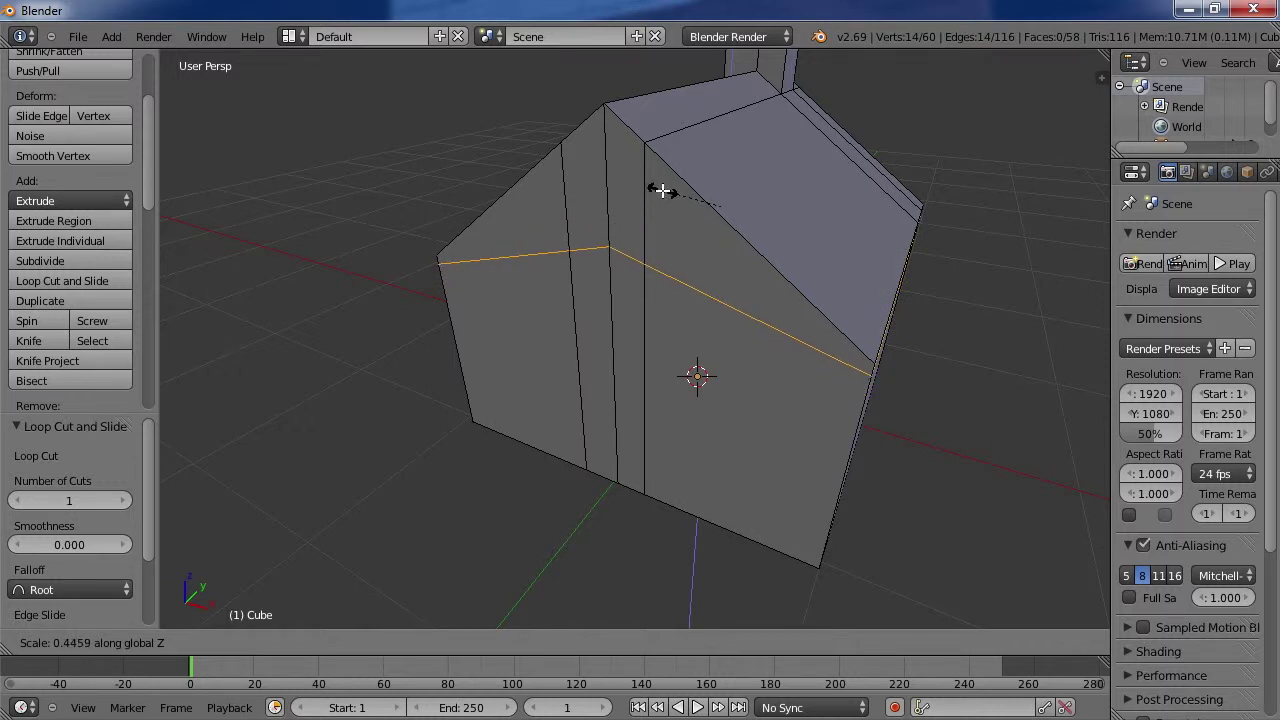
text(0)
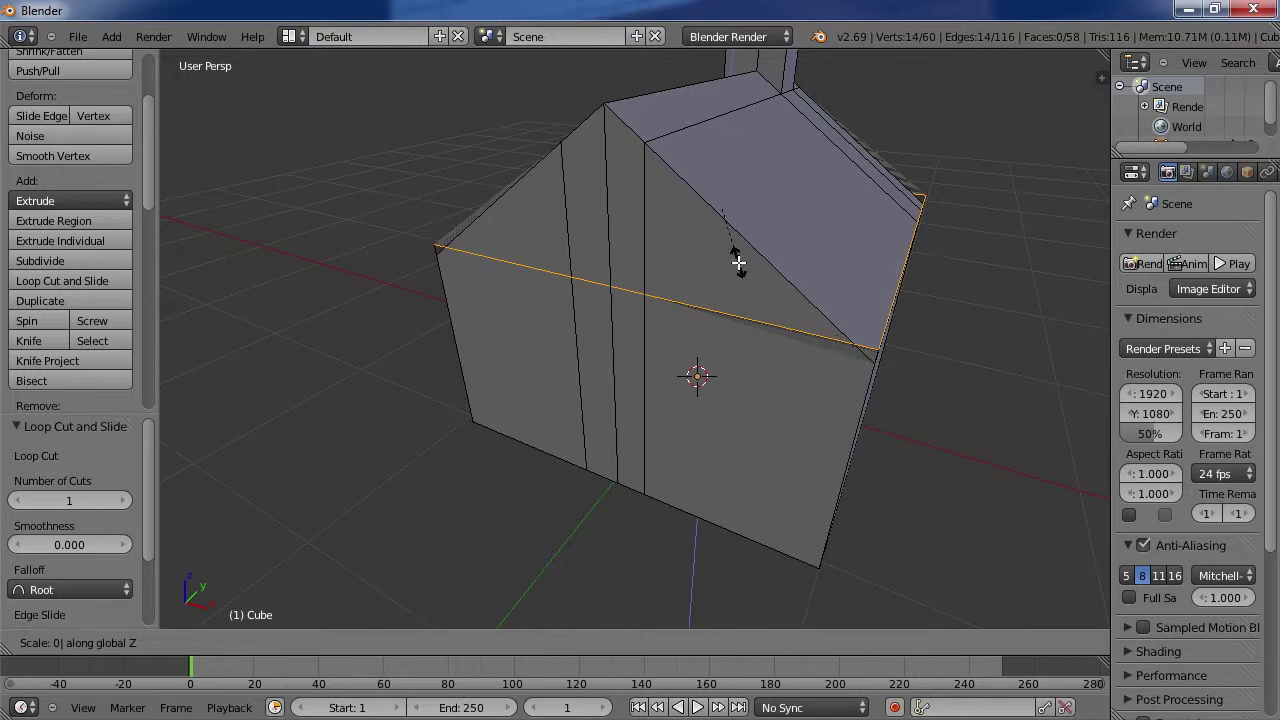
key(Return)
drag(727, 130, 720, 165)
mouse_move(720, 165)
middle_down()
mouse_move(697, 192)
mouse_move(668, 187)
mouse_move(711, 150)
middle_up()
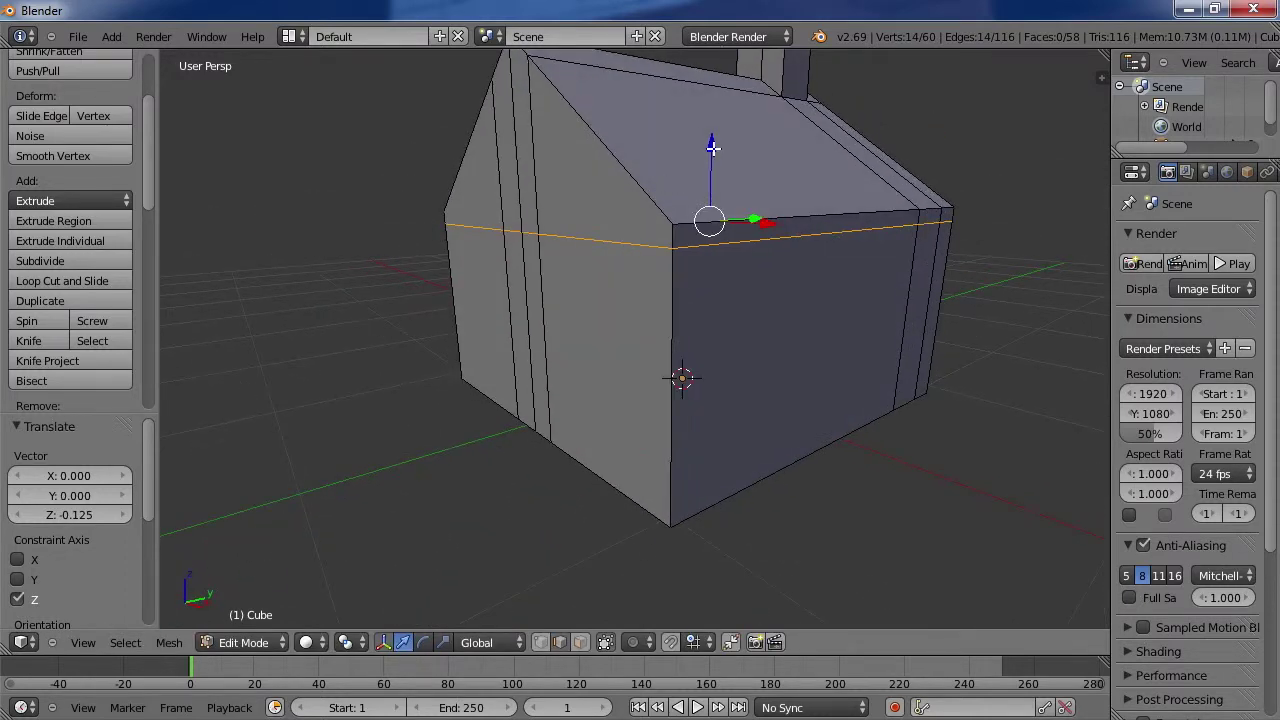
key(g)
key(z)
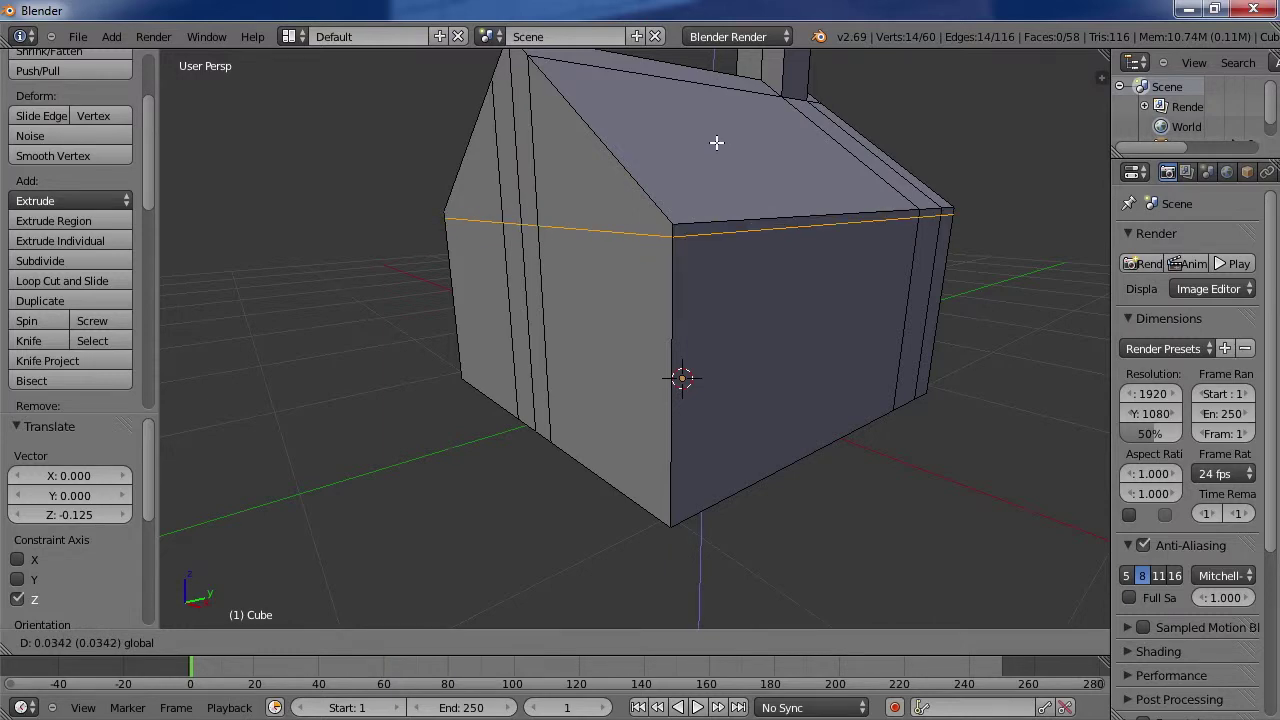
click(716, 143)
middle_drag(694, 283, 783, 293)
Step: Add a second horizontal edge loop lower on the gable wall
middle_drag(690, 436, 666, 394)
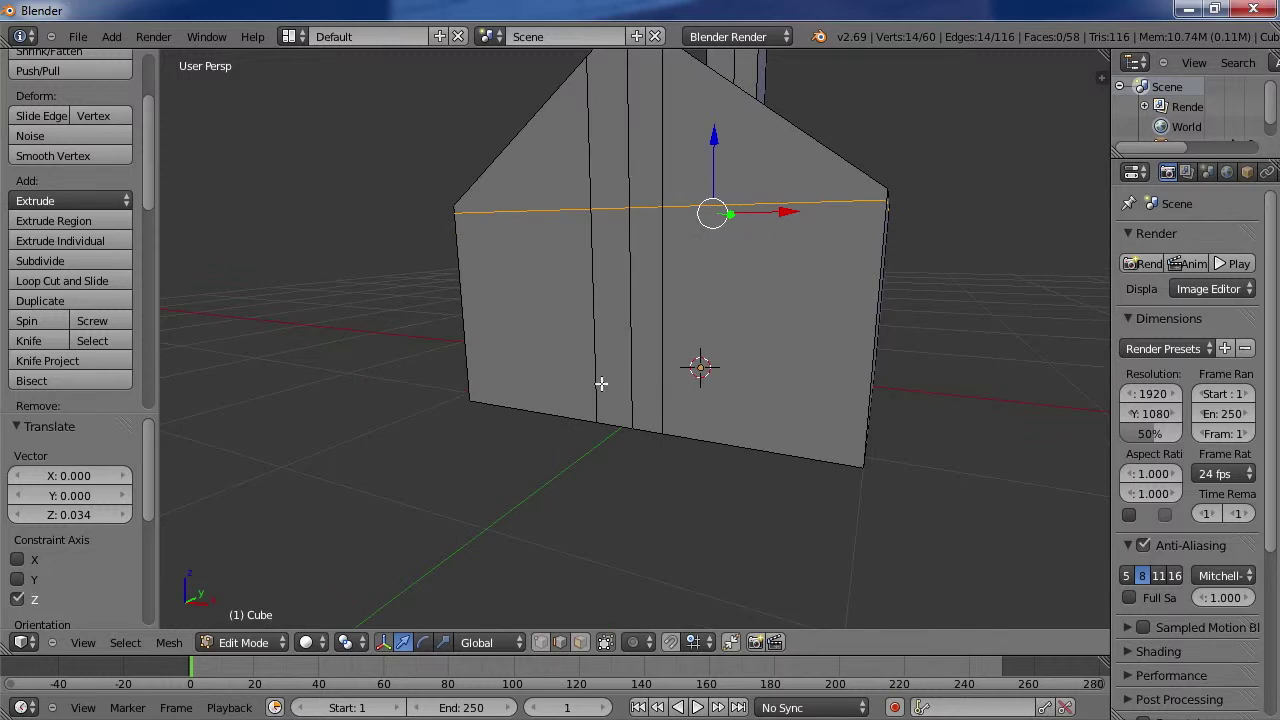
click(62, 281)
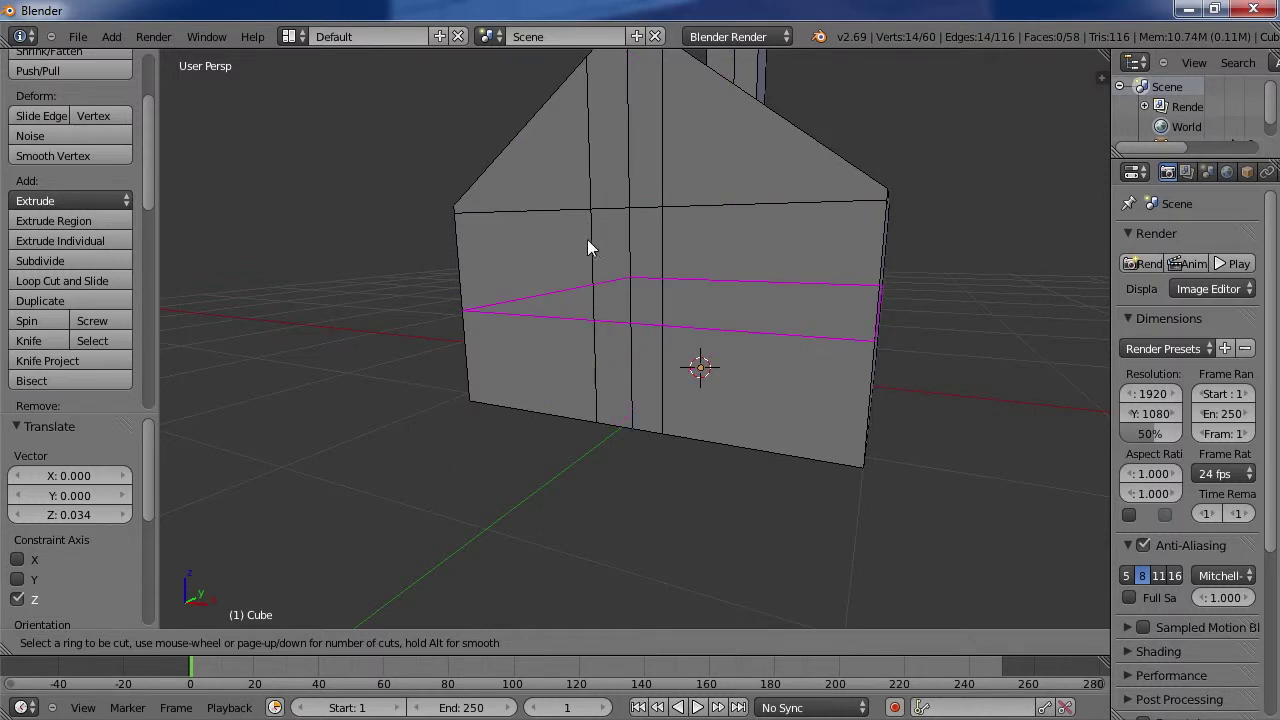
click(601, 322)
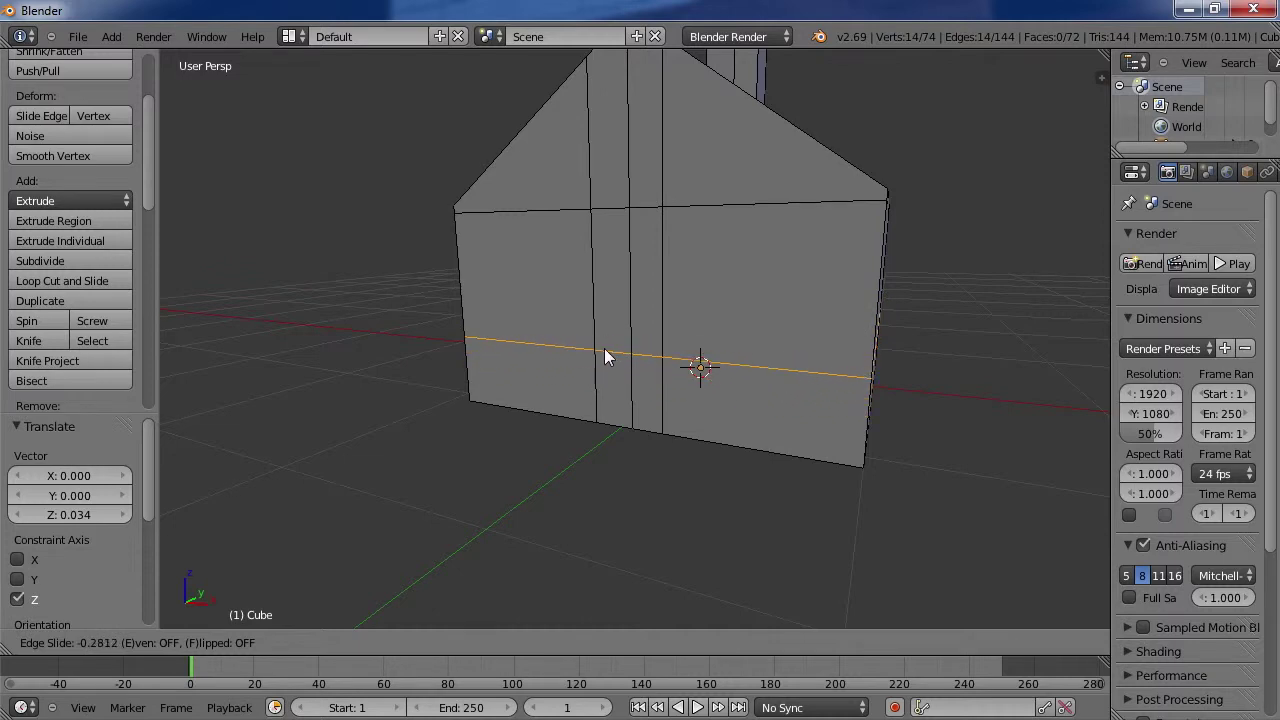
click(605, 350)
middle_drag(657, 357, 771, 363)
scroll(771, 363, up, 5)
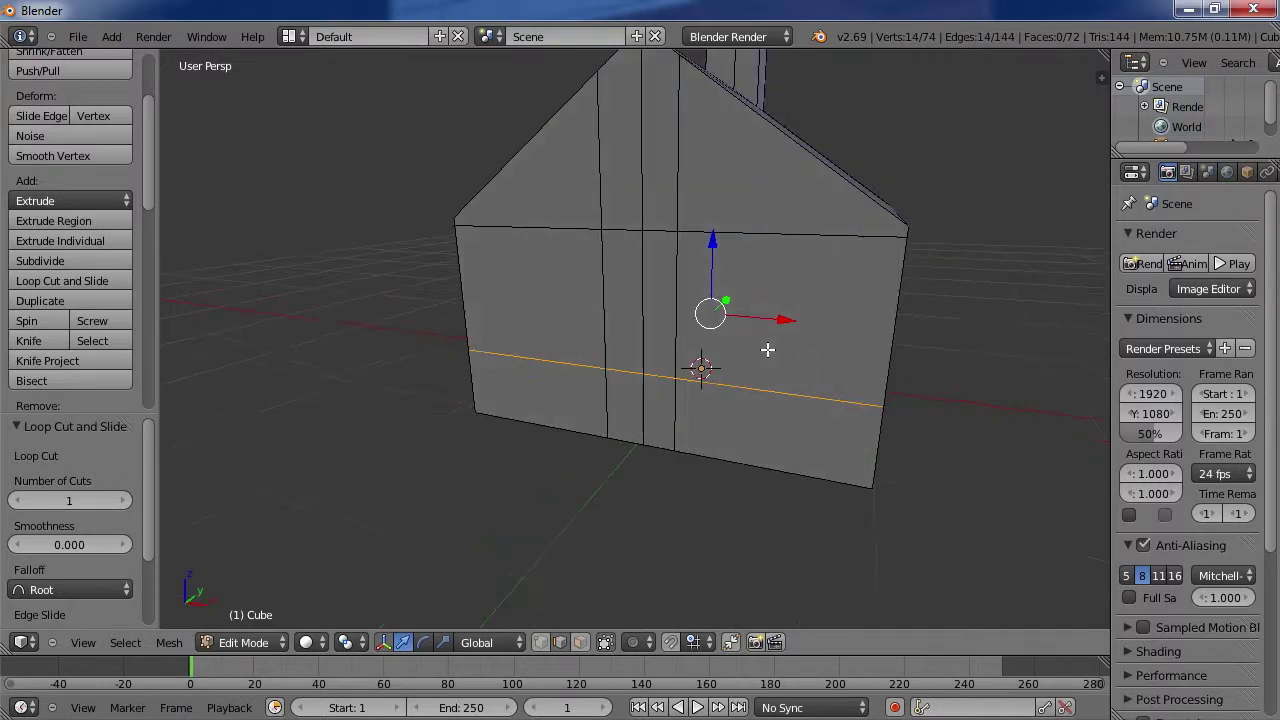
scroll(694, 393, down, 3)
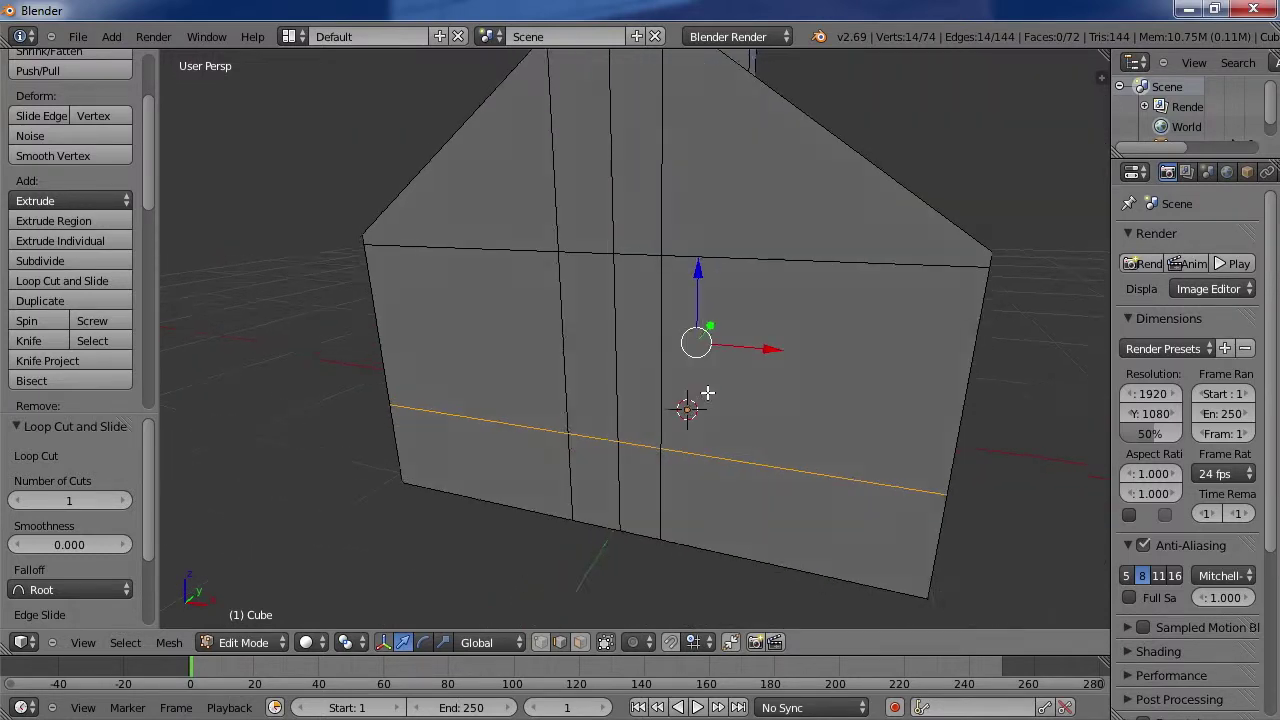
mouse_move(694, 393)
middle_down()
mouse_move(777, 394)
mouse_move(709, 391)
middle_up()
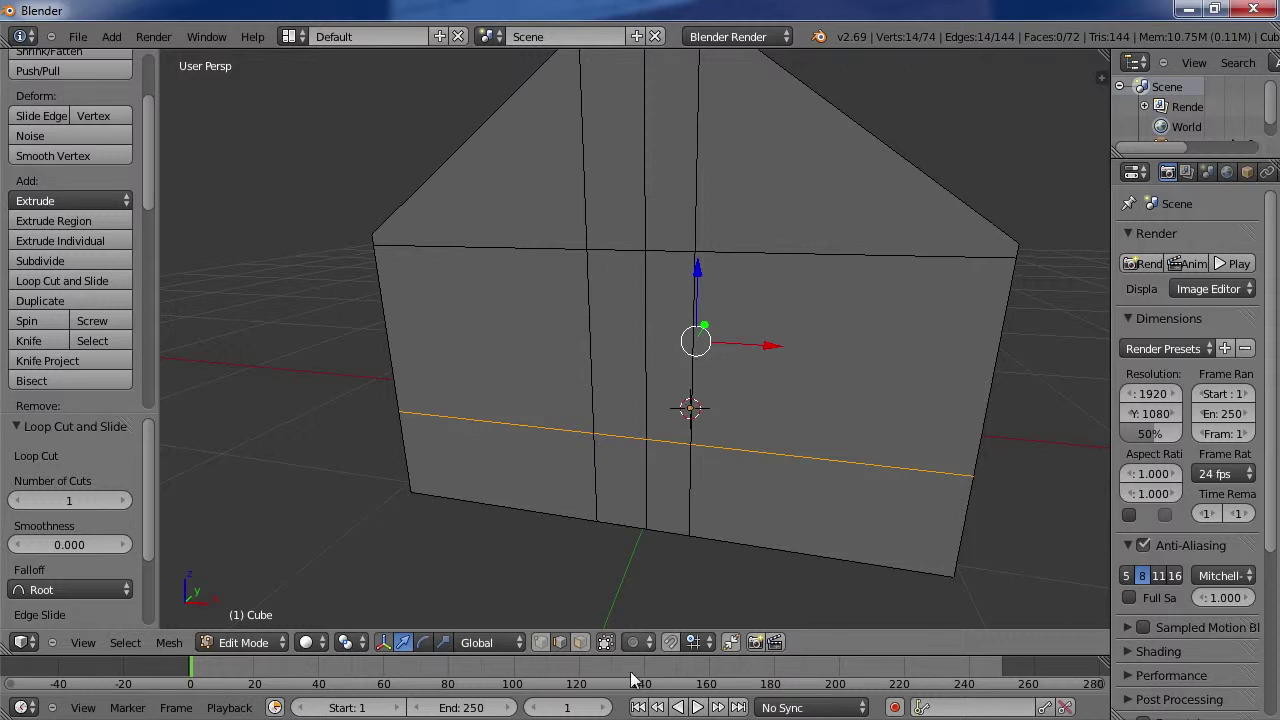
Step: Slide two vertical wall edges sideways along X to frame a window panel
right_click(693, 307)
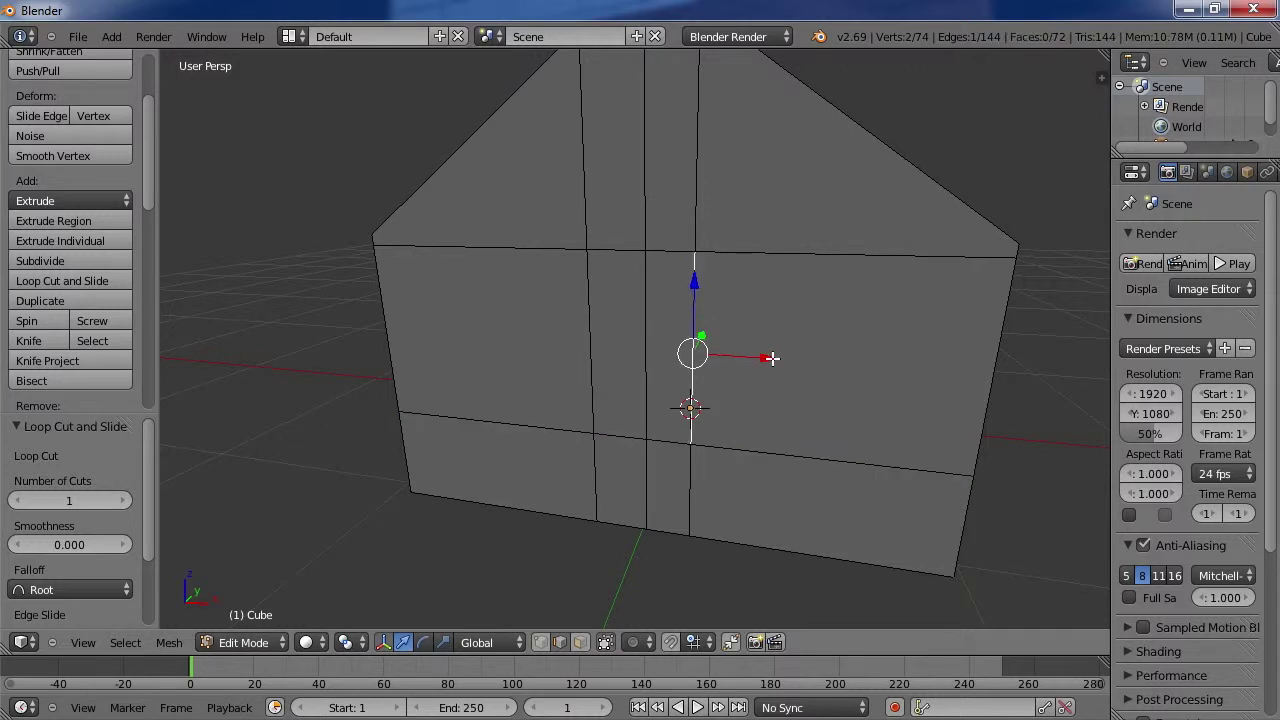
key(g)
key(x)
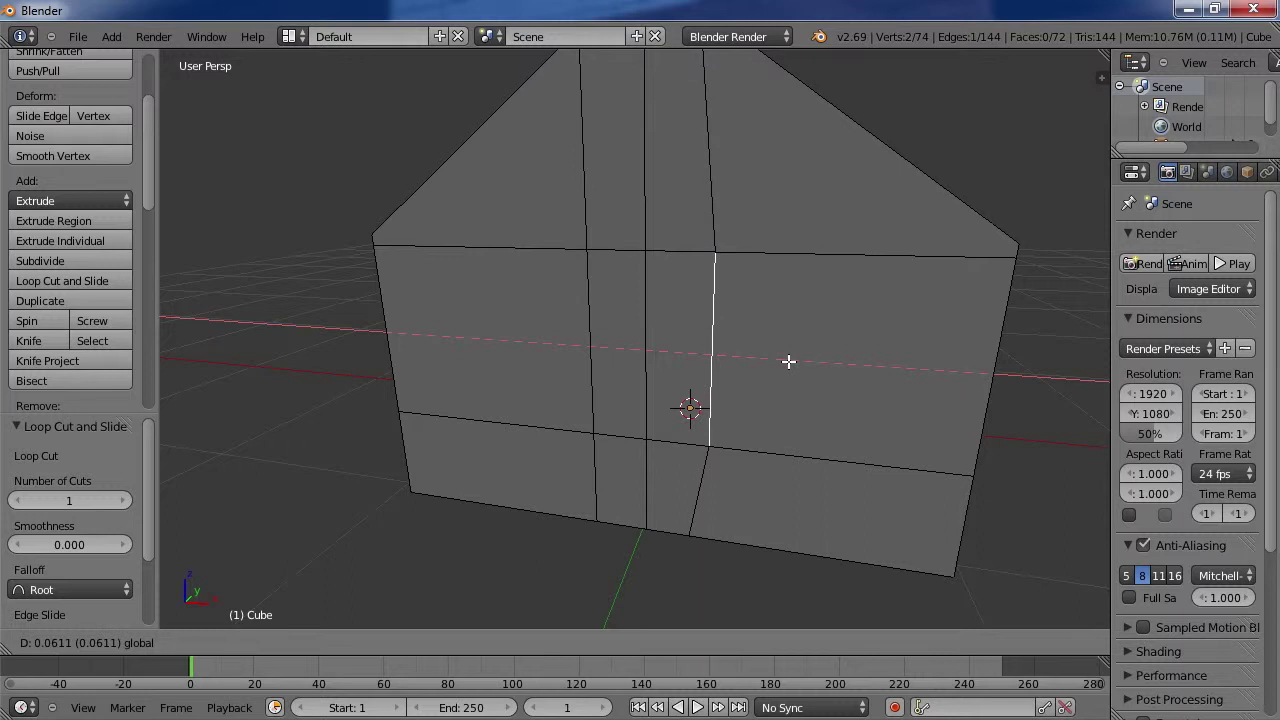
click(788, 361)
right_click(587, 292)
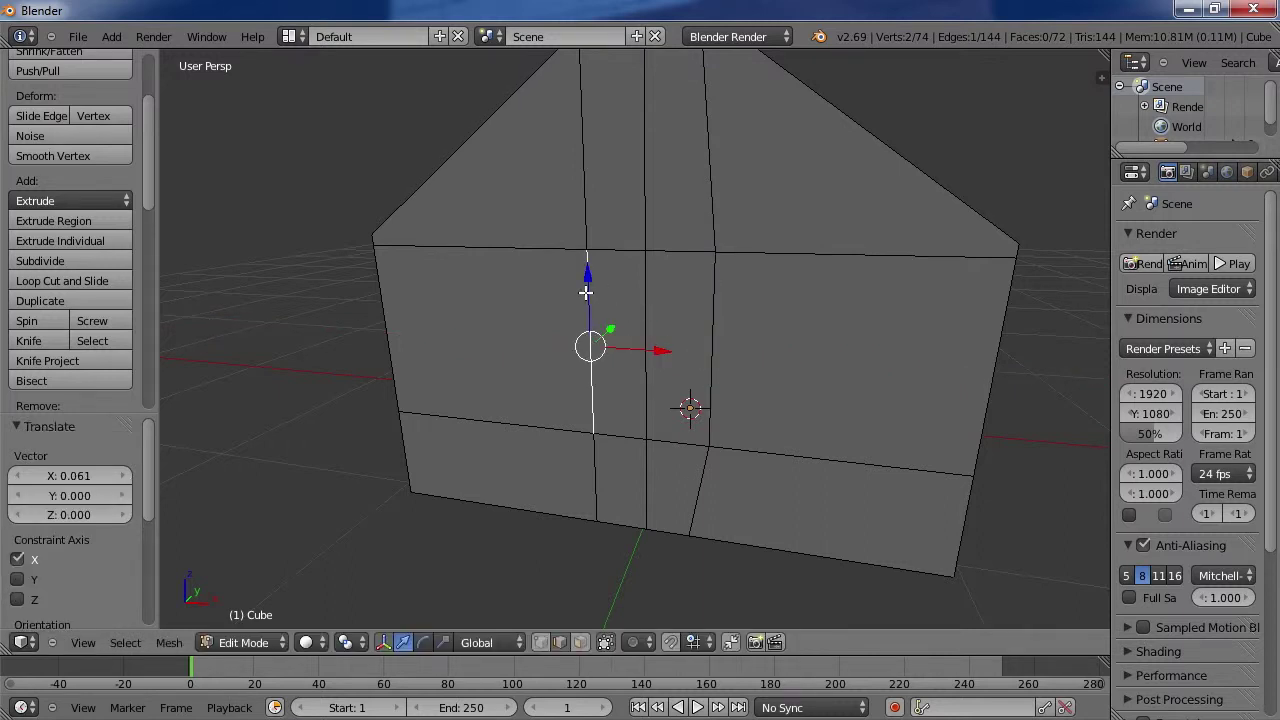
drag(662, 349, 652, 352)
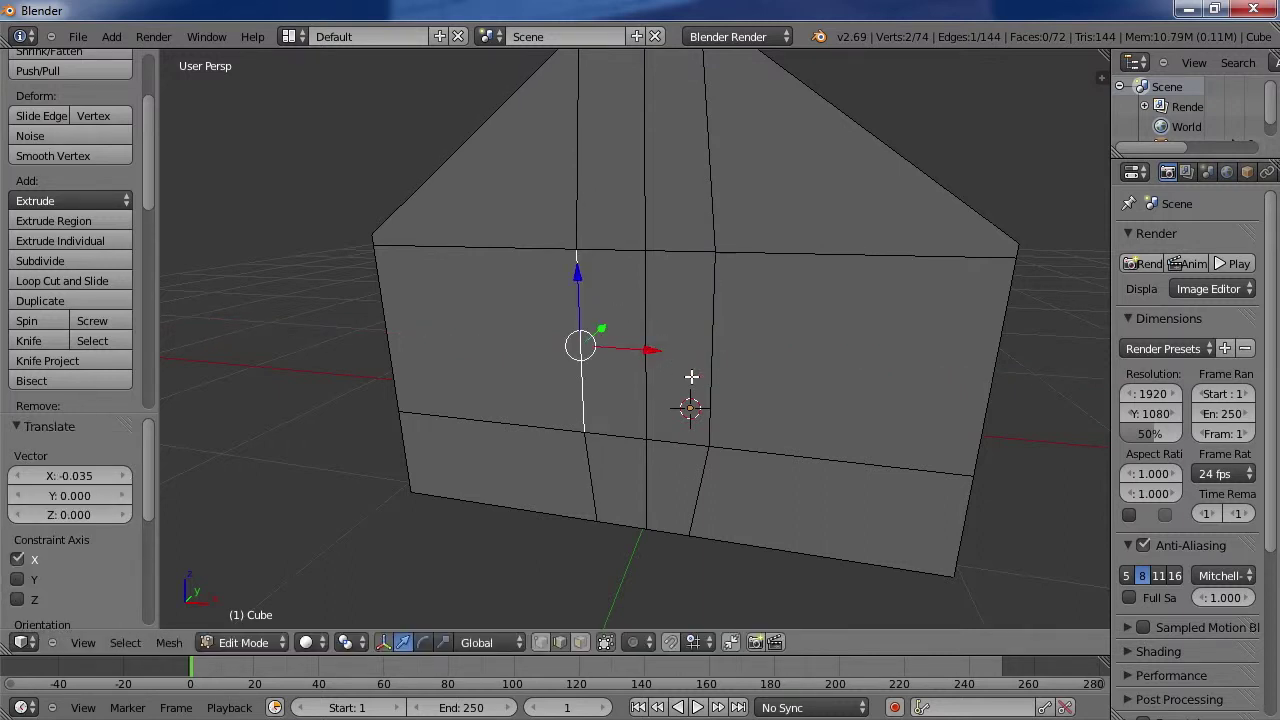
middle_drag(693, 377, 571, 509)
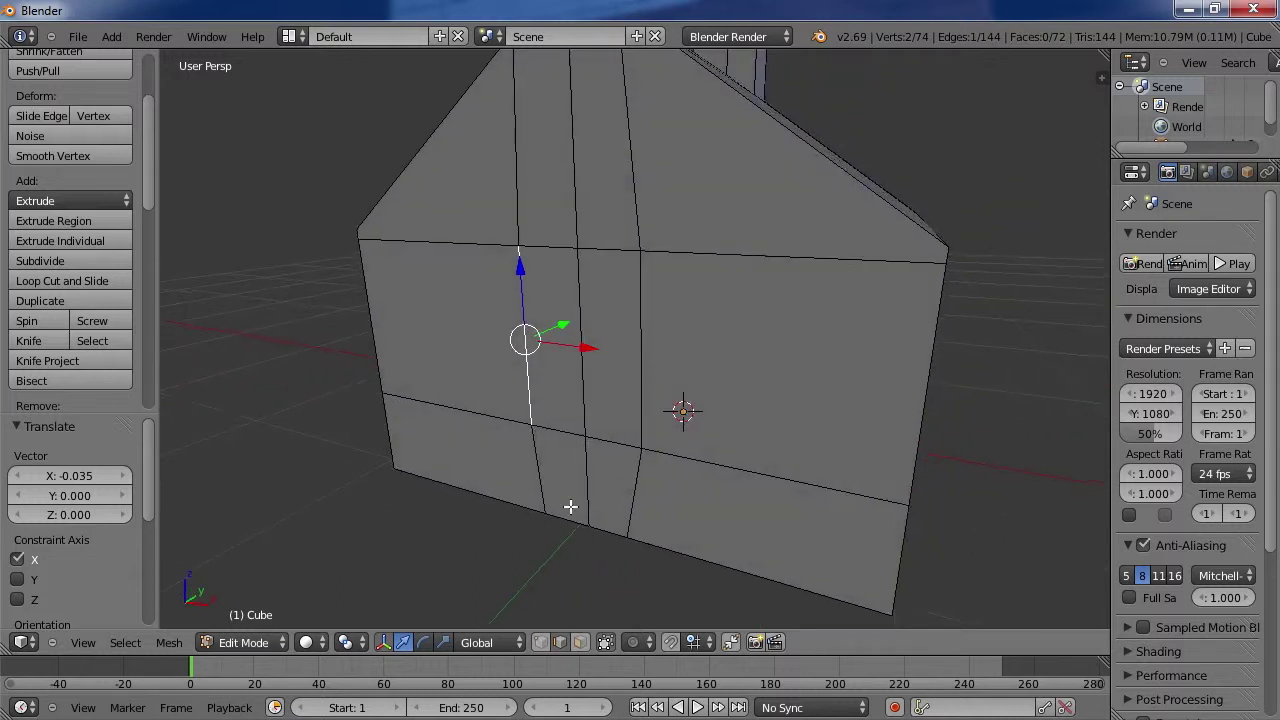
Step: Select the two central panel faces and extrude them, undoing the oversized attempt
click(581, 645)
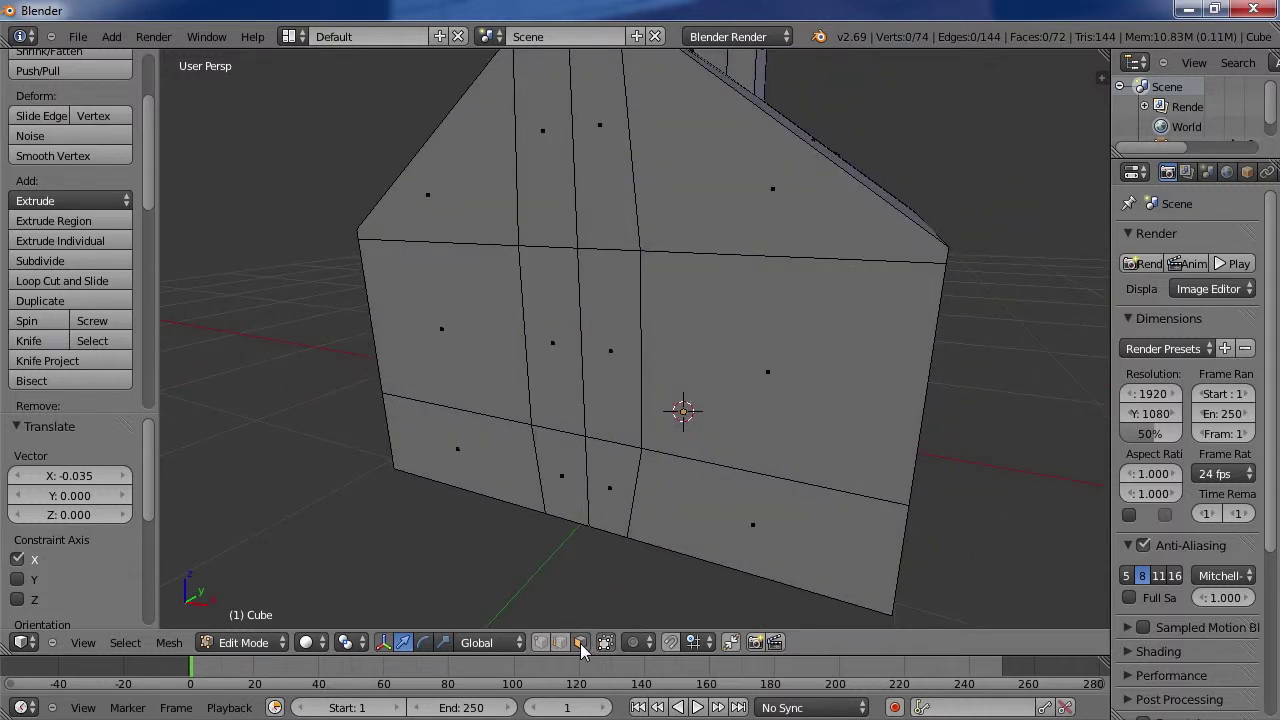
right_click(552, 344)
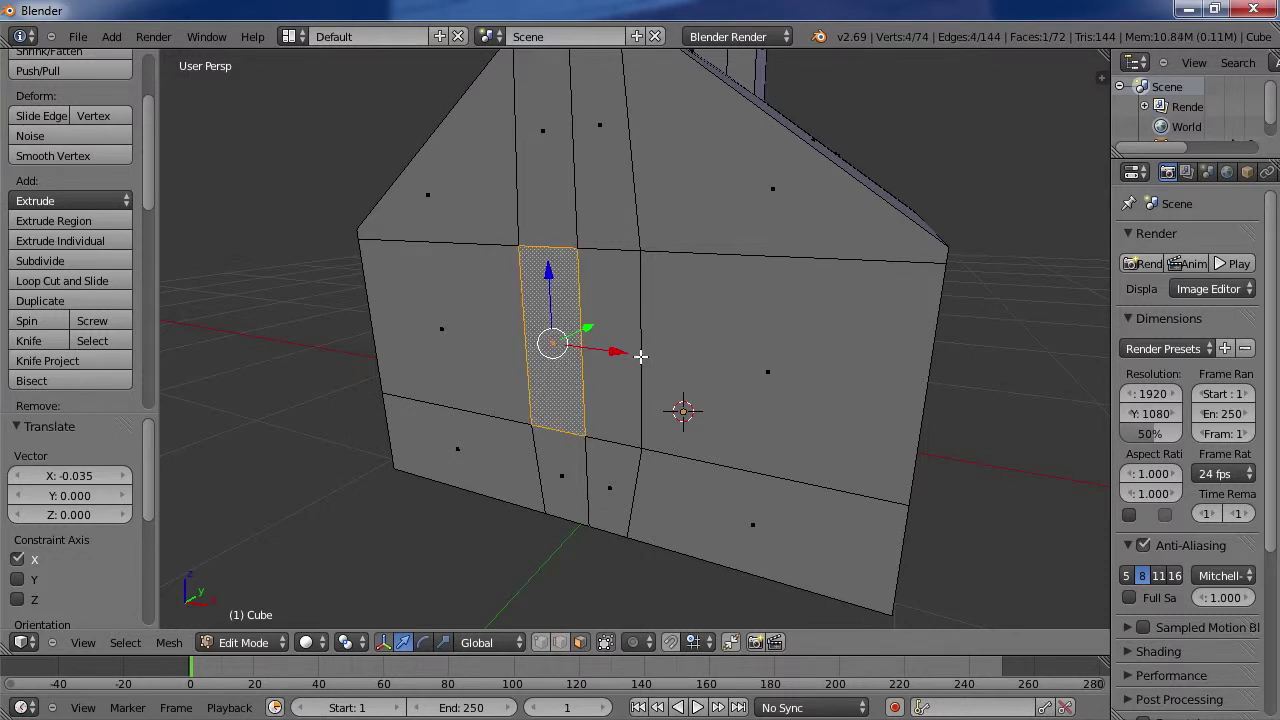
shift+right_click(615, 341)
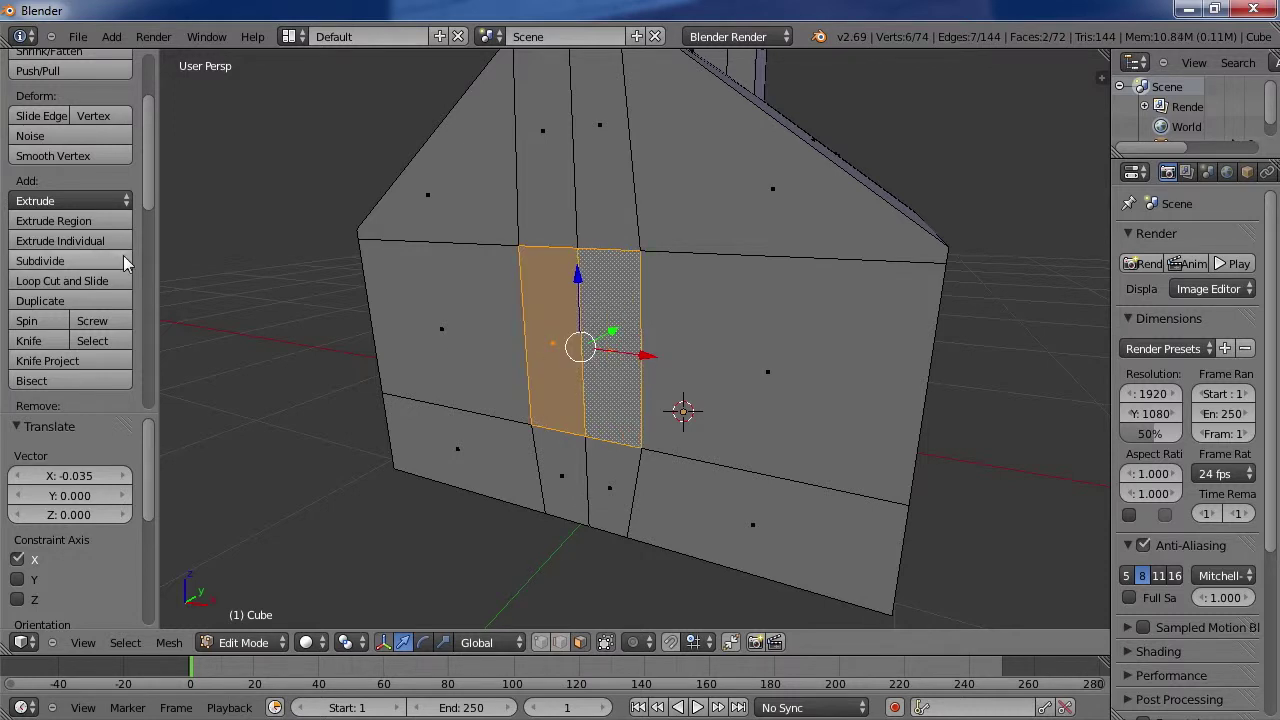
click(108, 220)
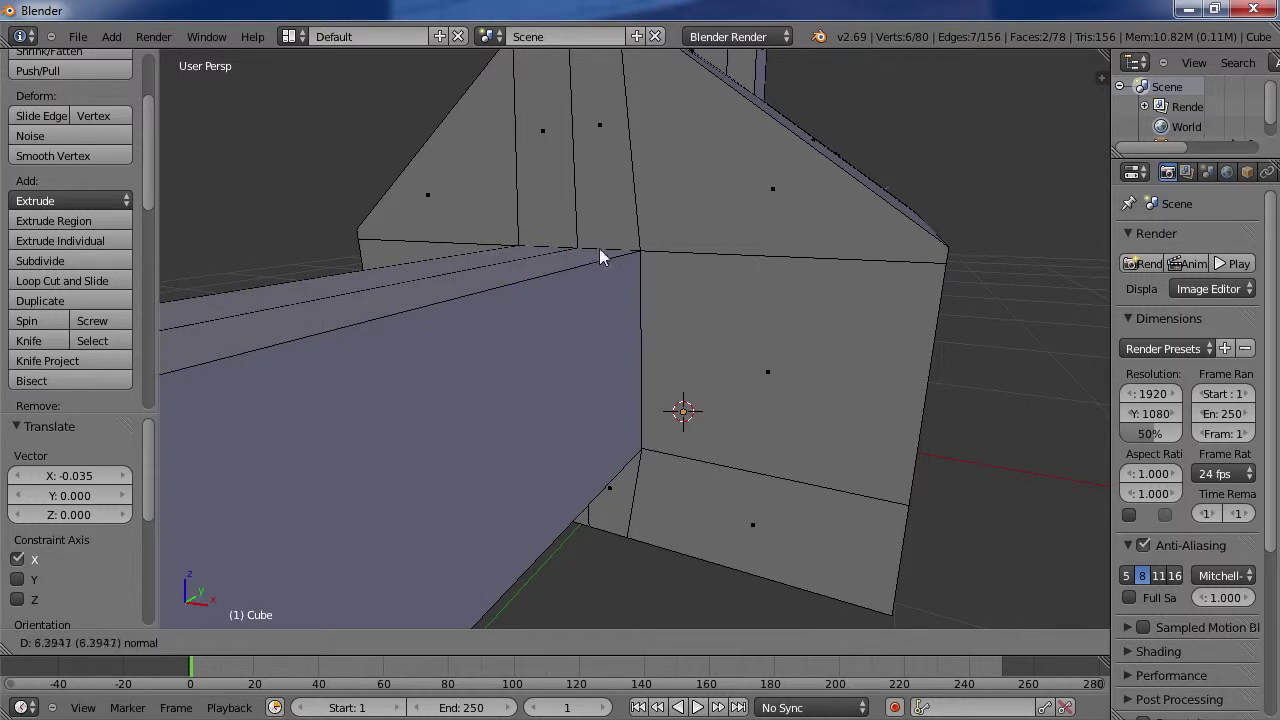
click(576, 249)
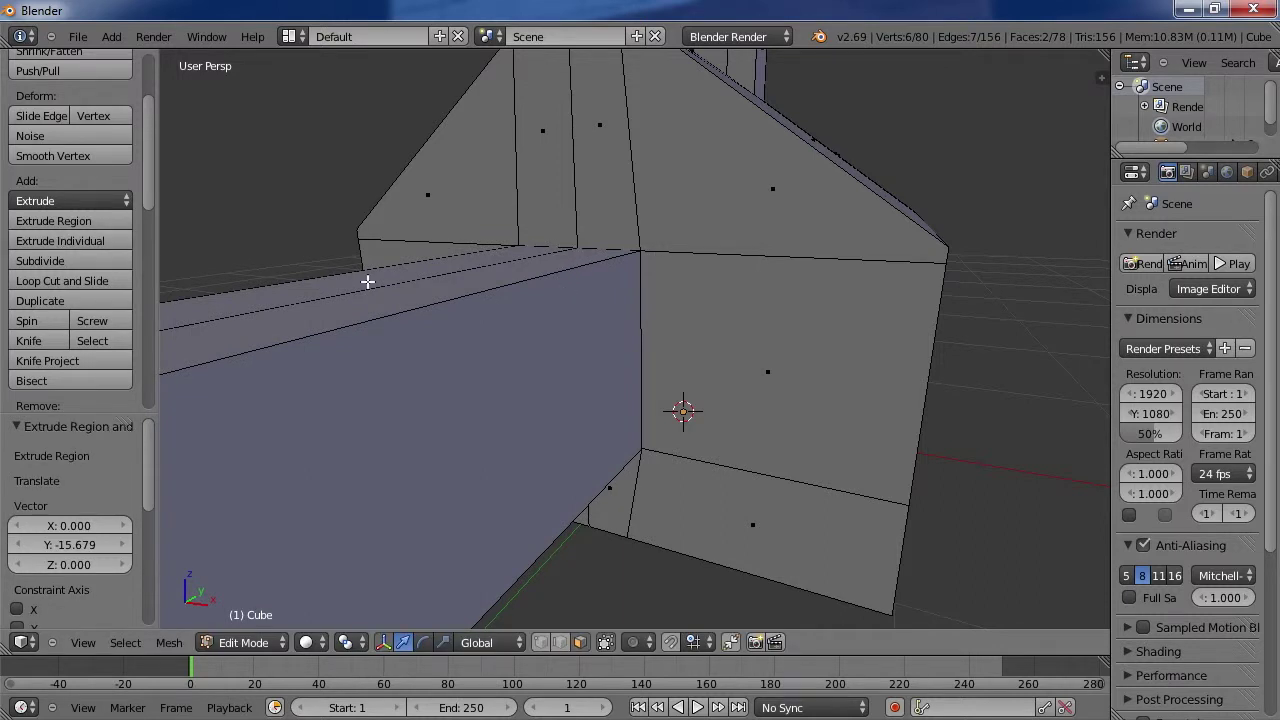
key(ctrl+z)
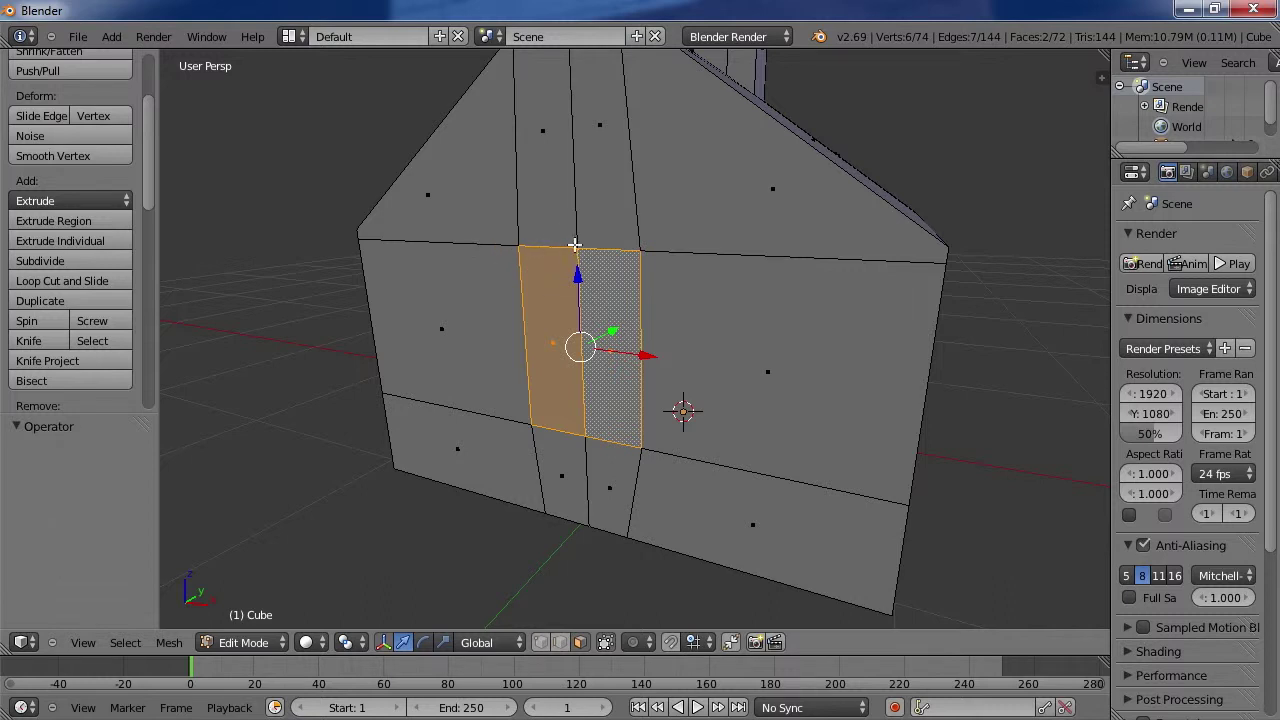
Step: Re-extrude the panel faces and push them into the wall along Y
click(53, 220)
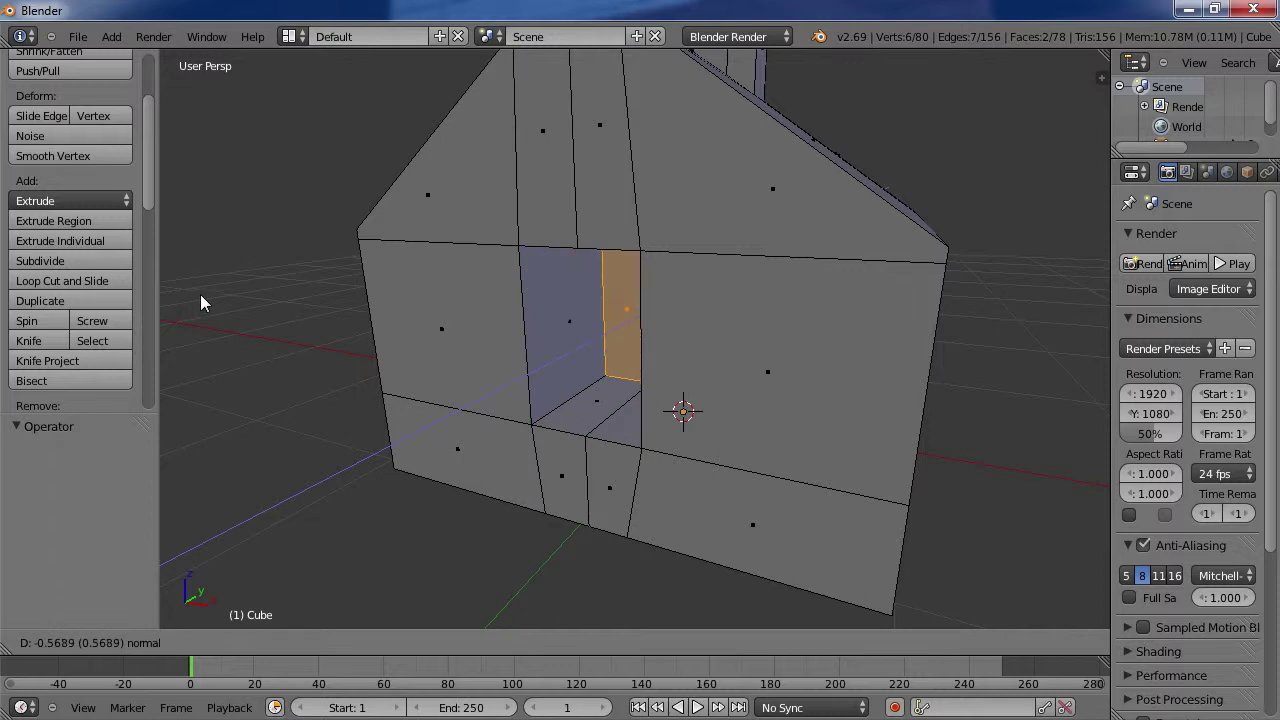
click(136, 325)
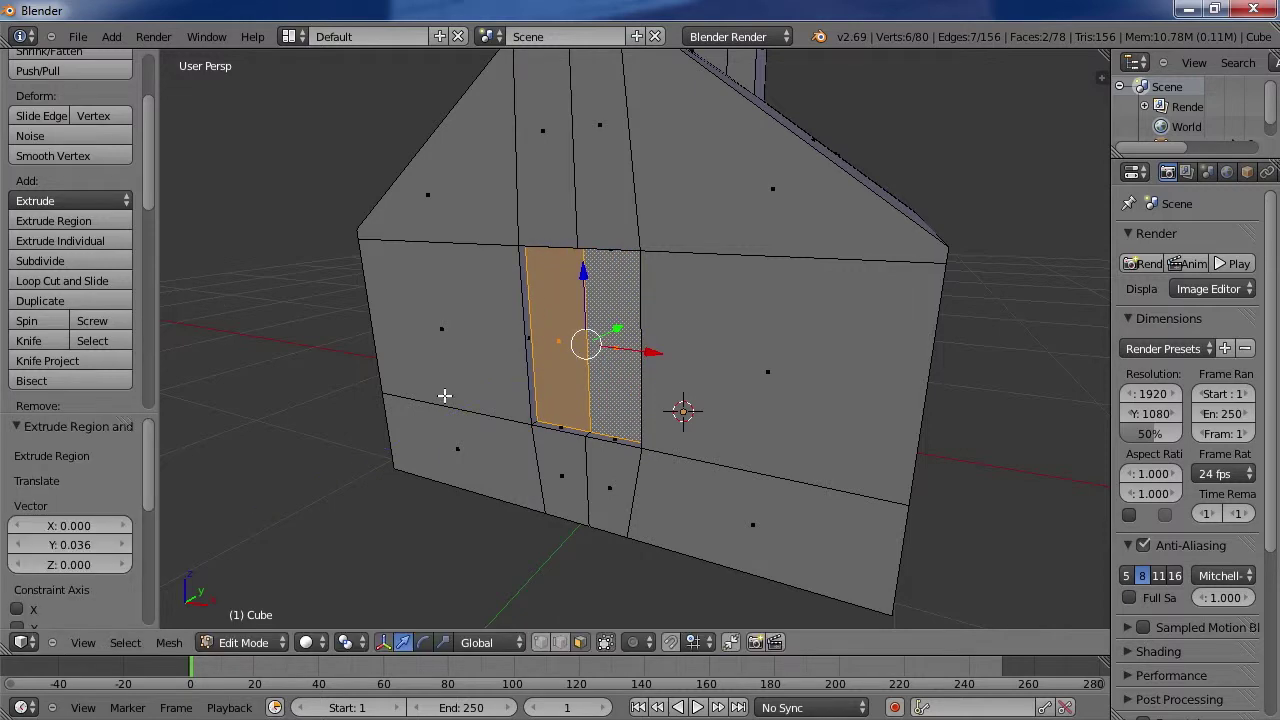
middle_drag(444, 395, 444, 301)
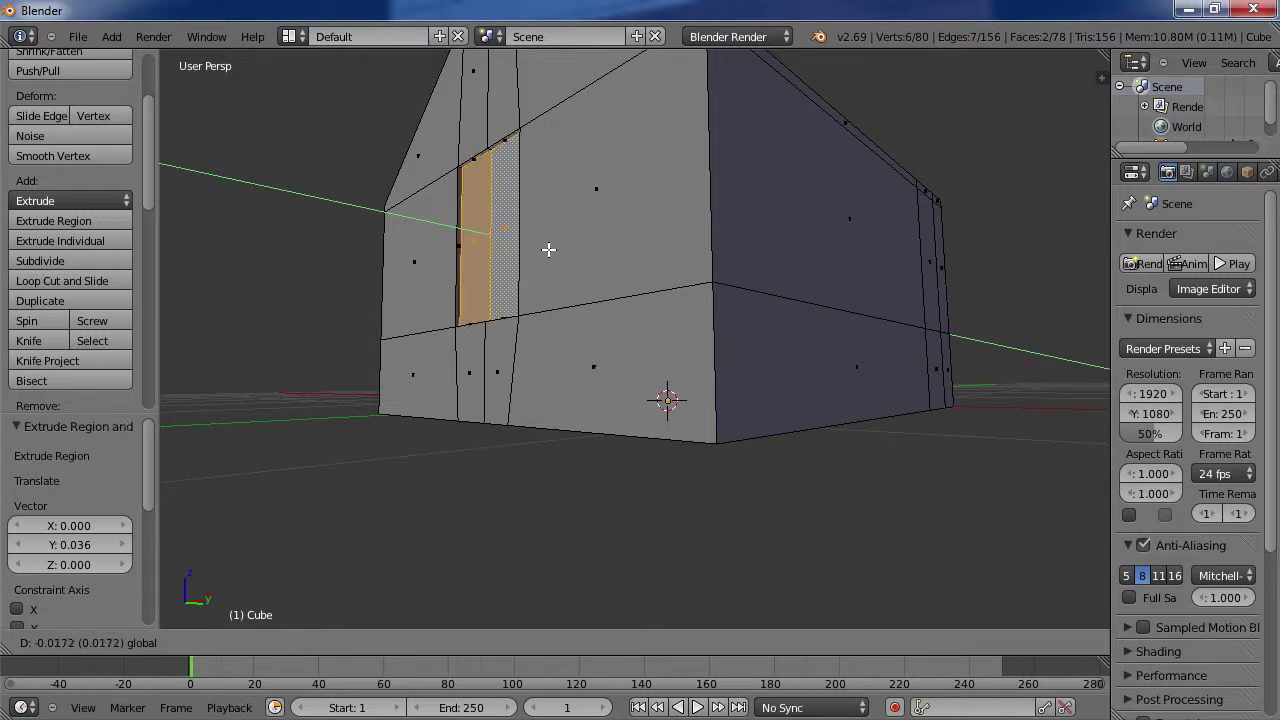
click(545, 247)
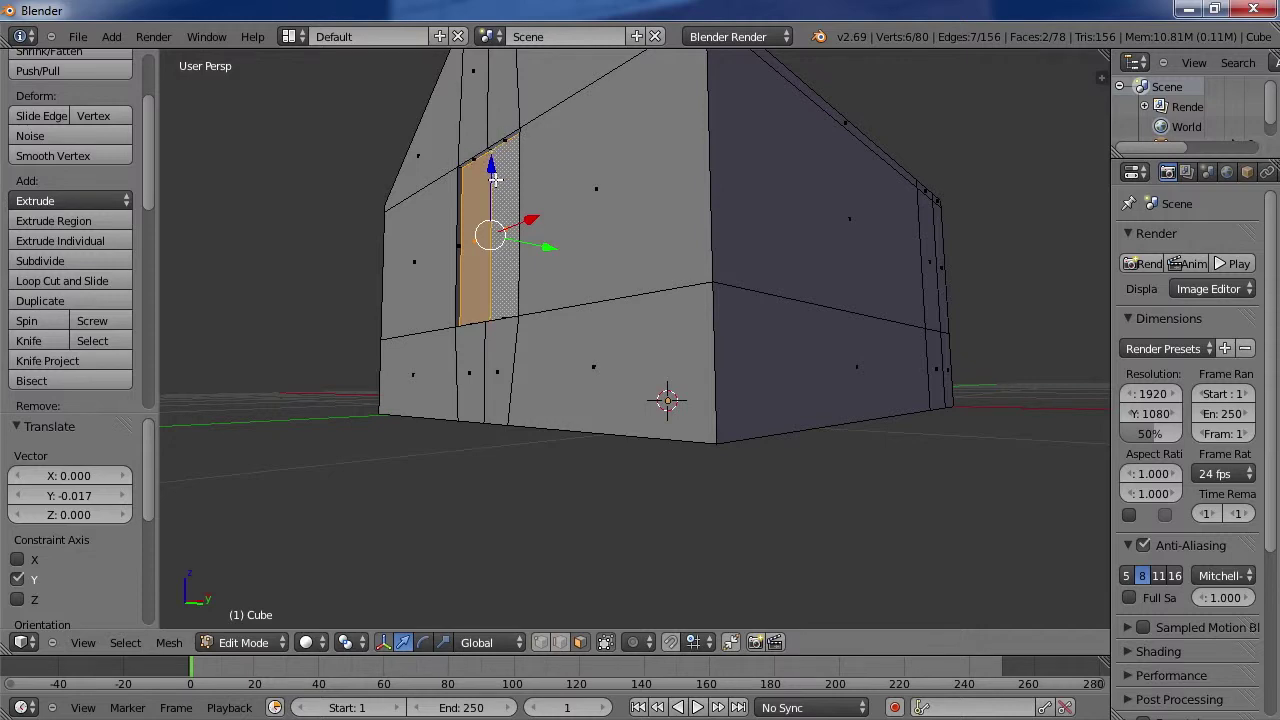
middle_drag(494, 178, 551, 185)
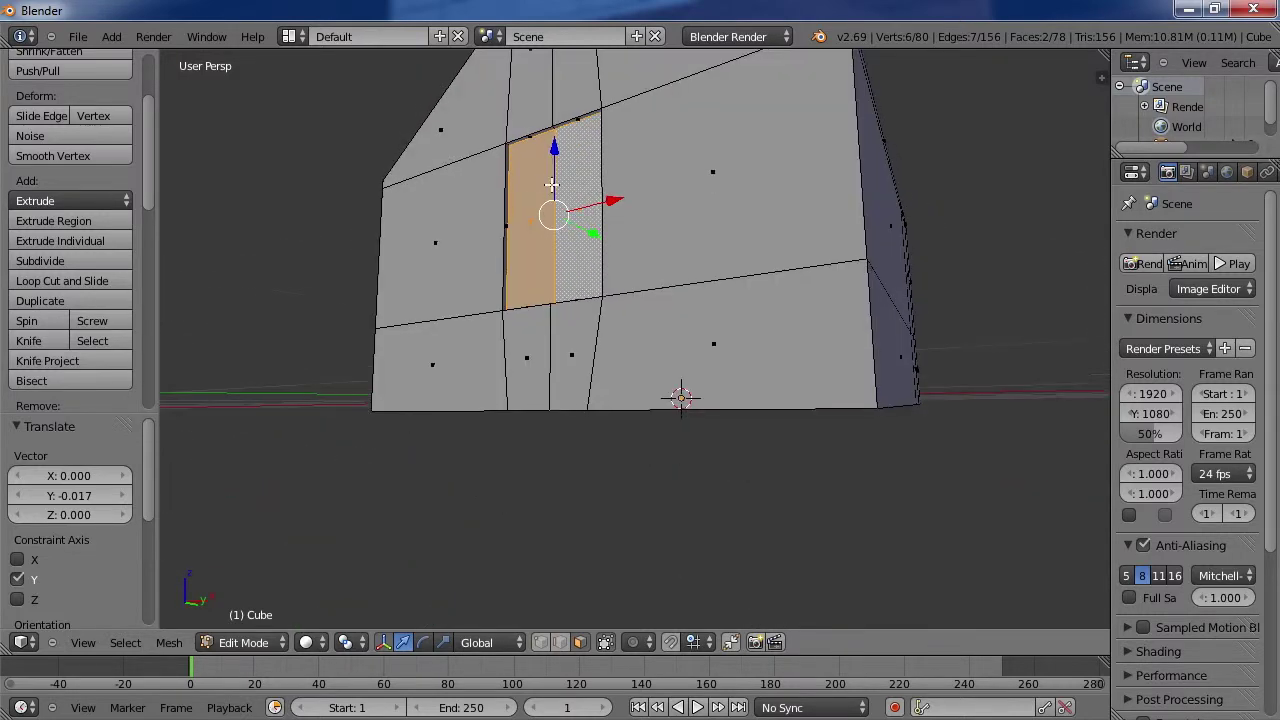
middle_drag(493, 318, 572, 365)
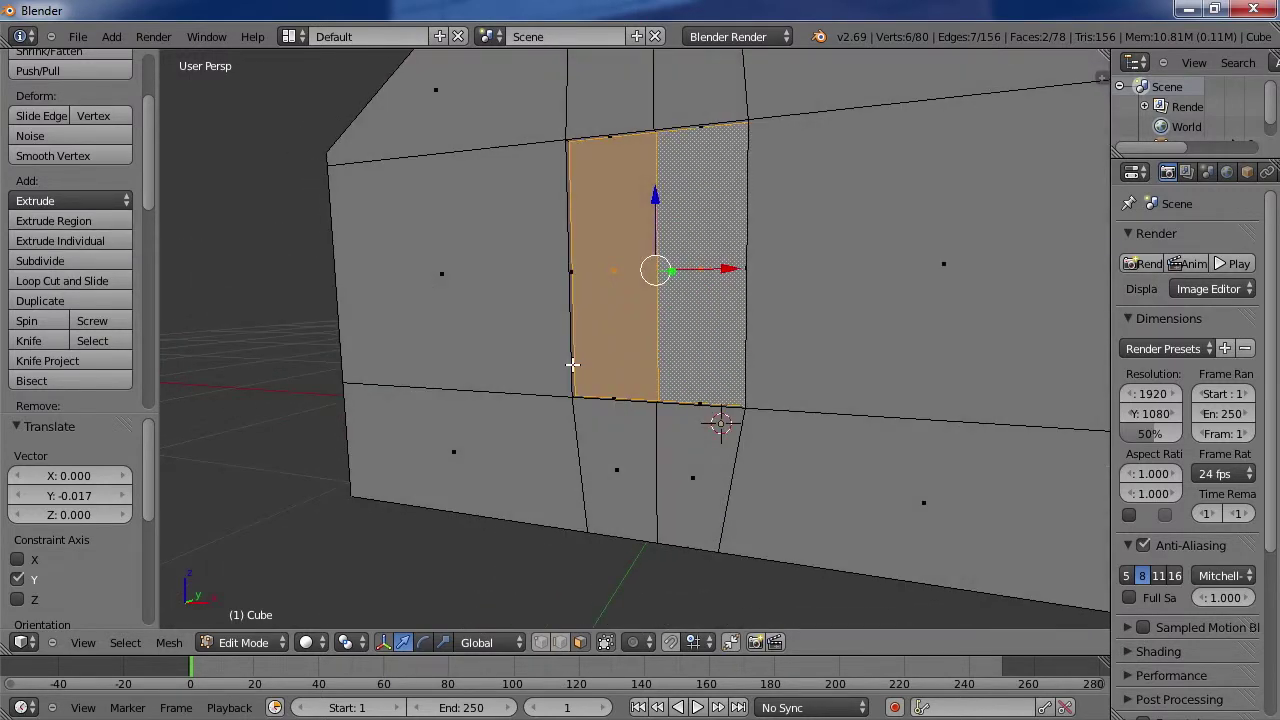
Step: Cut one vertical edge loop left and one right of the recessed wall opening, reaching 104 vertices
click(62, 281)
click(438, 158)
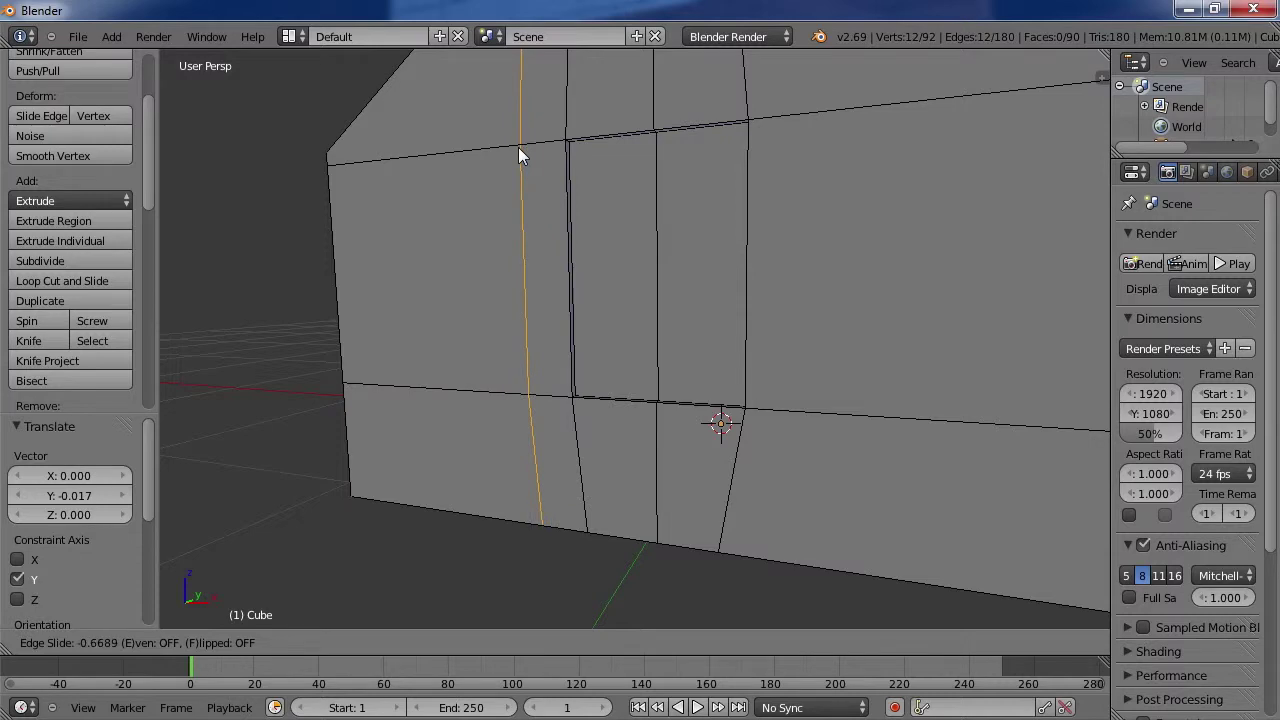
click(518, 147)
middle_drag(771, 229, 709, 307)
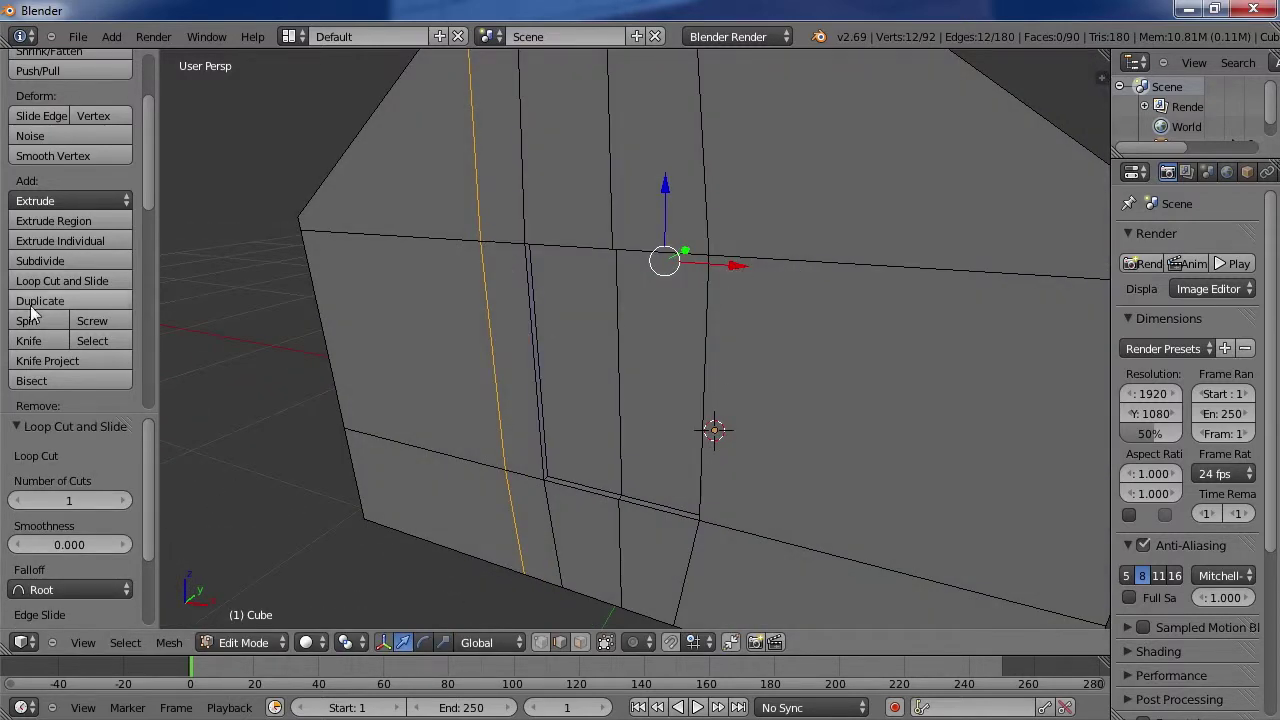
click(65, 282)
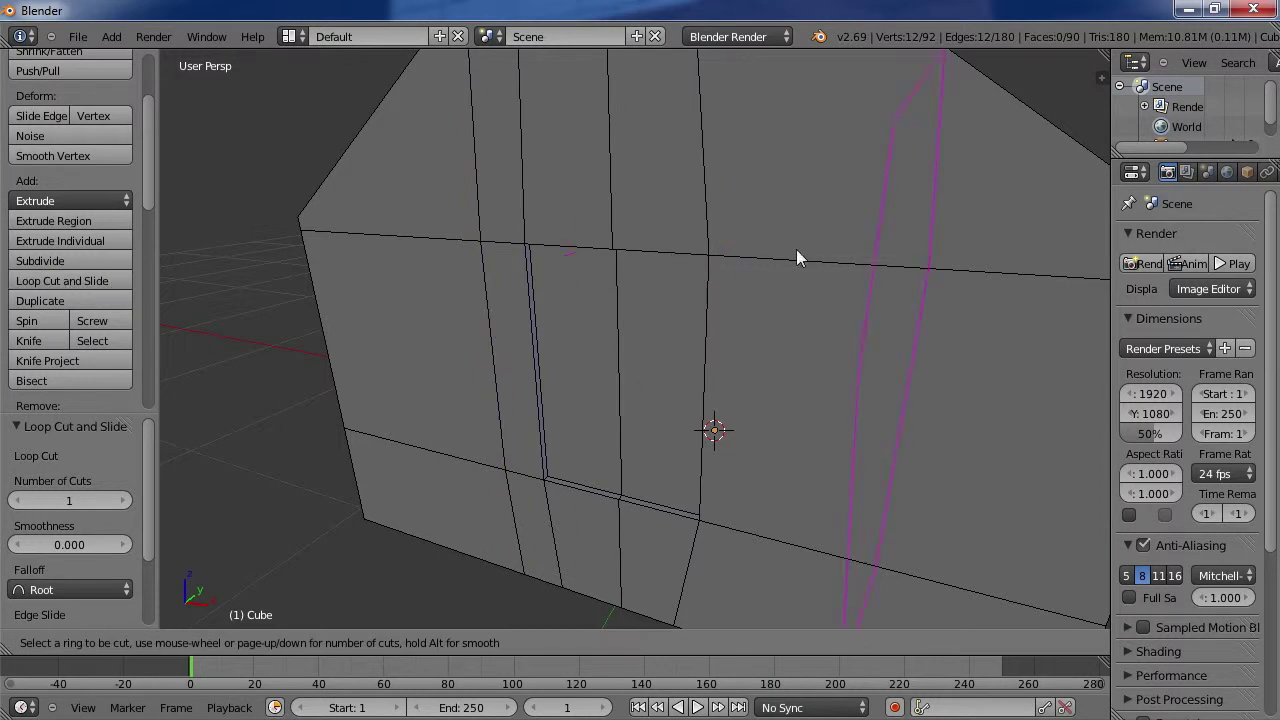
click(905, 272)
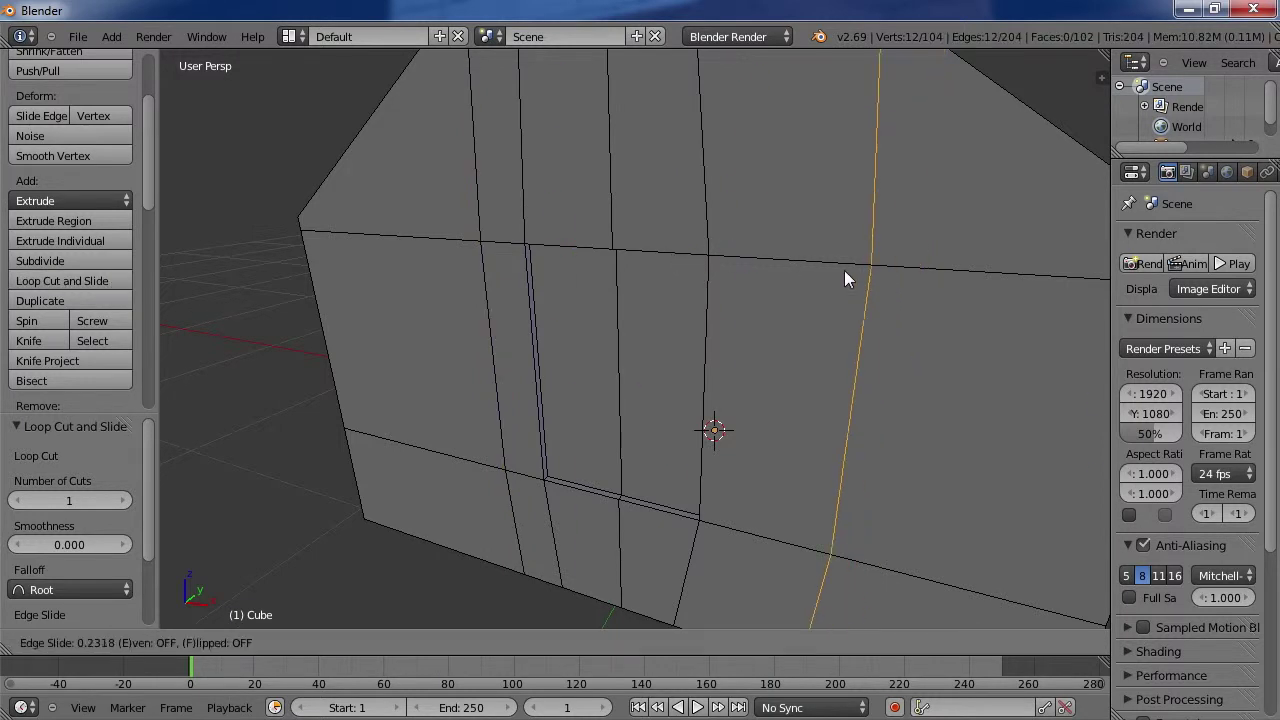
click(731, 272)
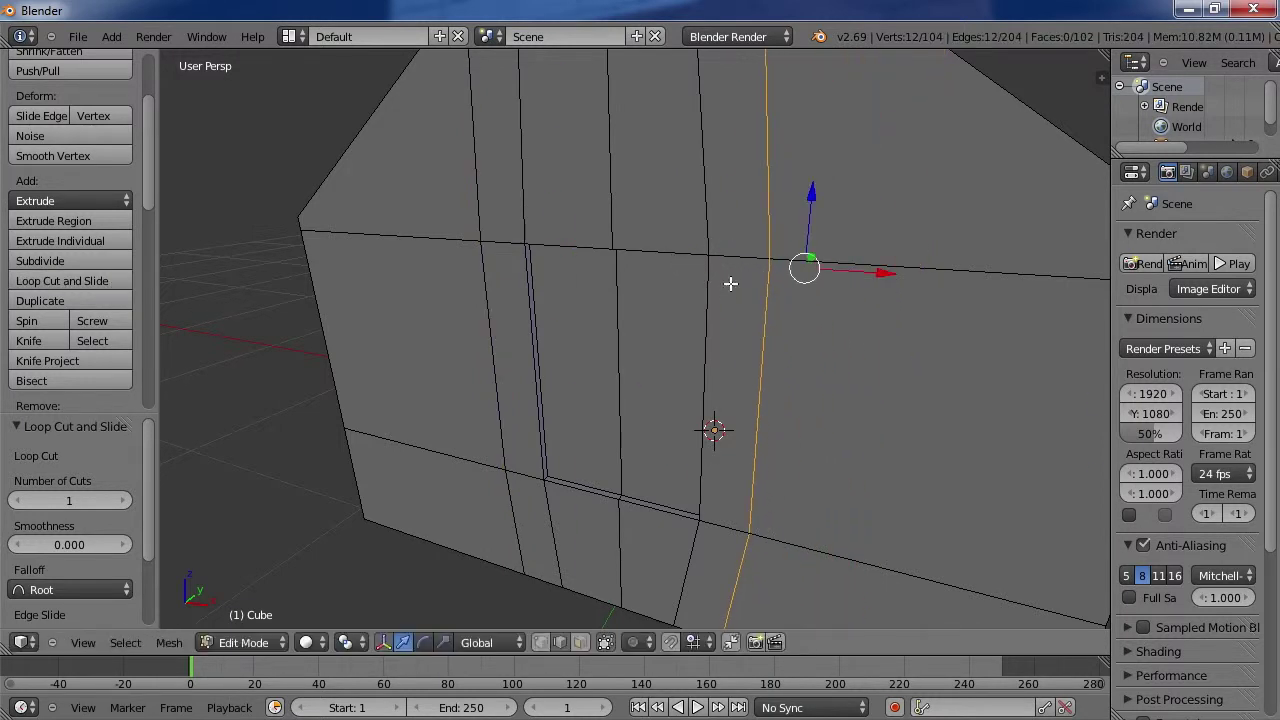
mouse_move(738, 380)
middle_down()
mouse_move(809, 371)
mouse_move(791, 337)
mouse_move(742, 354)
mouse_move(758, 375)
middle_up()
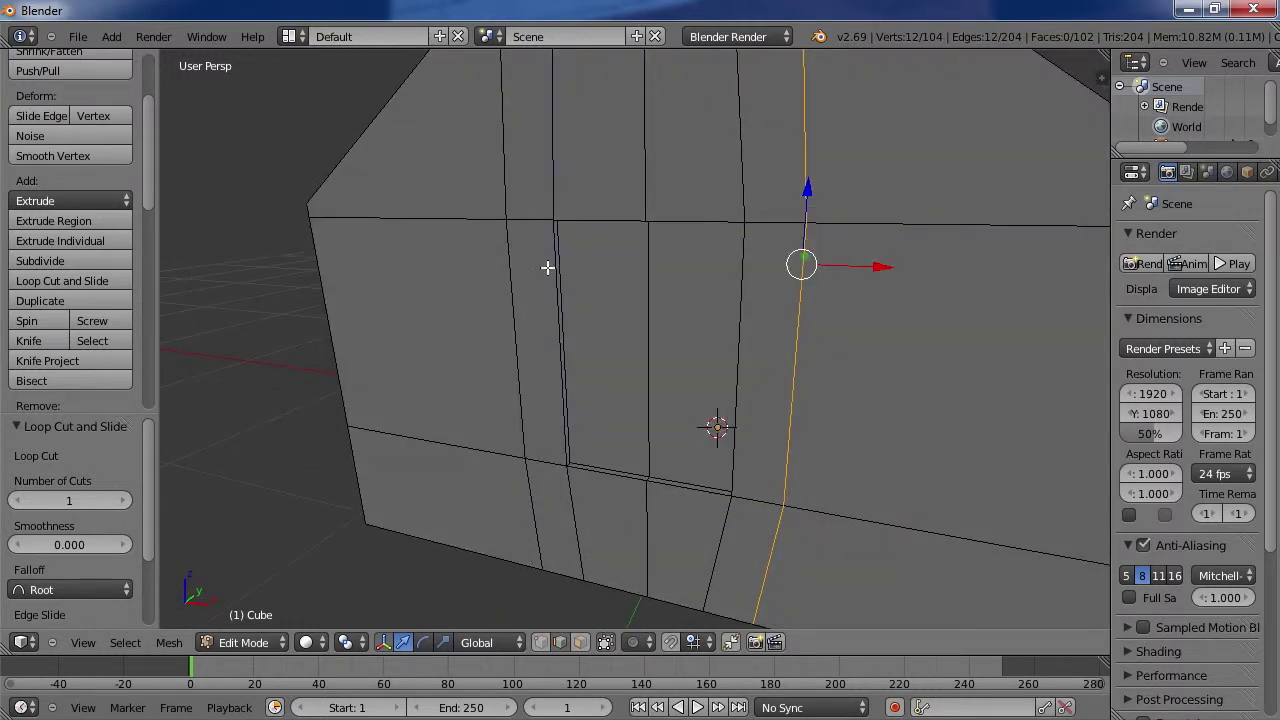
Step: In face select mode, select the two narrow wall strips on either side of the opening
click(578, 643)
right_click(548, 332)
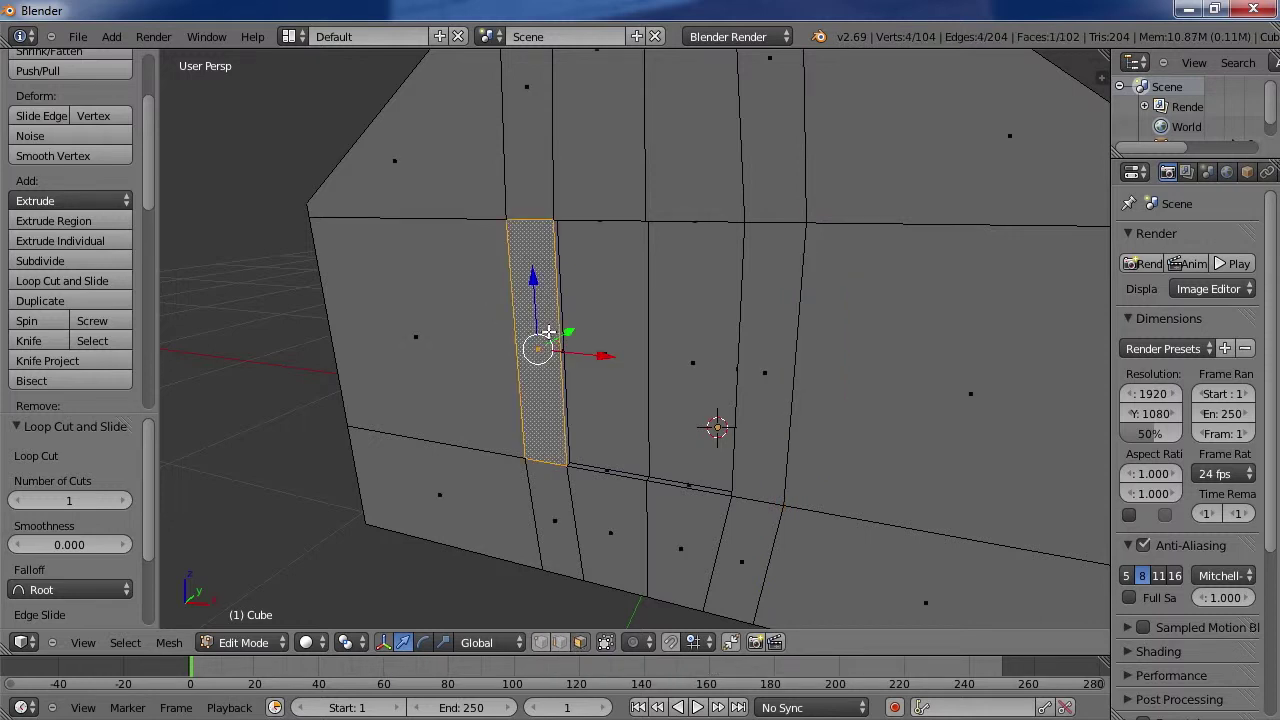
shift+right_click(768, 369)
middle_drag(760, 369, 705, 395)
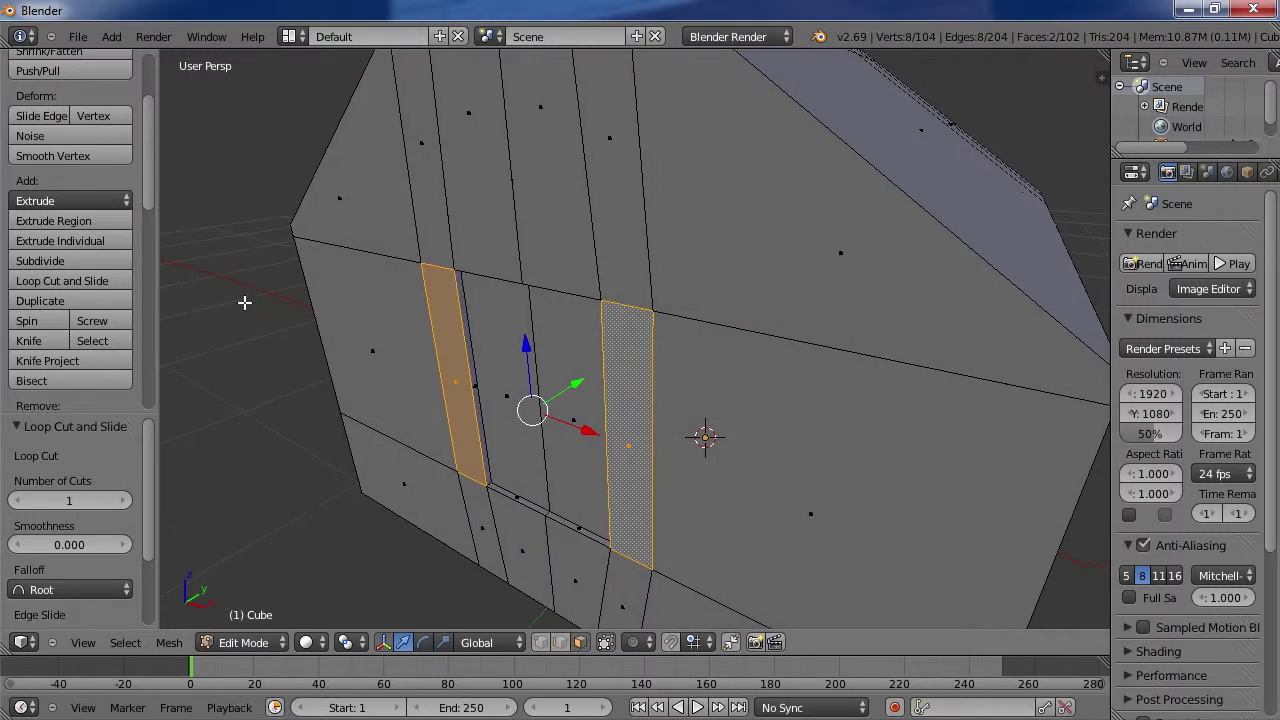
Step: Extrude both strips individually, slightly outward, bringing the mesh to 112 vertices and 110 faces
click(73, 219)
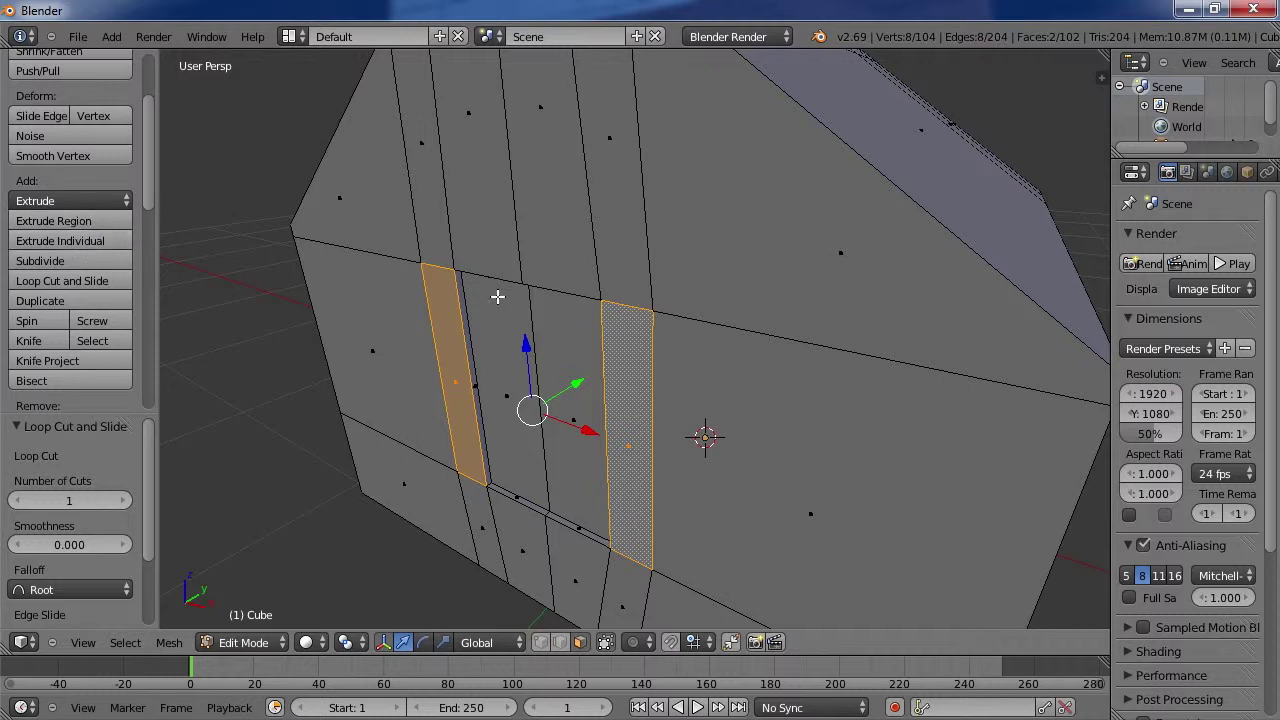
right_click(501, 389)
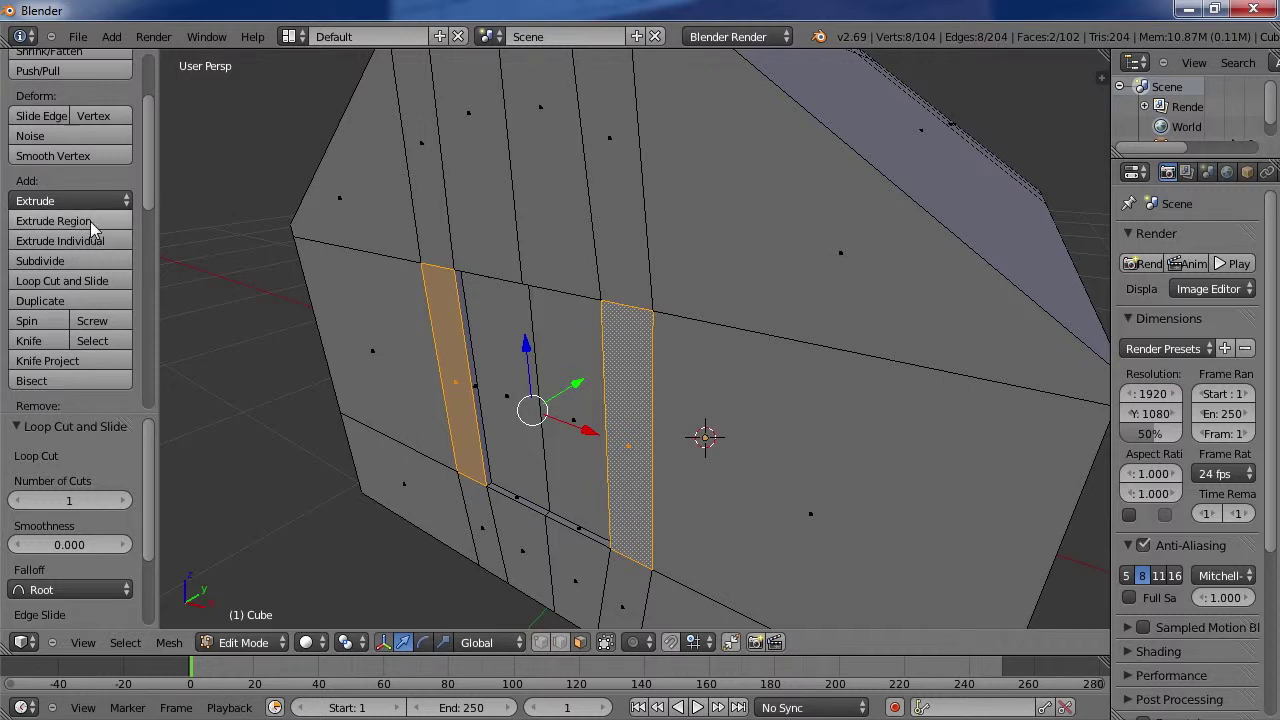
click(87, 244)
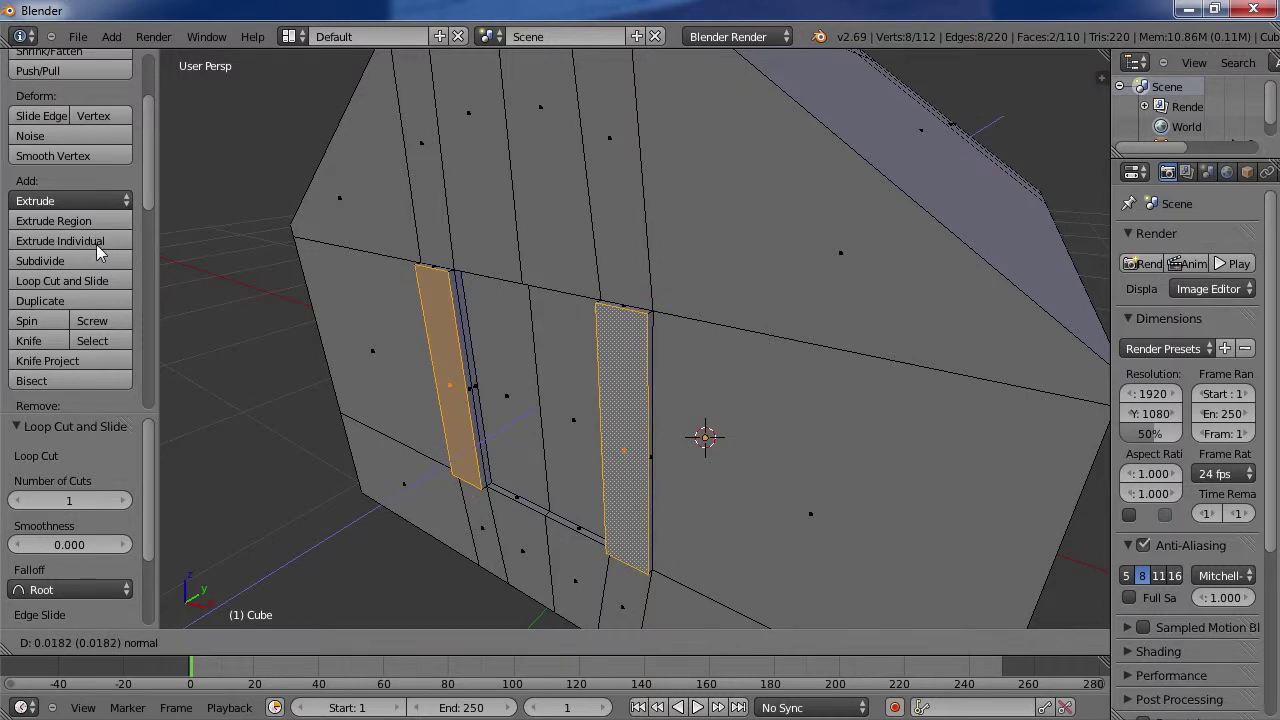
click(104, 258)
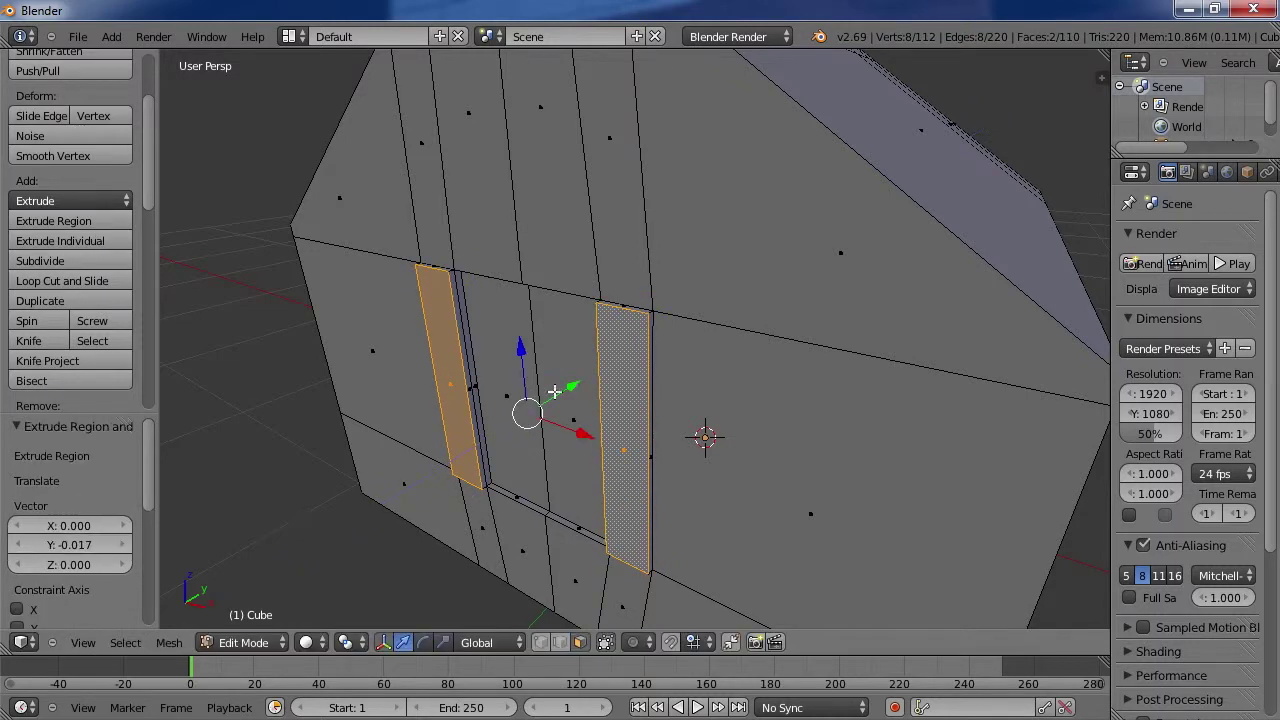
middle_drag(629, 403, 631, 274)
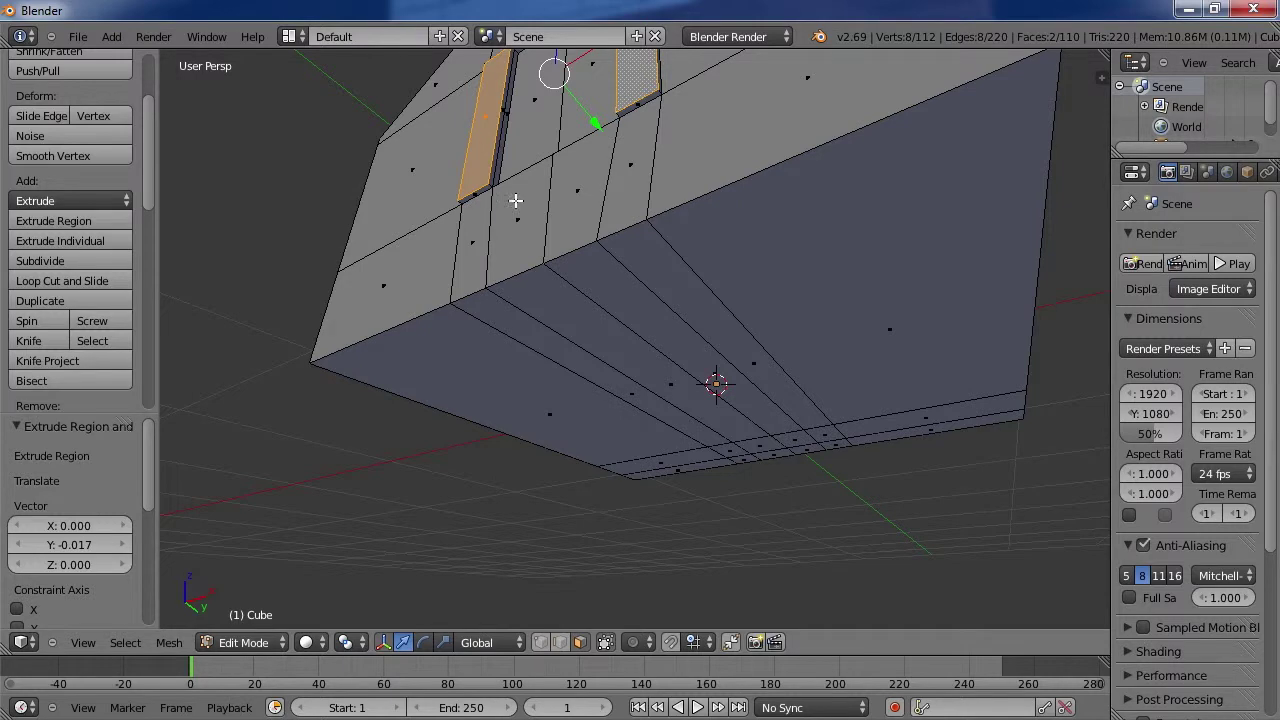
middle_drag(518, 210, 522, 345)
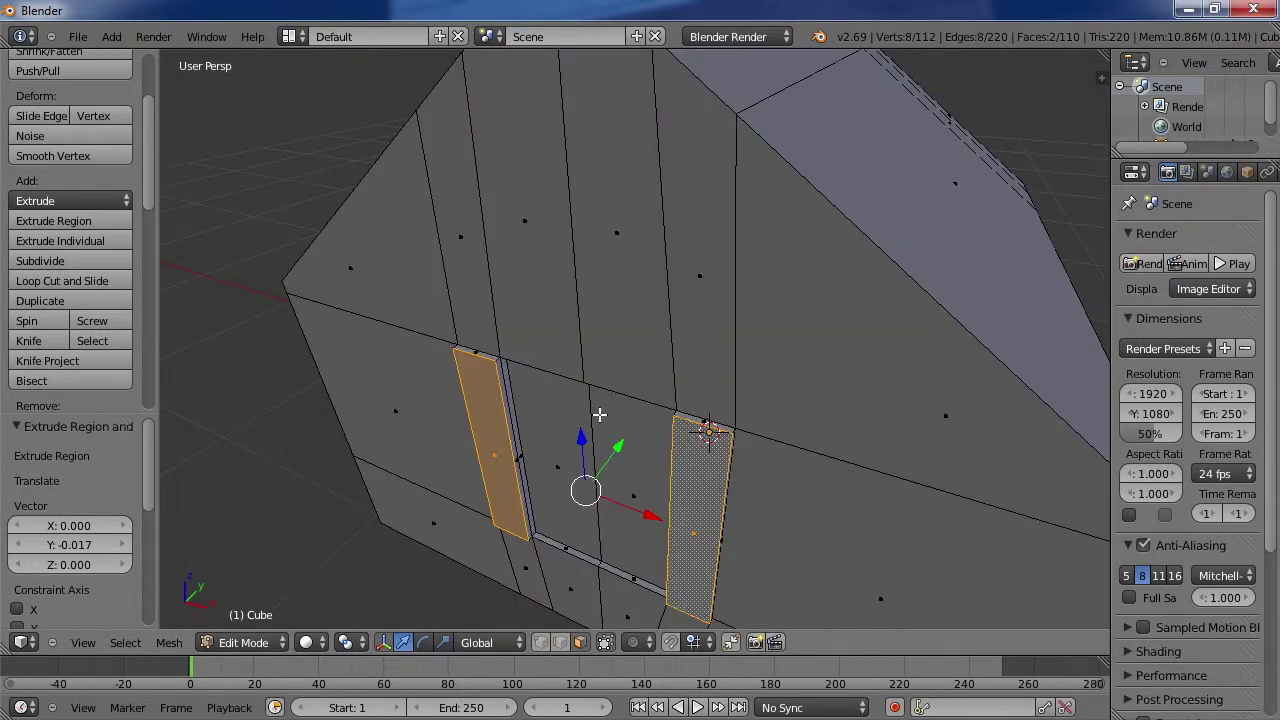
middle_drag(599, 414, 686, 391)
scroll(697, 377, down, 5)
scroll(686, 391, up, 4)
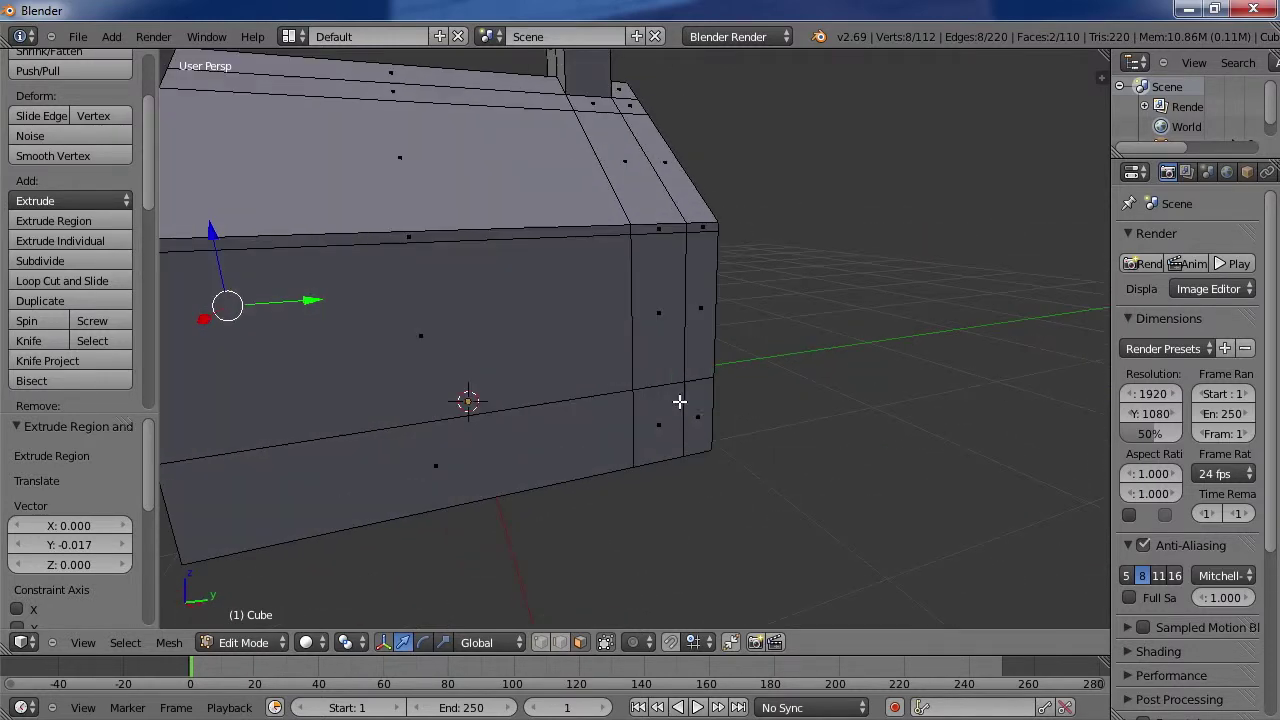
scroll(679, 401, up, 2)
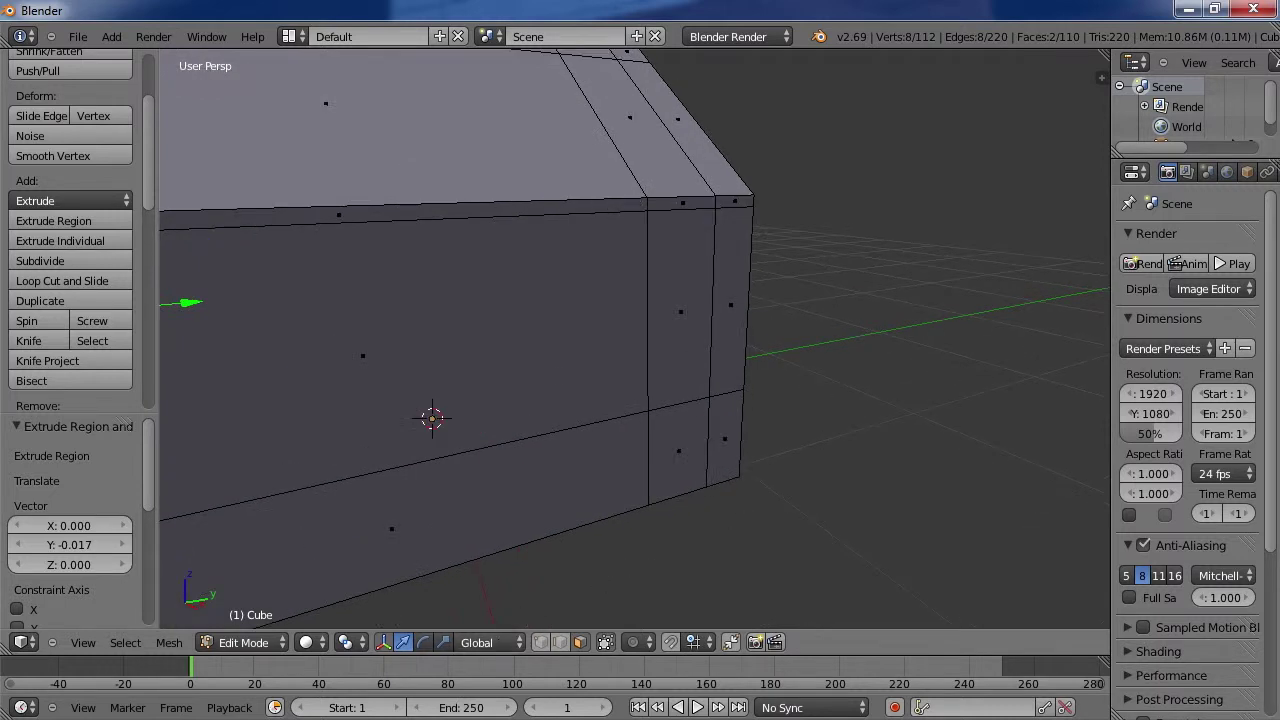
Step: In edge select mode, select the two vertical edges at the lower corner and shift them along Y
click(99, 283)
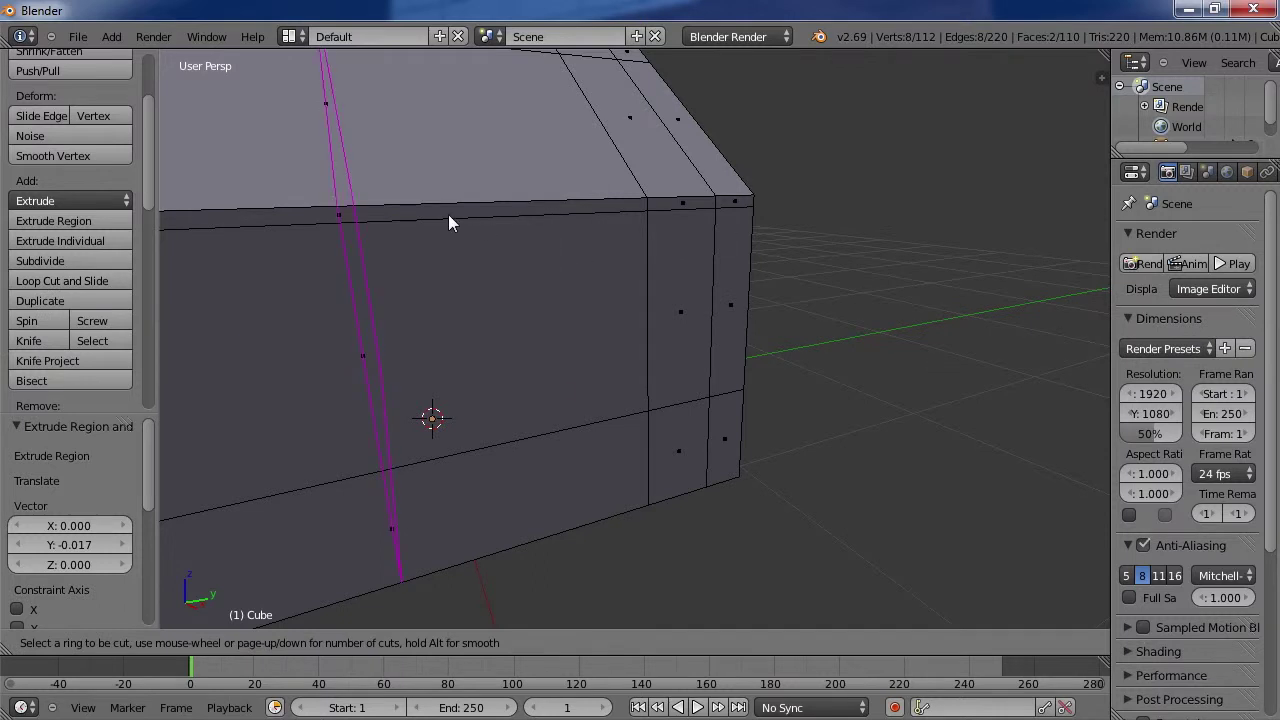
key(Escape)
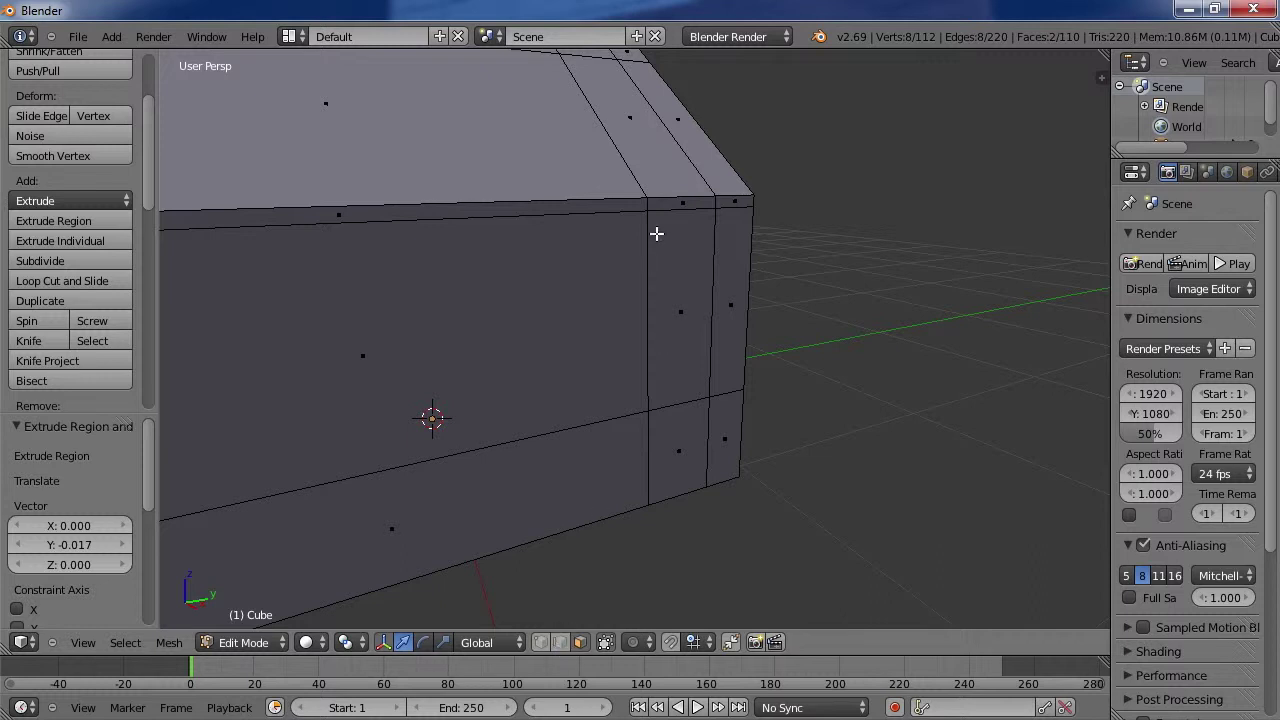
click(558, 642)
right_click(648, 318)
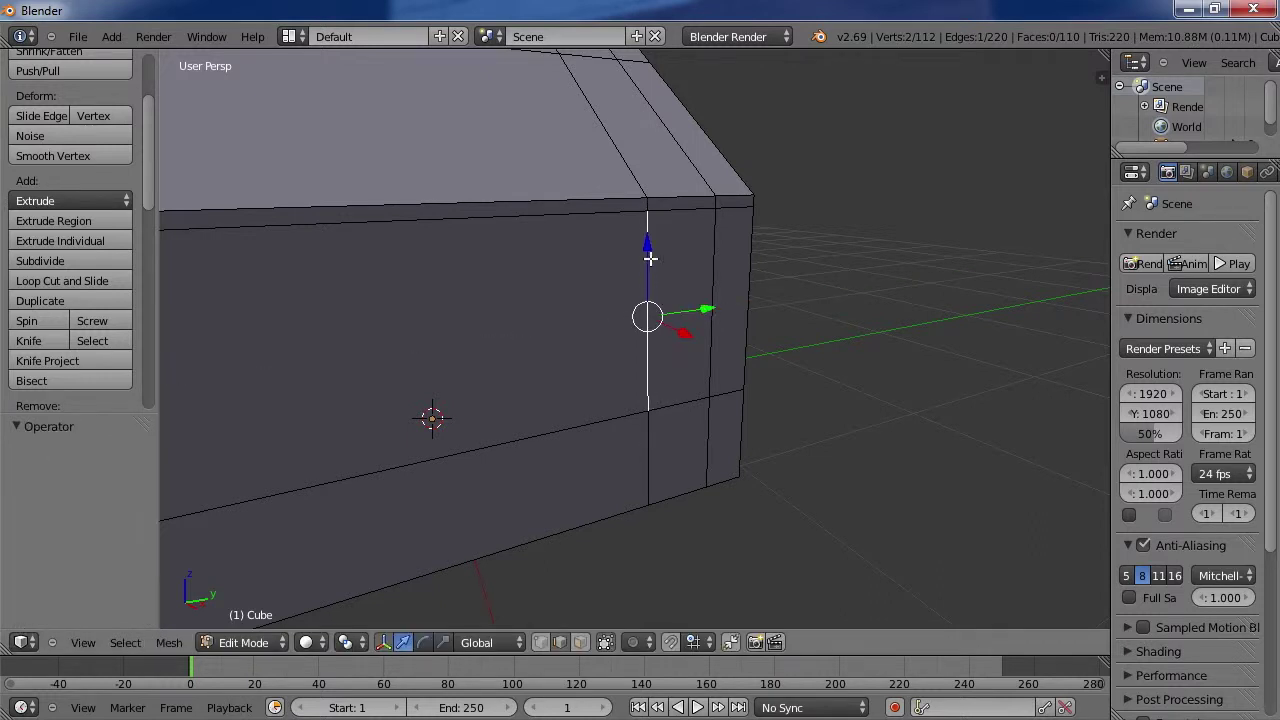
shift+right_click(646, 454)
key(g)
key(y)
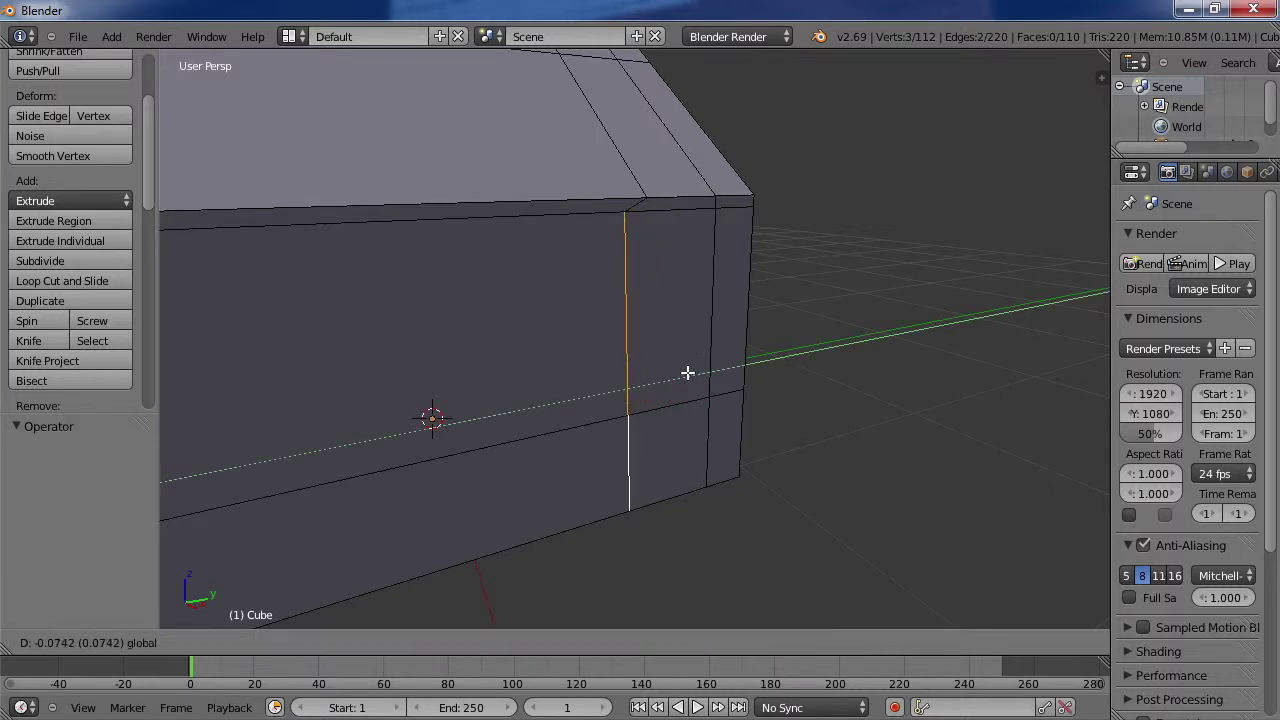
click(661, 377)
Step: Adjust the edges to -0.065 along Y, then lower the horizontal edge by -0.097 along Z
middle_drag(651, 380, 588, 340)
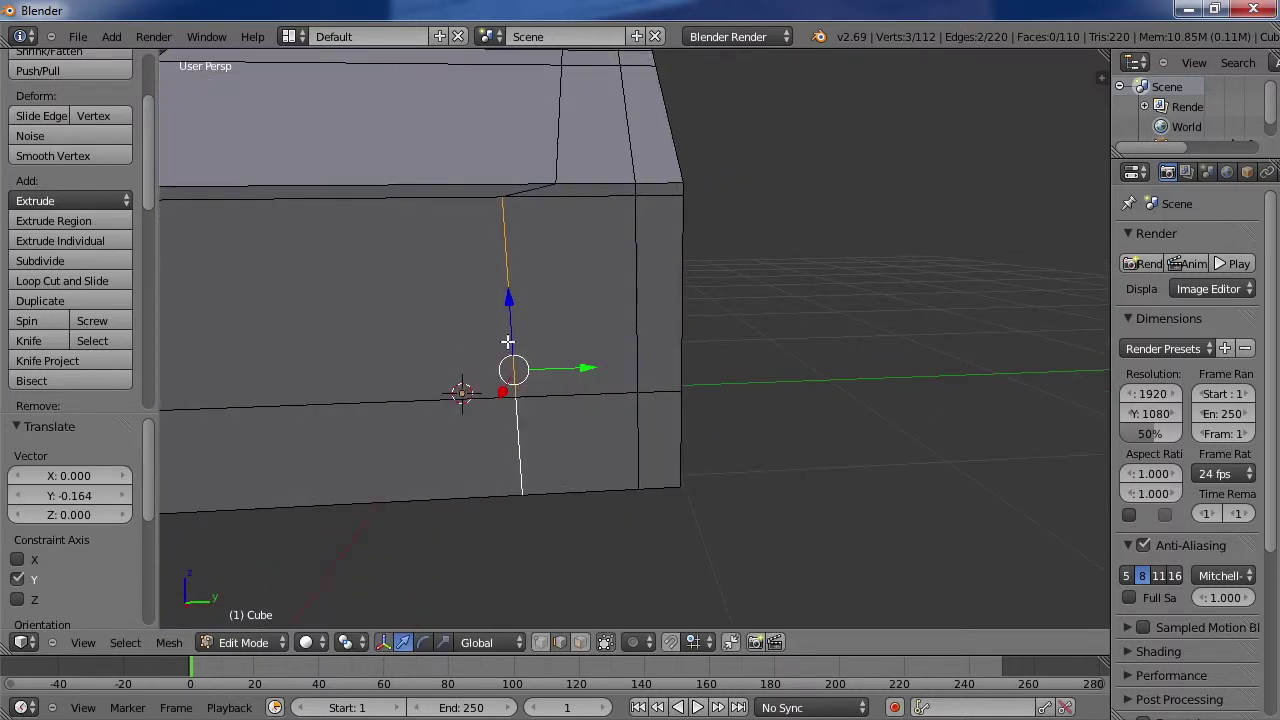
key(g)
key(y)
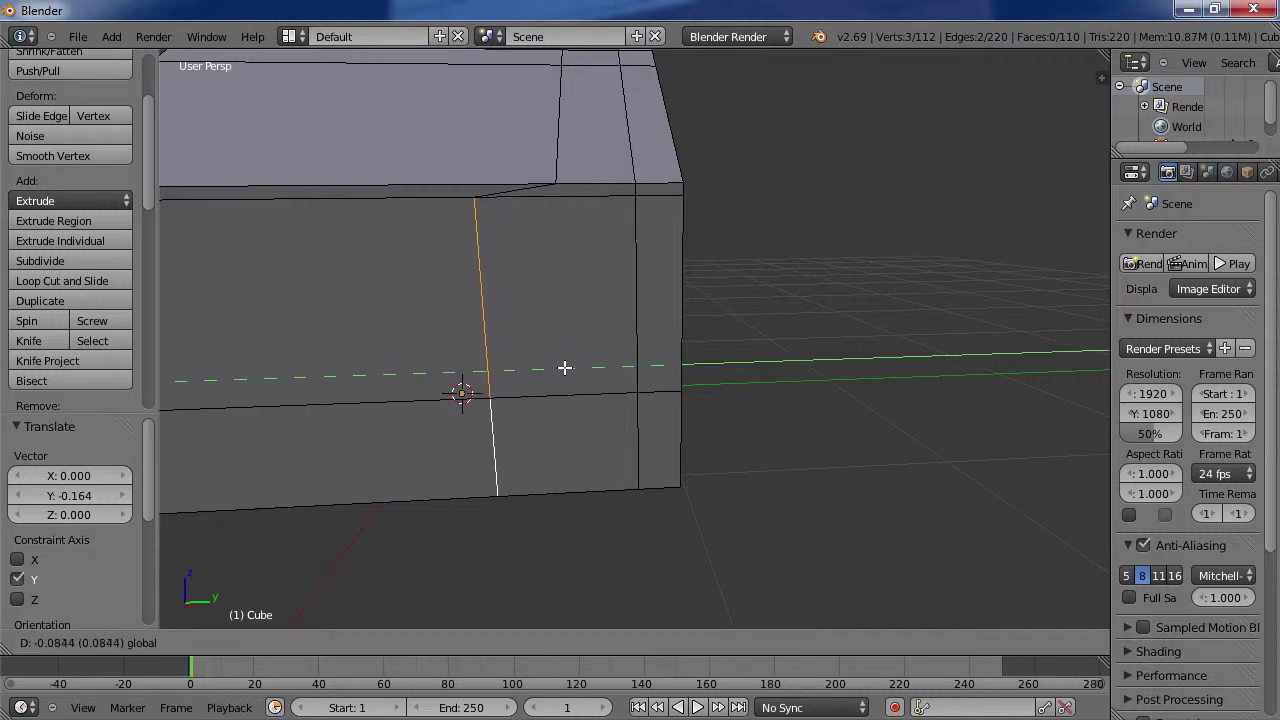
click(570, 369)
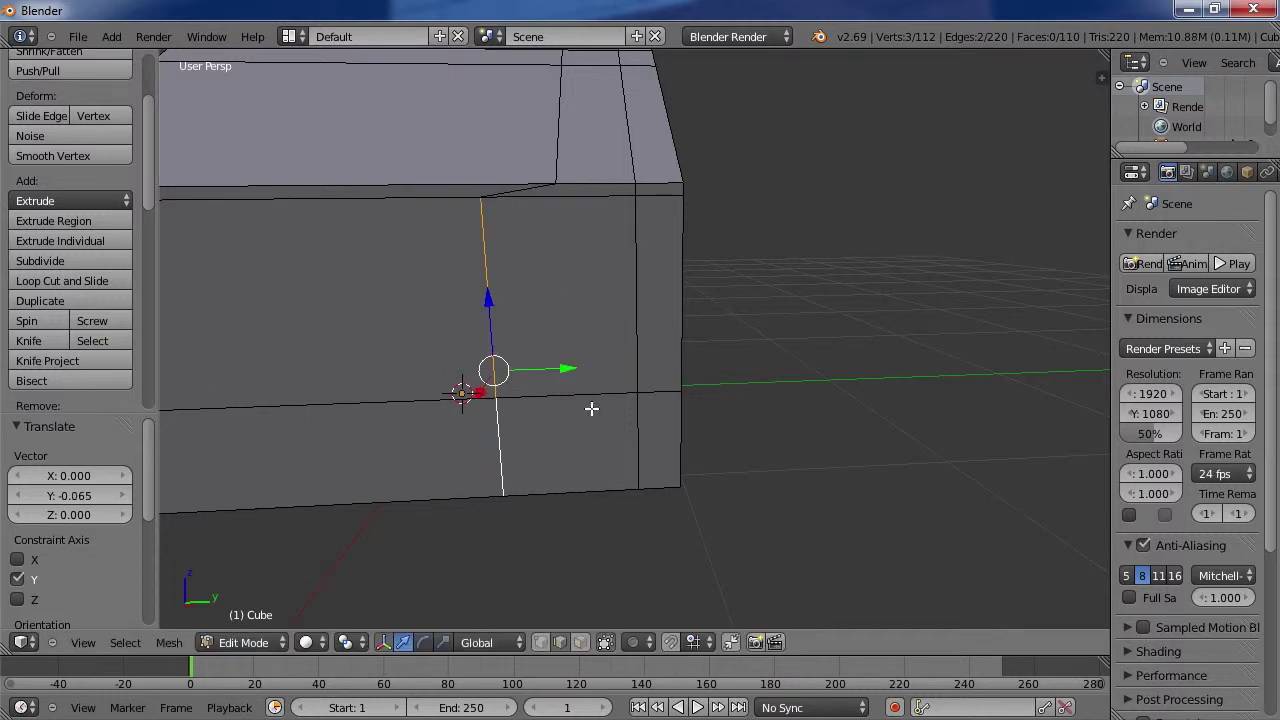
right_click(583, 394)
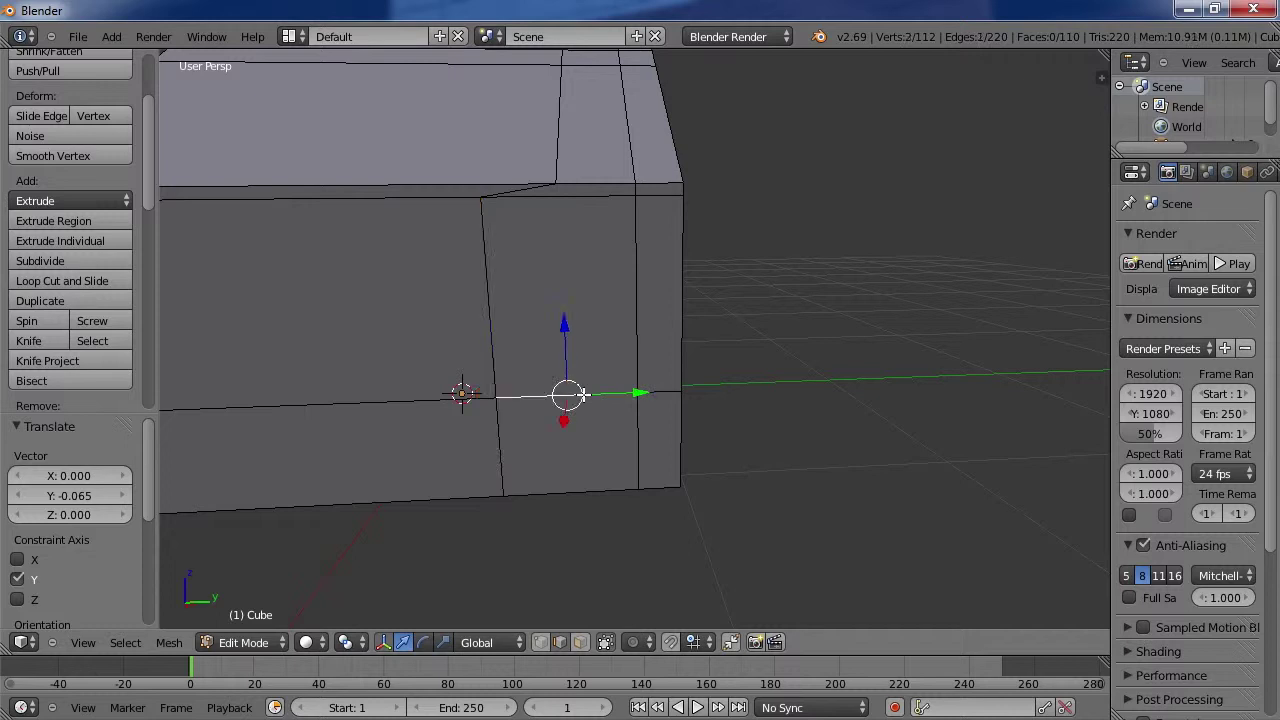
drag(565, 322, 566, 349)
middle_drag(616, 376, 653, 252)
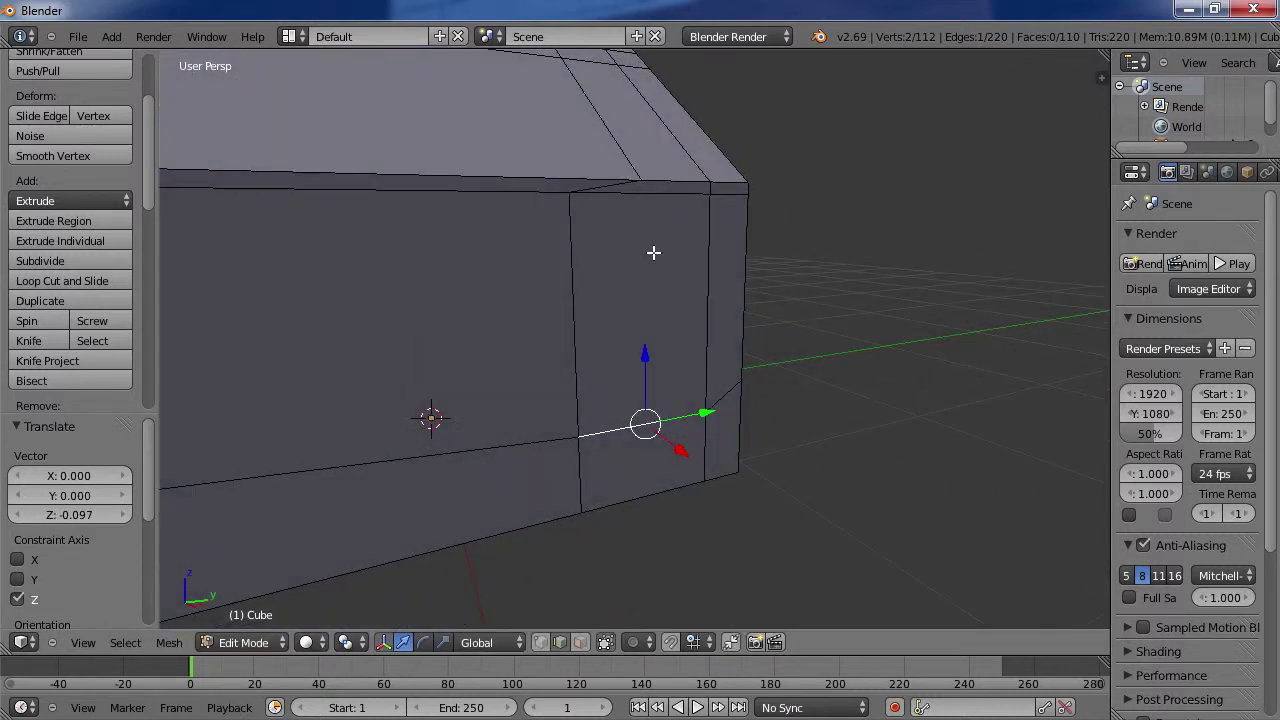
click(579, 645)
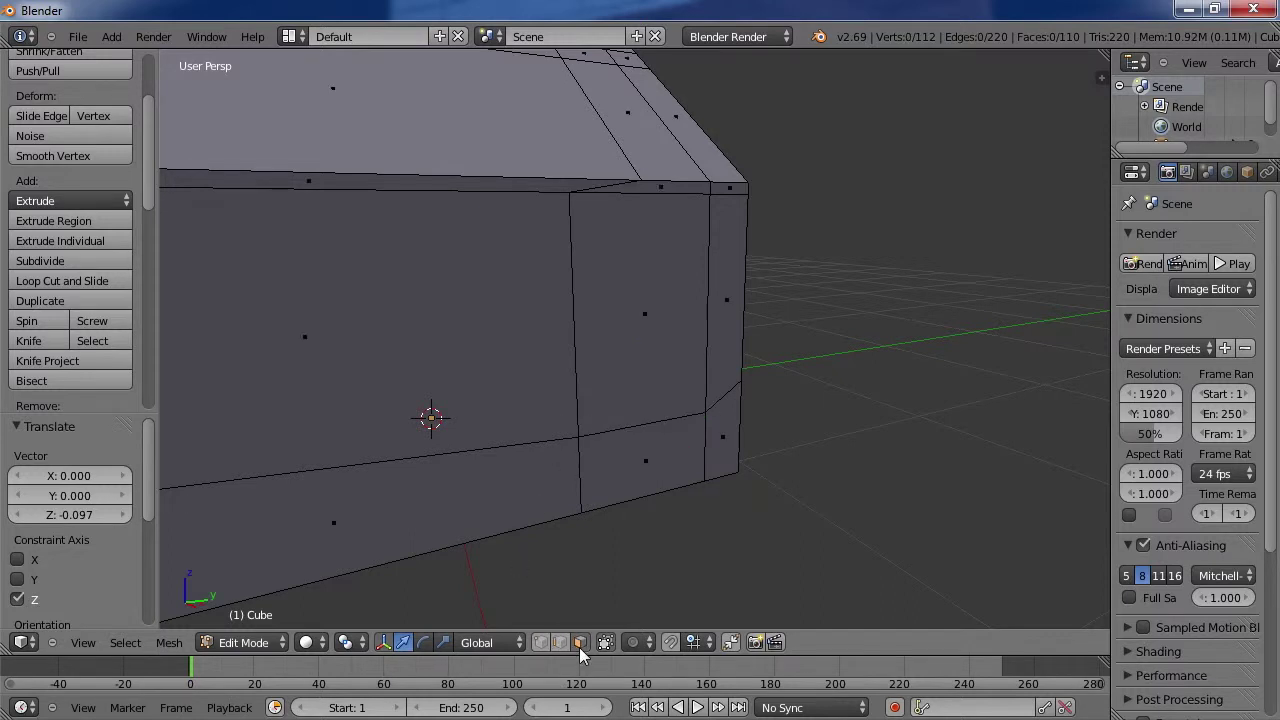
Step: Extrude the tall corner wall face and offset it -0.033 along X into a shallow recess
right_click(648, 308)
click(80, 222)
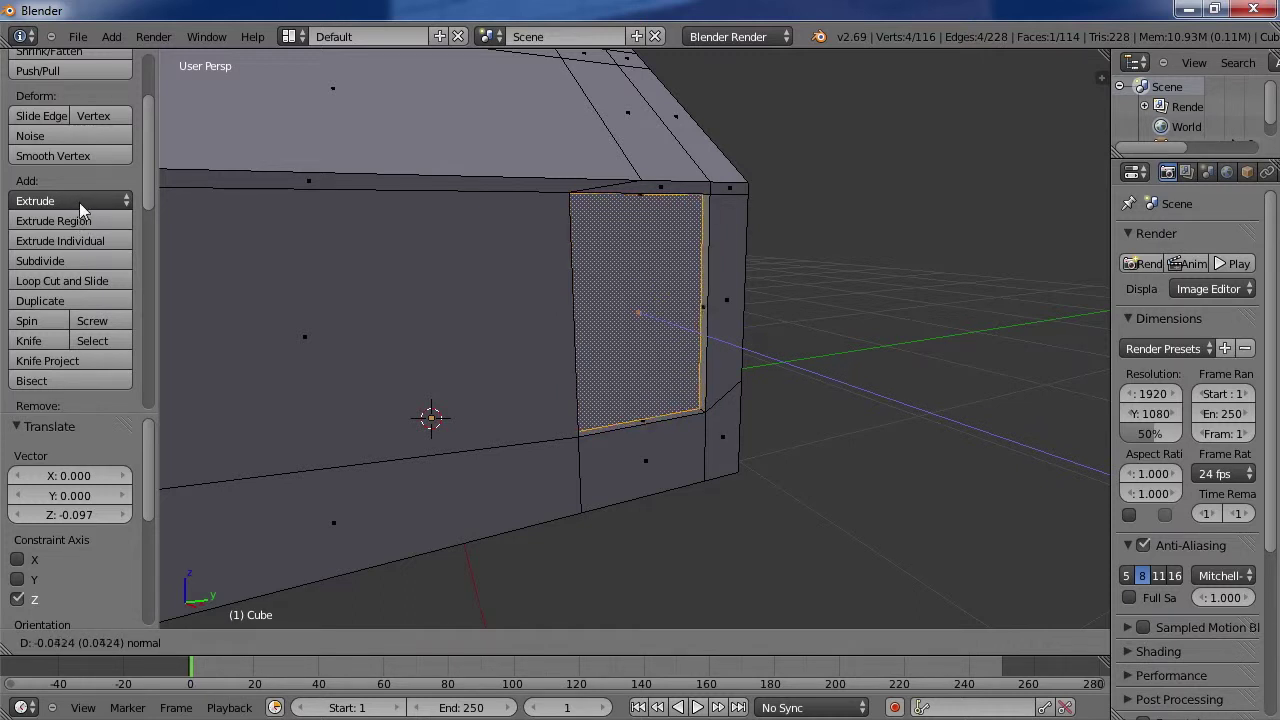
click(79, 202)
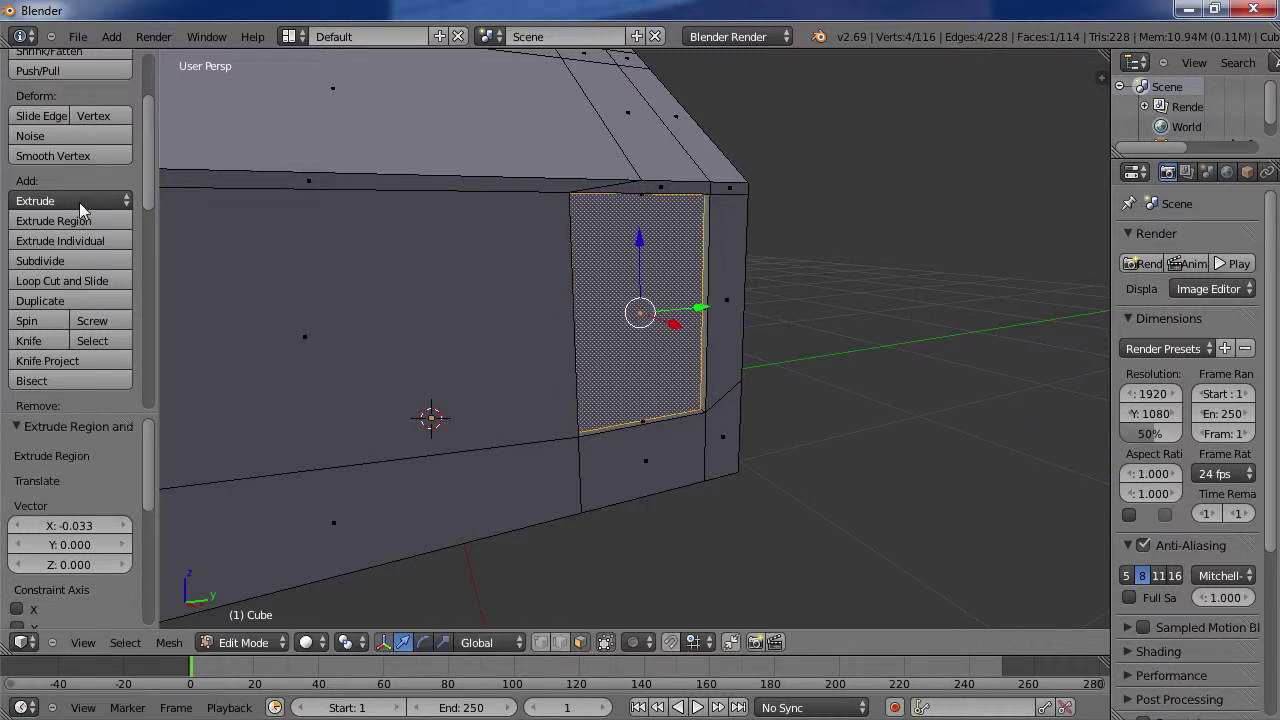
right_click(628, 464)
mouse_move(817, 491)
middle_down()
mouse_move(851, 514)
mouse_move(827, 491)
middle_up()
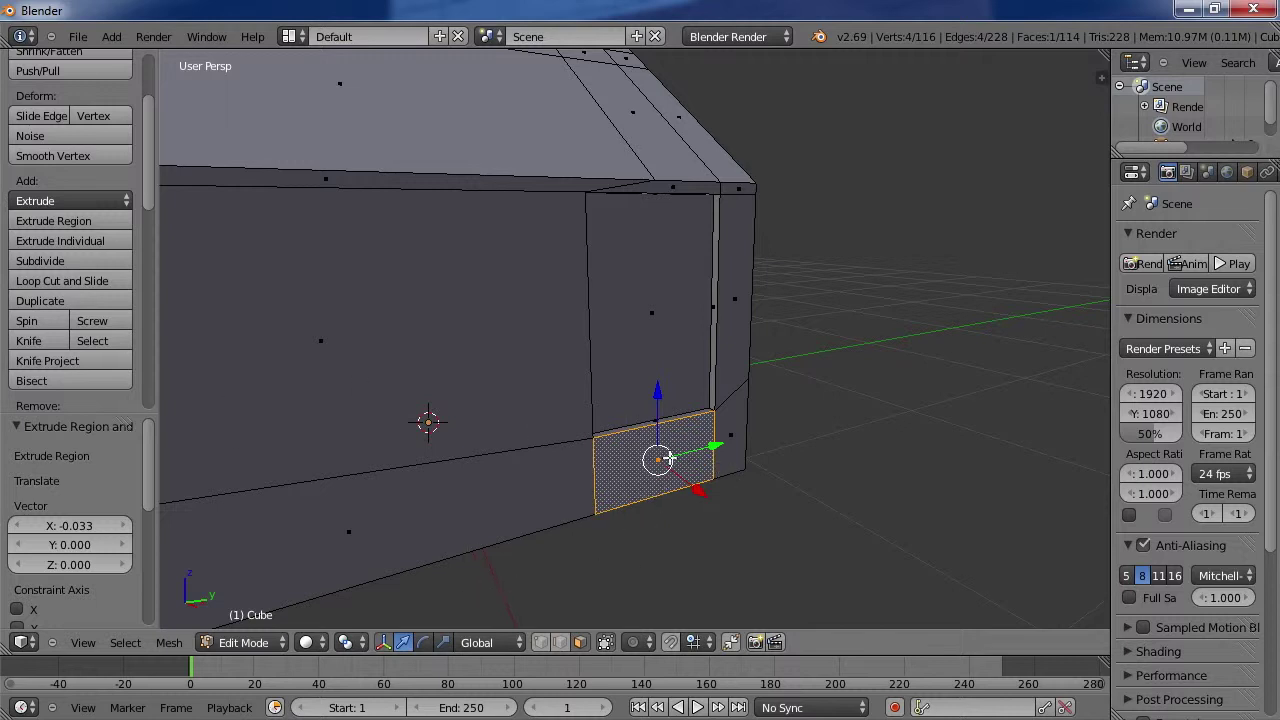
Step: Extrude the small base face outward as the first step, then cut a horizontal loop partway up it
click(62, 222)
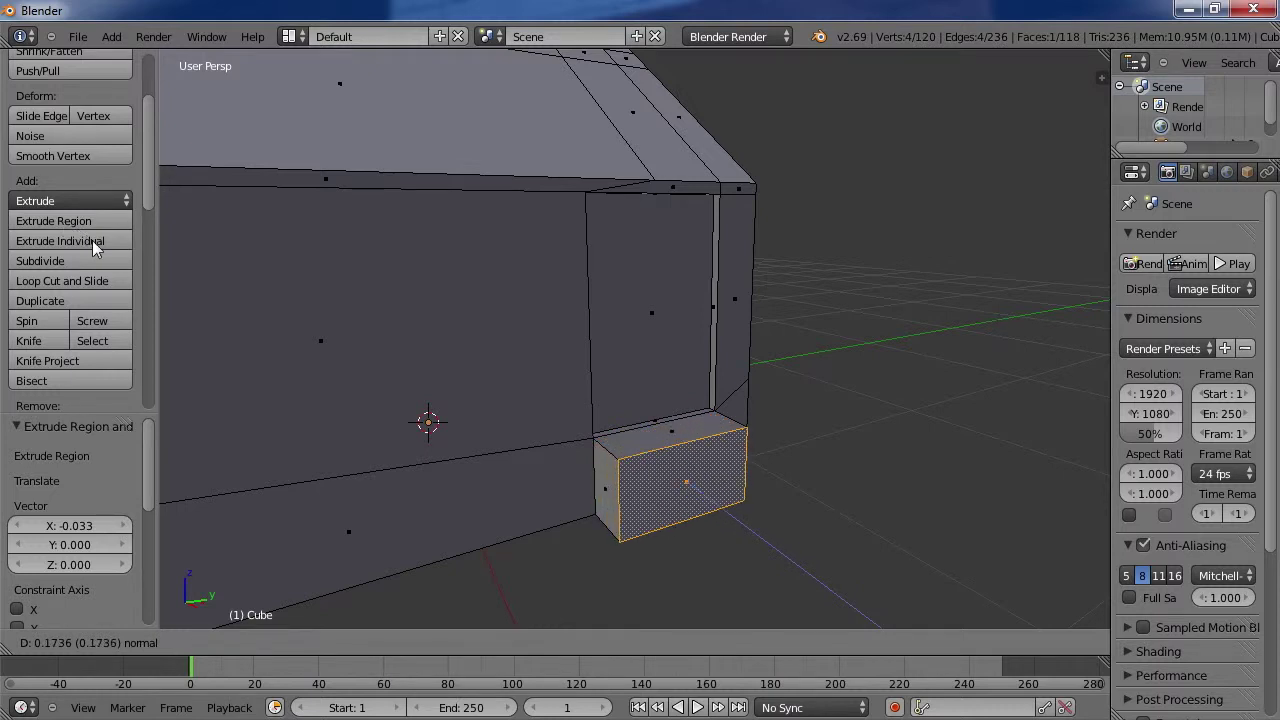
click(95, 248)
middle_drag(632, 417, 665, 484)
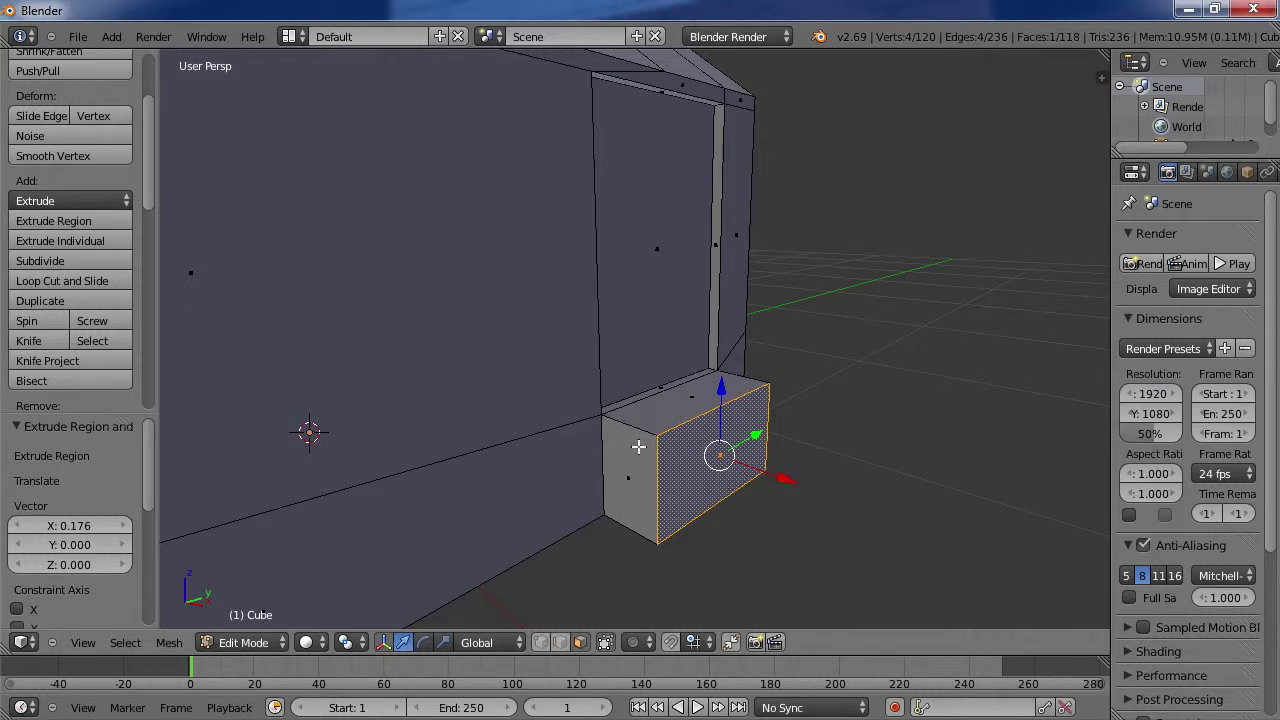
click(70, 280)
click(664, 484)
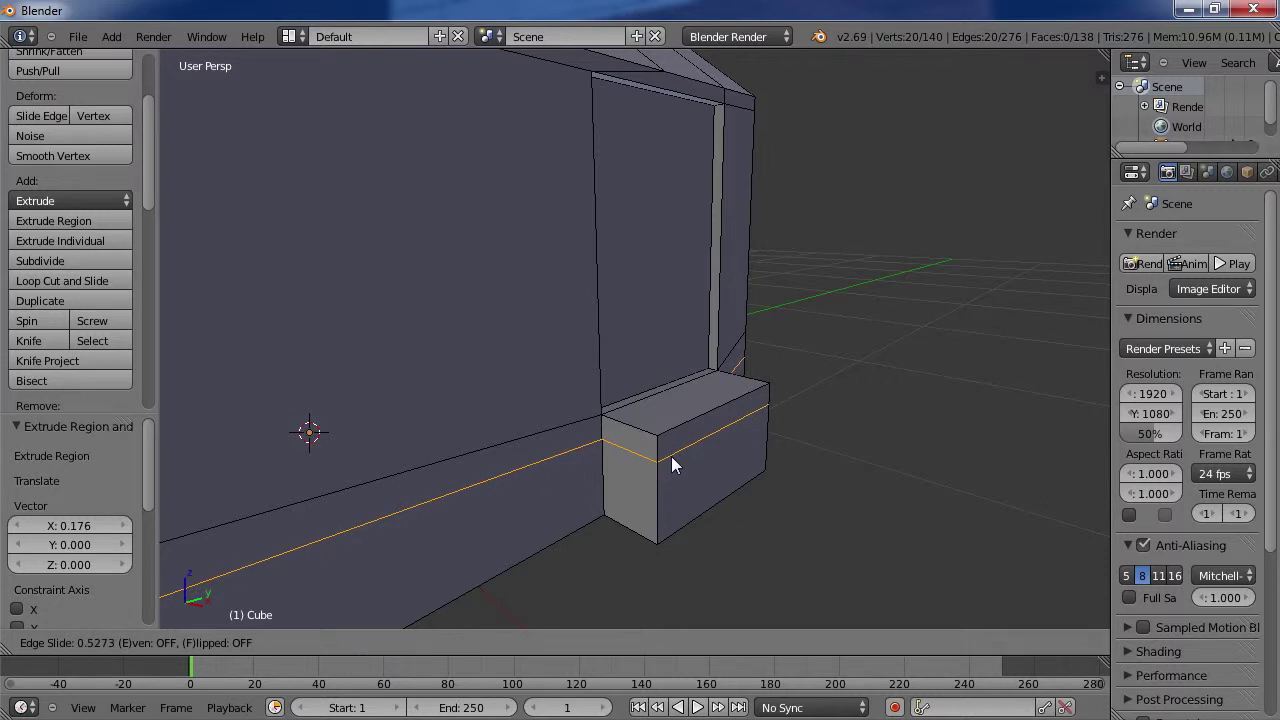
click(671, 458)
middle_drag(757, 495, 740, 491)
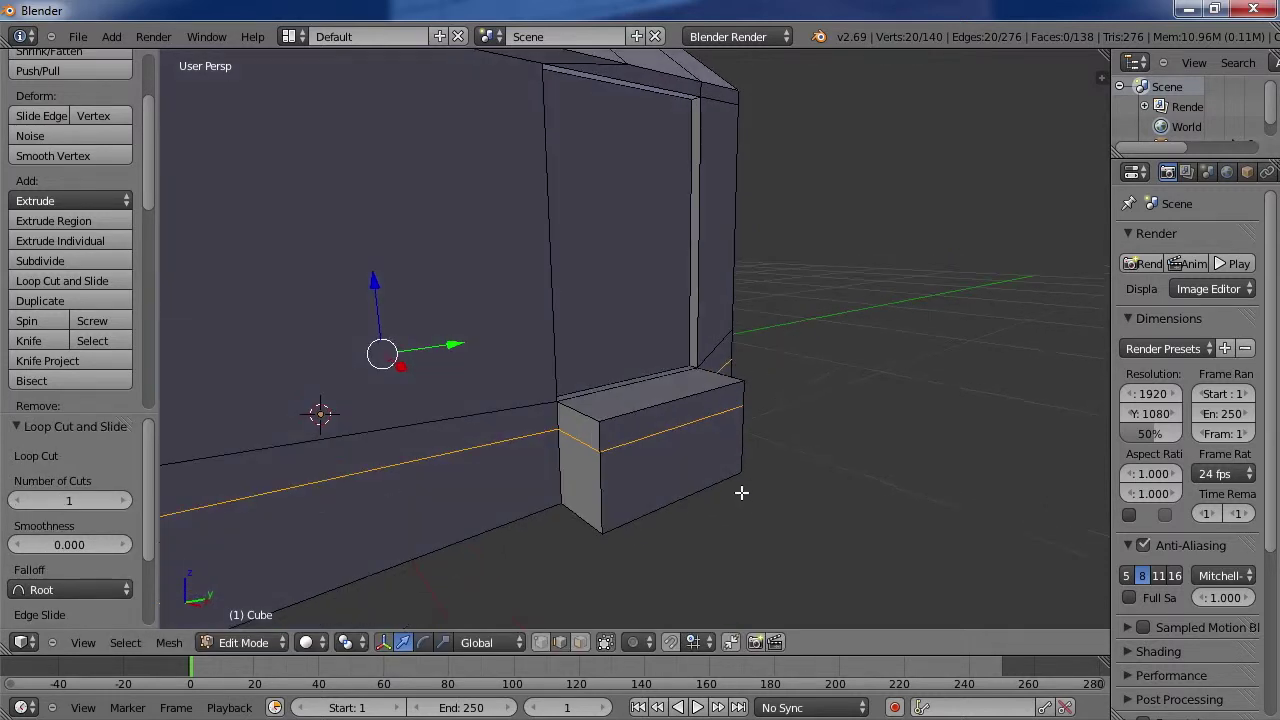
Step: Extrude the lower front face of the step outward to form the second step
click(580, 642)
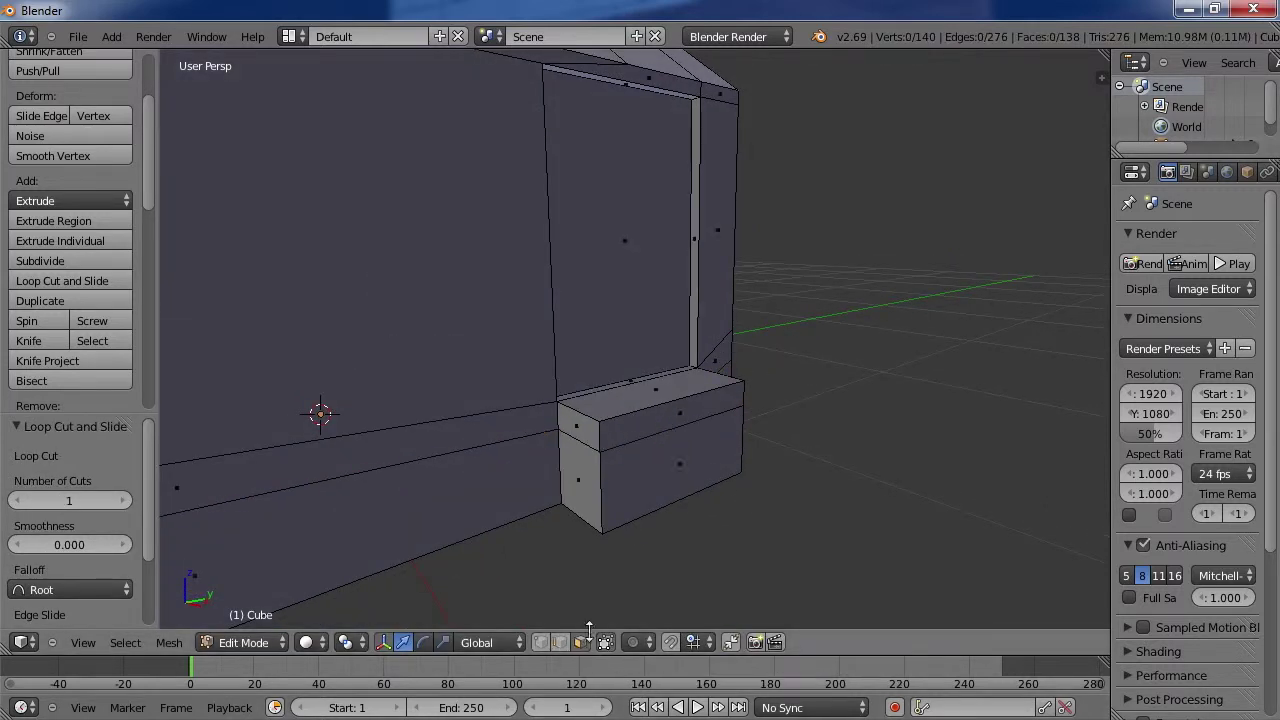
right_click(679, 461)
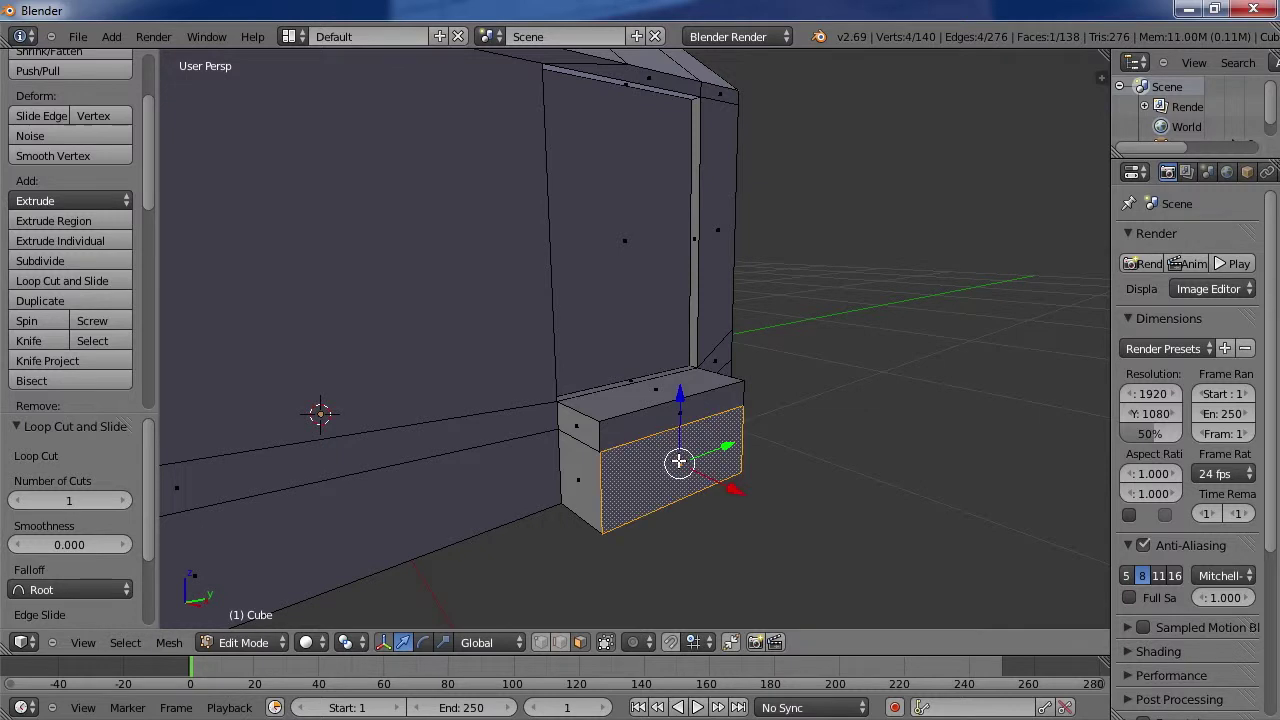
click(50, 221)
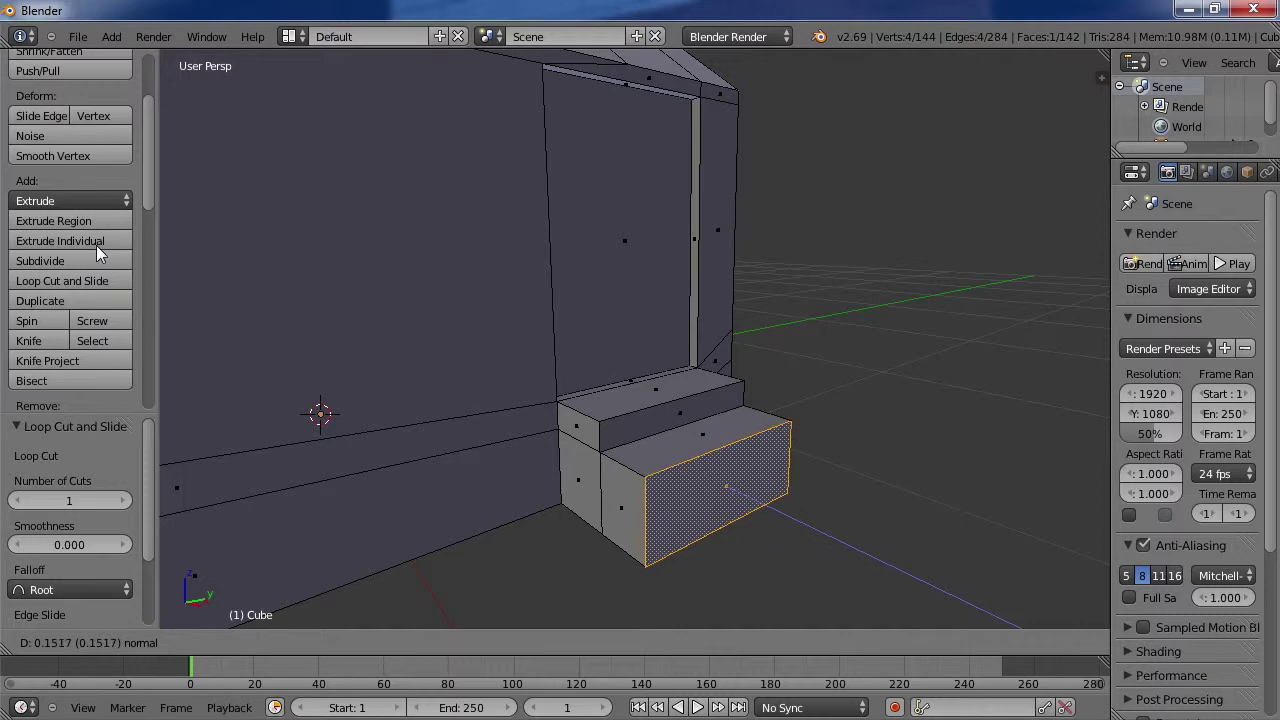
click(96, 248)
middle_drag(689, 474, 753, 521)
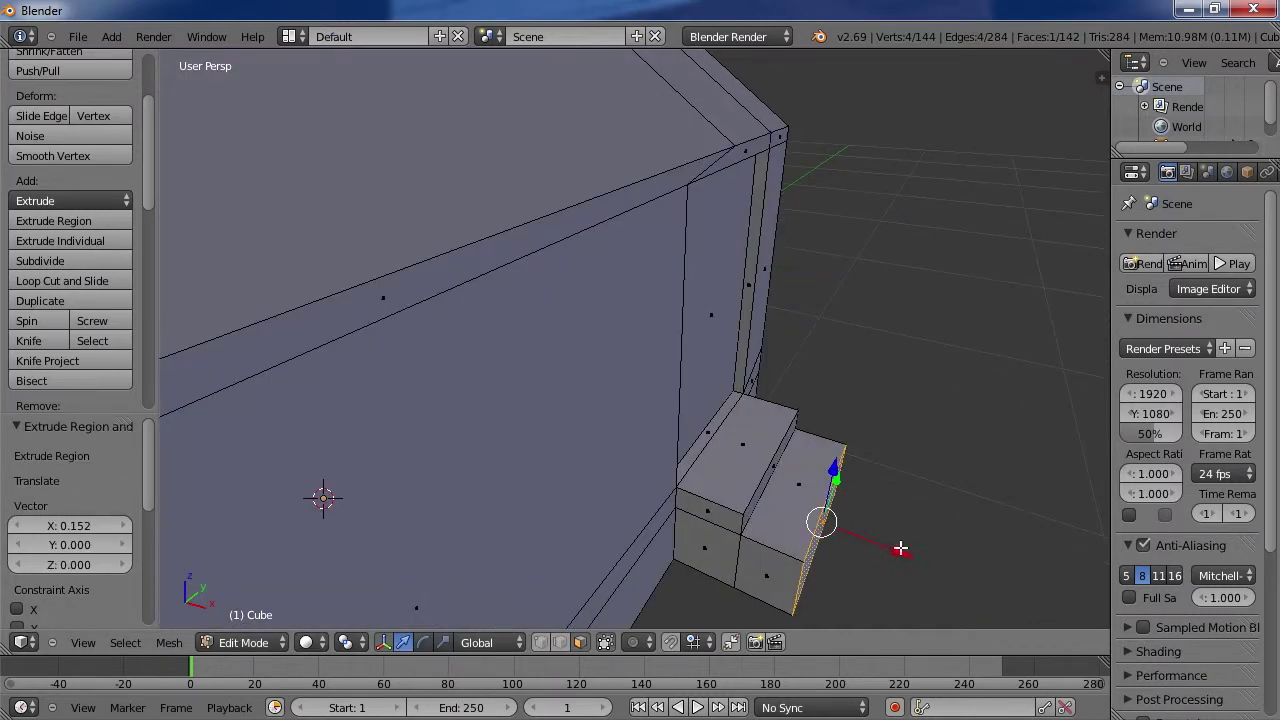
drag(900, 551, 894, 557)
middle_drag(894, 557, 850, 514)
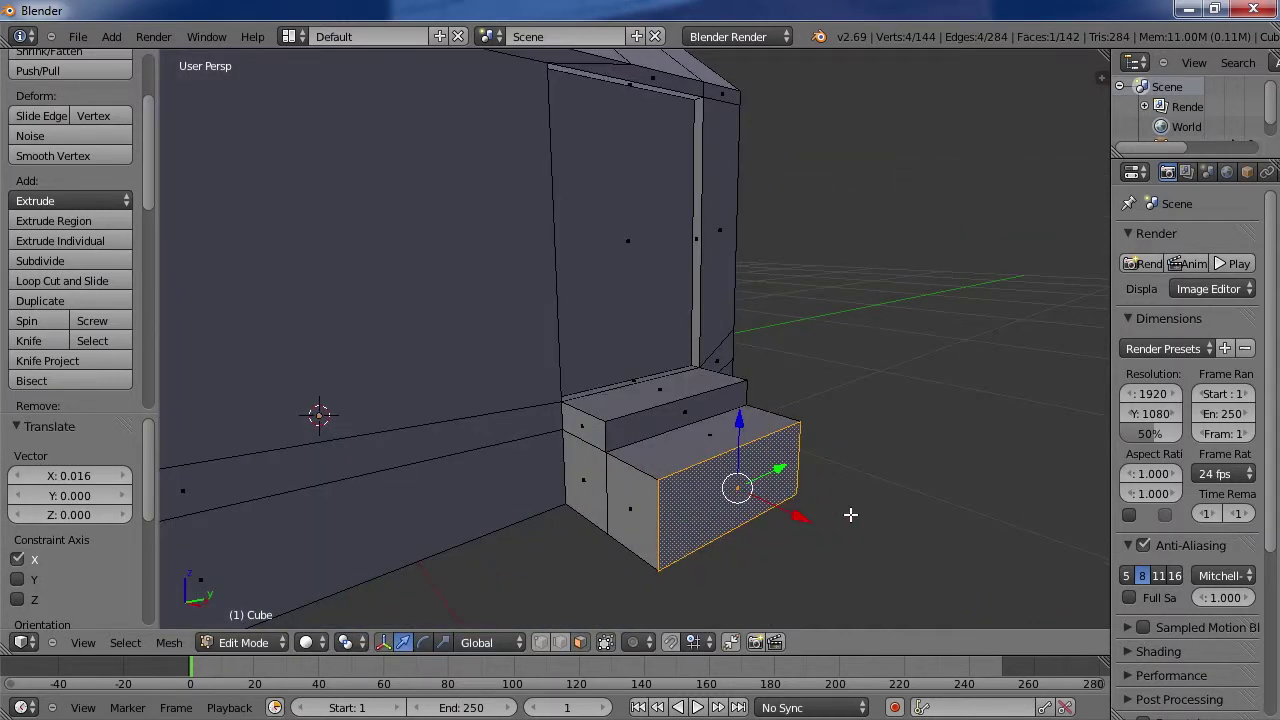
Step: Cut another loop across the lowest step and extrude its bottom face 0.173 along X as the third step
click(63, 280)
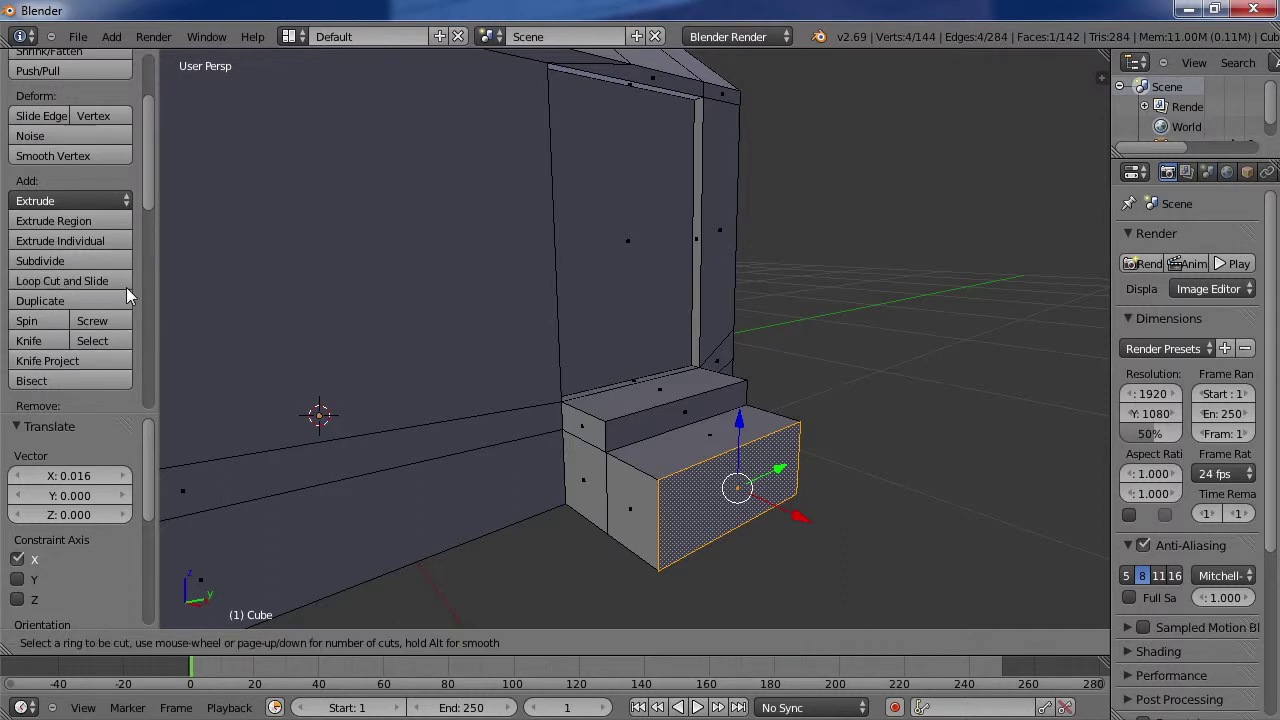
click(666, 510)
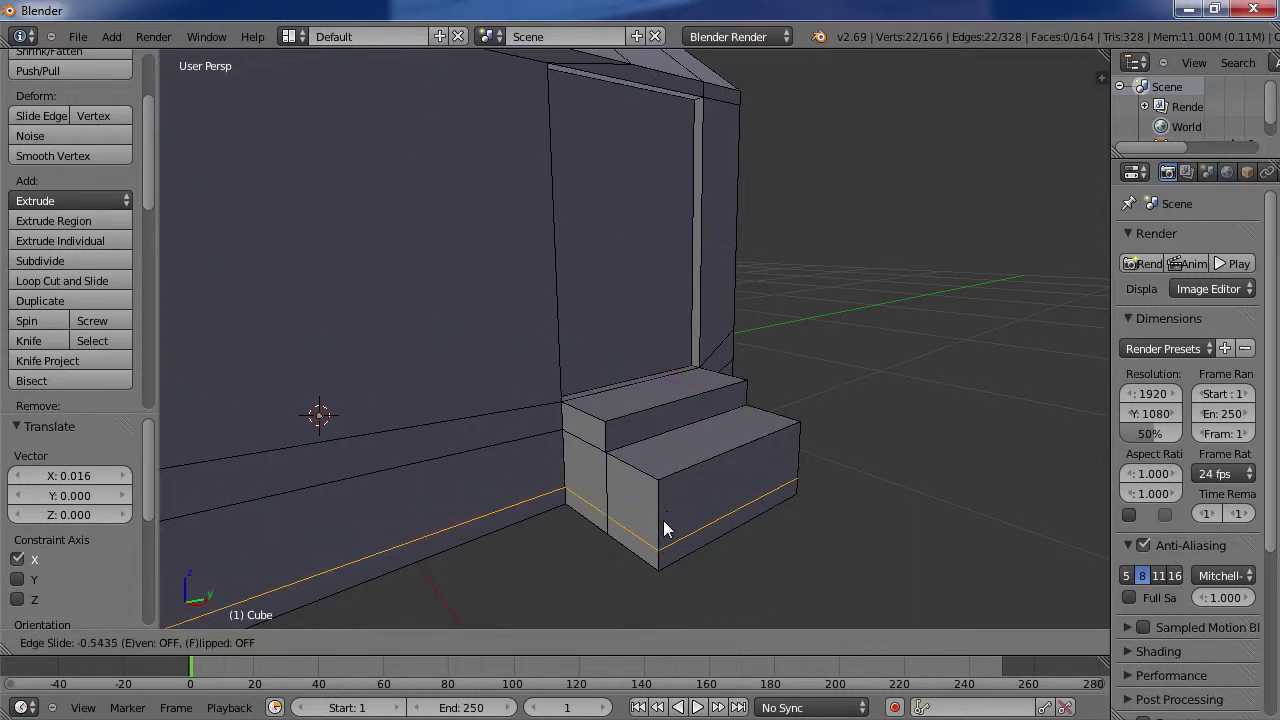
click(671, 522)
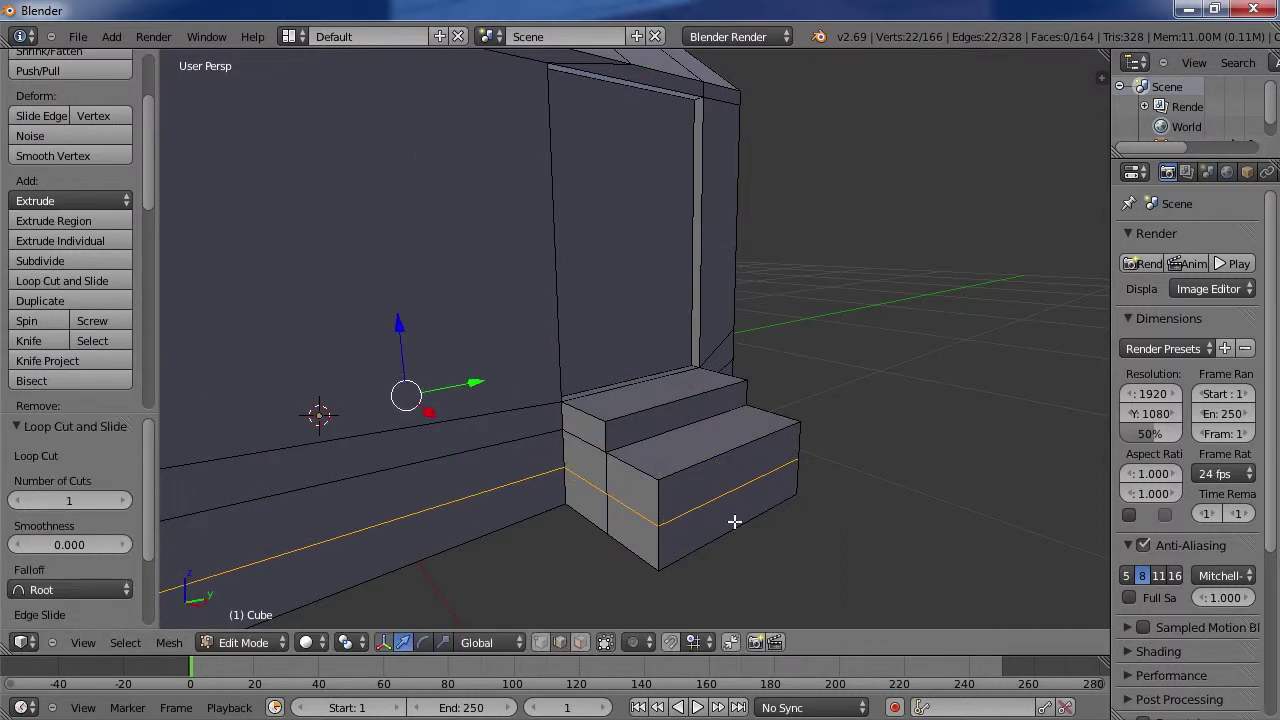
middle_drag(734, 521, 663, 402)
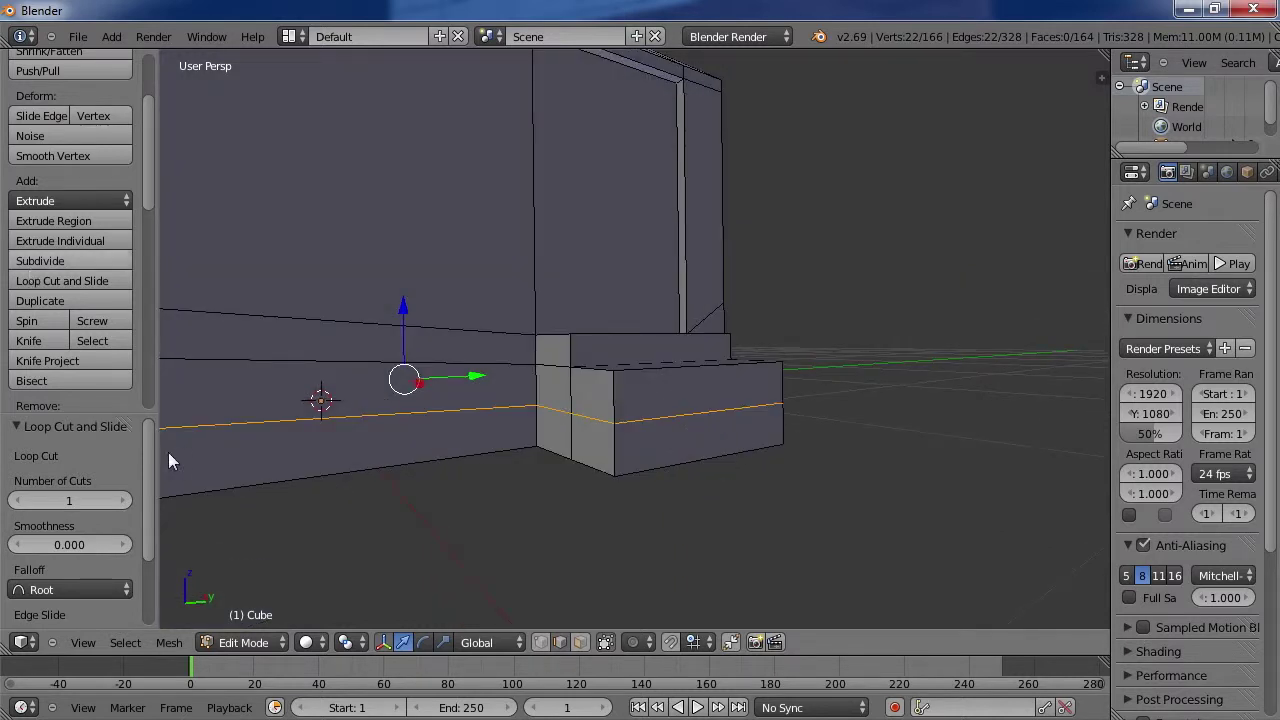
click(579, 642)
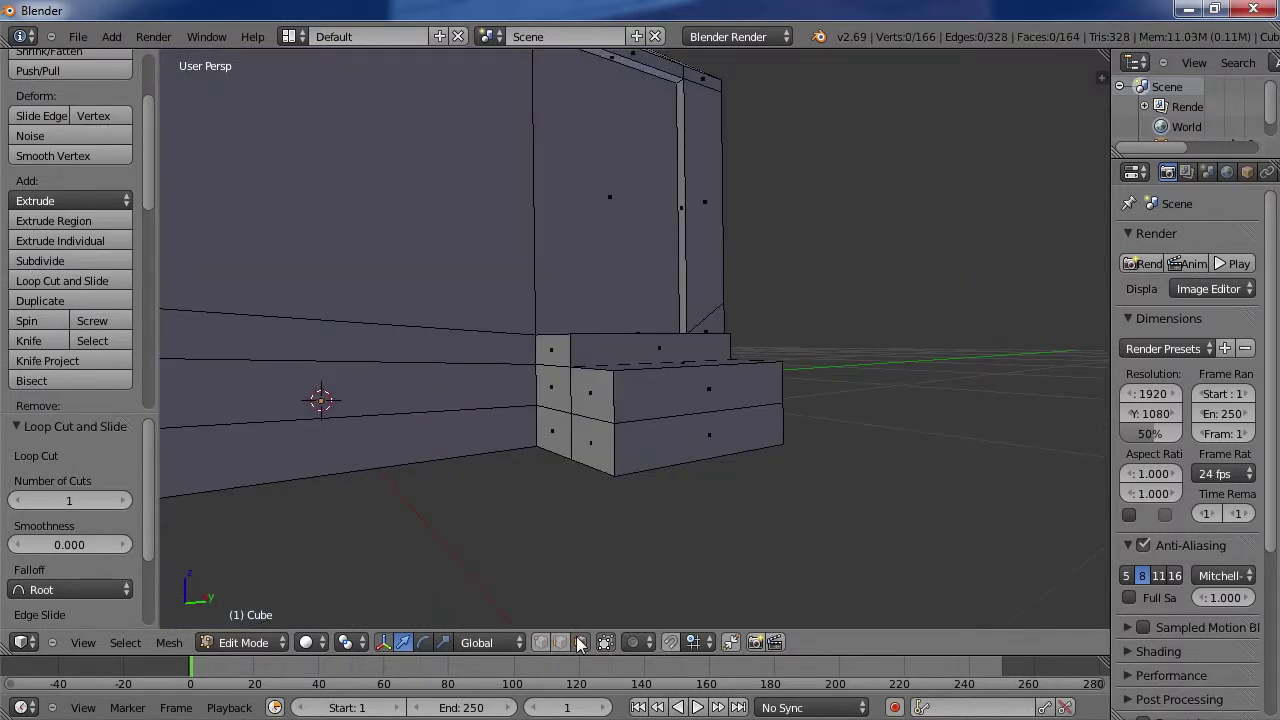
right_click(705, 437)
click(108, 222)
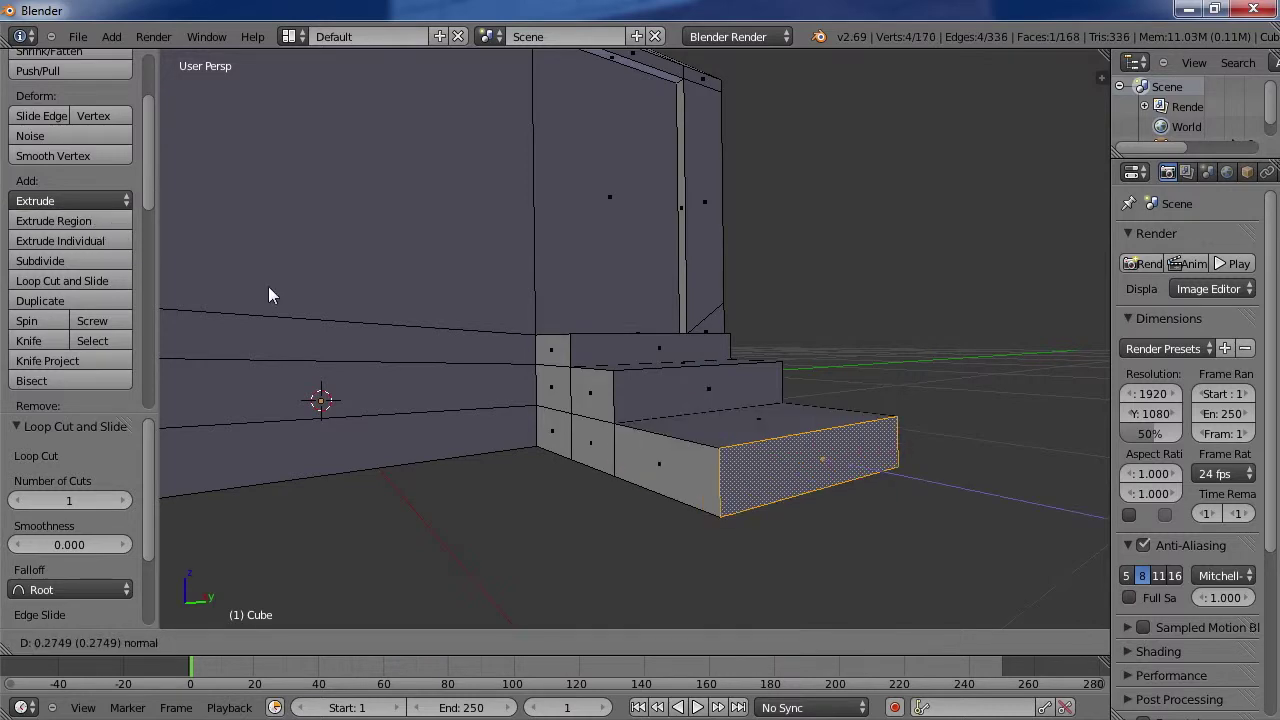
click(174, 229)
middle_drag(174, 229, 643, 420)
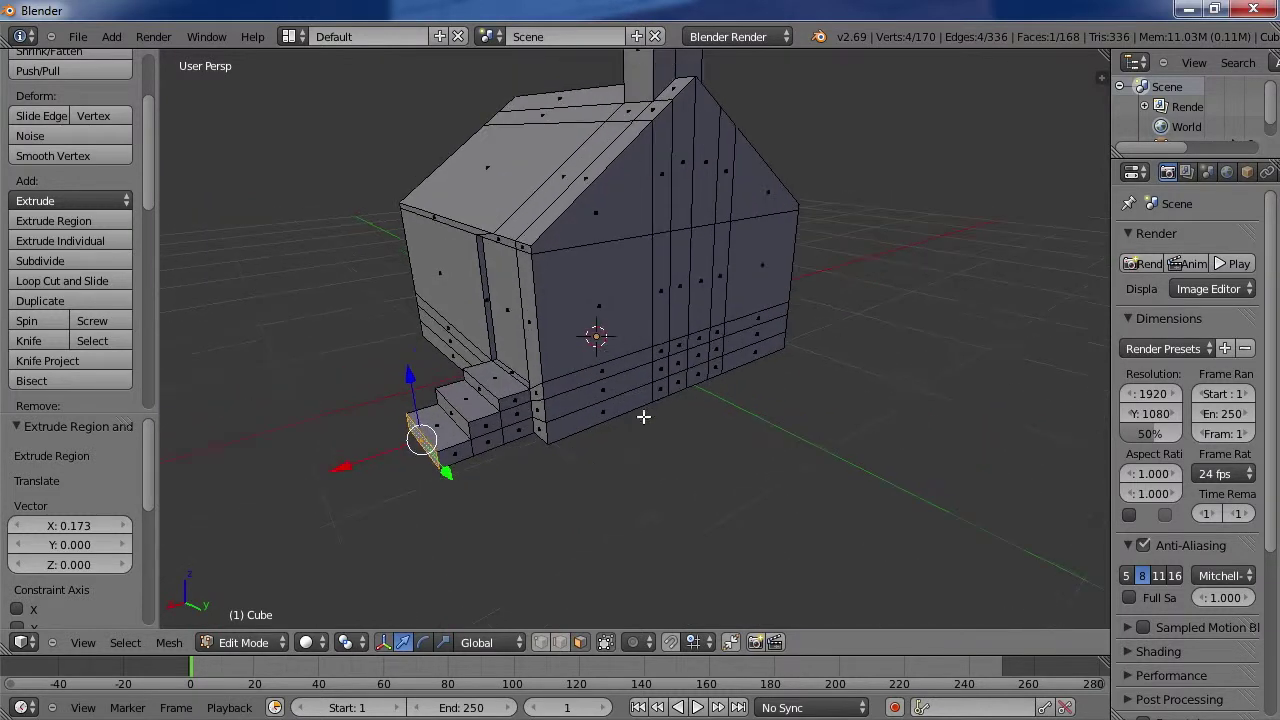
Step: Select the large lower end-wall face and its surrounding strips and small faces, 24 faces in total
right_click(616, 286)
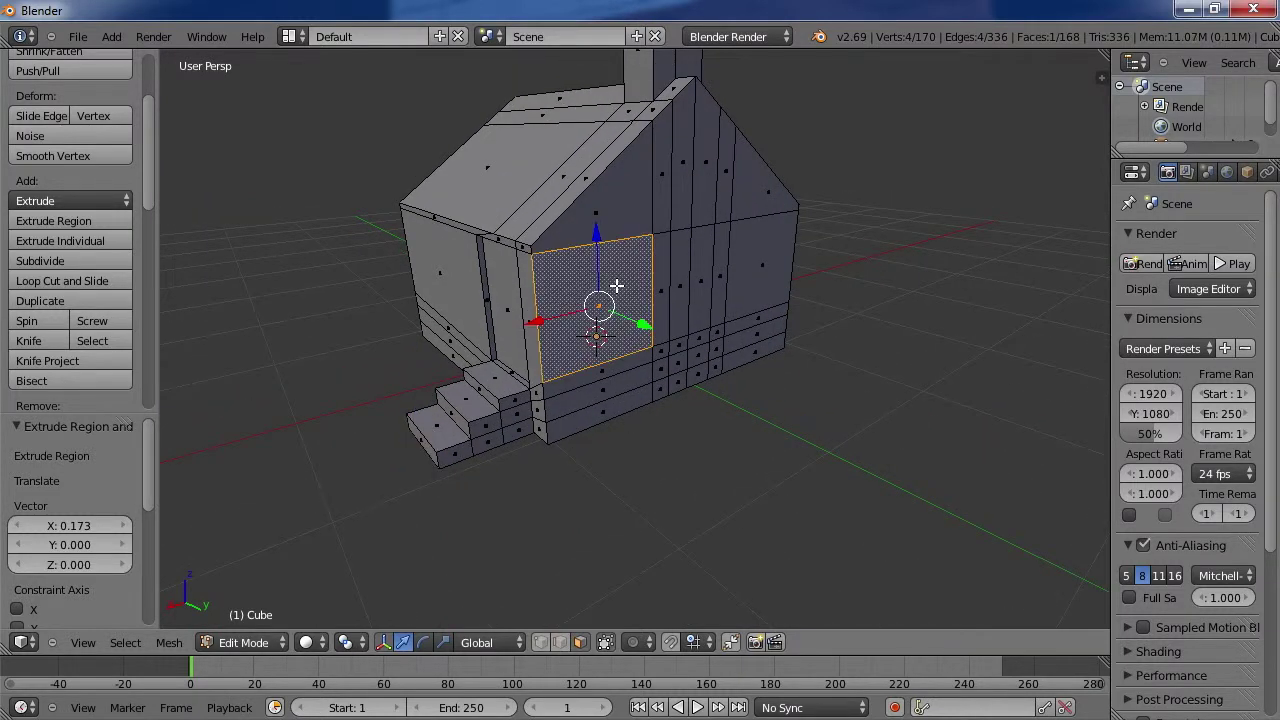
shift+right_click(600, 388)
shift+right_click(601, 405)
shift+right_click(604, 428)
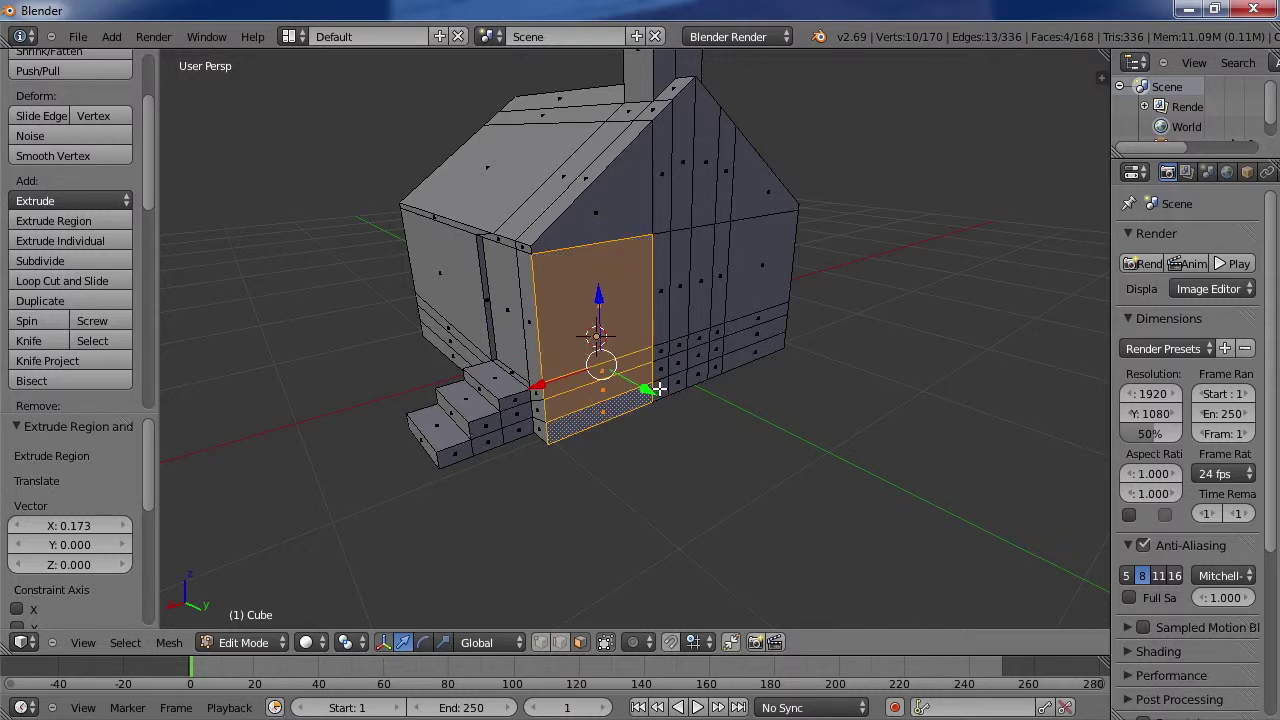
shift+right_click(660, 390)
shift+right_click(660, 314)
shift+right_click(677, 306)
shift+right_click(686, 349)
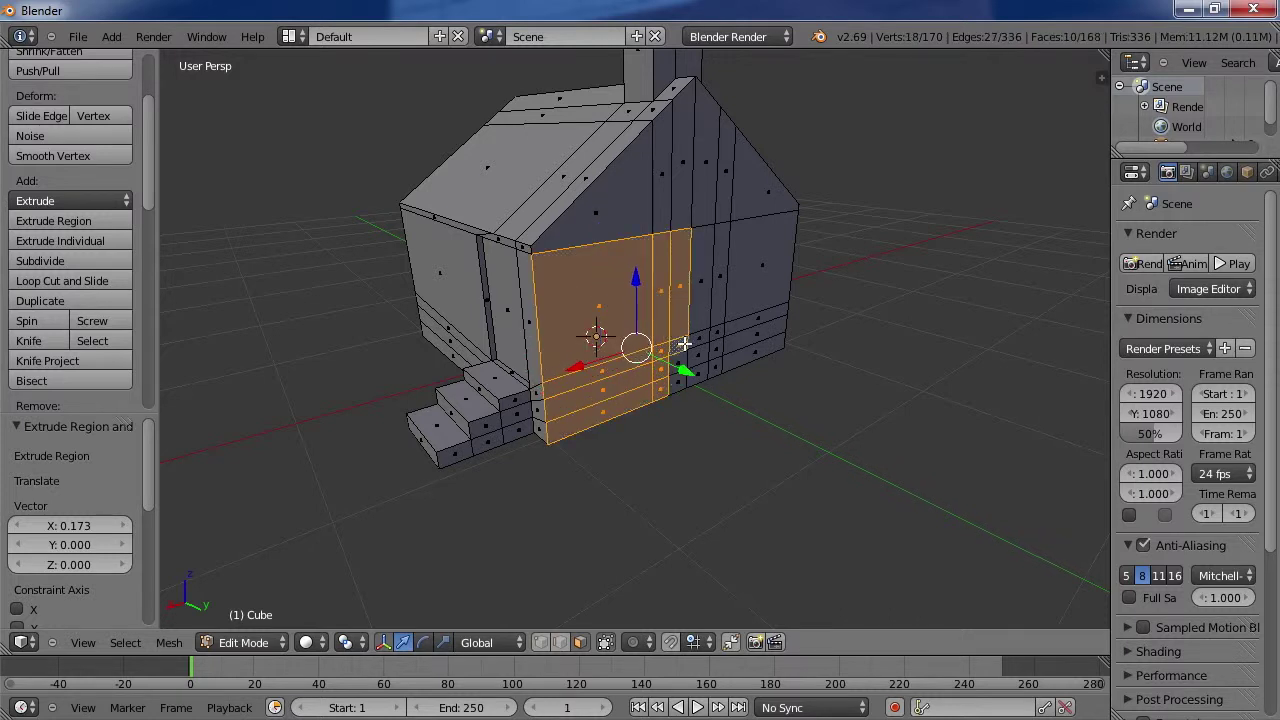
shift+right_click(679, 370)
shift+right_click(682, 381)
shift+right_click(695, 372)
shift+right_click(700, 355)
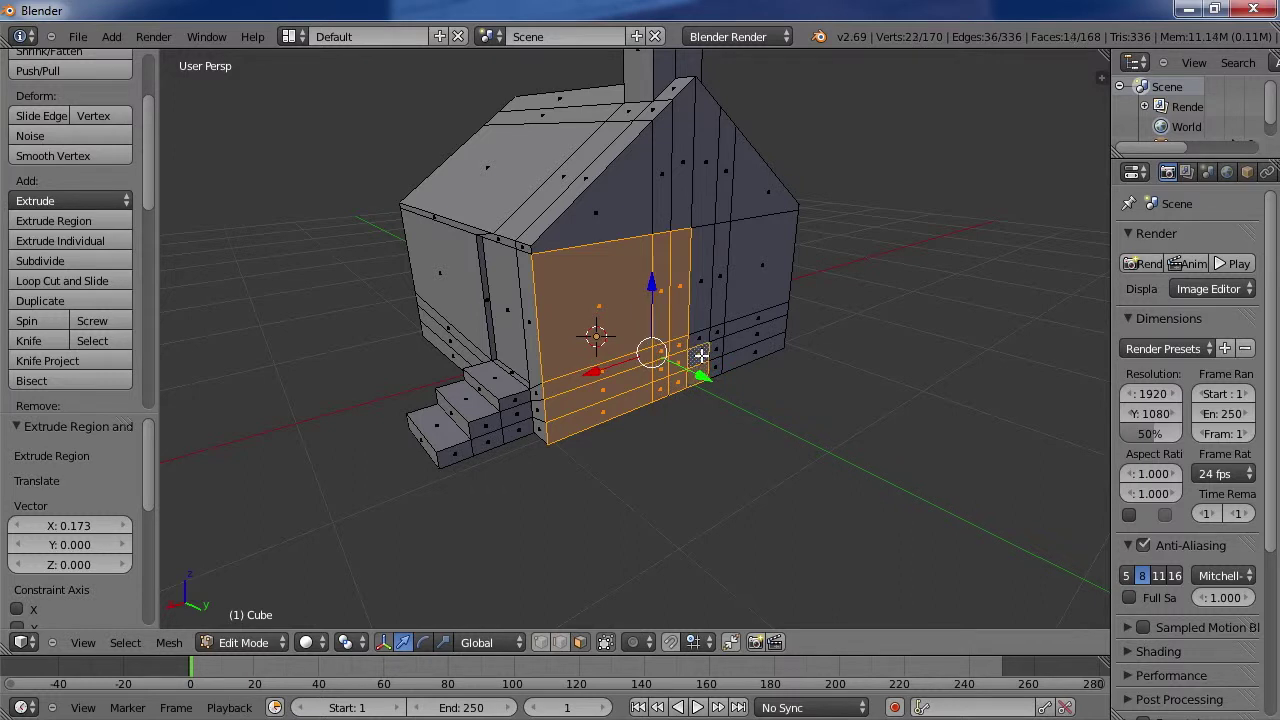
shift+right_click(704, 340)
shift+right_click(702, 300)
shift+right_click(715, 303)
shift+right_click(715, 331)
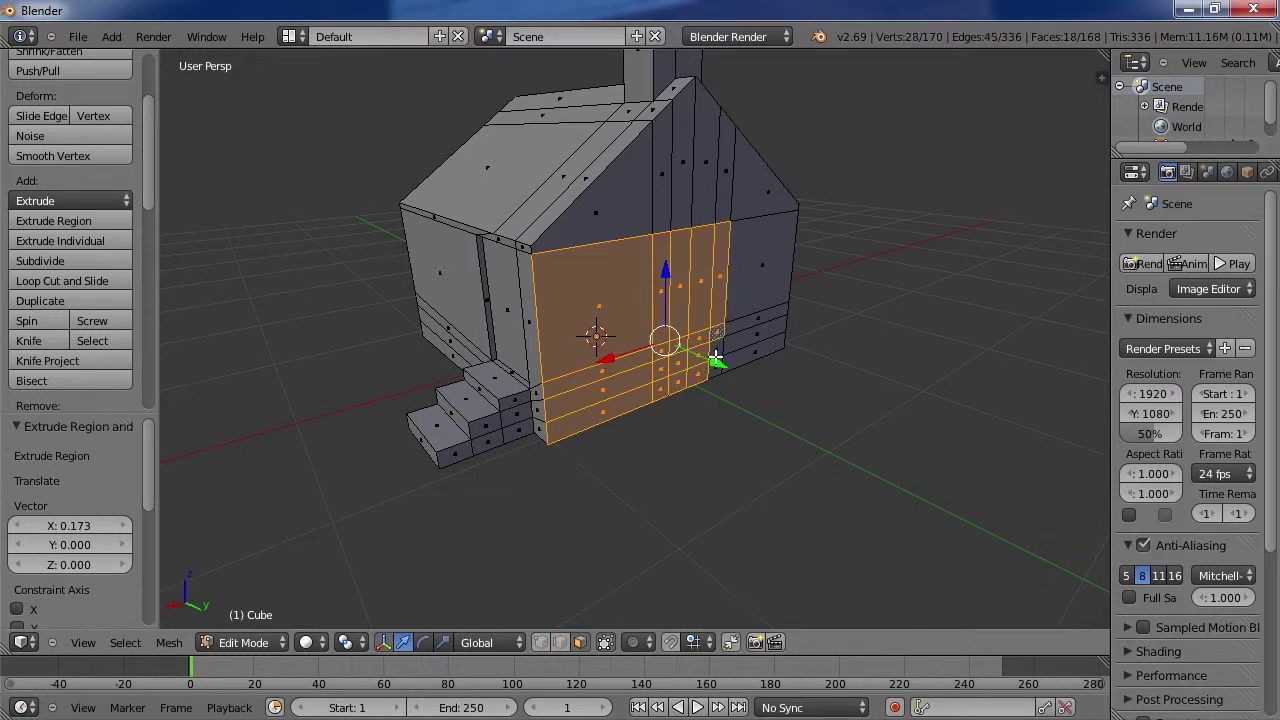
shift+right_click(720, 345)
shift+right_click(718, 365)
shift+right_click(745, 352)
shift+right_click(750, 338)
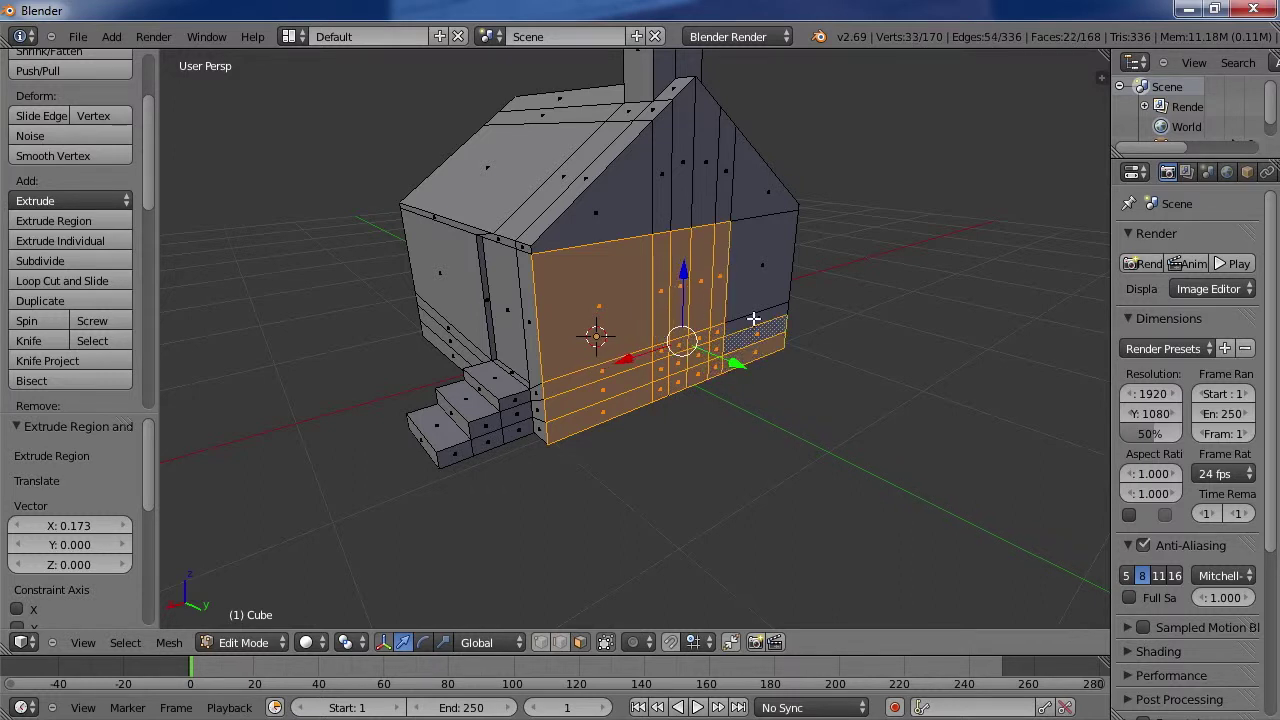
shift+right_click(754, 303)
shift+right_click(757, 285)
middle_drag(757, 285, 790, 445)
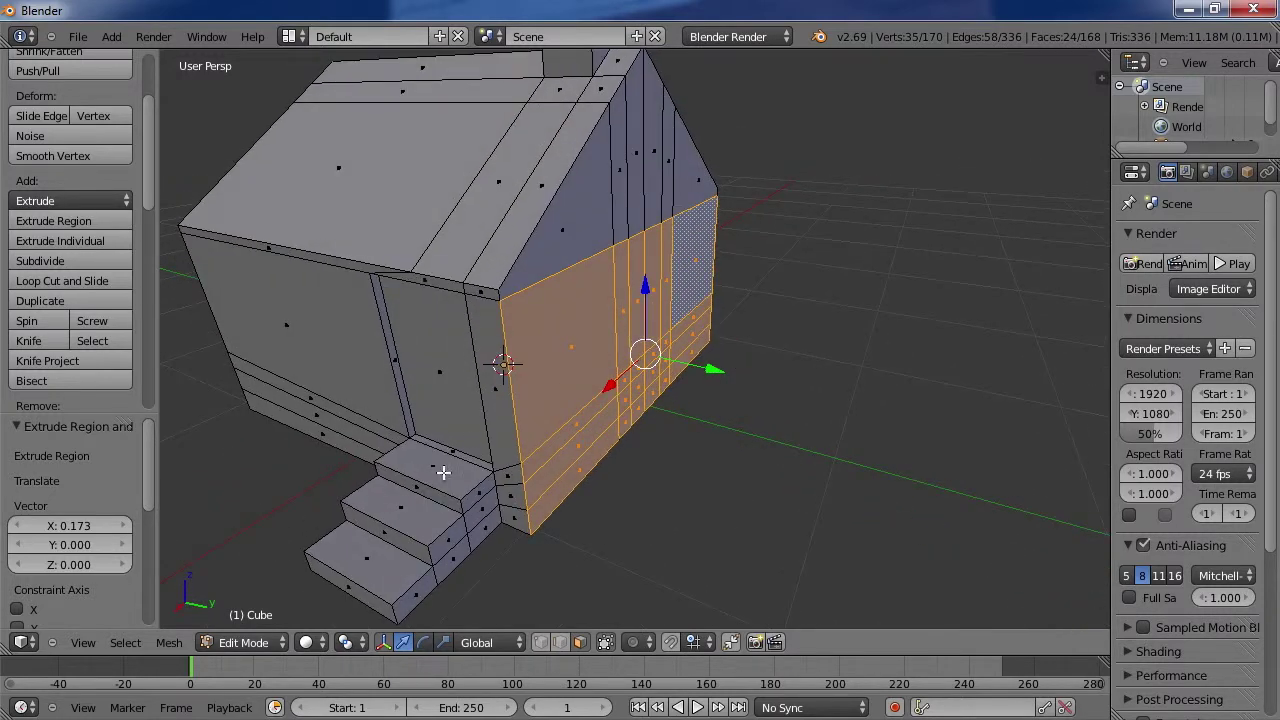
click(124, 644)
mouse_move(729, 449)
middle_down()
mouse_move(663, 463)
mouse_move(734, 443)
middle_up()
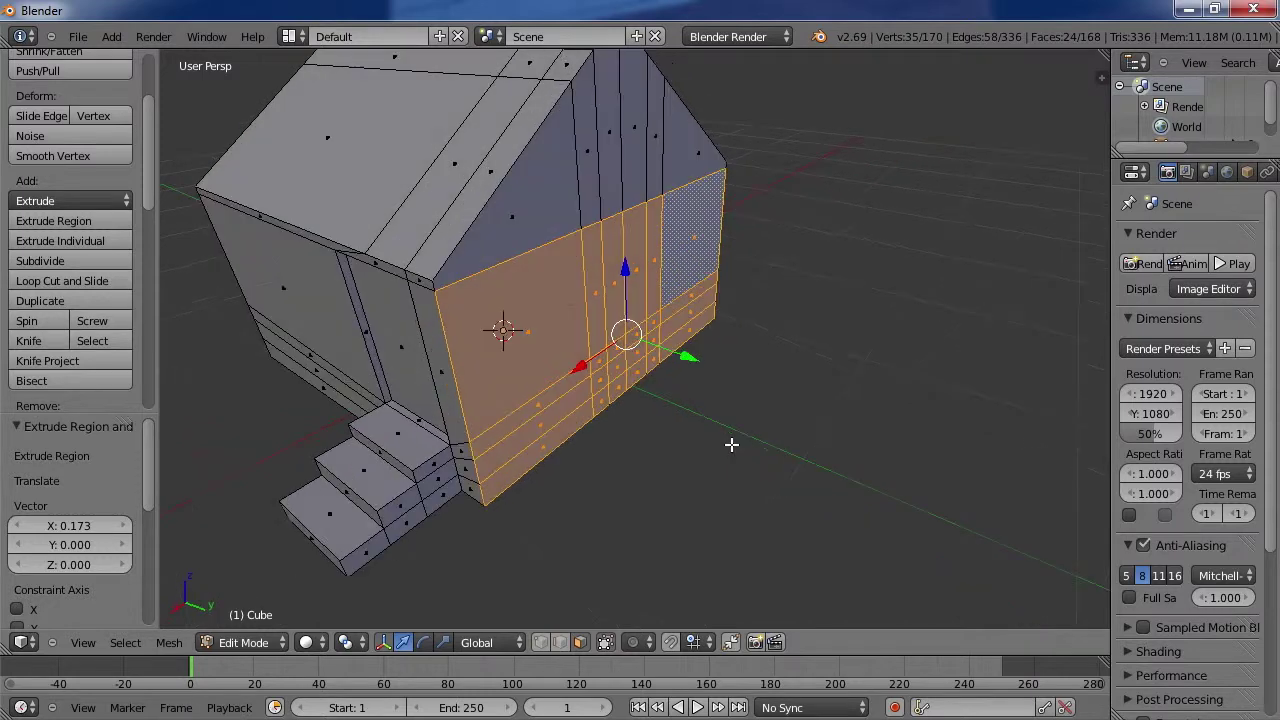
Step: Extrude the selected end-wall faces and push them about 0.184 along Y into a low garage block
click(88, 220)
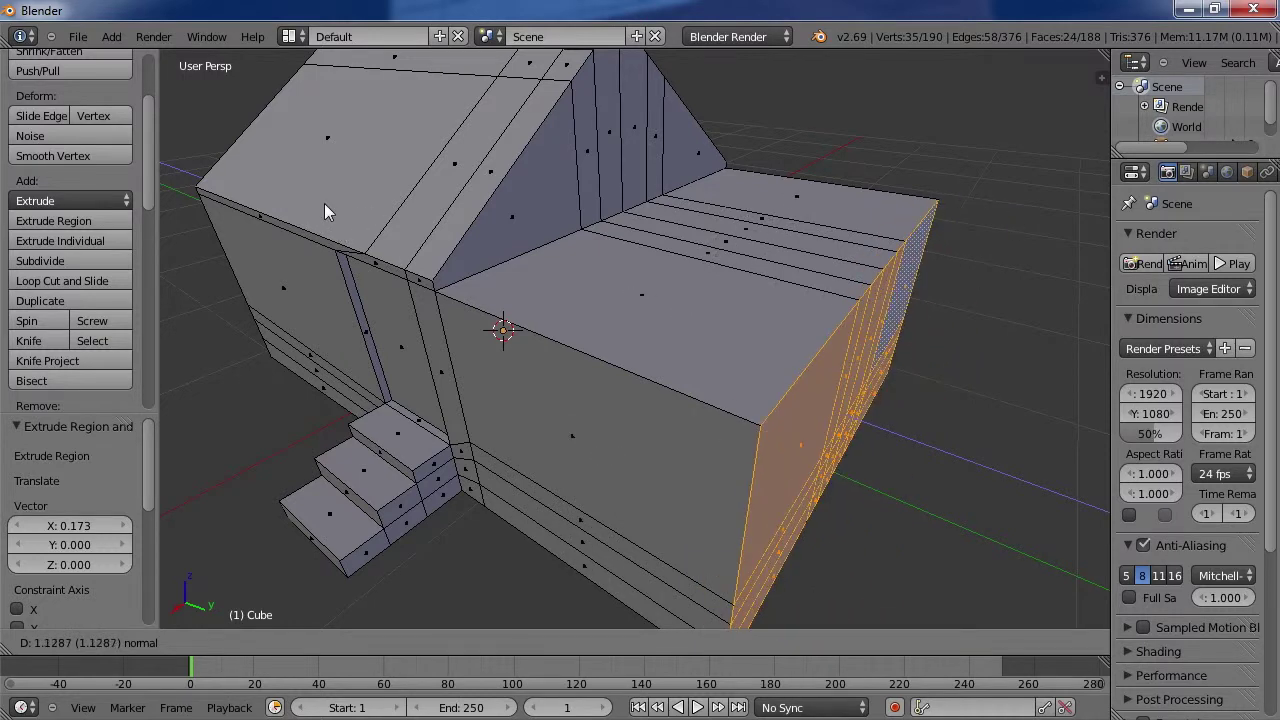
click(418, 268)
middle_drag(674, 434, 787, 381)
mouse_move(897, 355)
mouse_down()
mouse_move(909, 354)
mouse_move(891, 377)
mouse_up()
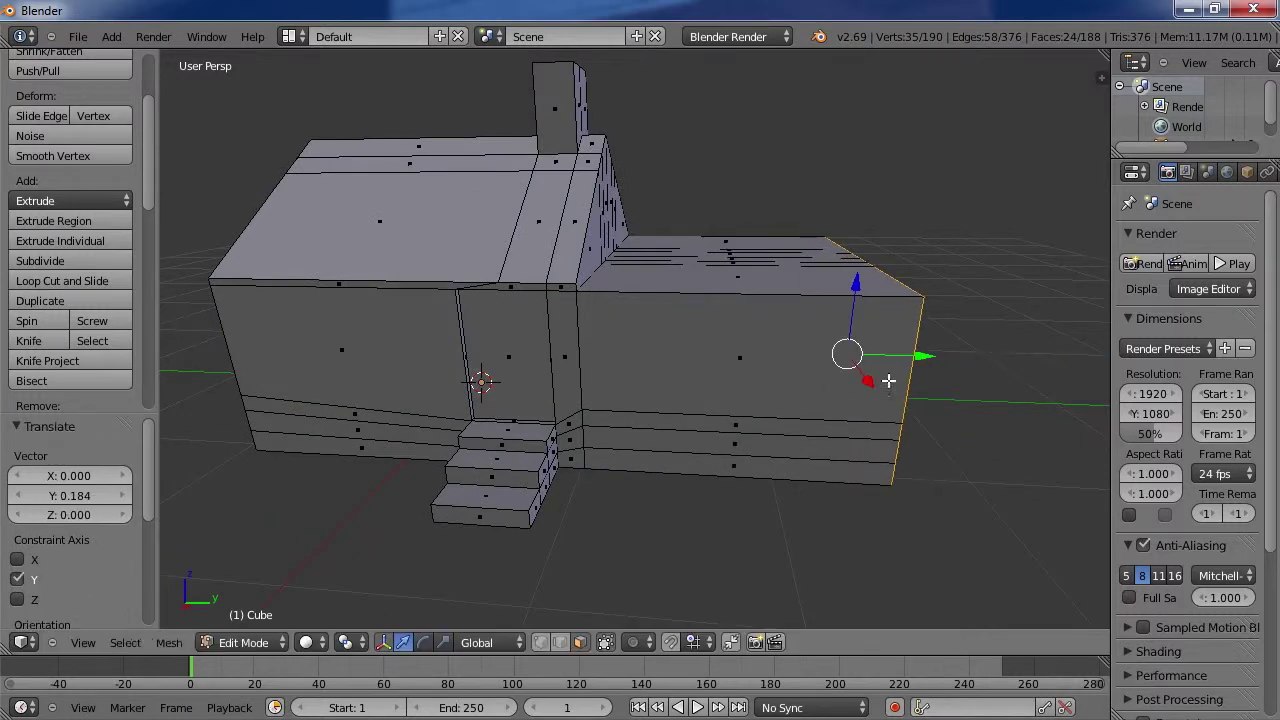
scroll(923, 409, up, 3)
mouse_move(784, 342)
middle_down()
mouse_move(820, 363)
mouse_move(766, 371)
mouse_move(776, 363)
middle_up()
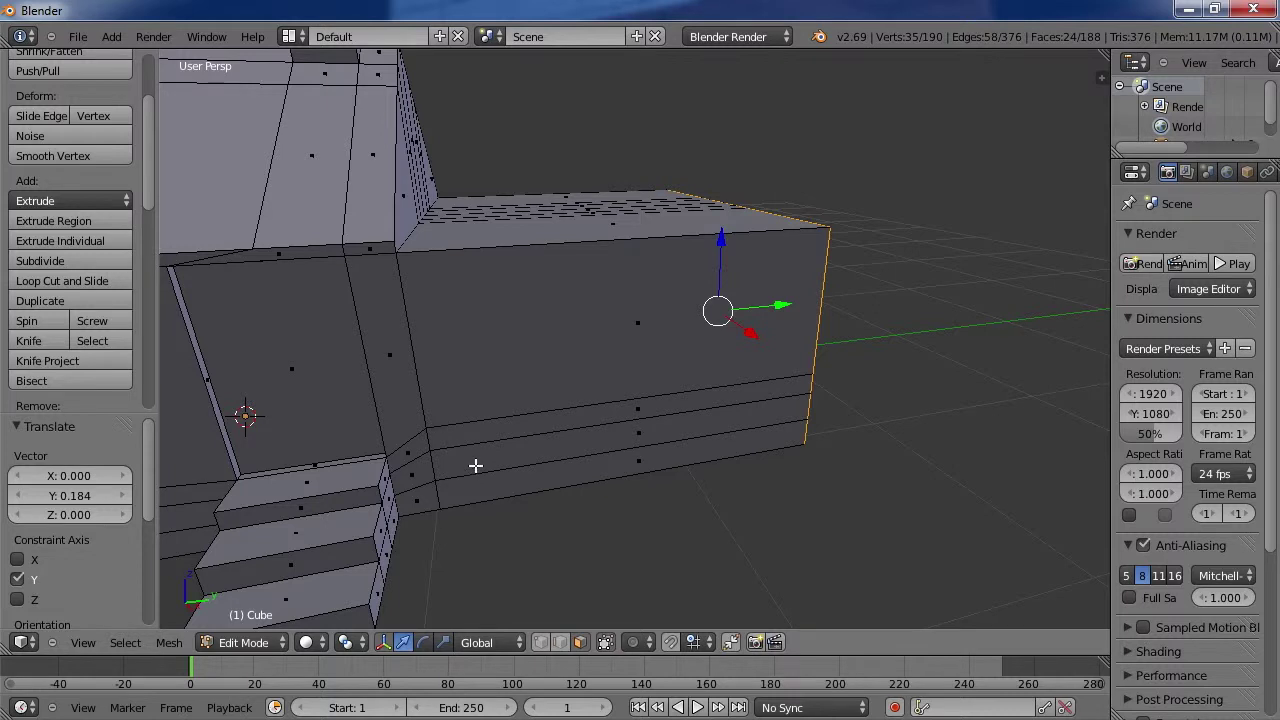
middle_drag(474, 463, 466, 456)
Step: Add two vertical edge loops on the garage front, slid to its left and right ends
click(70, 281)
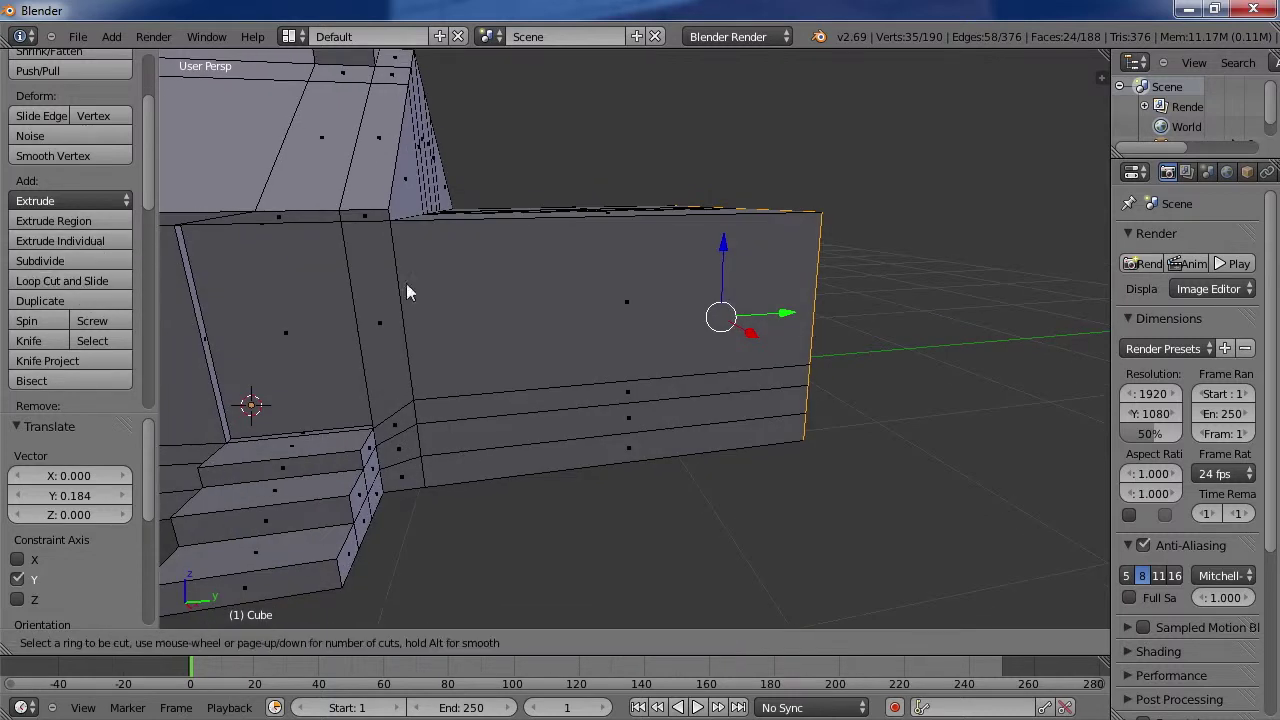
click(579, 222)
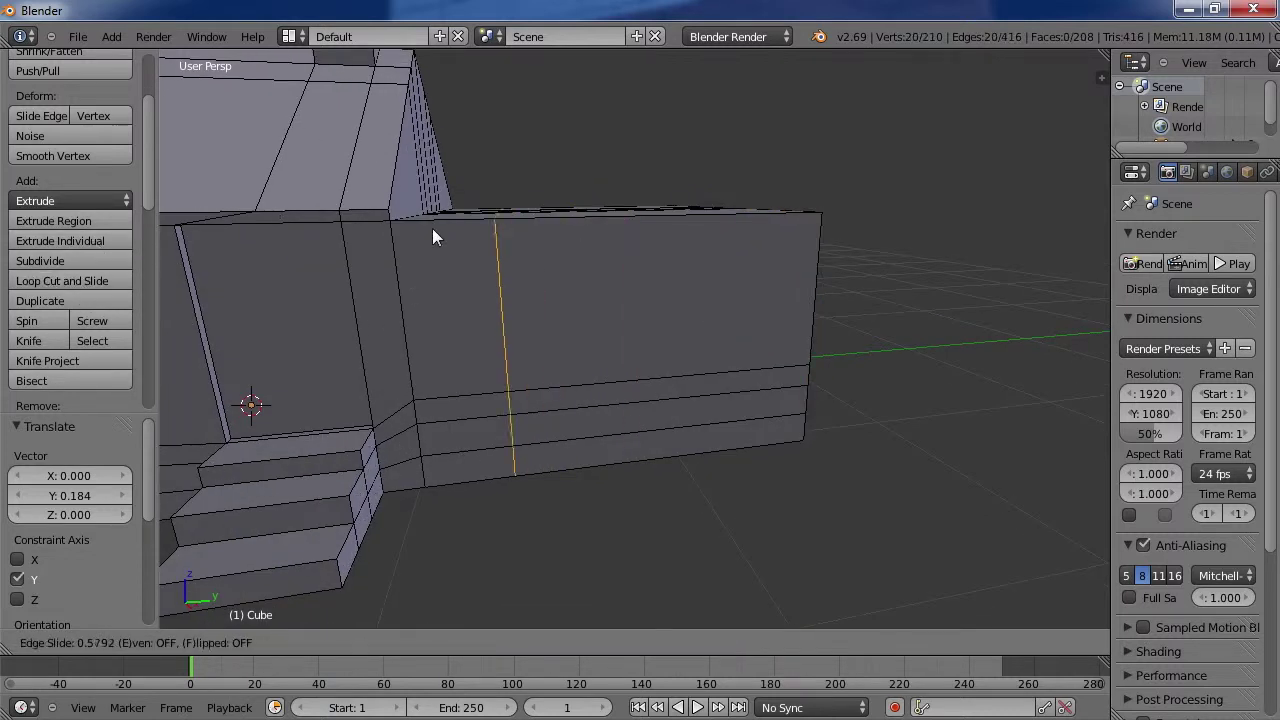
click(397, 236)
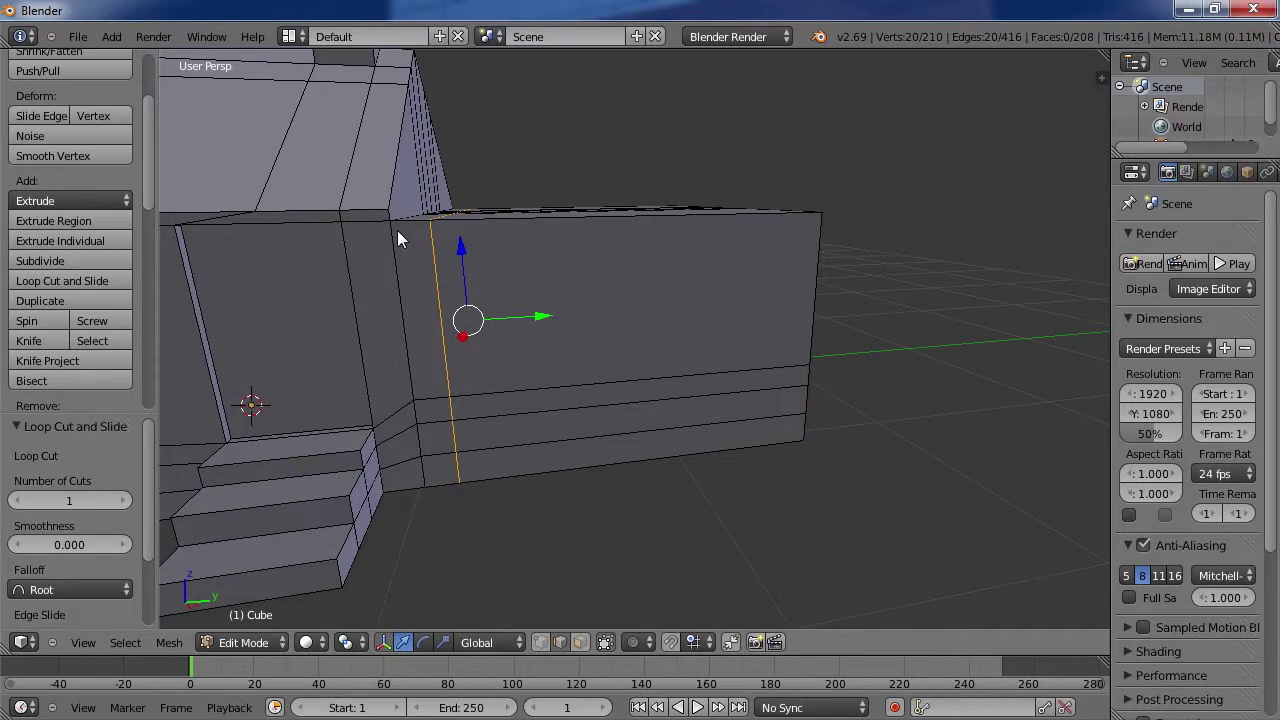
click(75, 281)
click(641, 222)
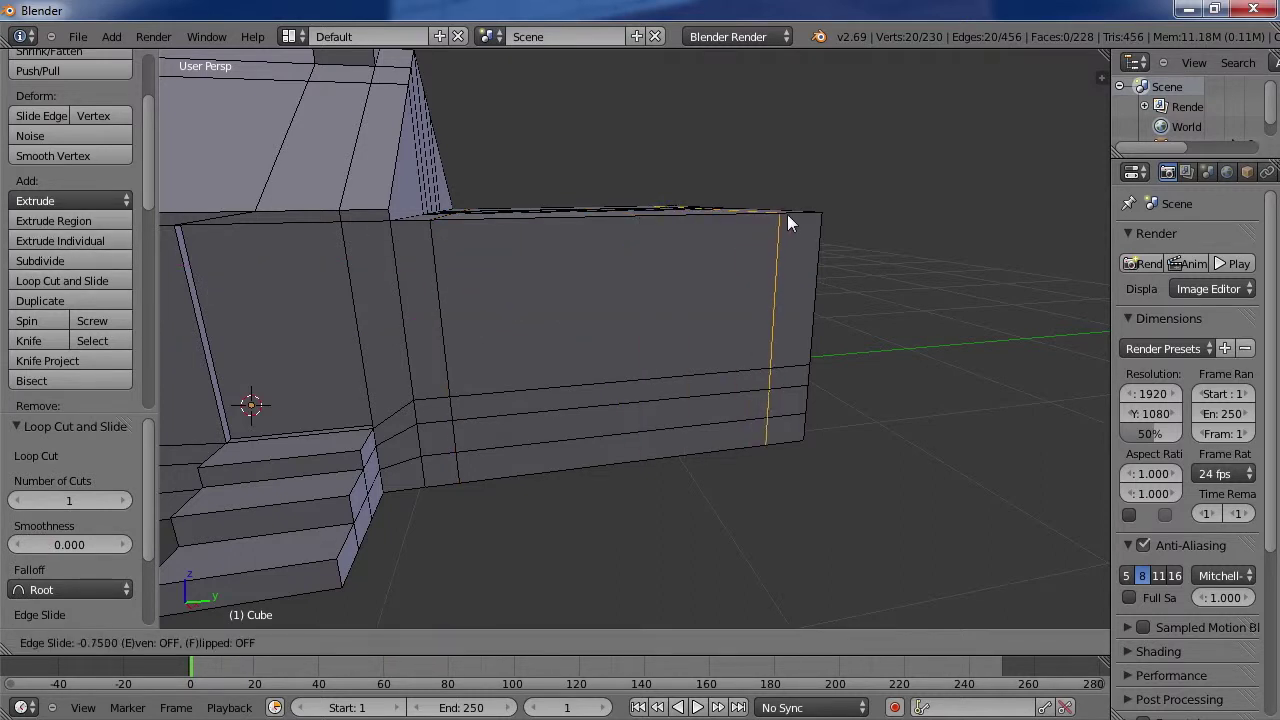
click(796, 216)
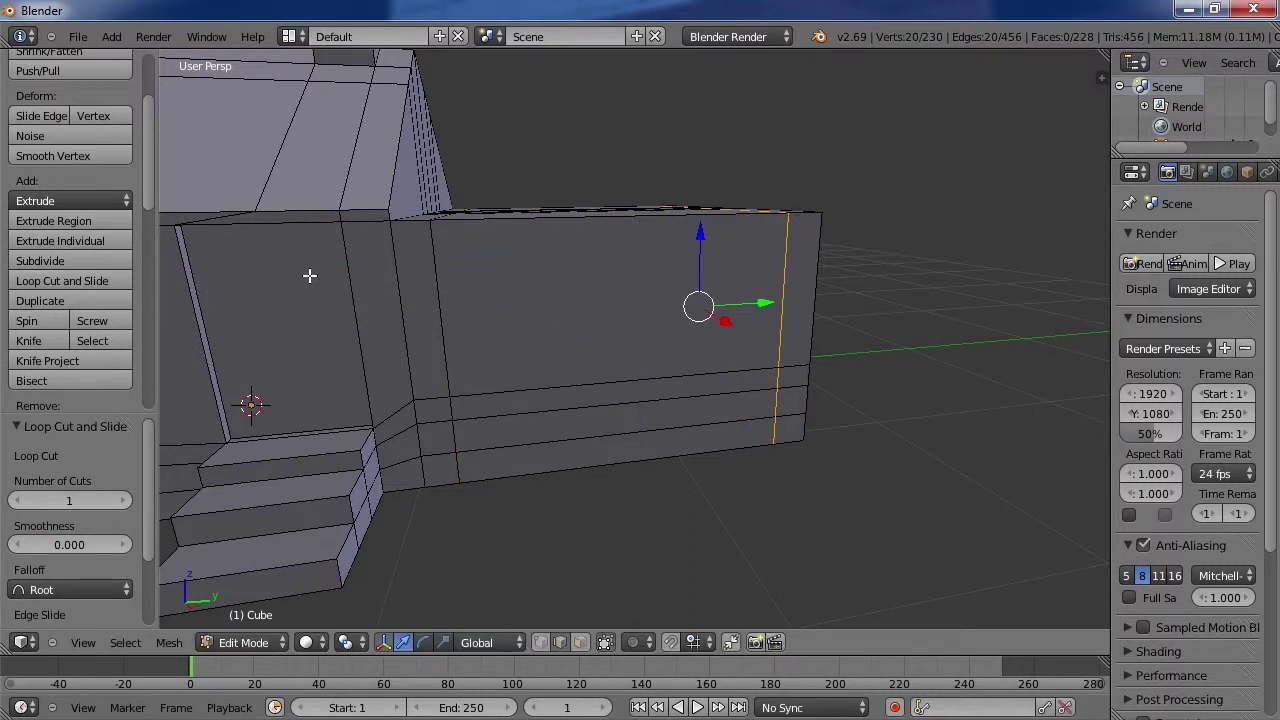
Step: Add two horizontal edge loops just below the garage top, bringing the mesh to 286 vertices
click(75, 280)
click(439, 258)
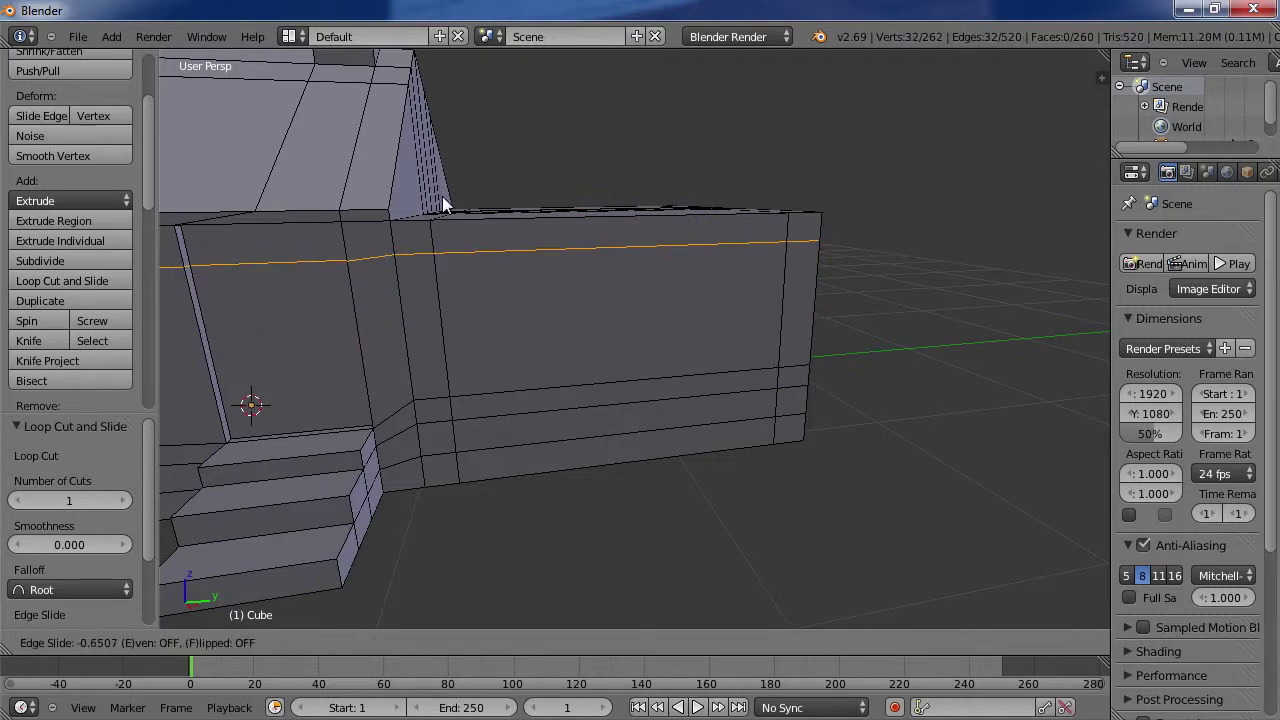
click(442, 196)
middle_drag(649, 478, 650, 340)
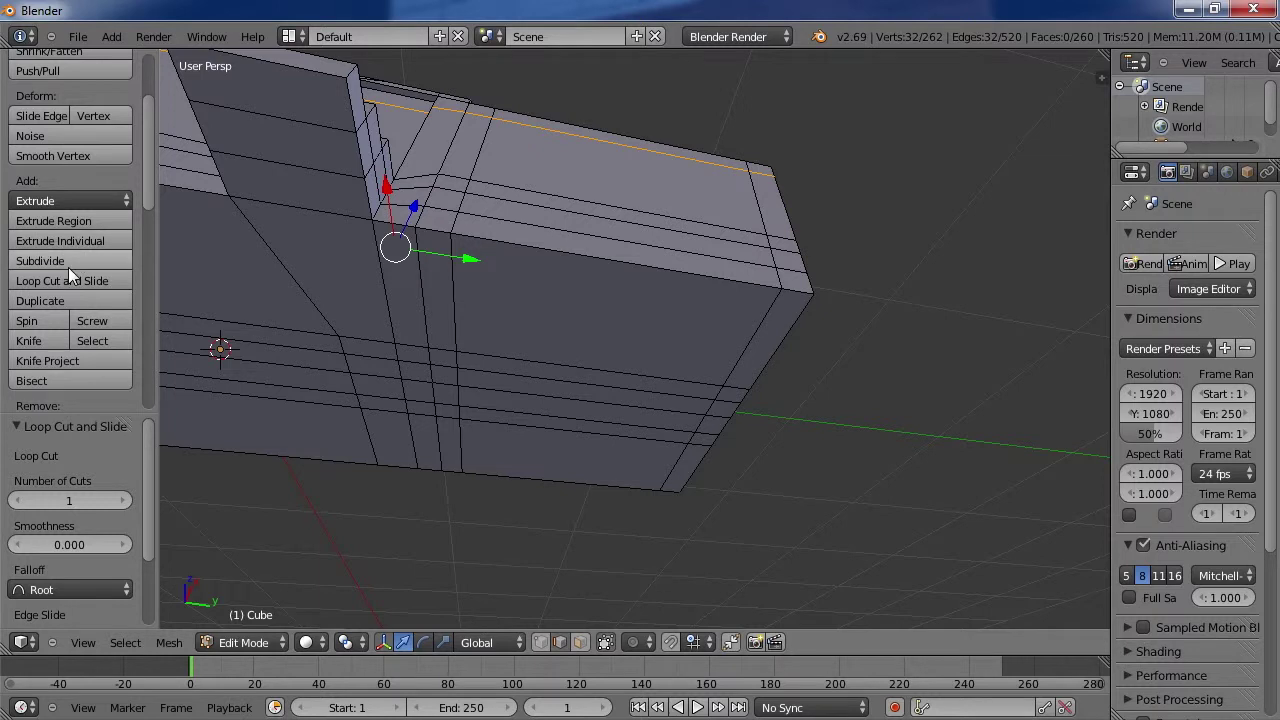
click(100, 280)
click(447, 262)
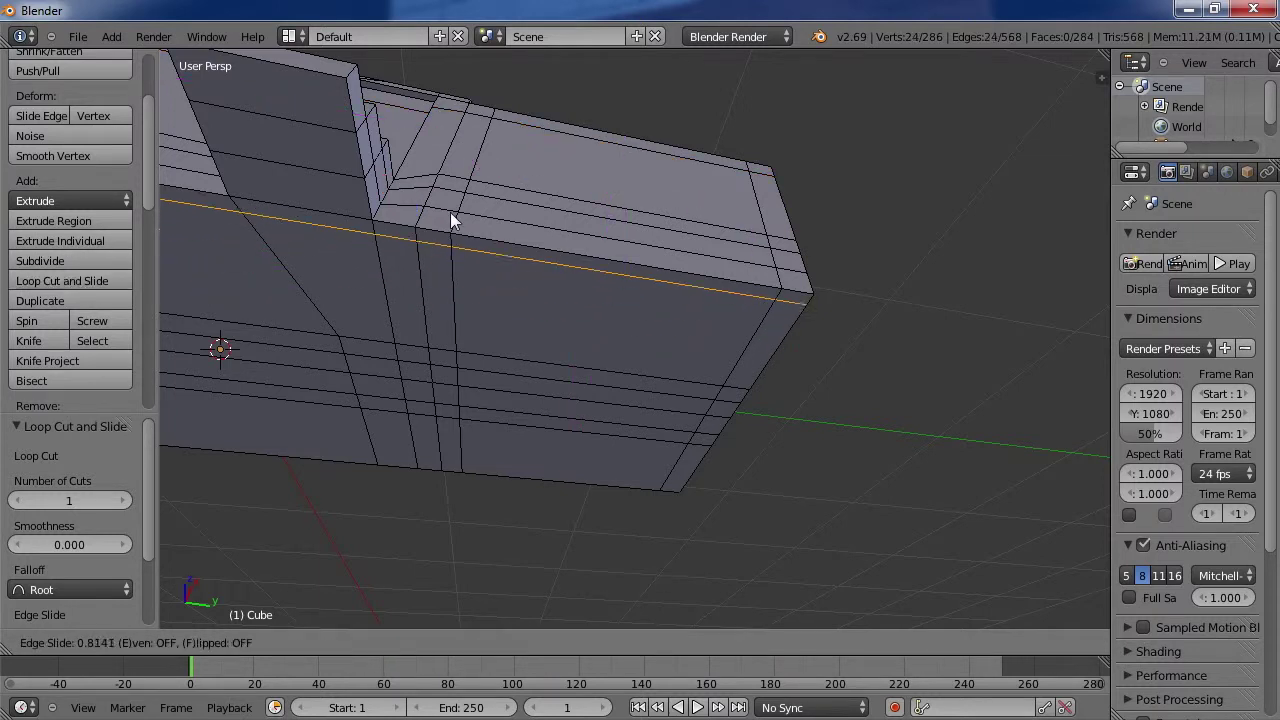
click(449, 215)
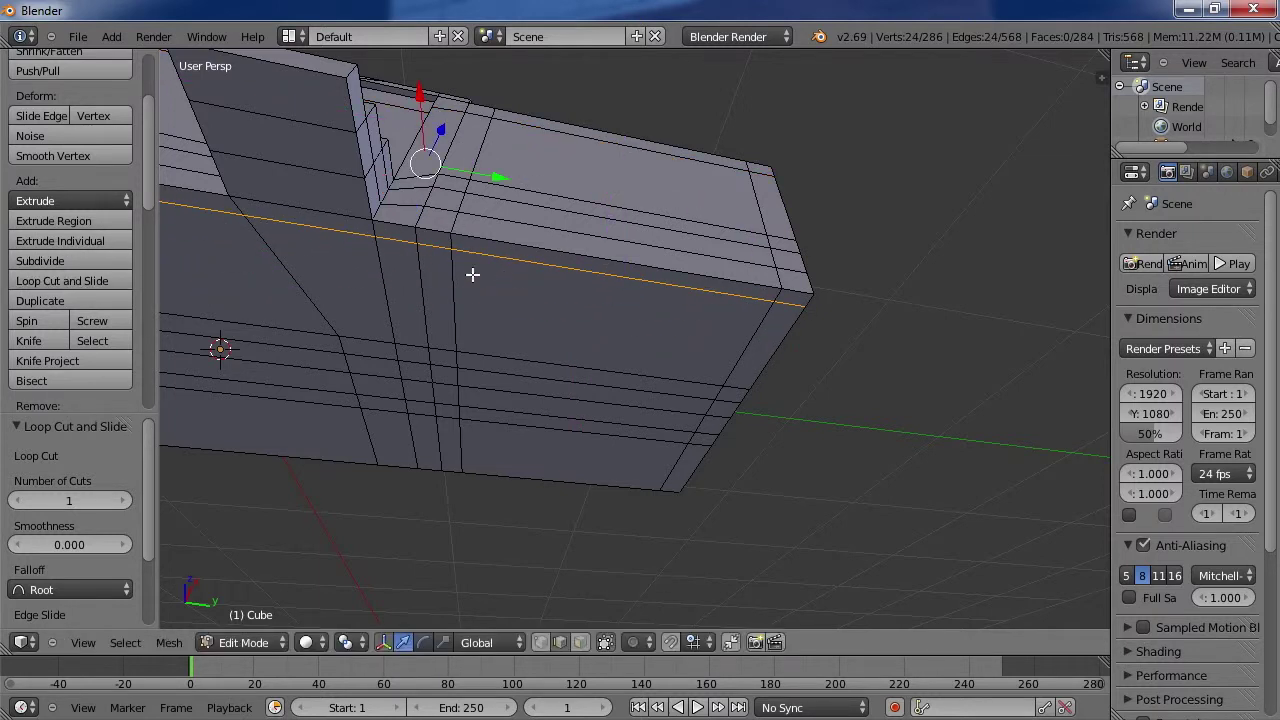
middle_drag(703, 265, 560, 315)
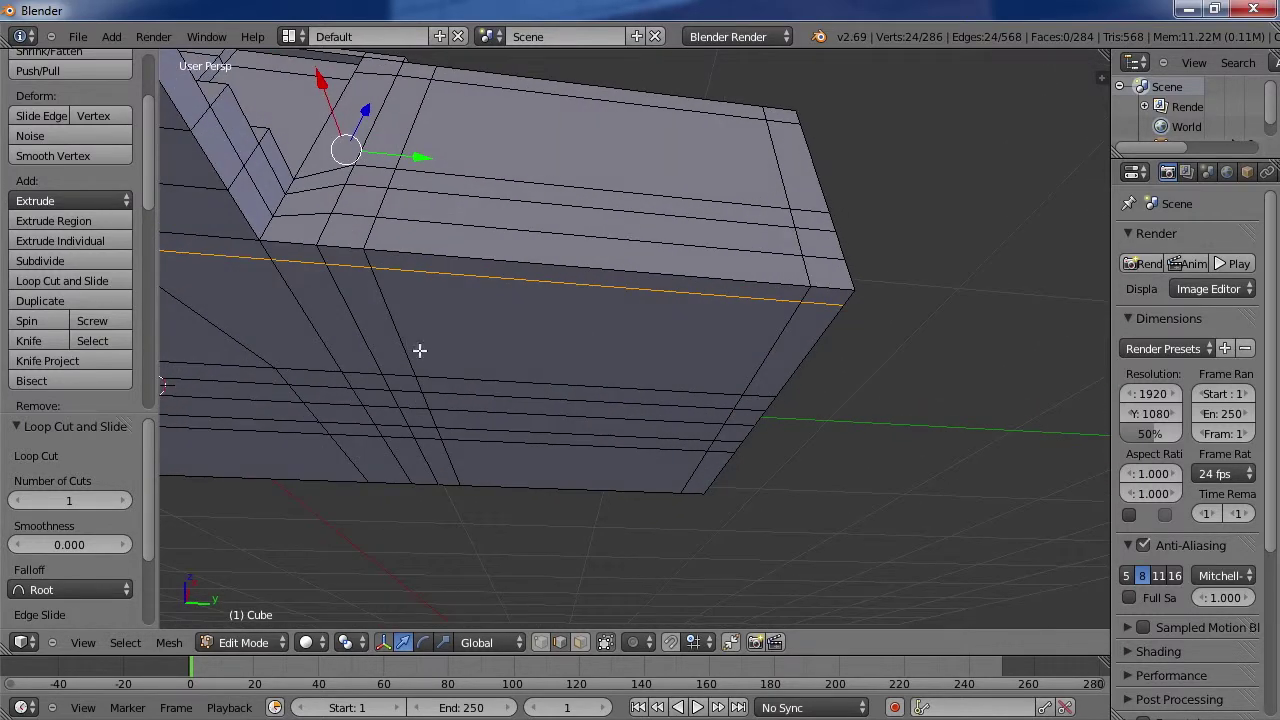
Step: Select the four central garage-roof faces and extrude them 0.079 inward into a shallow recess
click(579, 642)
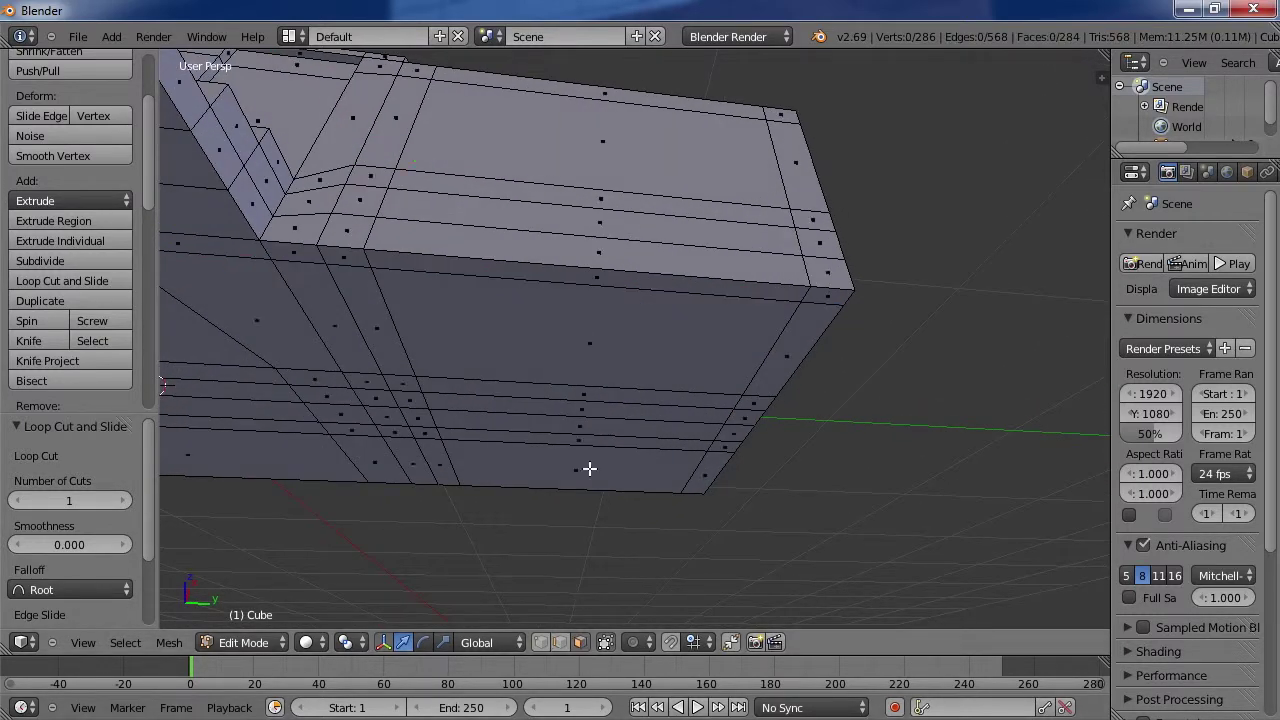
click(595, 250)
shift+click(613, 224)
shift+click(622, 180)
shift+click(620, 134)
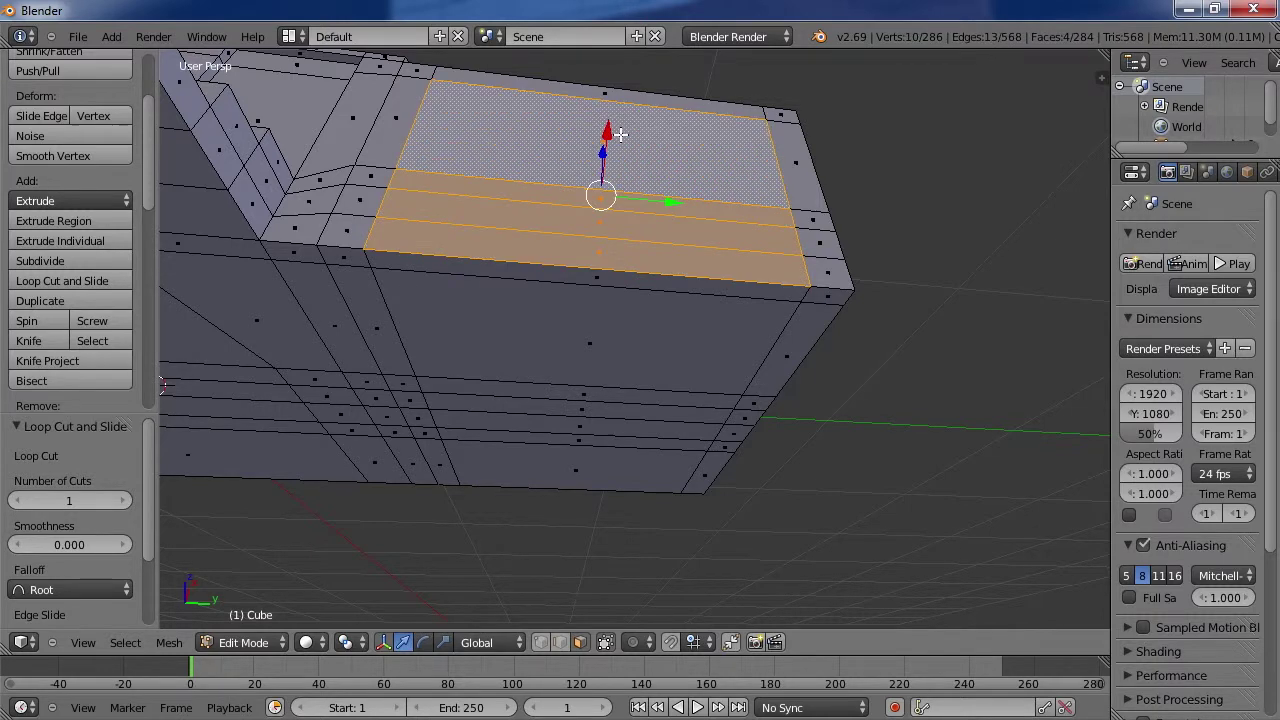
shift+click(614, 88)
middle_drag(629, 149, 537, 209)
shift+click(534, 230)
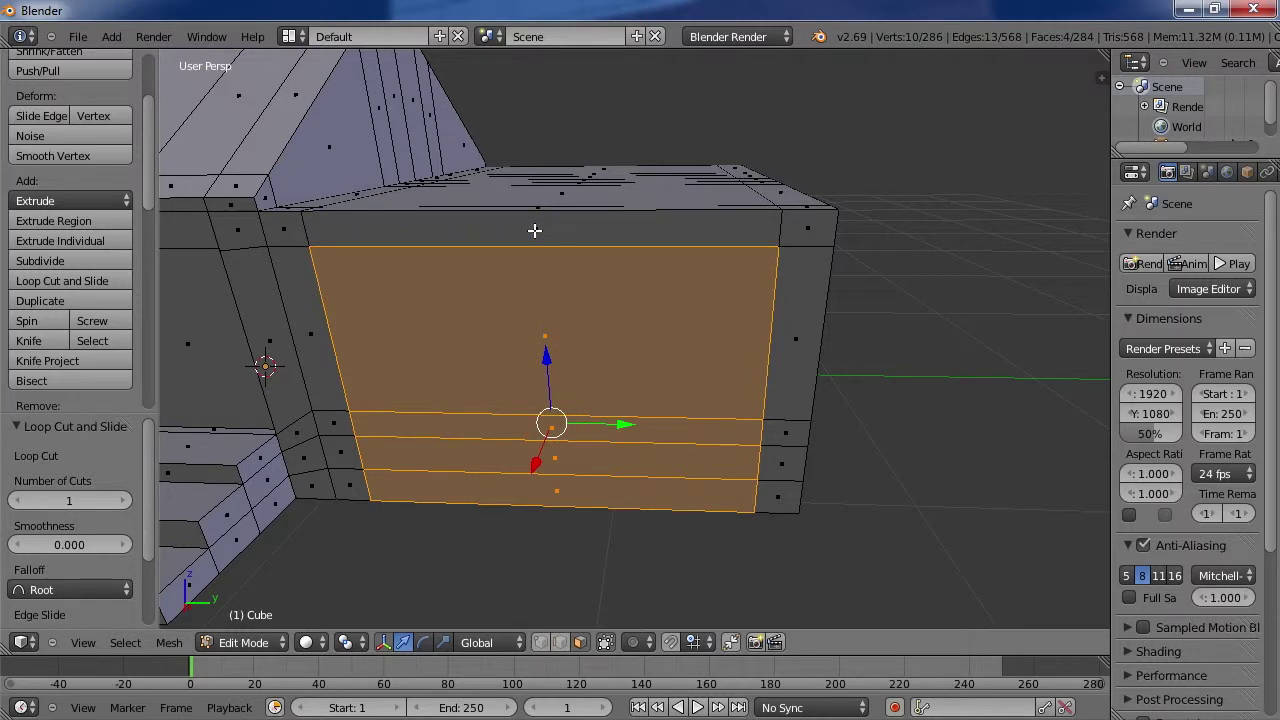
middle_drag(543, 232, 583, 179)
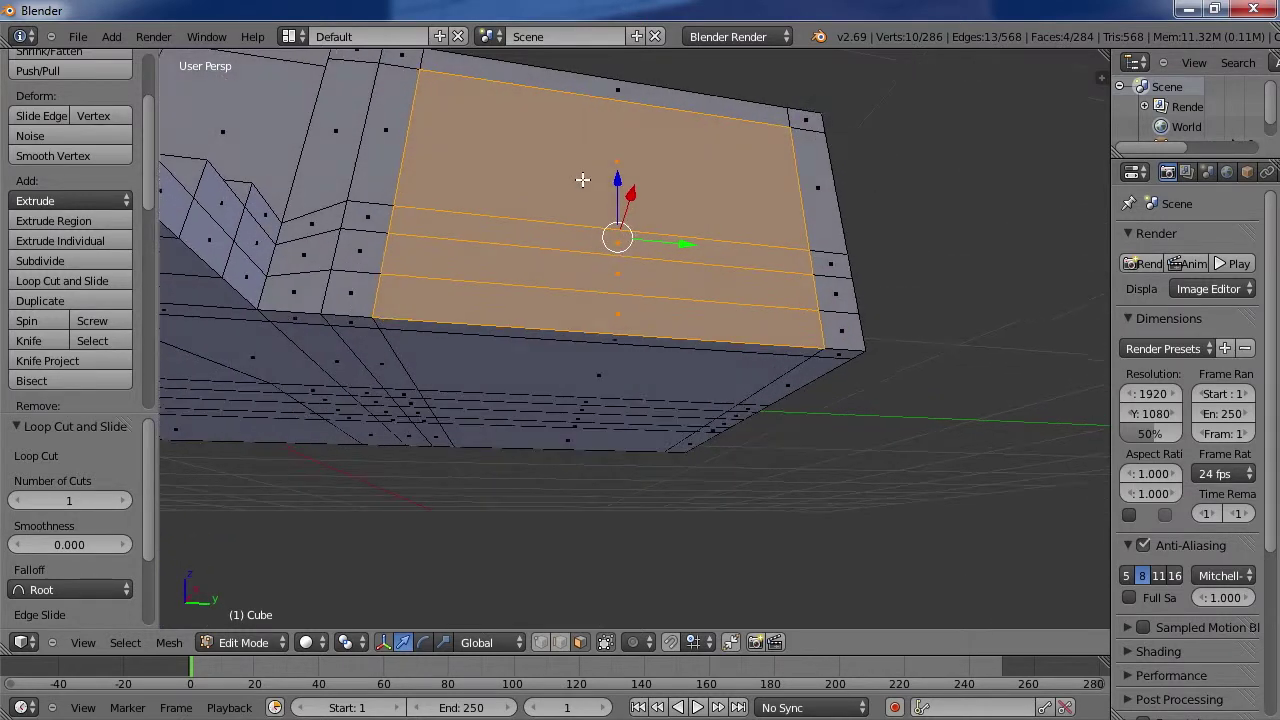
click(81, 216)
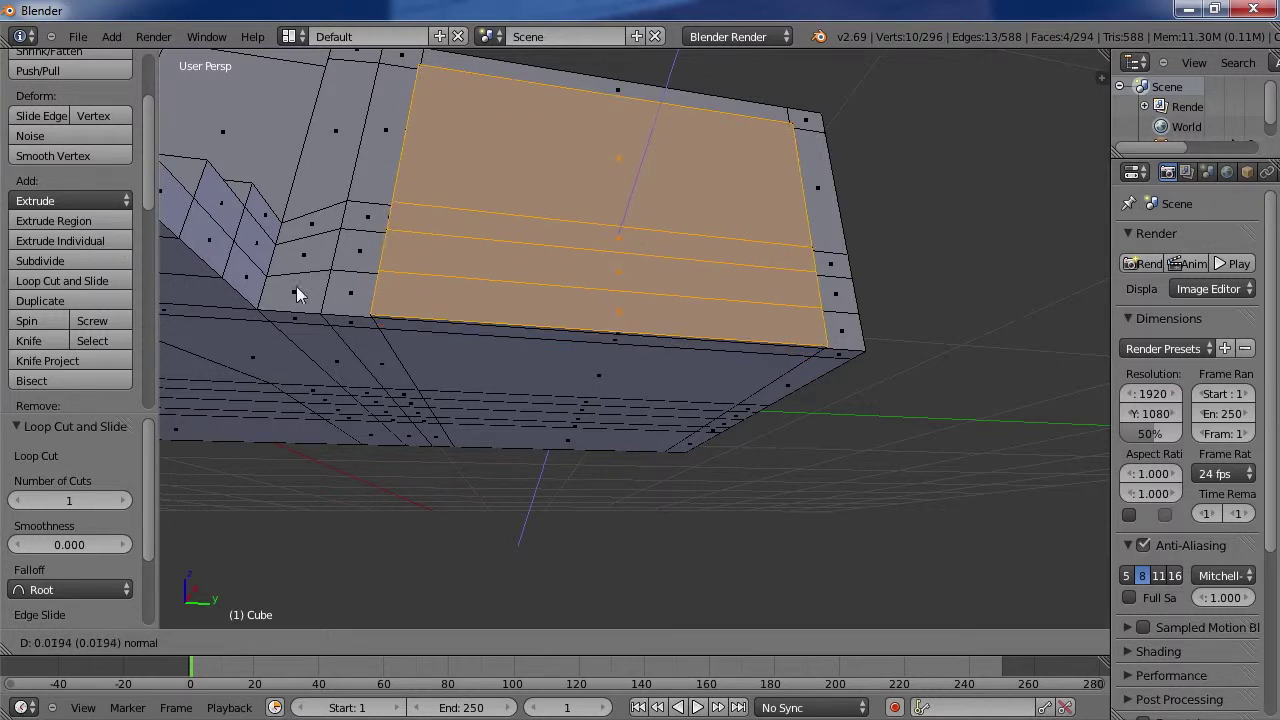
click(396, 337)
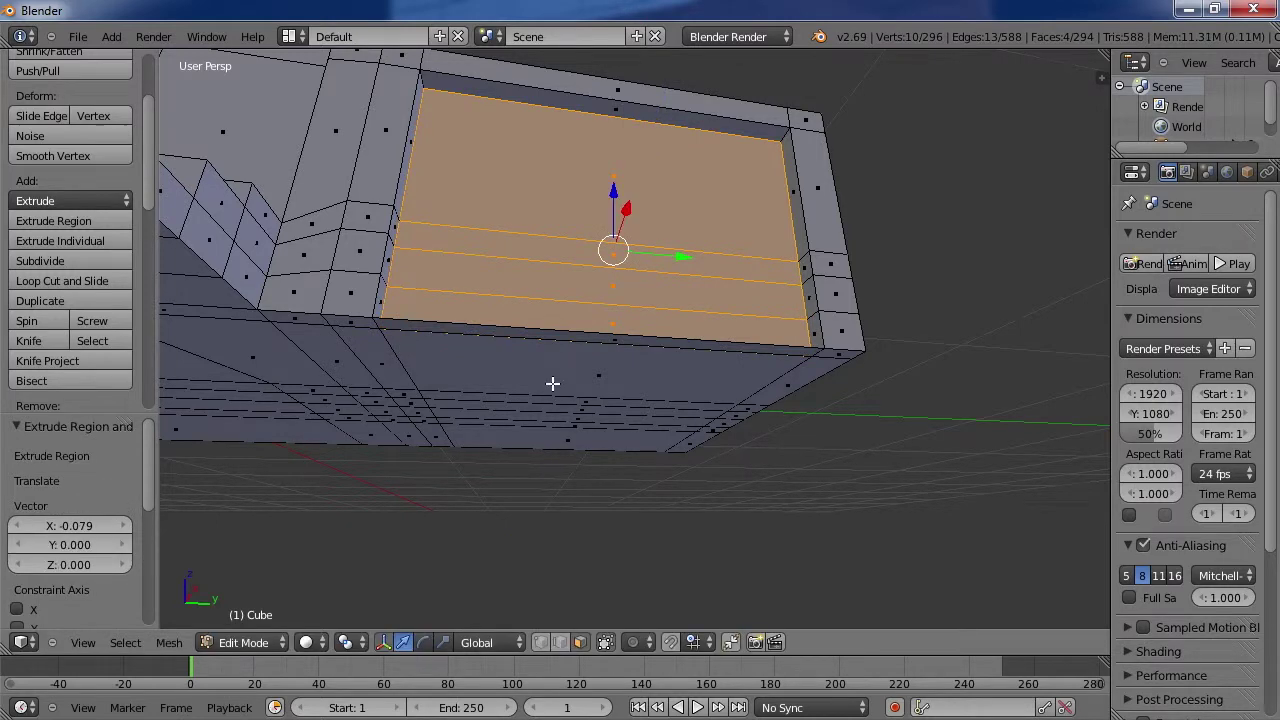
middle_drag(553, 384, 513, 361)
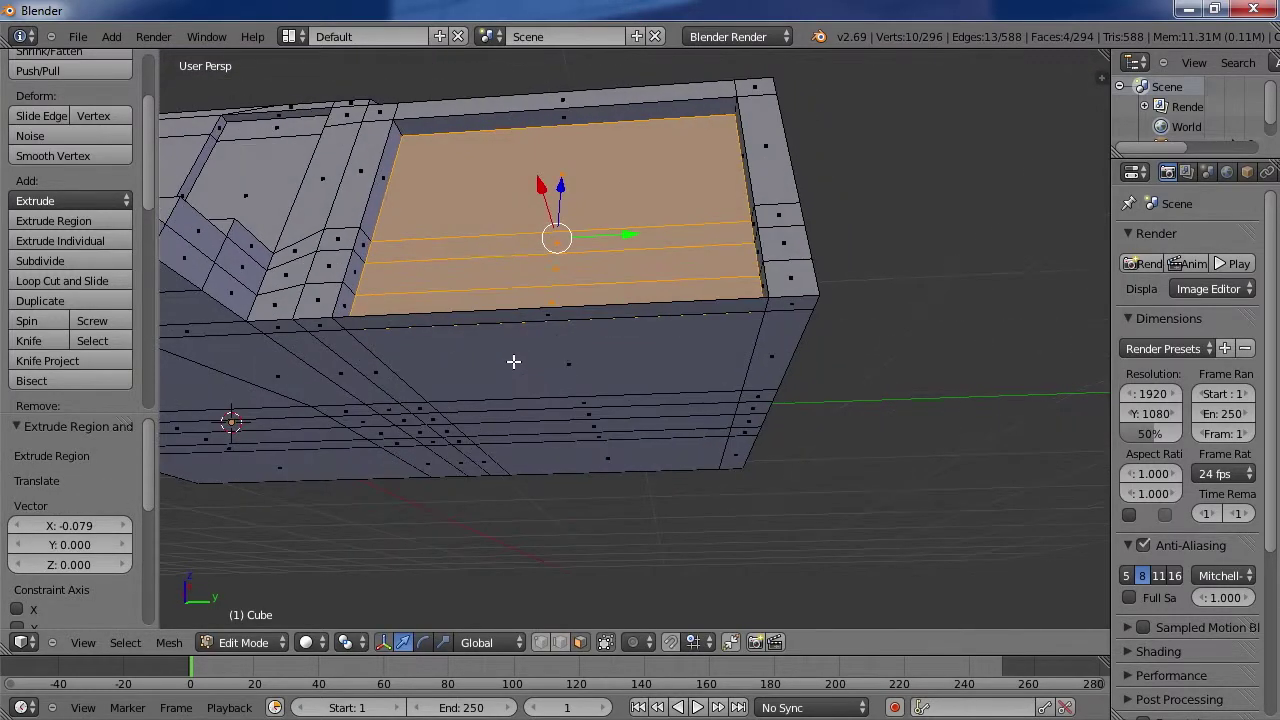
Step: Delete the two thin faces along the recess's front edge, leaving 292 faces
right_click(547, 315)
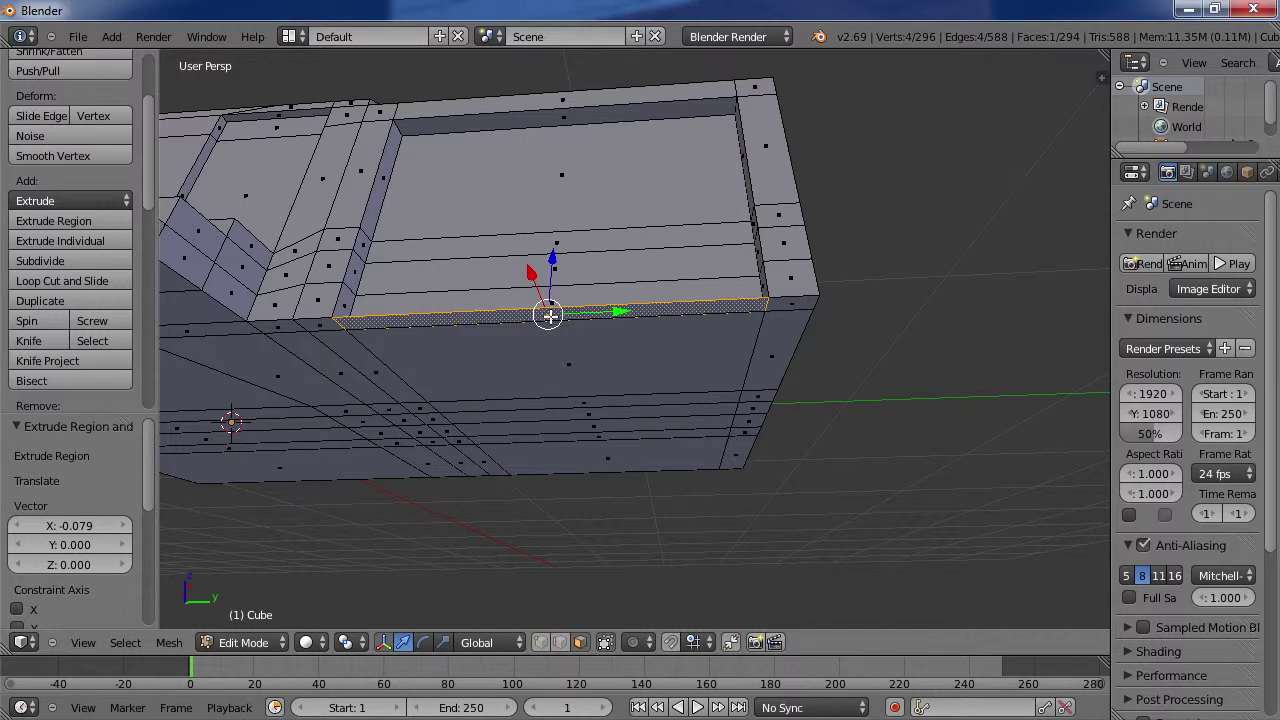
key(x)
click(541, 318)
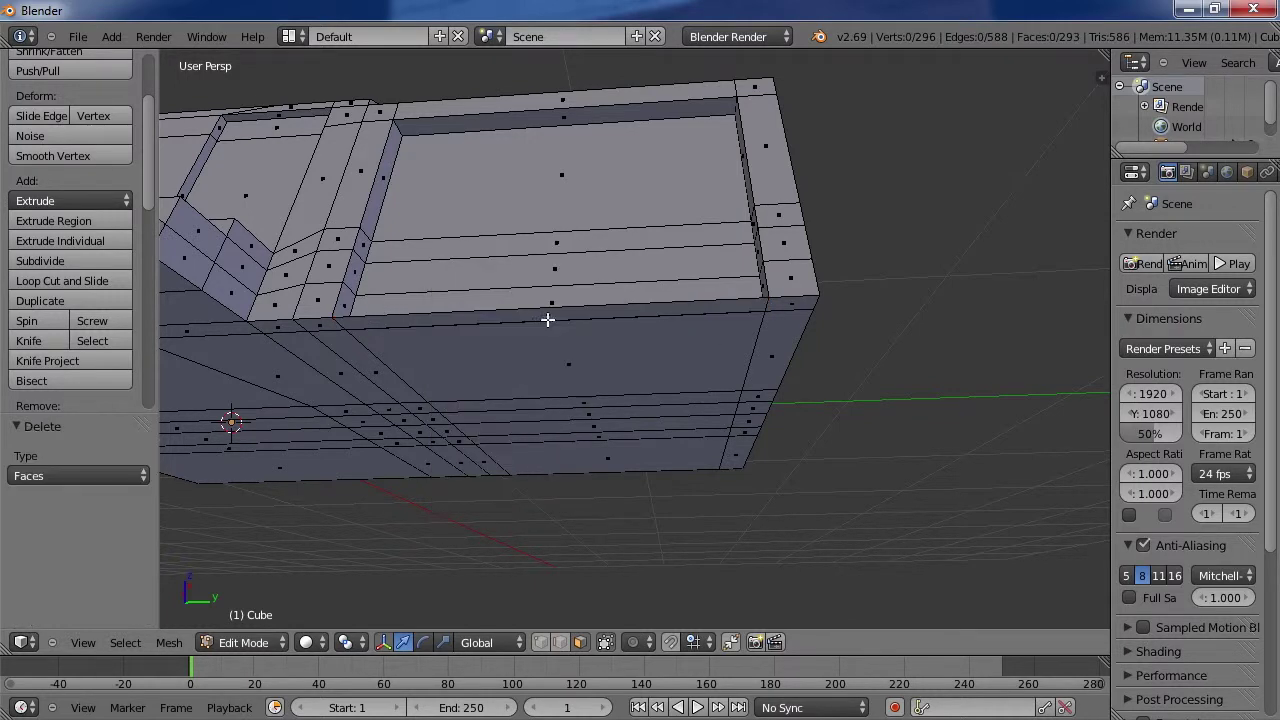
right_click(555, 314)
key(x)
click(560, 317)
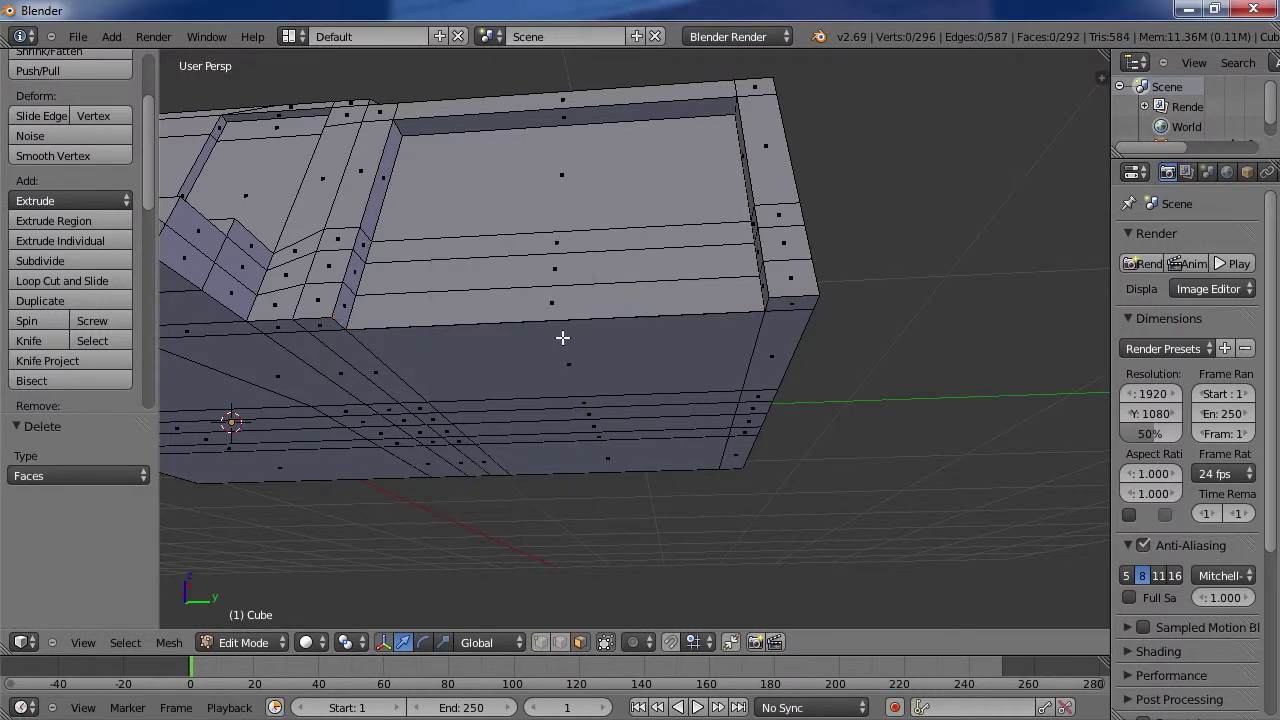
middle_drag(563, 337, 432, 437)
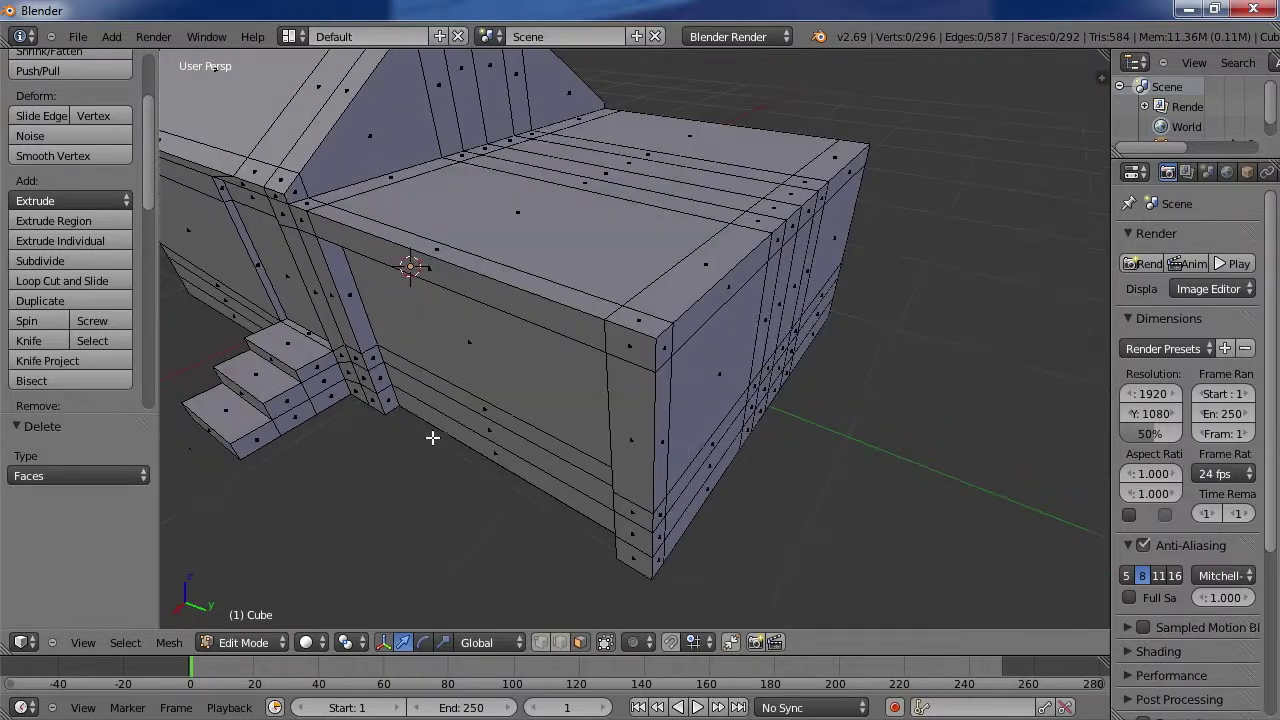
middle_drag(526, 499, 543, 386)
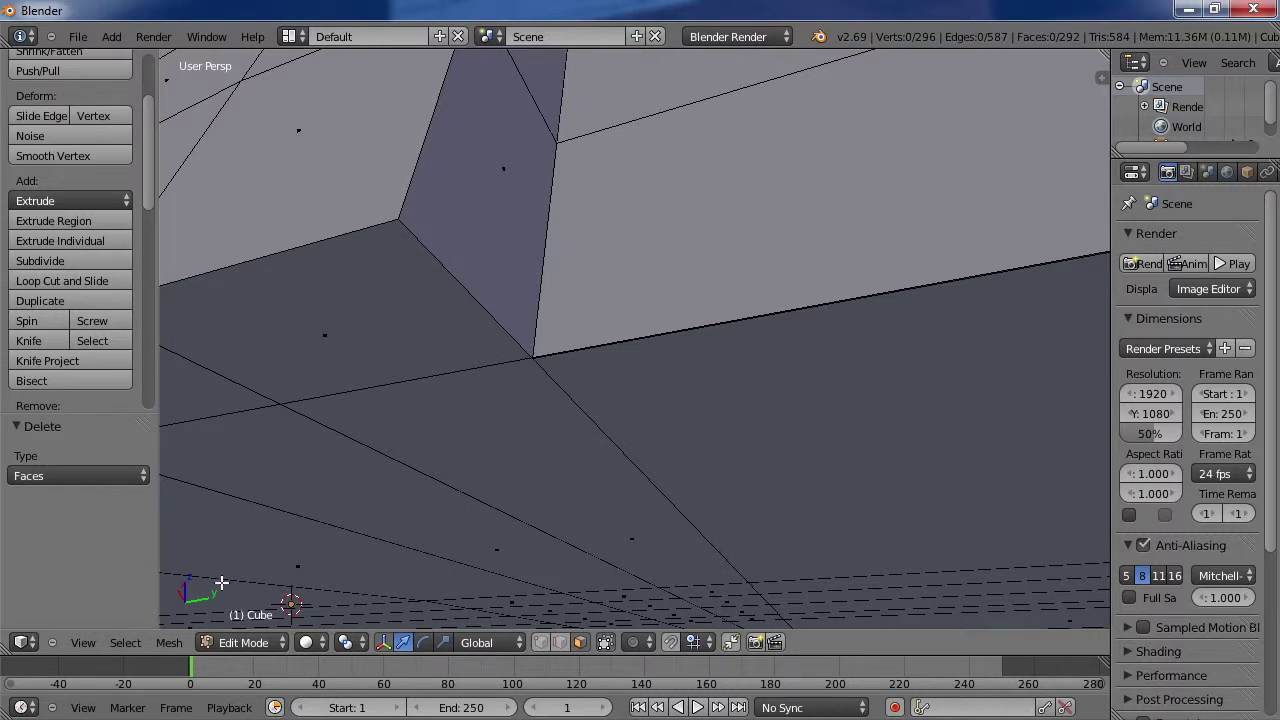
Step: Select the two separate vertices at the chimney's base corner
shift+click(540, 642)
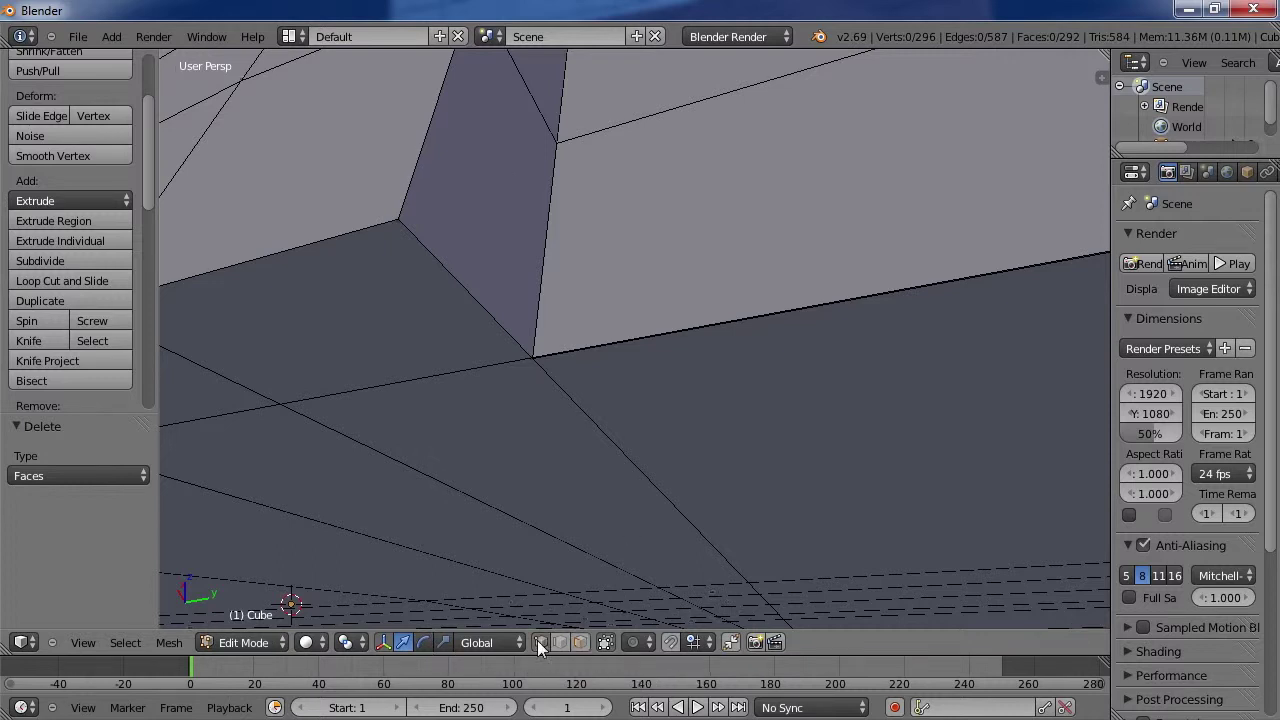
right_click(534, 353)
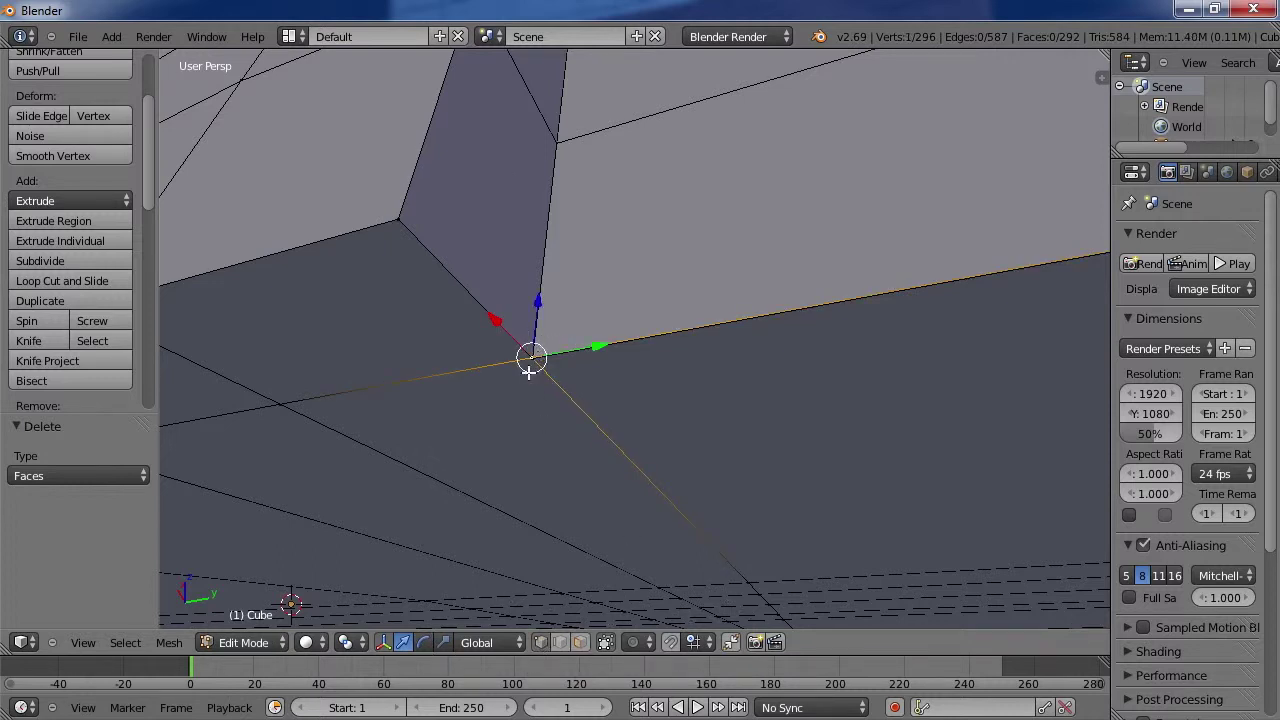
click(114, 642)
click(136, 648)
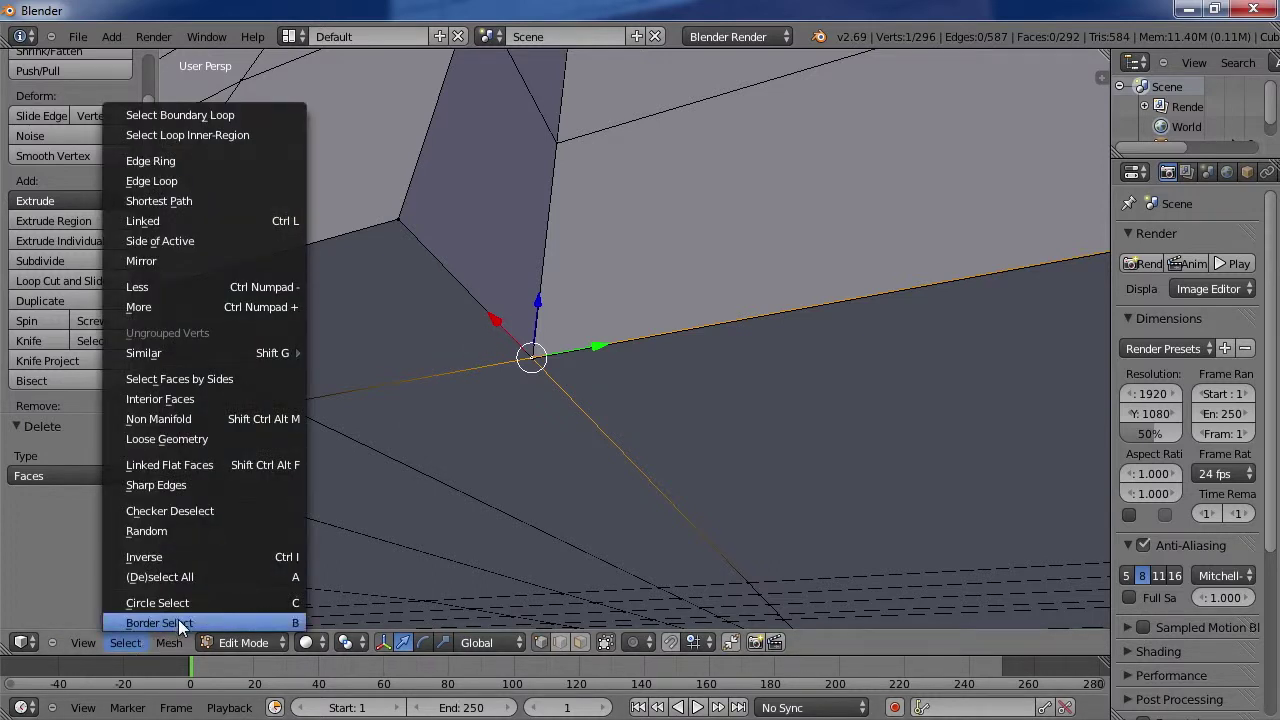
click(160, 623)
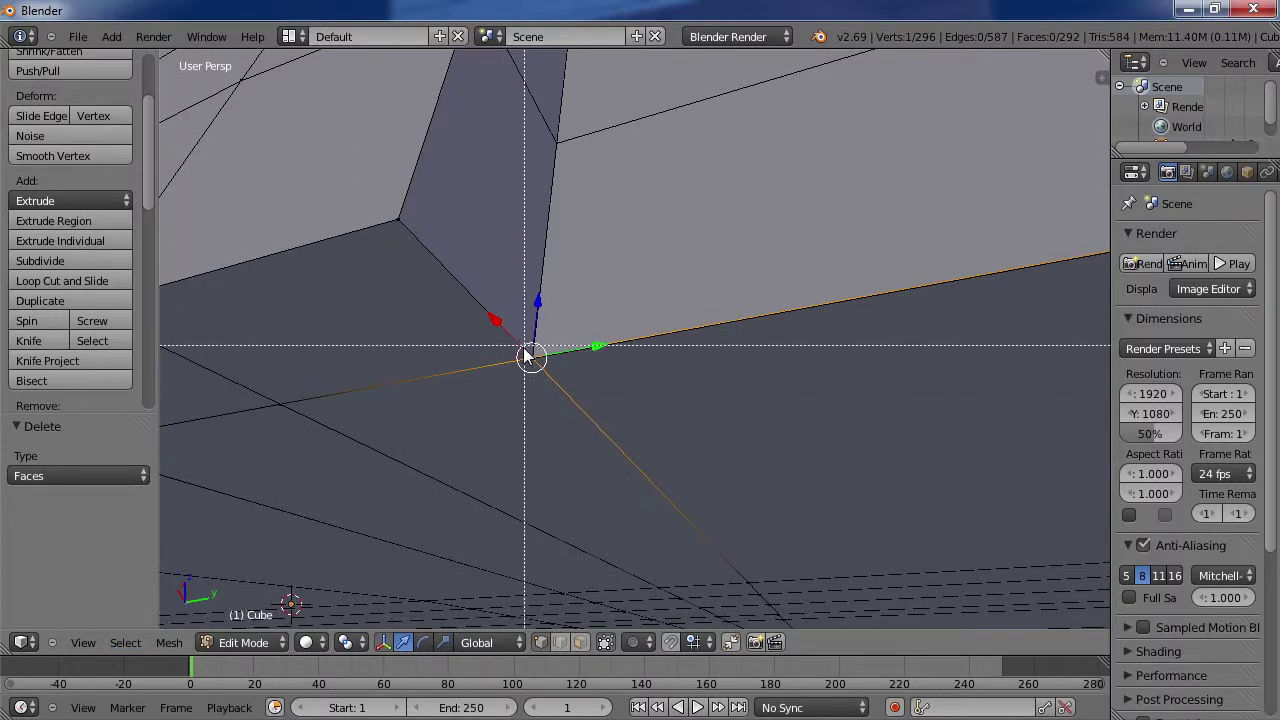
drag(522, 355, 534, 363)
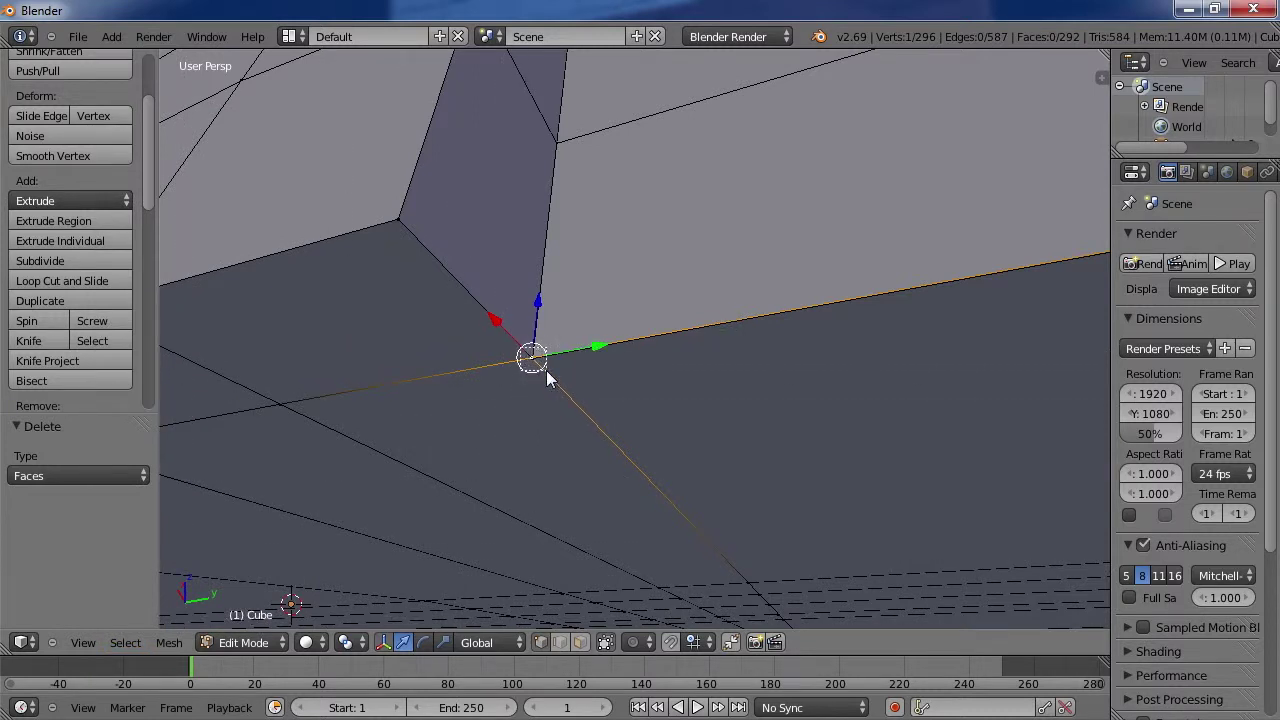
shift+right_click(548, 378)
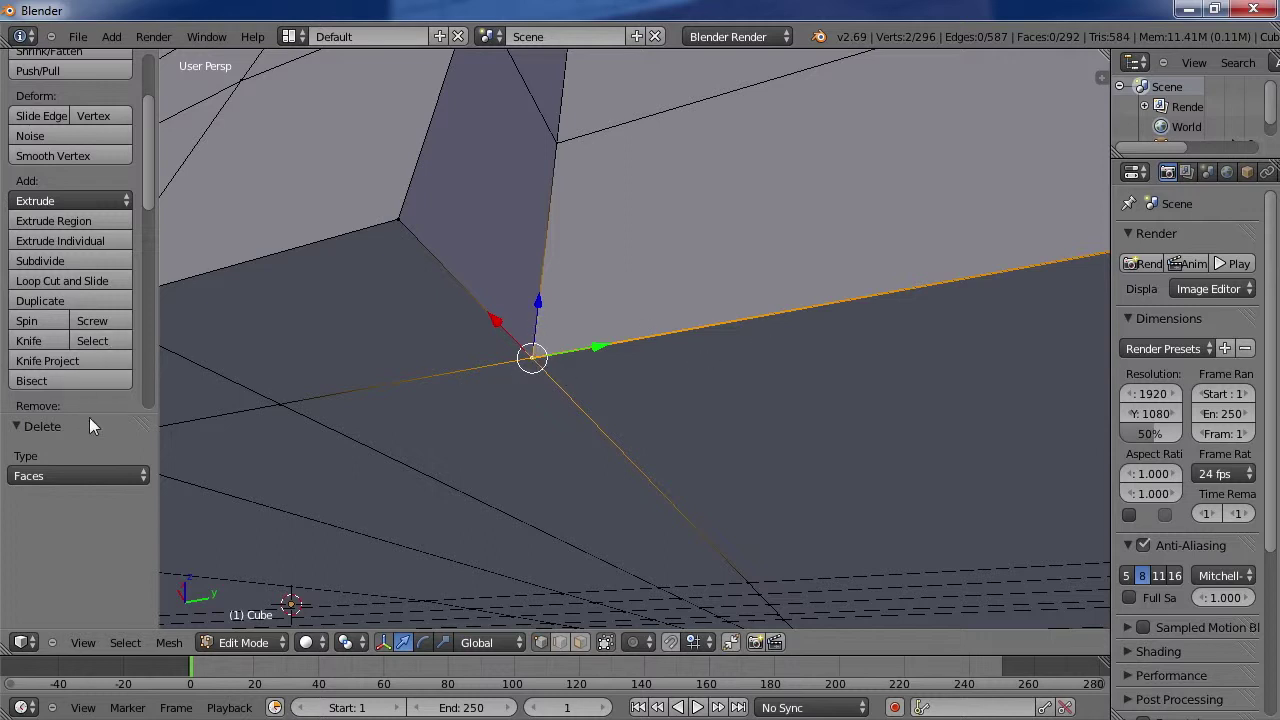
Step: Merge the two vertices At Center and orbit to inspect the mesh's underside
drag(101, 412, 102, 532)
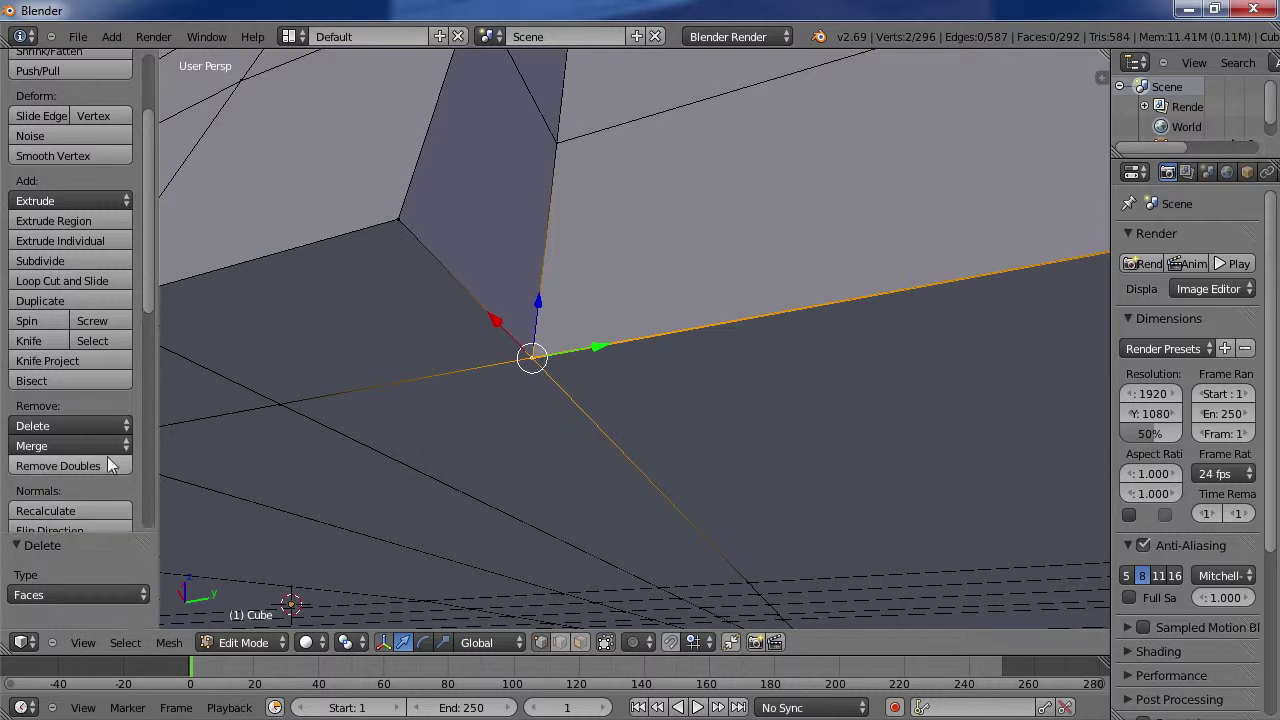
click(109, 445)
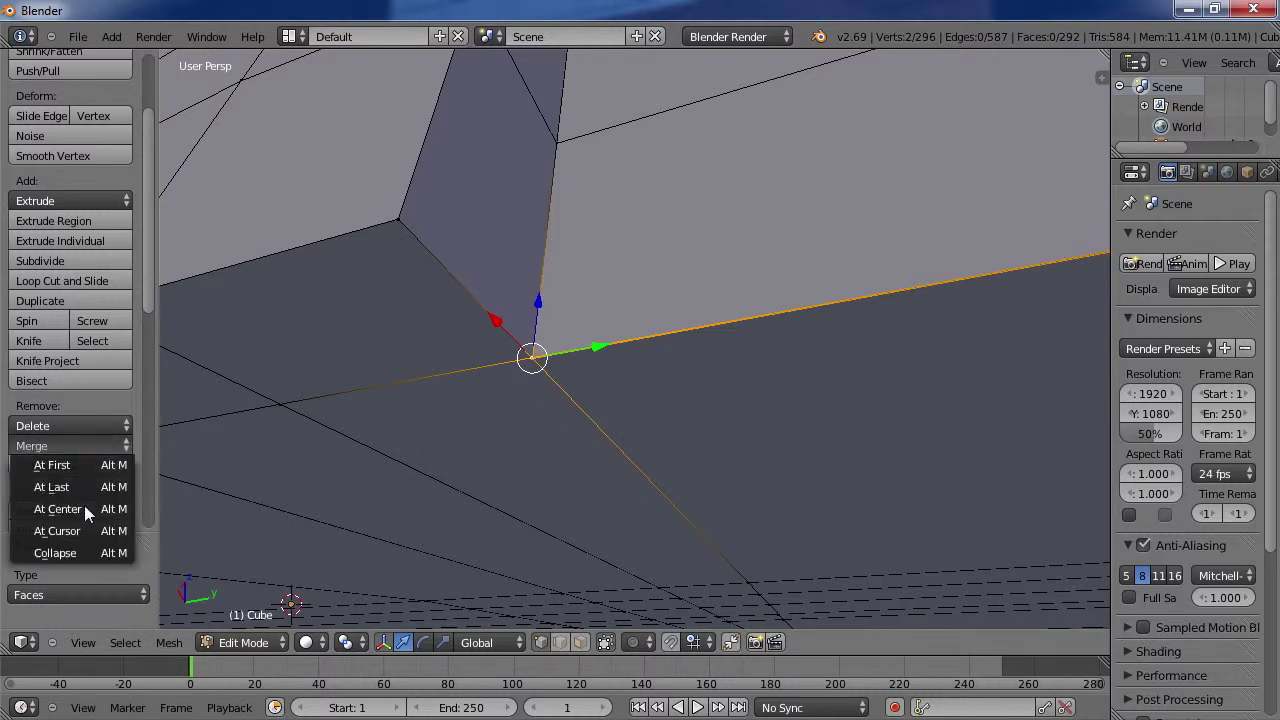
click(57, 508)
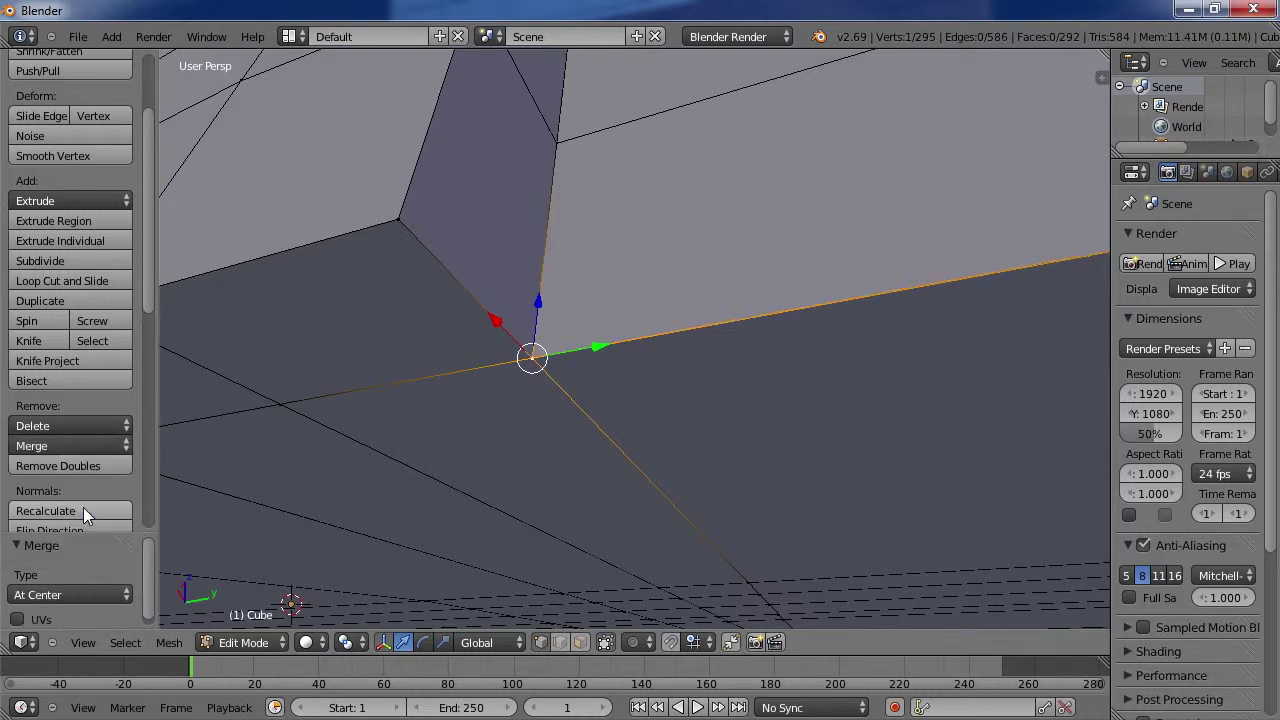
middle_drag(900, 430, 943, 400)
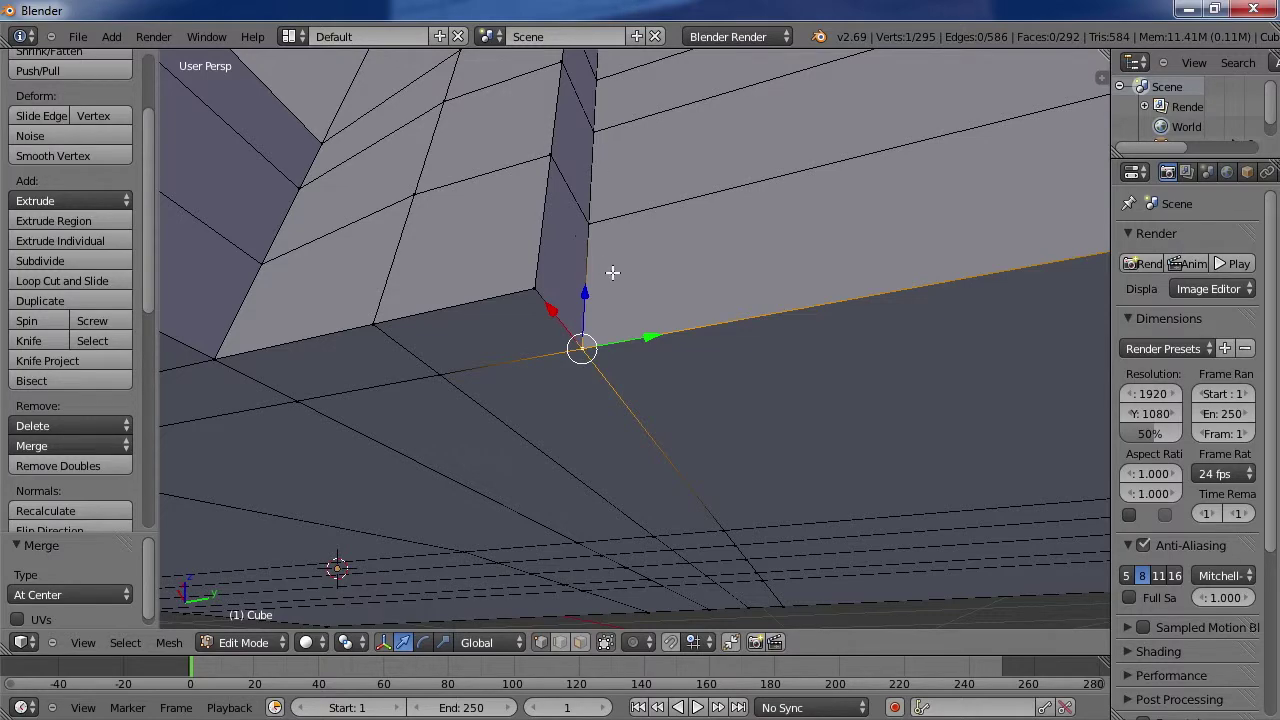
scroll(560, 295, up, 4)
scroll(543, 305, down, 4)
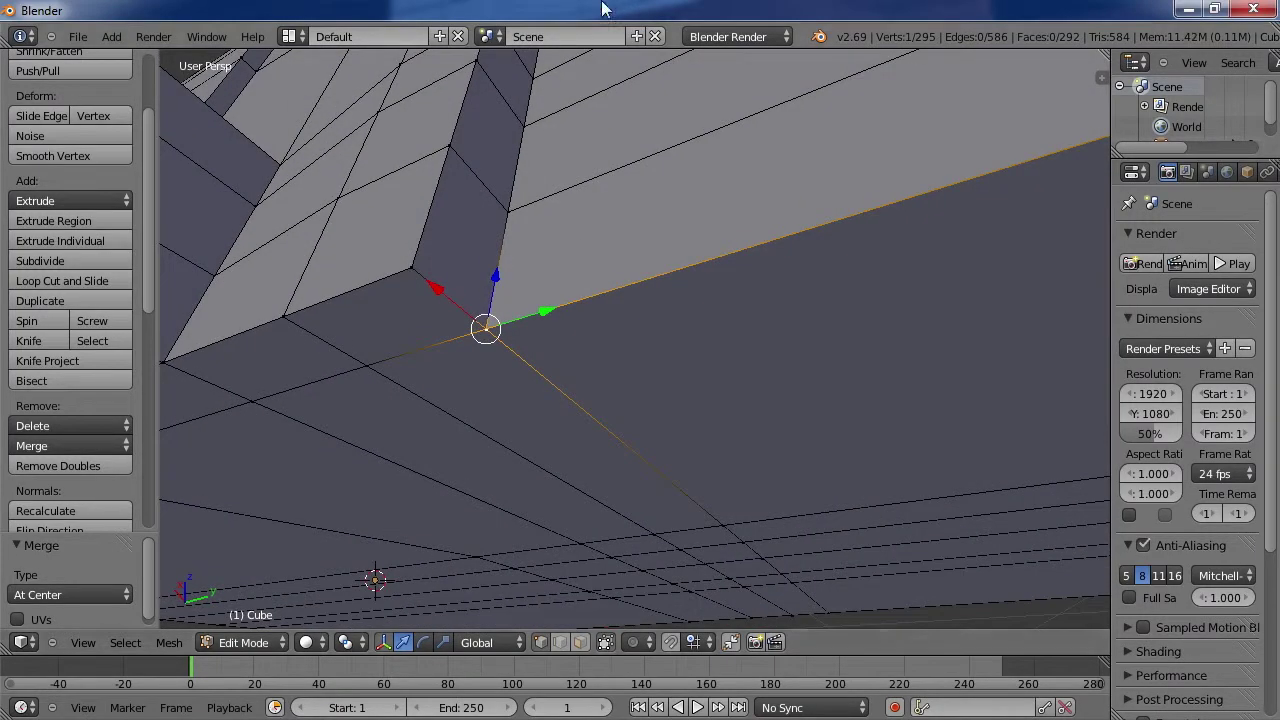
middle_drag(560, 130, 534, 206)
middle_drag(487, 349, 808, 326)
scroll(640, 337, up, 4)
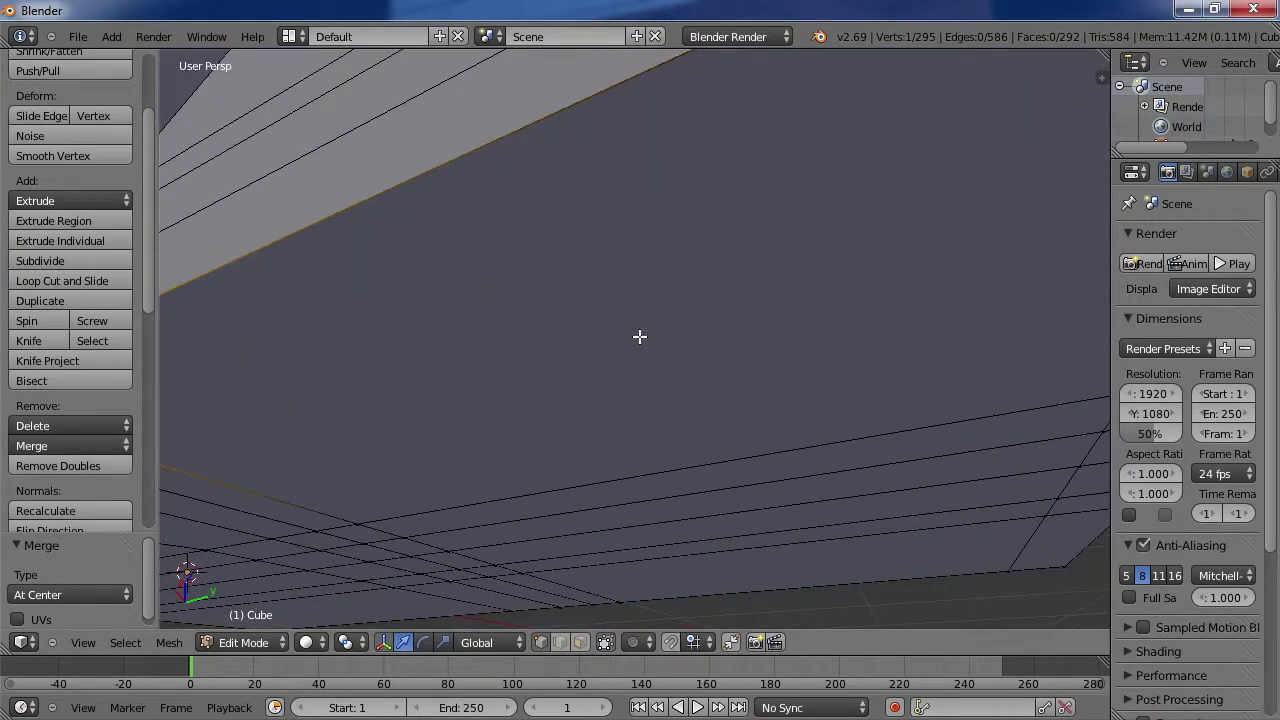
scroll(626, 343, down, 4)
Step: From an underside view, select the corner vertex at the chimney base without moving it
middle_drag(626, 343, 738, 406)
scroll(790, 395, up, 2)
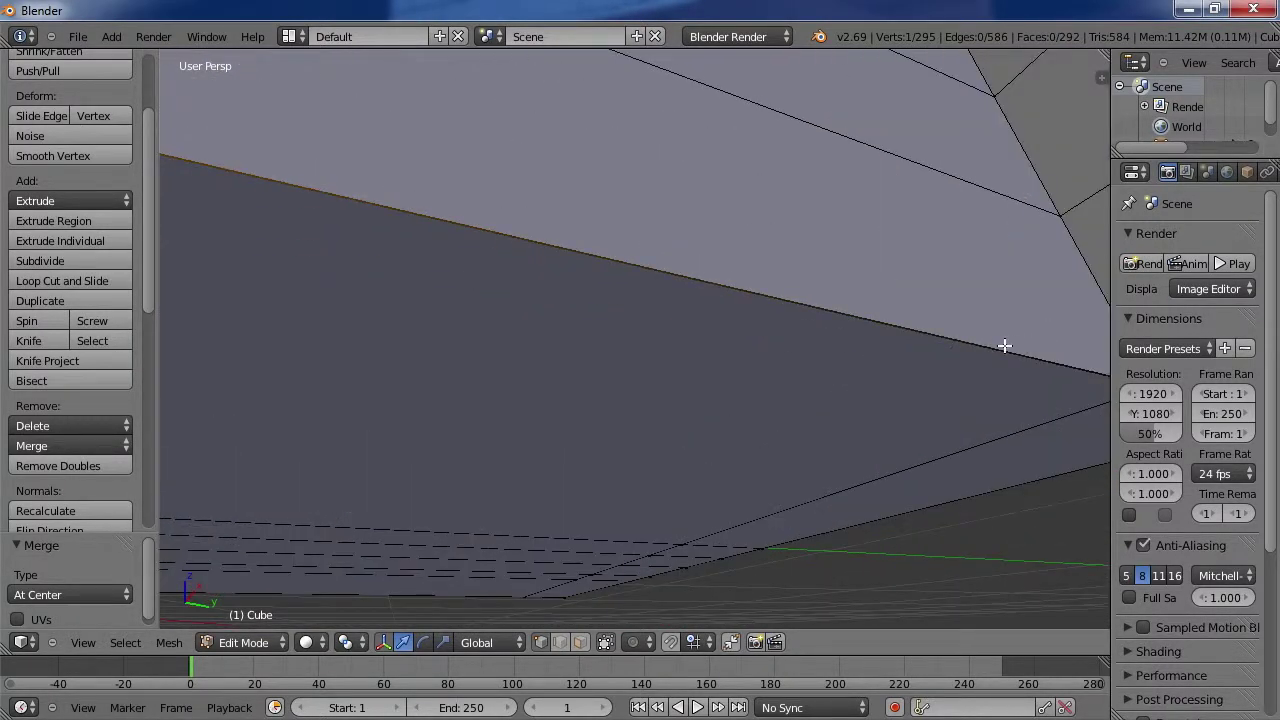
scroll(1004, 346, down, 2)
scroll(960, 354, down, 1)
right_click(880, 384)
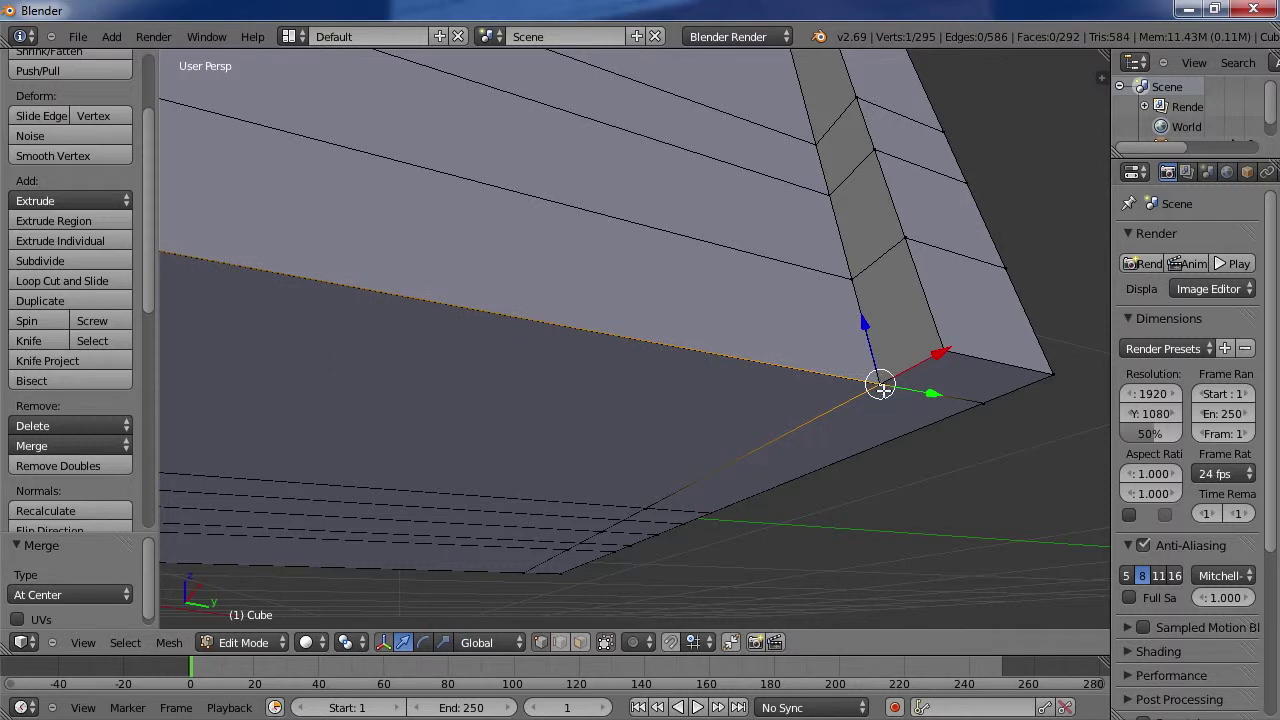
key(g)
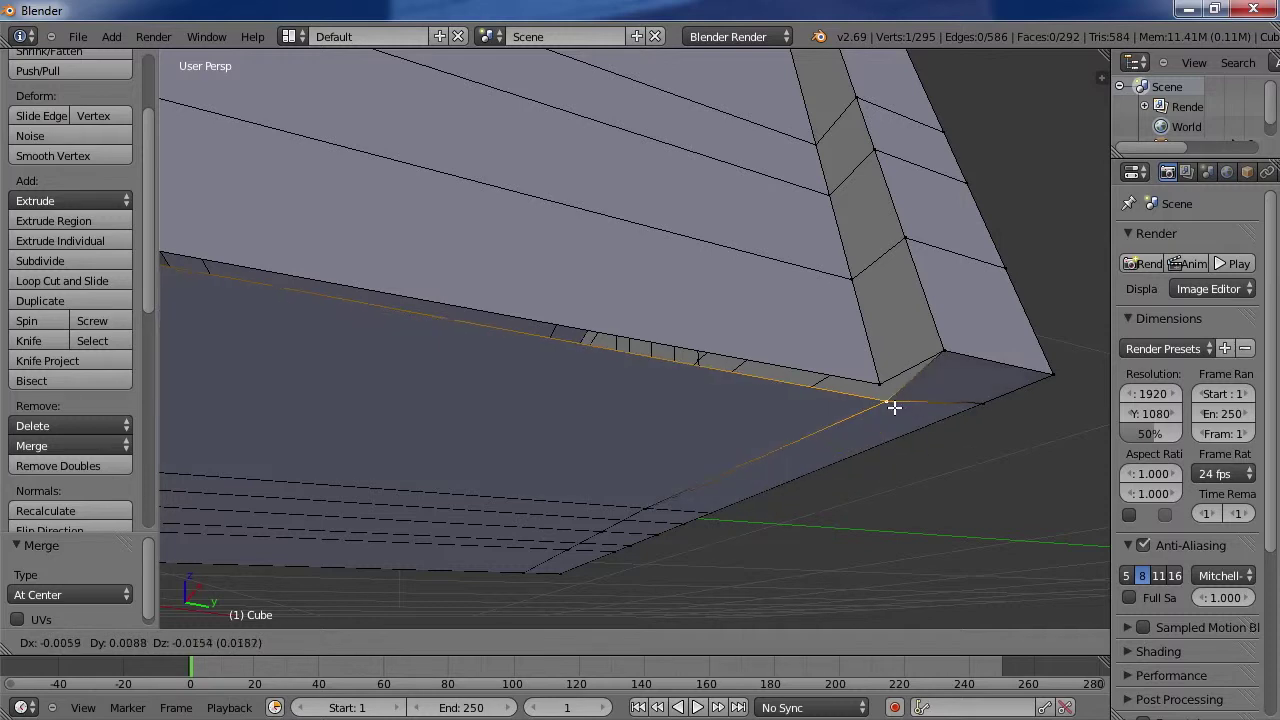
key(Escape)
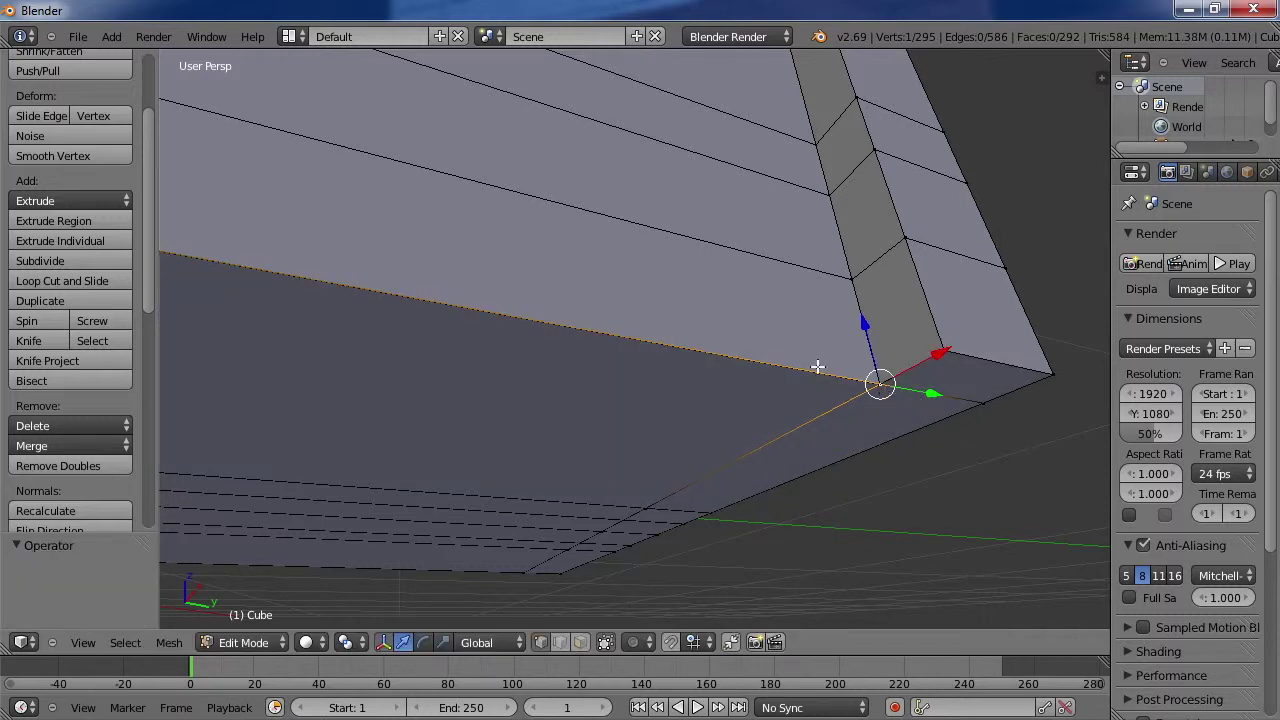
Step: Border-select both vertices at the edge's lower end and merge them At Center
middle_drag(923, 424, 867, 446)
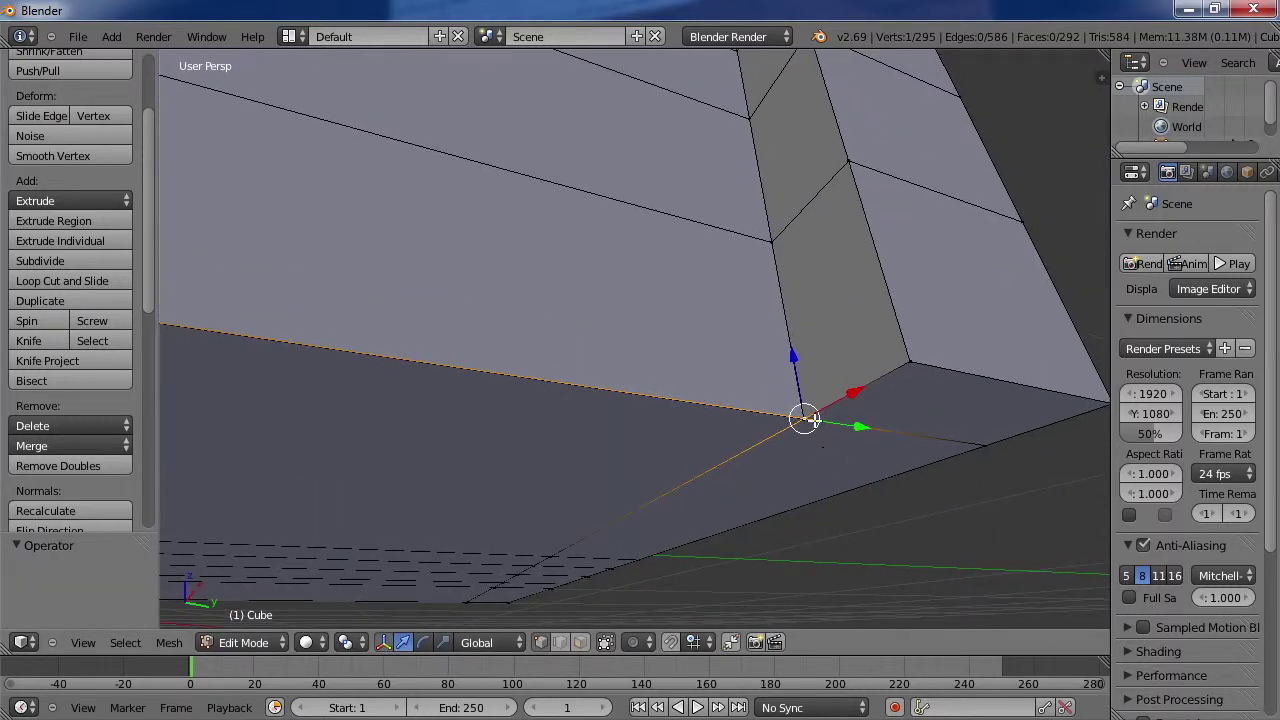
click(122, 644)
click(138, 625)
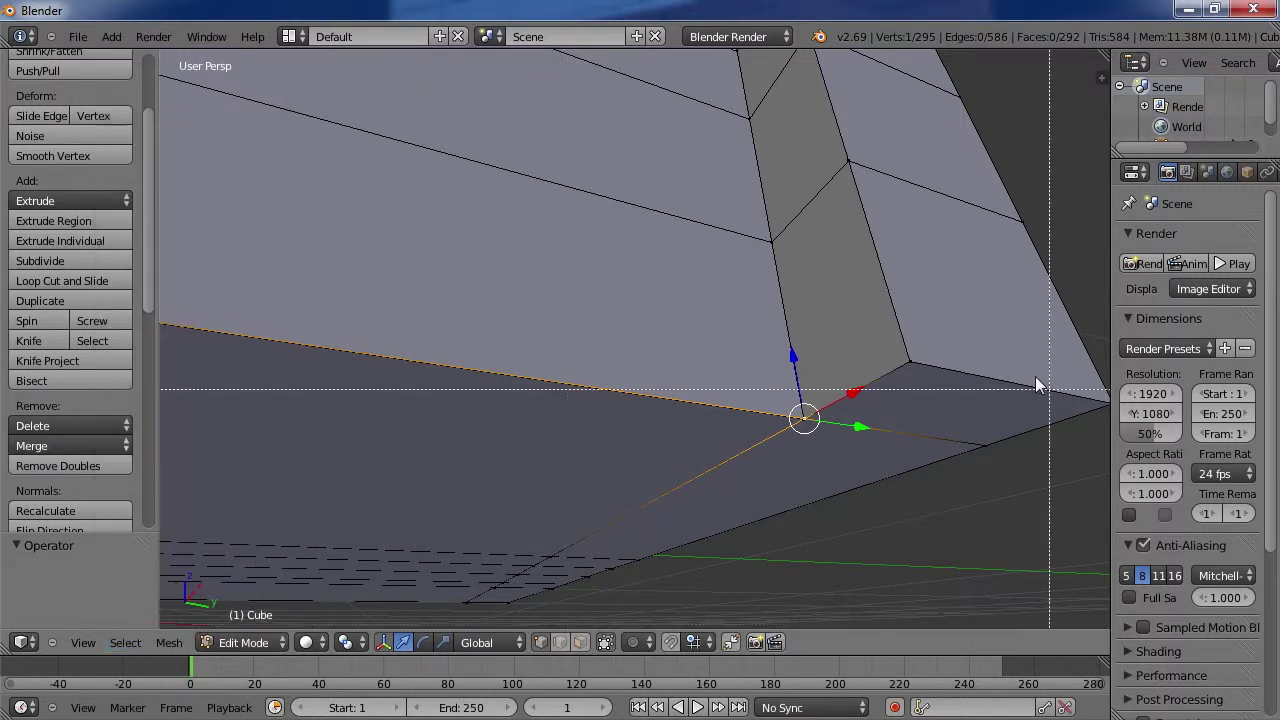
drag(752, 322, 812, 422)
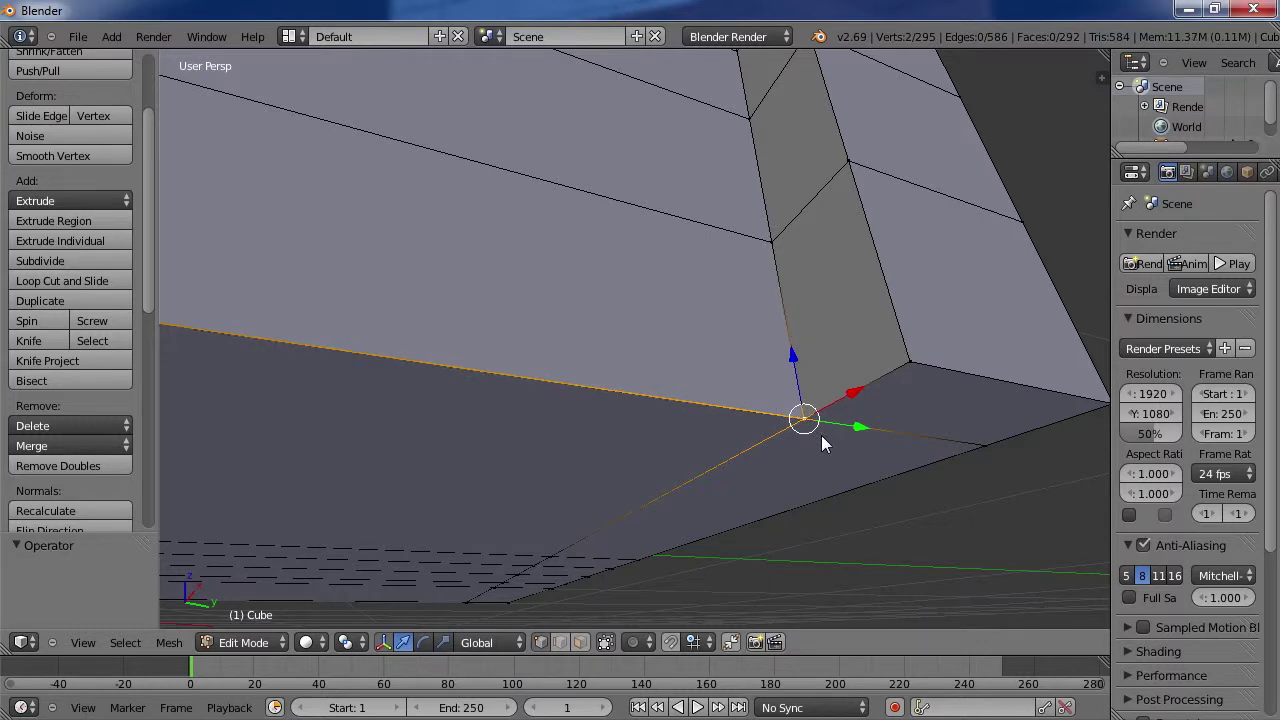
click(58, 443)
click(62, 508)
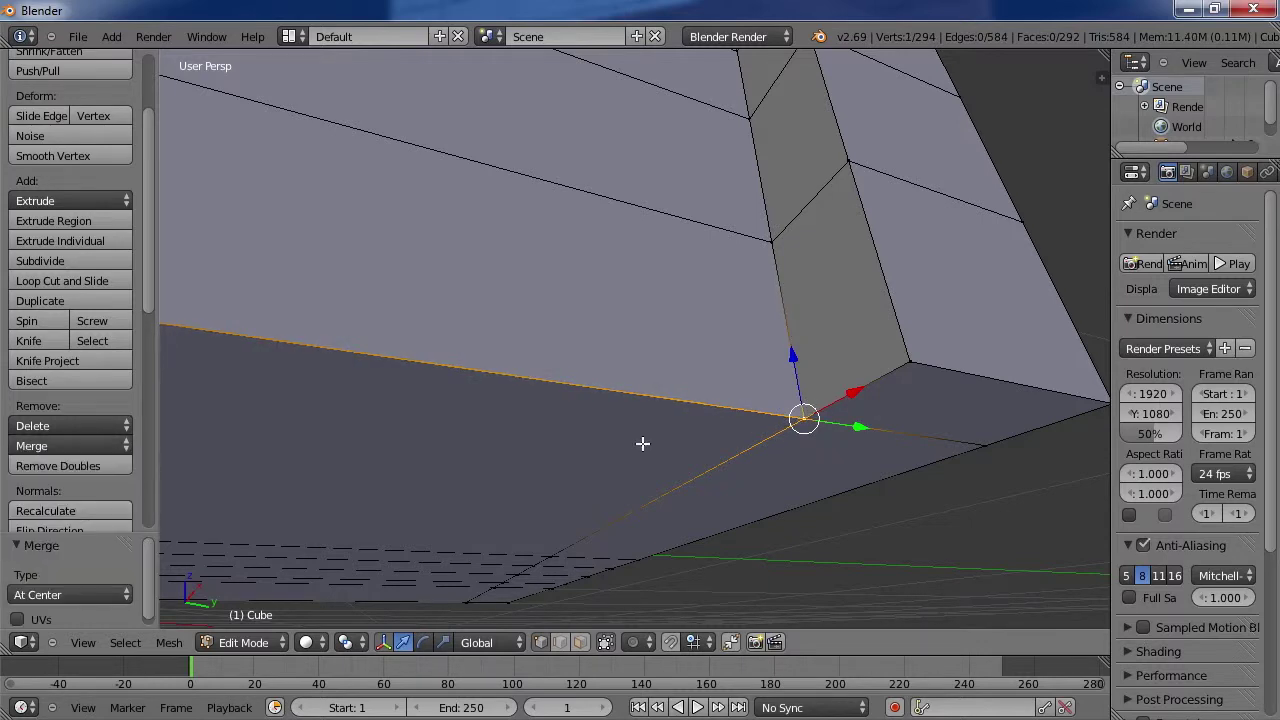
scroll(643, 443, down, 4)
middle_drag(629, 314, 699, 341)
scroll(560, 435, down, 3)
scroll(714, 400, up, 4)
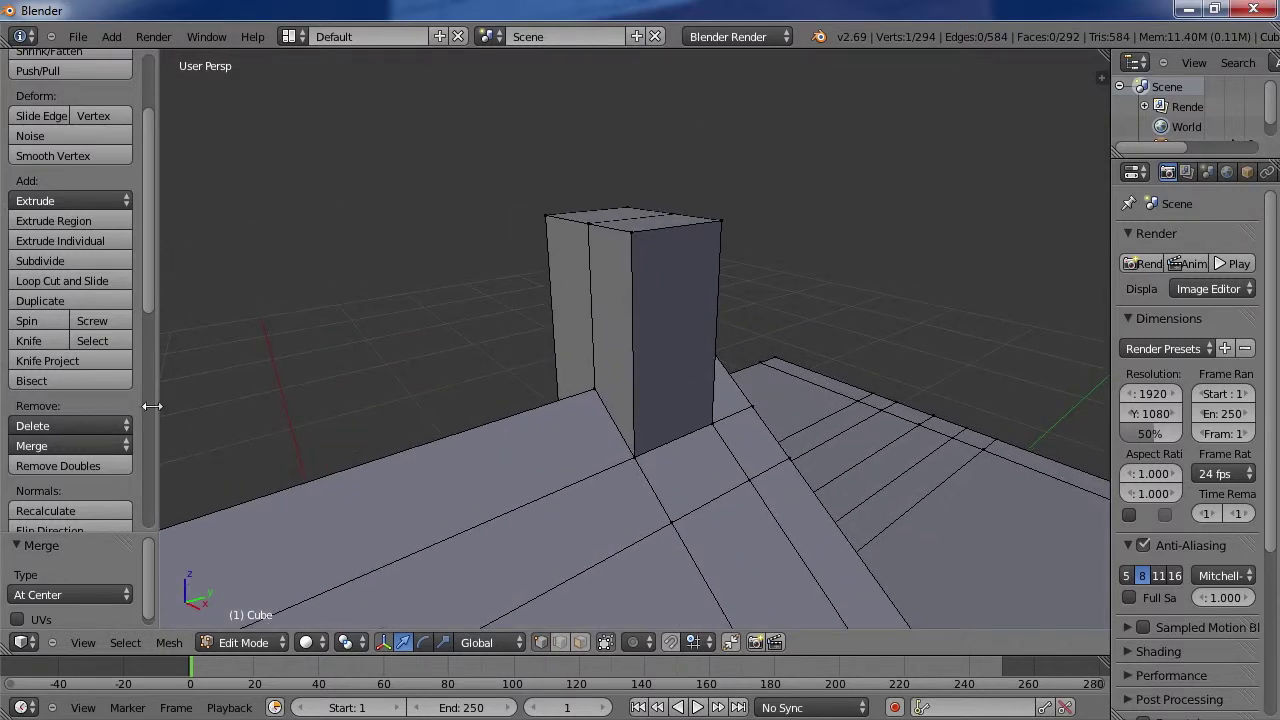
key(alt+Tab)
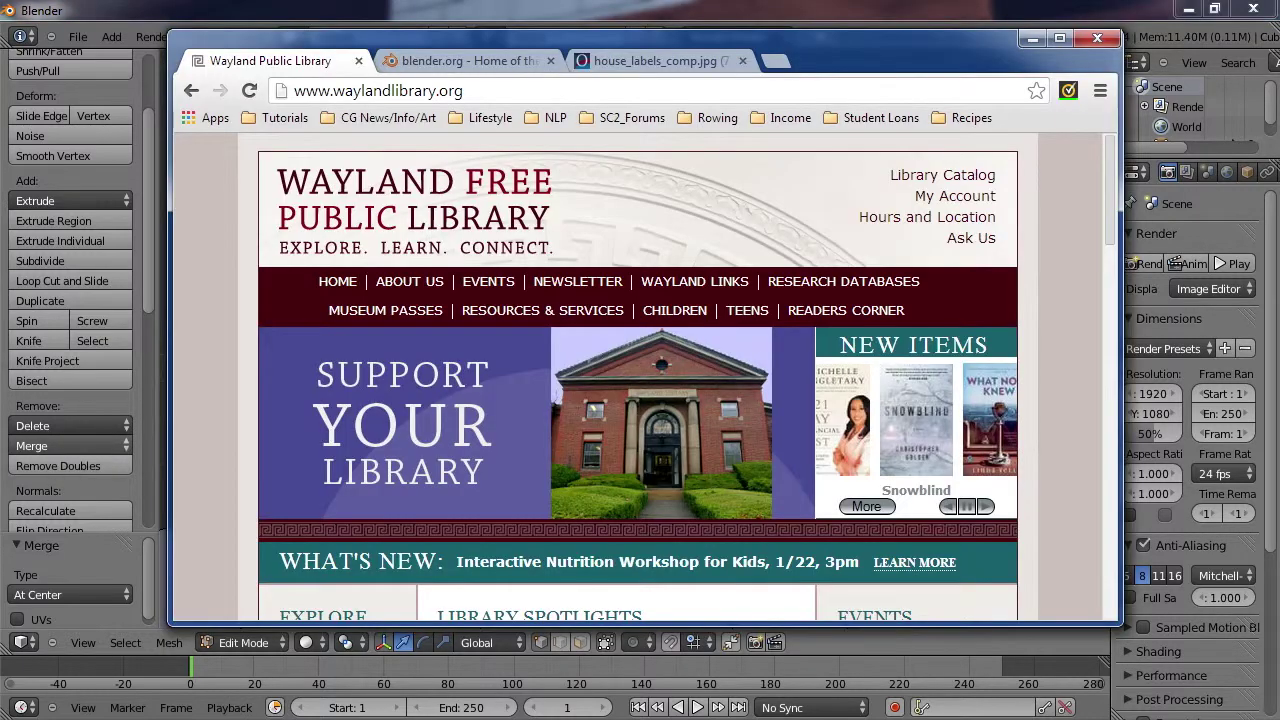
click(655, 60)
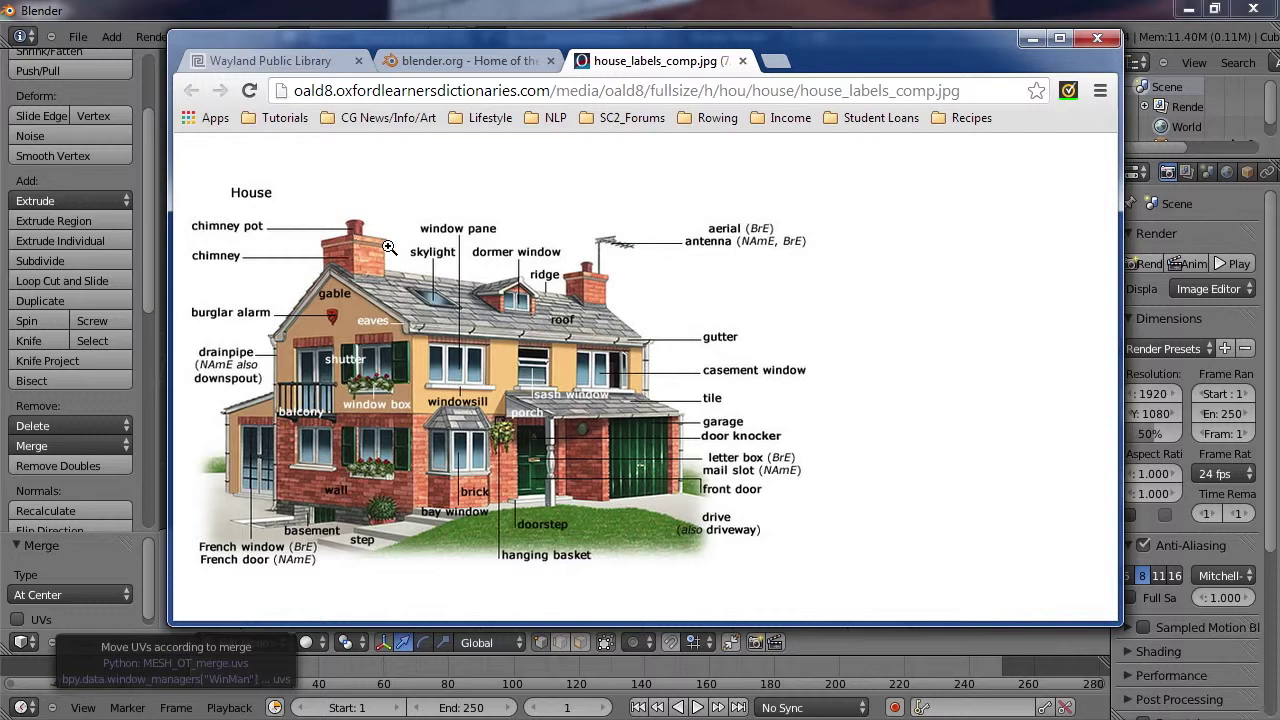
key(alt+Tab)
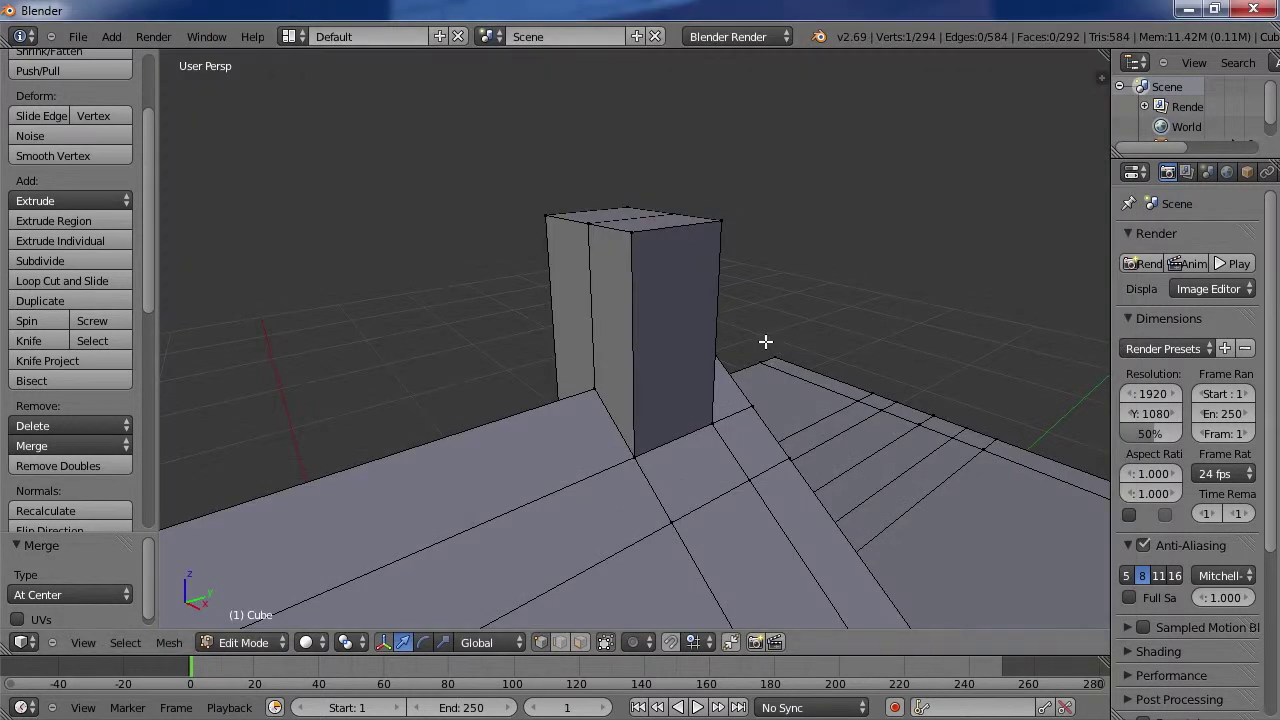
Step: Cut a new edge loop around the middle of the chimney box
middle_drag(776, 362, 772, 507)
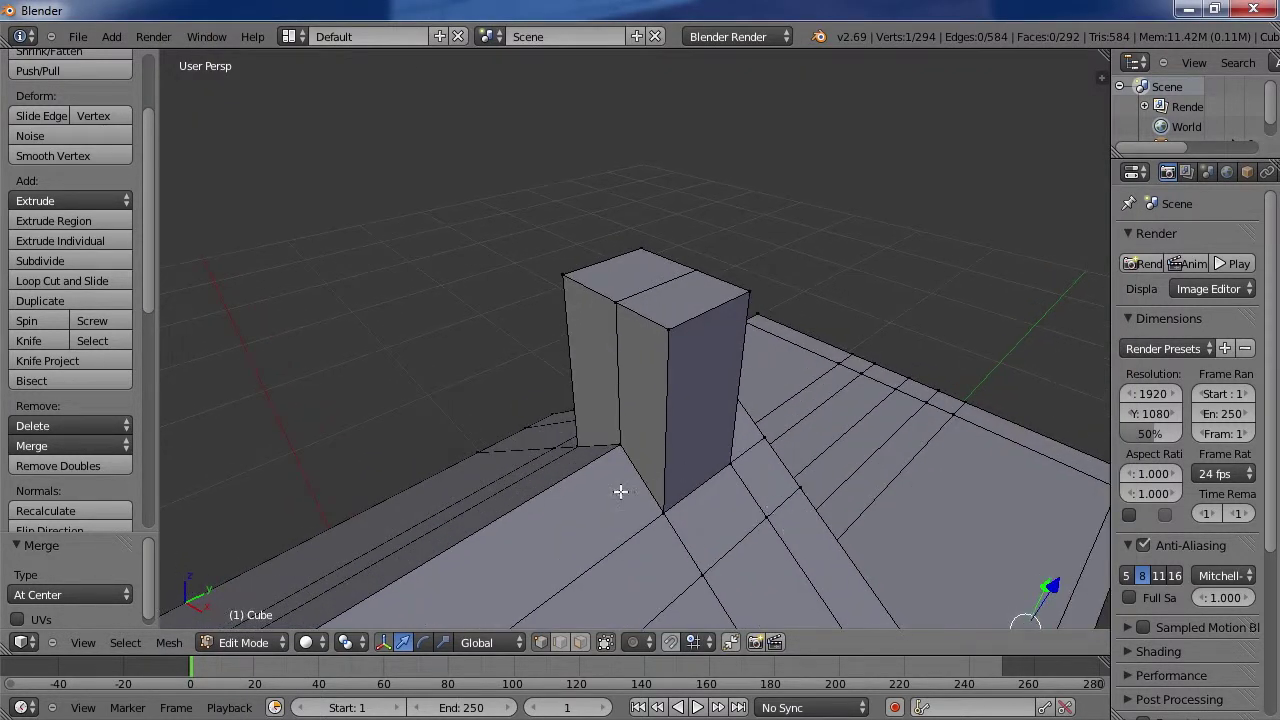
scroll(813, 553, down, 3)
middle_drag(813, 553, 638, 391)
scroll(686, 309, down, 3)
scroll(609, 420, up, 2)
scroll(638, 391, up, 3)
scroll(643, 437, up, 2)
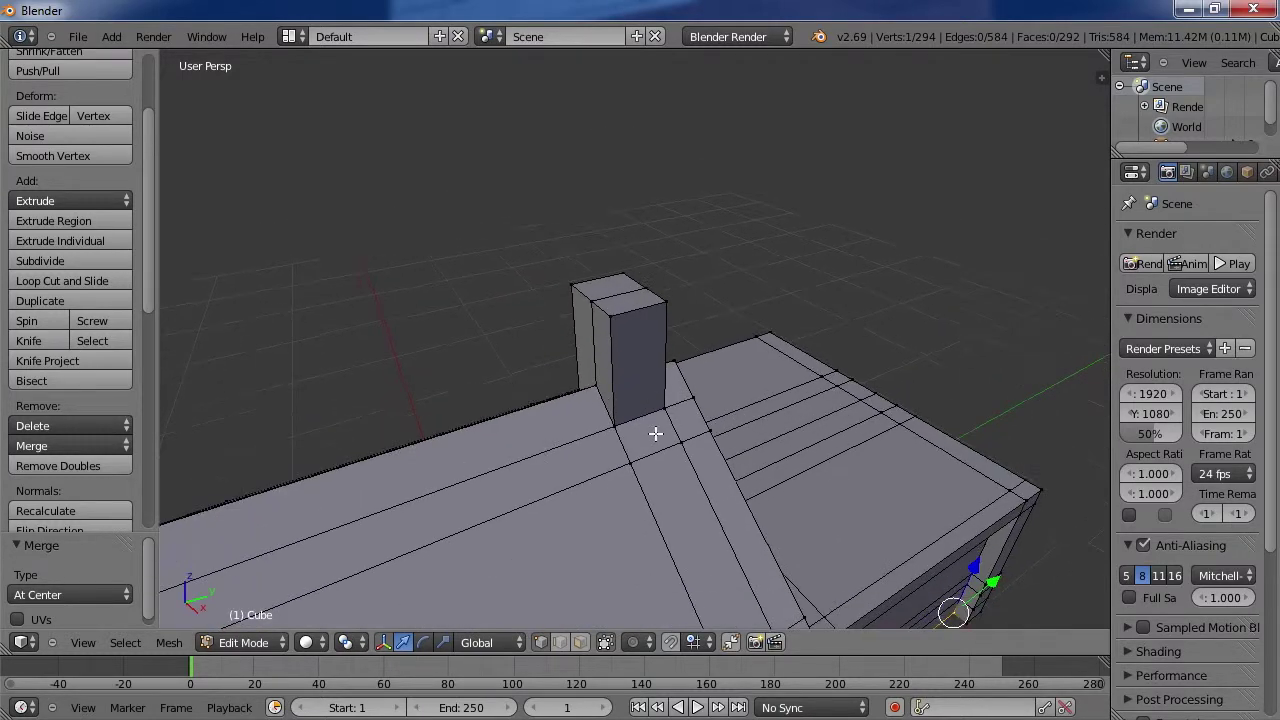
middle_drag(662, 440, 683, 432)
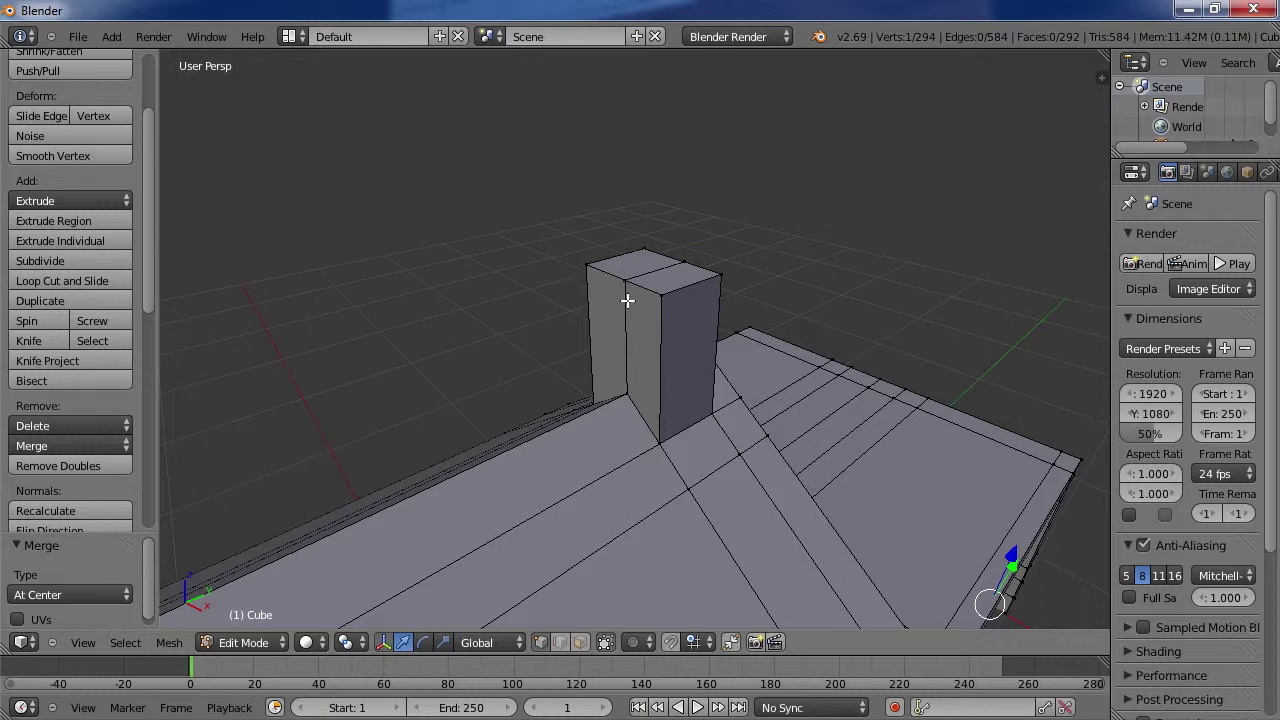
click(62, 281)
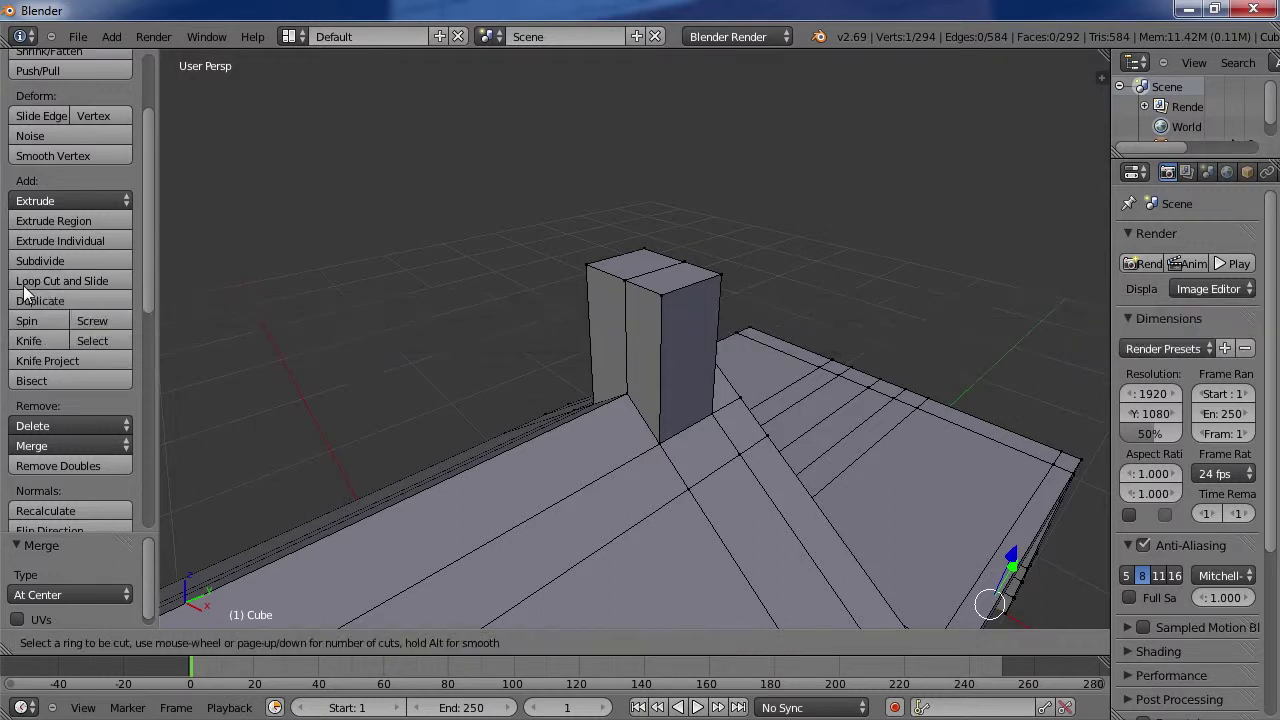
click(653, 338)
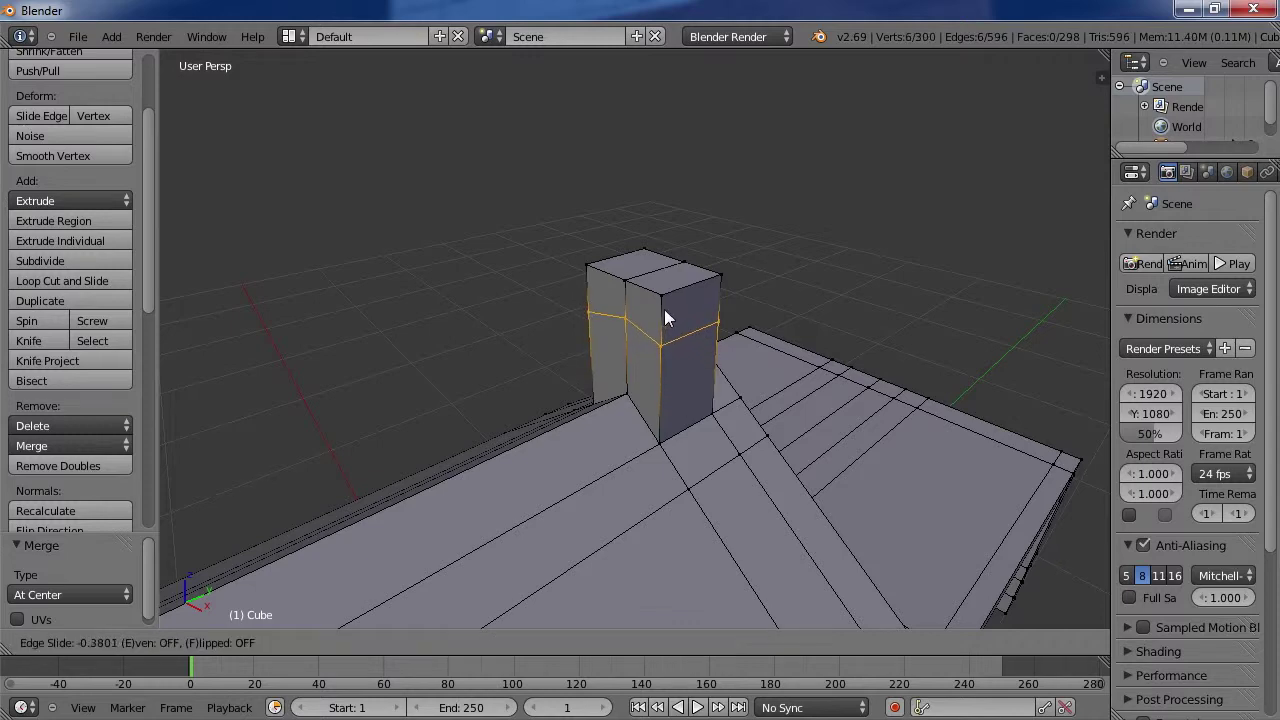
click(665, 307)
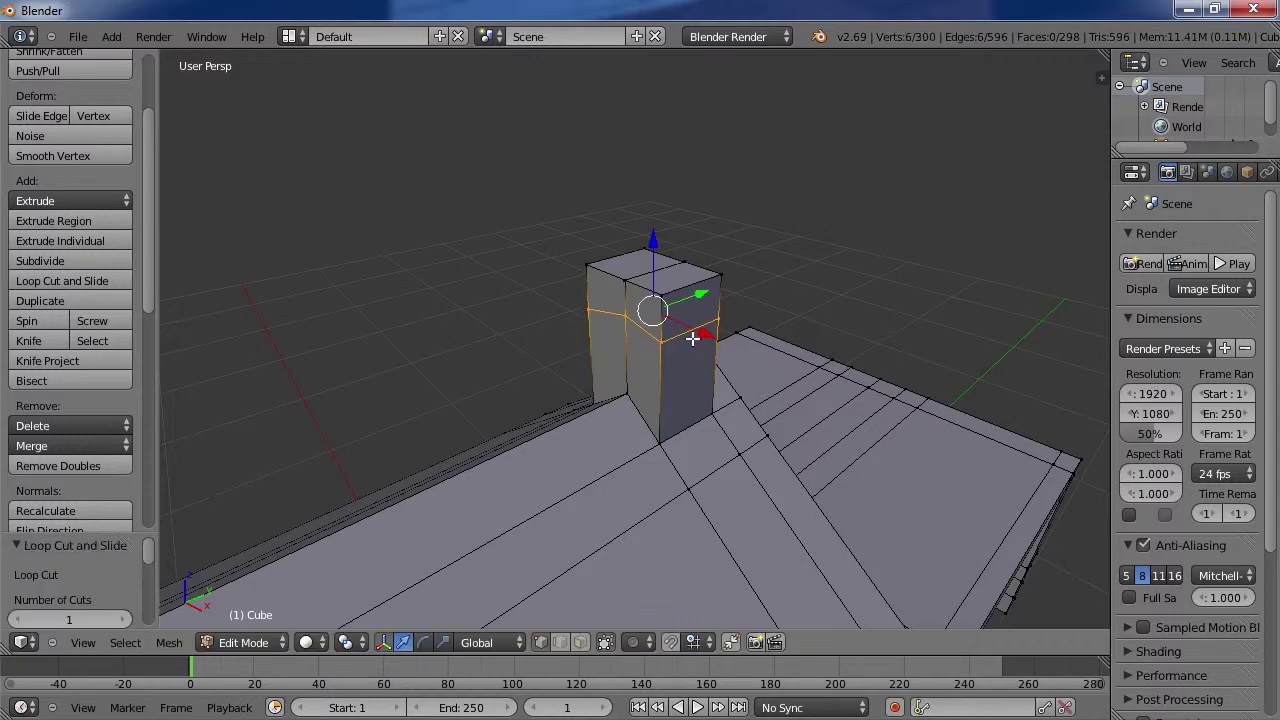
Step: Flatten the edge loop with a Z scale of 0 and raise it near the top
mouse_move(694, 334)
middle_down()
mouse_move(710, 297)
mouse_move(688, 342)
middle_up()
scroll(688, 342, down, 5)
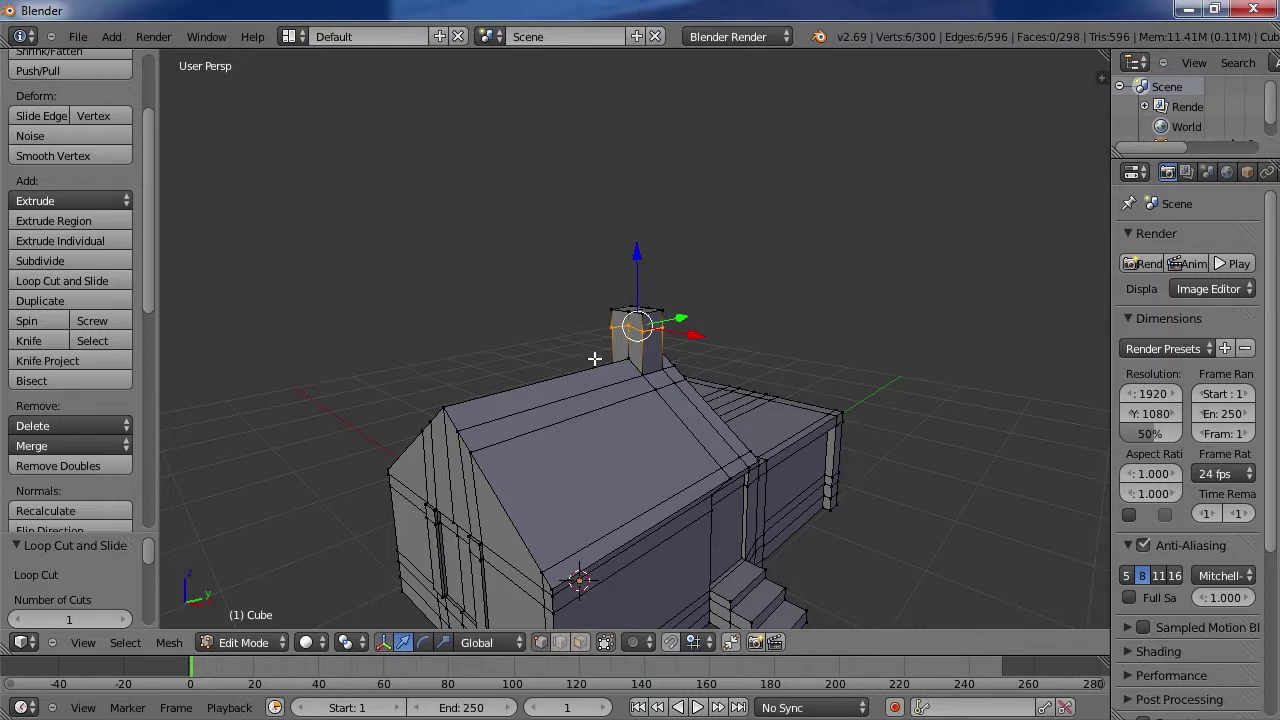
scroll(600, 360, up, 8)
key(s)
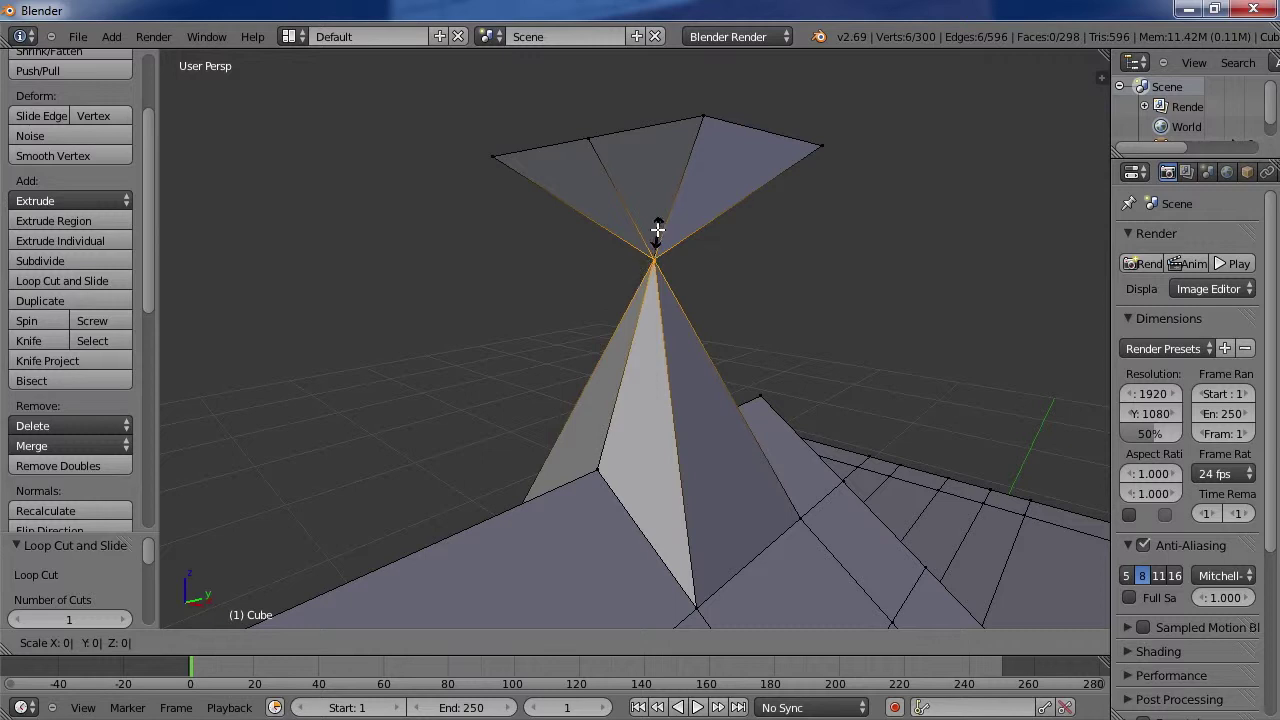
key(Escape)
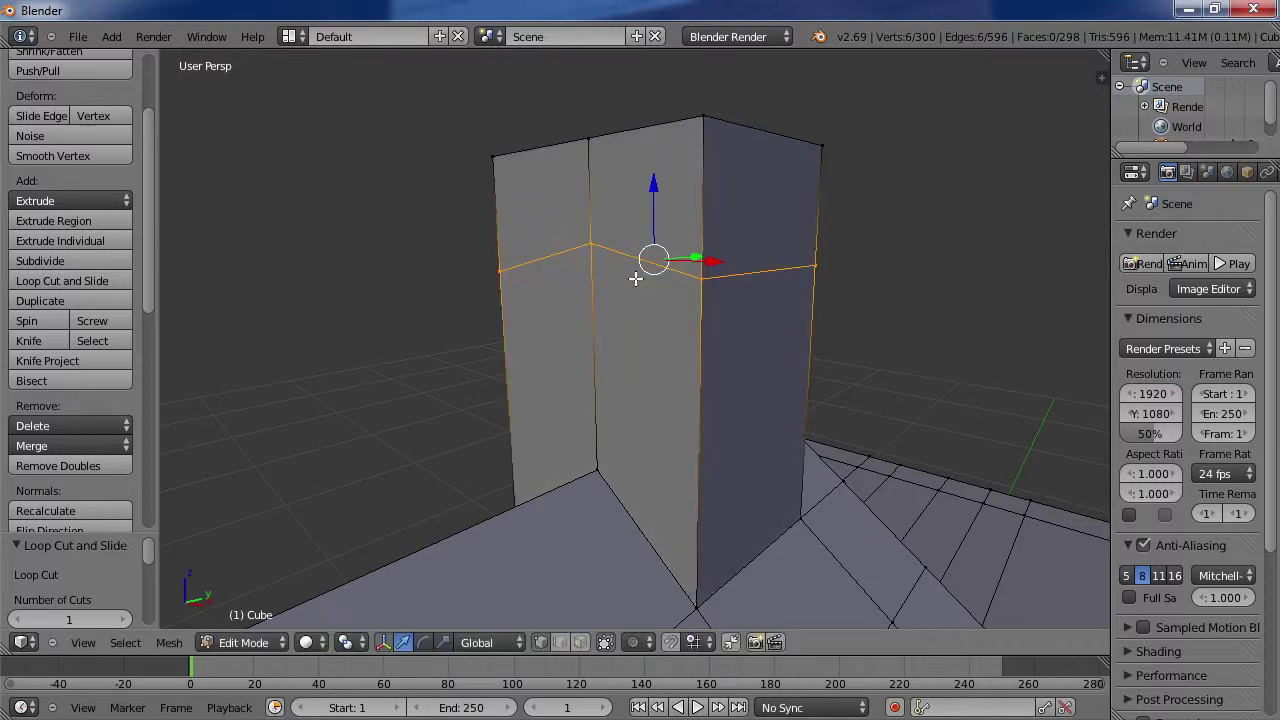
key(s)
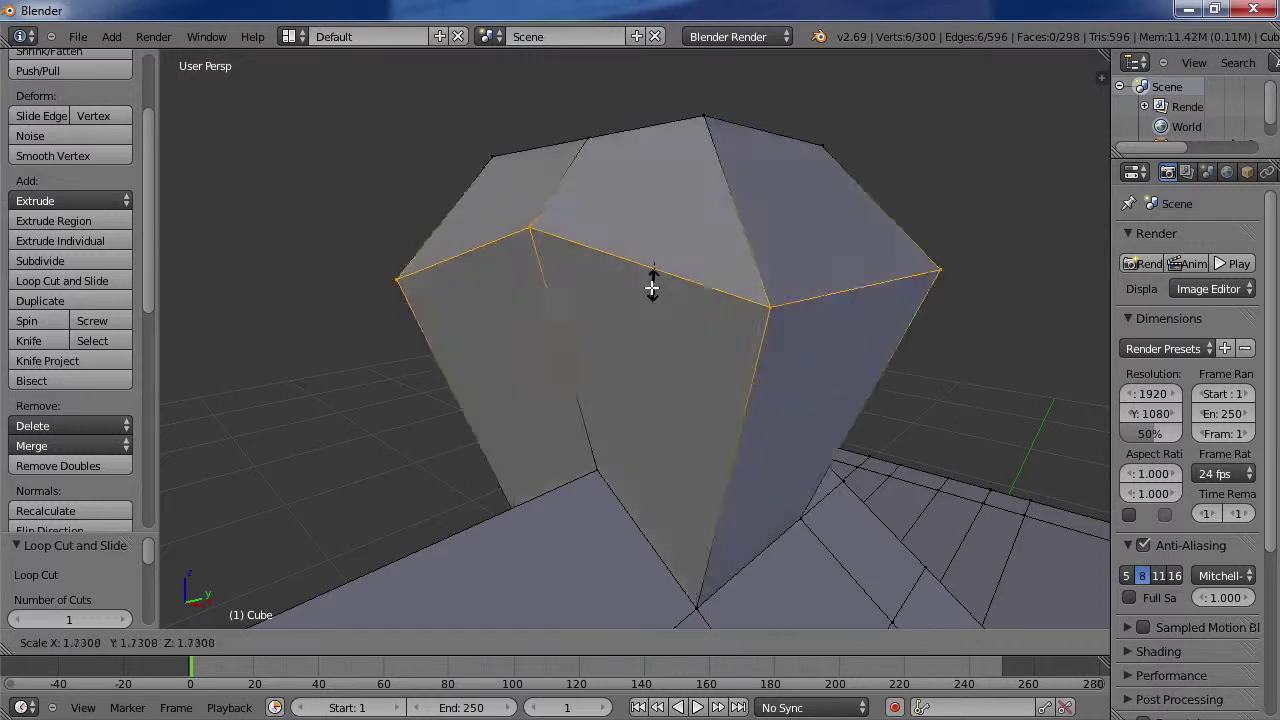
key(z)
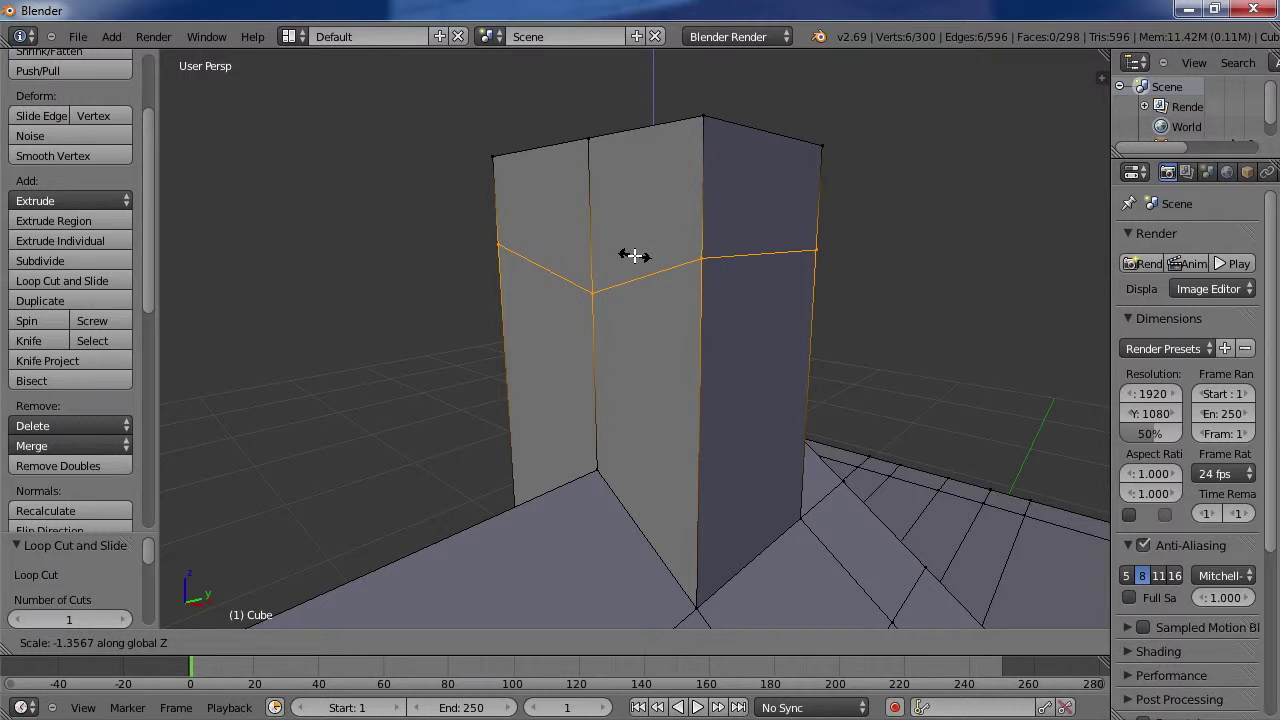
text(0)
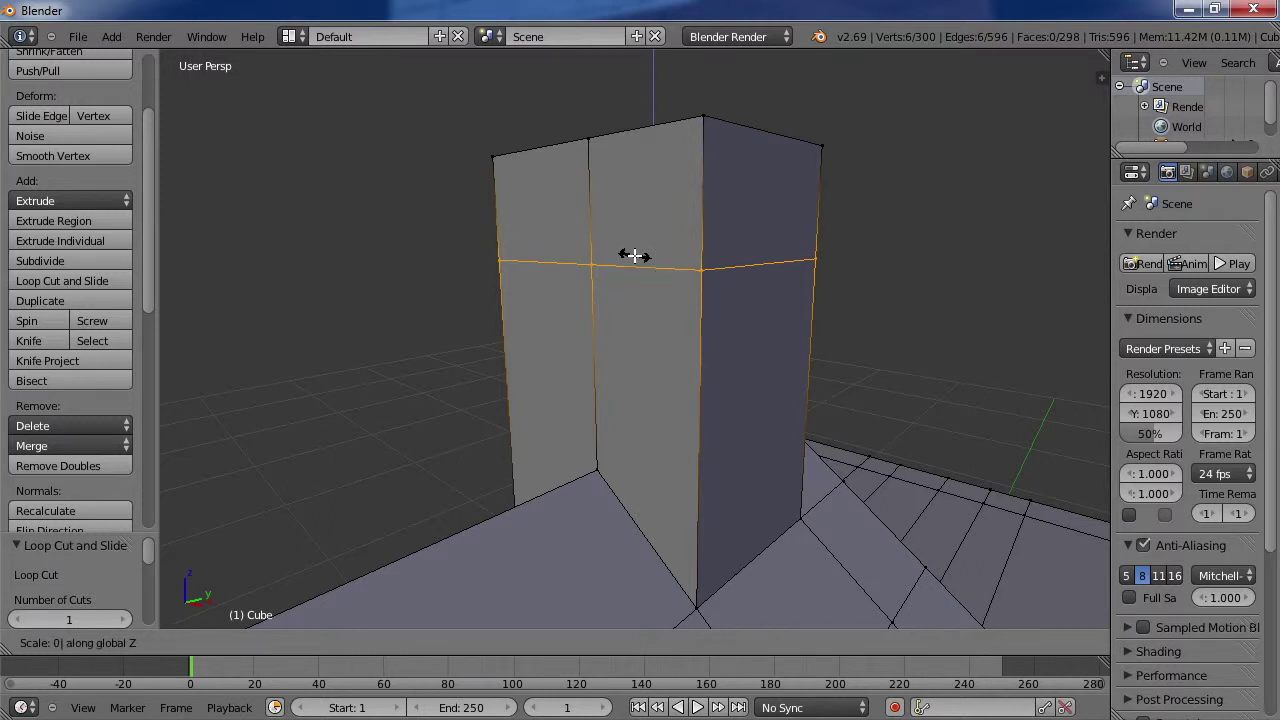
key(Return)
middle_drag(728, 224, 730, 285)
drag(645, 287, 651, 238)
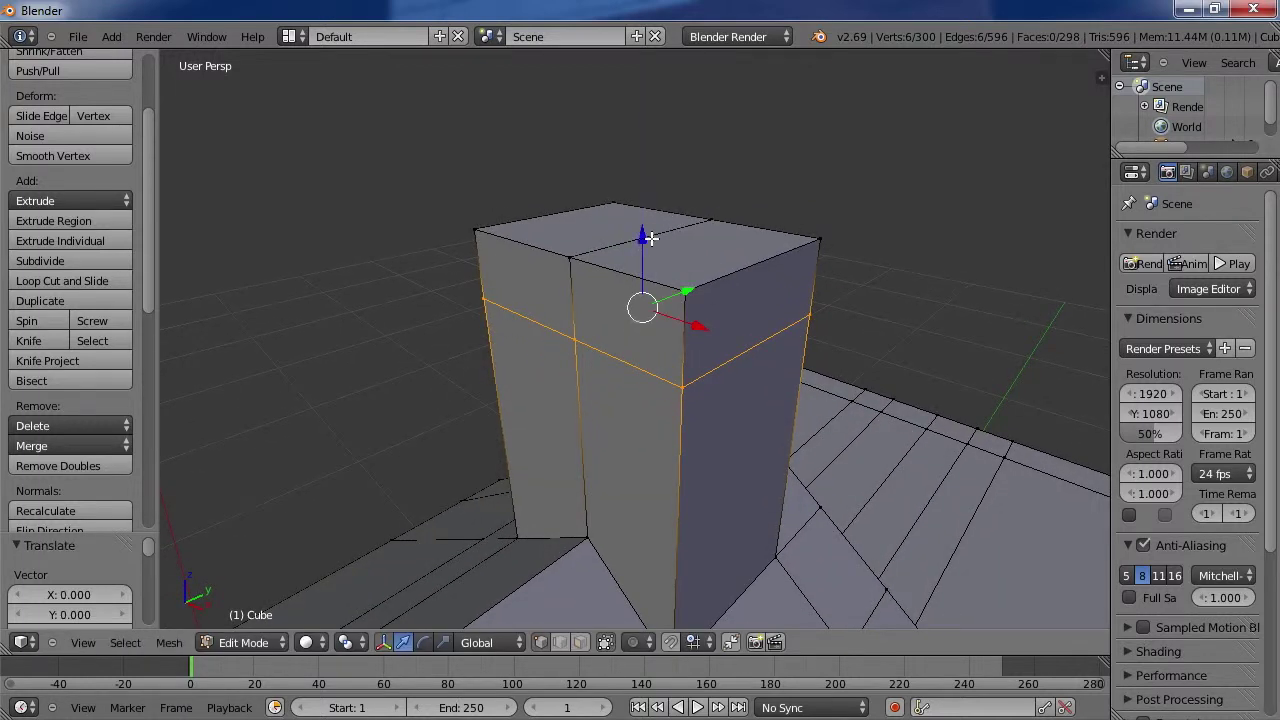
Step: Add another edge loop just below the chimney top
click(53, 279)
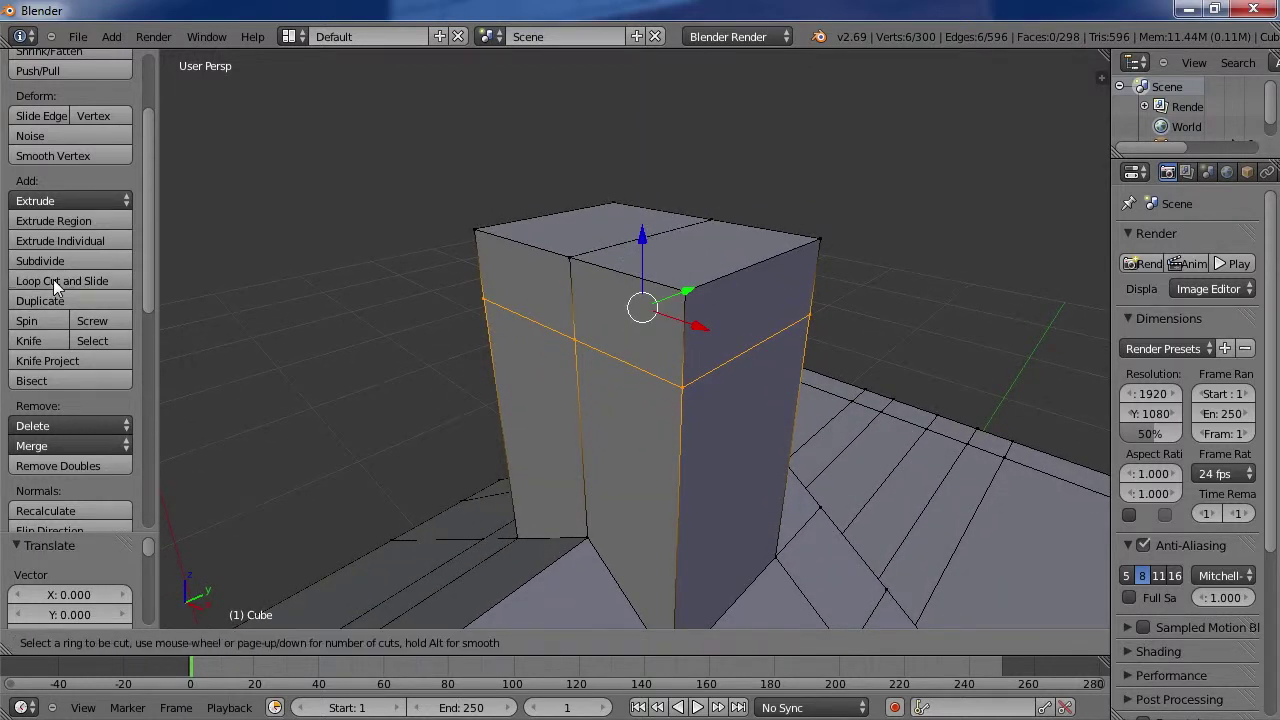
click(677, 312)
click(676, 323)
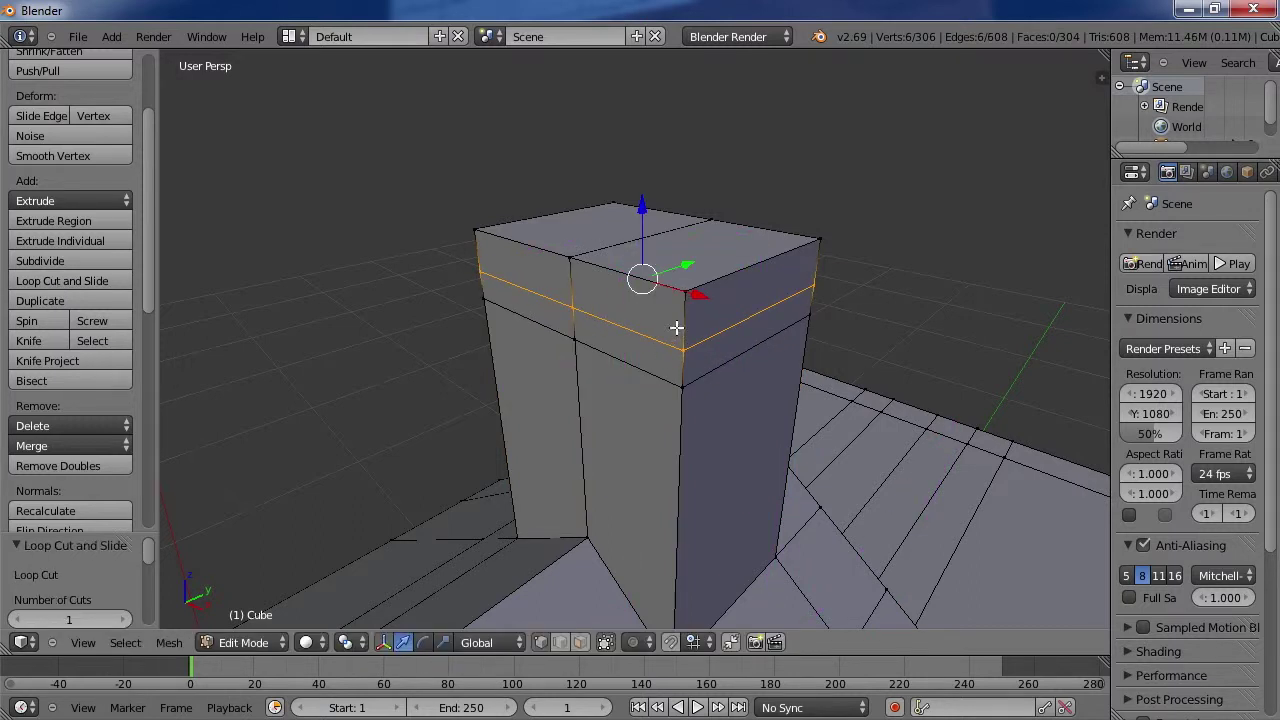
Step: In Face select mode, select all faces of the top band plus the chimney's top face
click(581, 642)
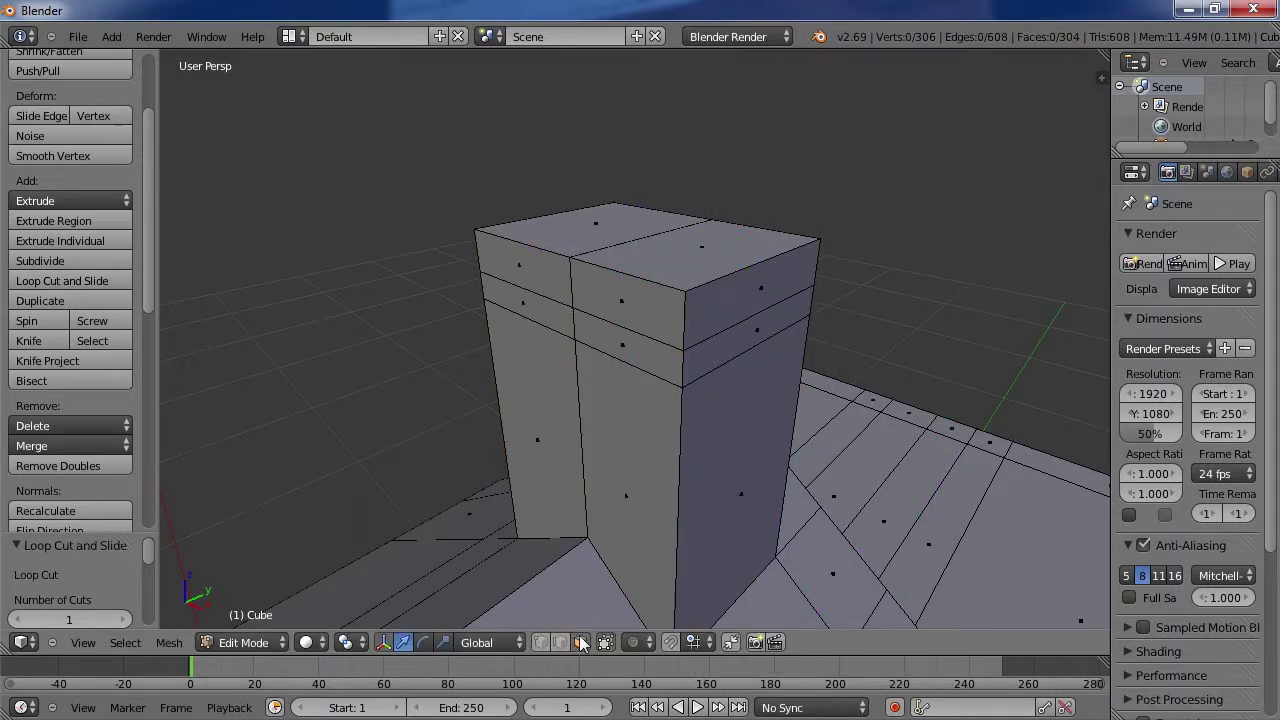
right_click(521, 269)
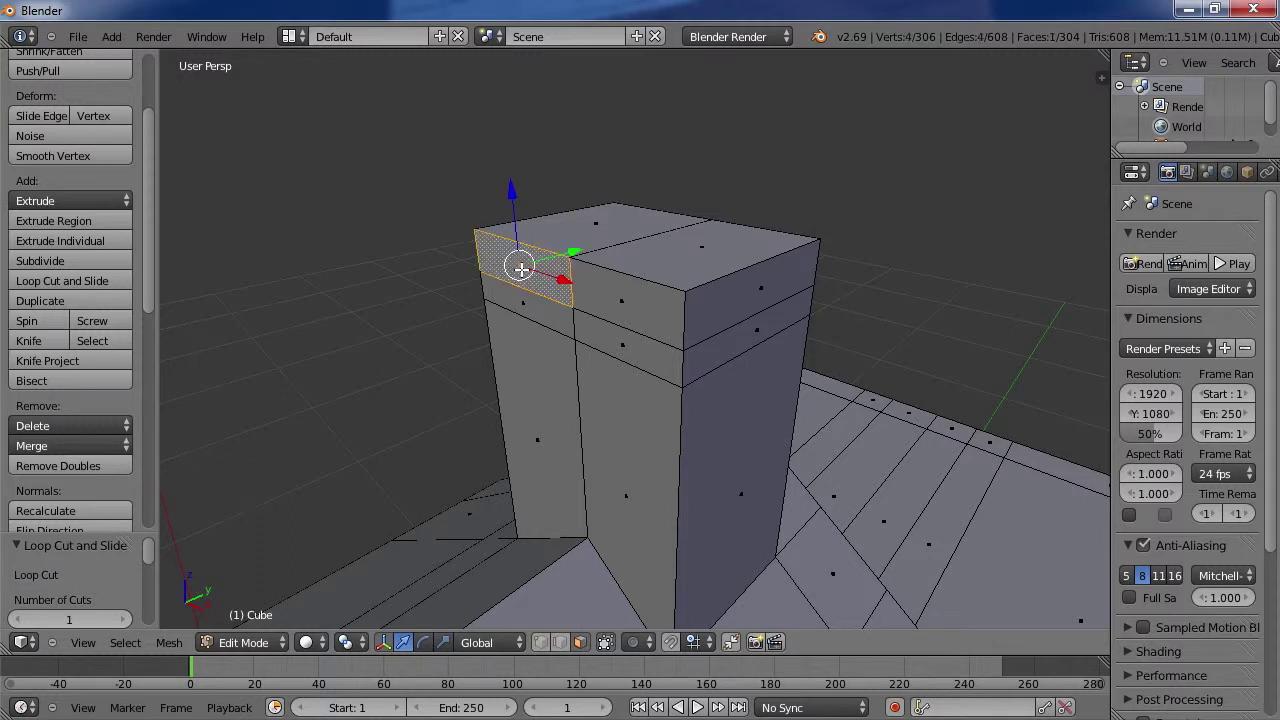
shift+right_click(621, 302)
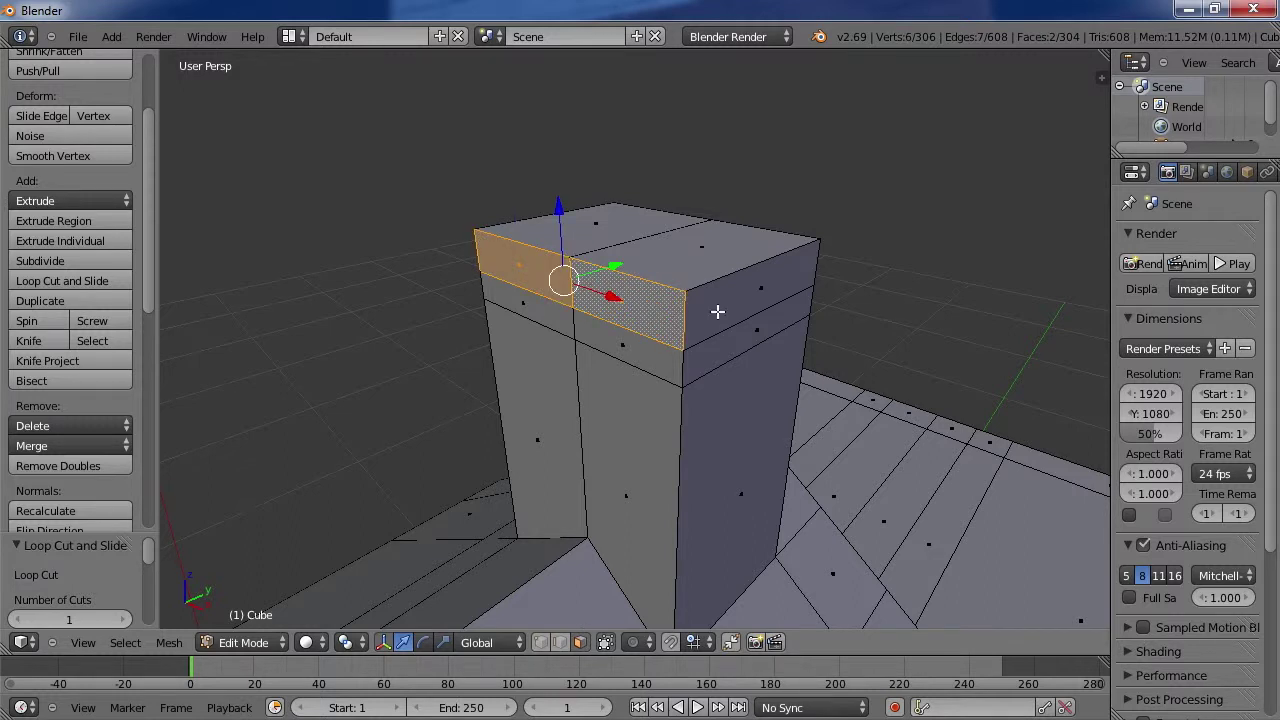
shift+right_click(754, 292)
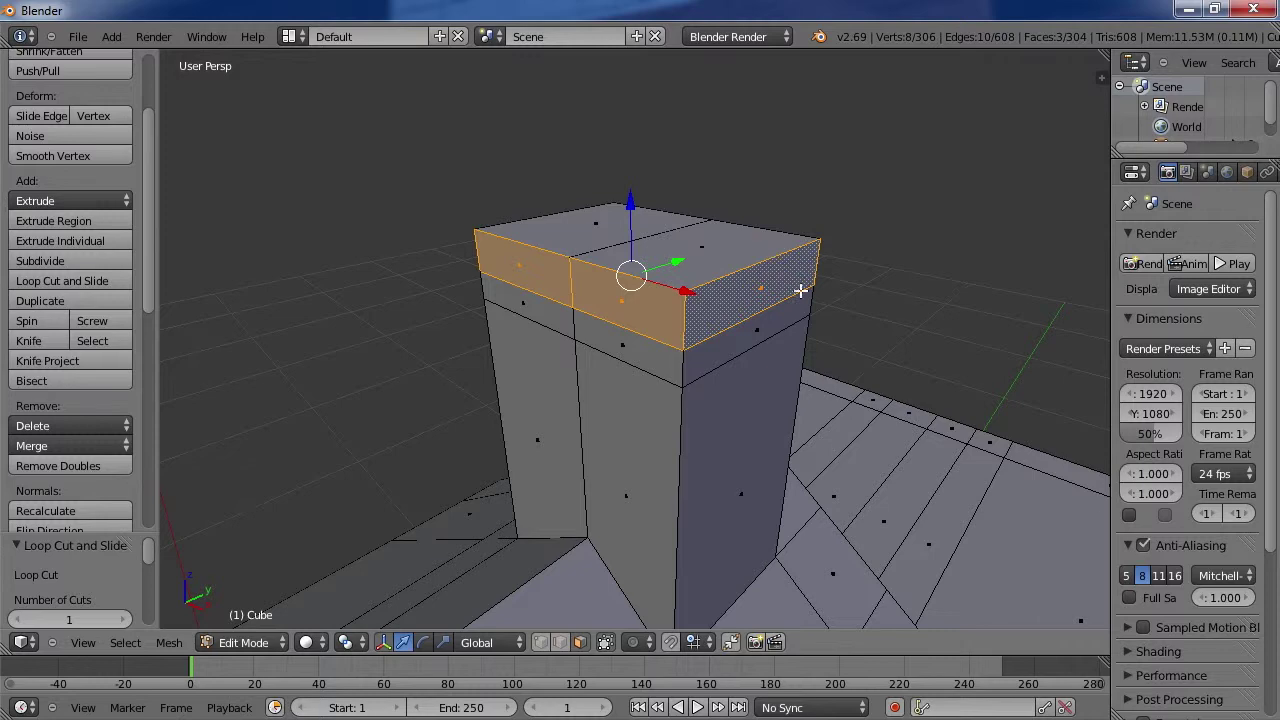
middle_drag(829, 279, 808, 307)
scroll(650, 363, up, 2)
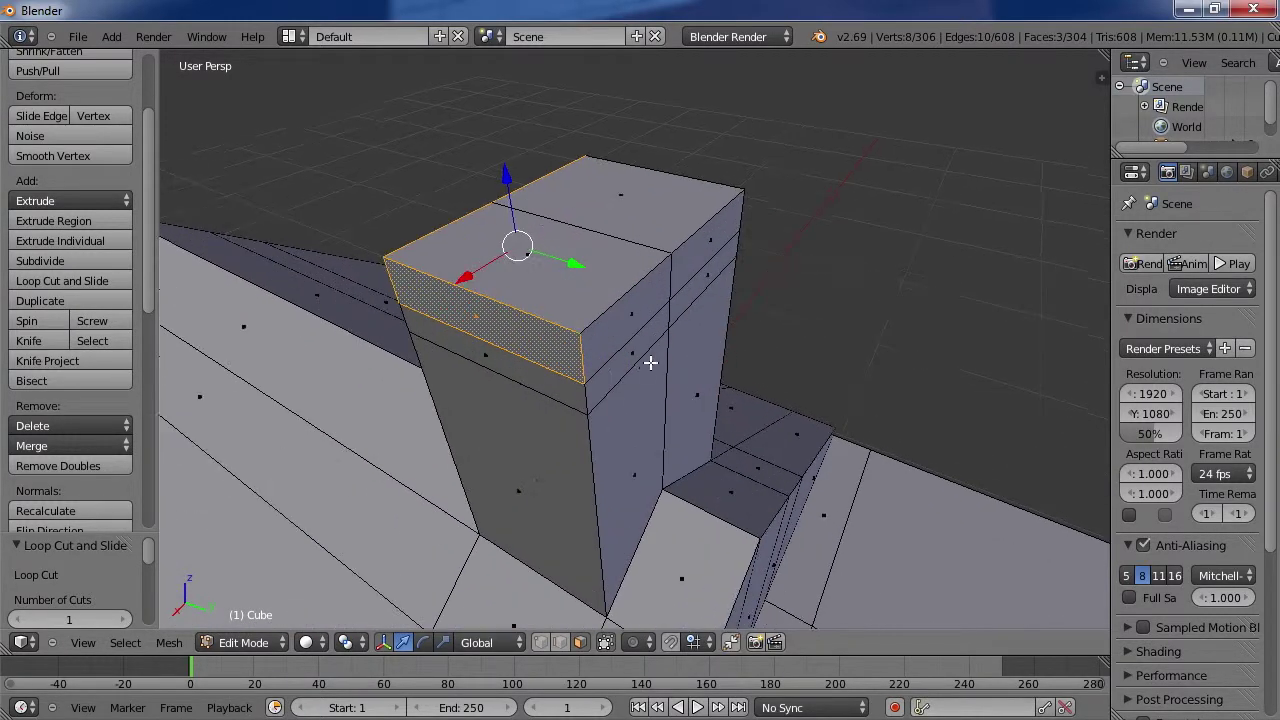
shift+right_click(632, 310)
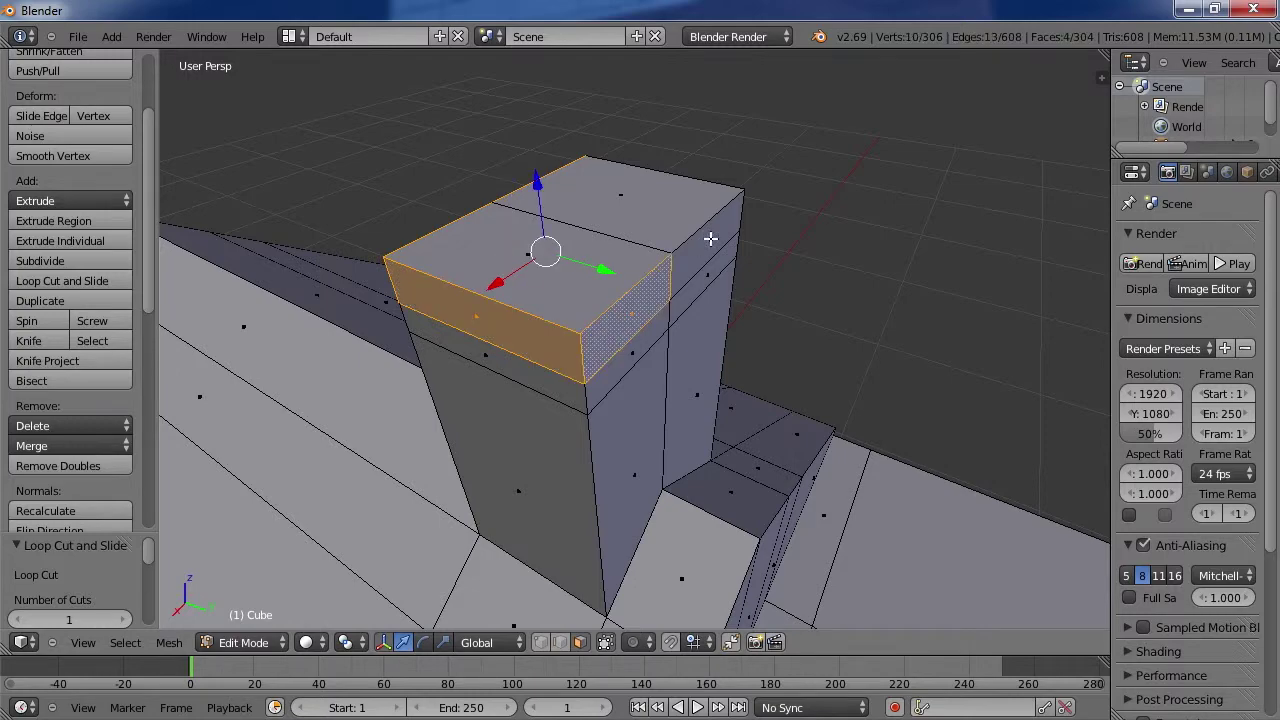
shift+right_click(715, 236)
middle_drag(749, 240, 547, 243)
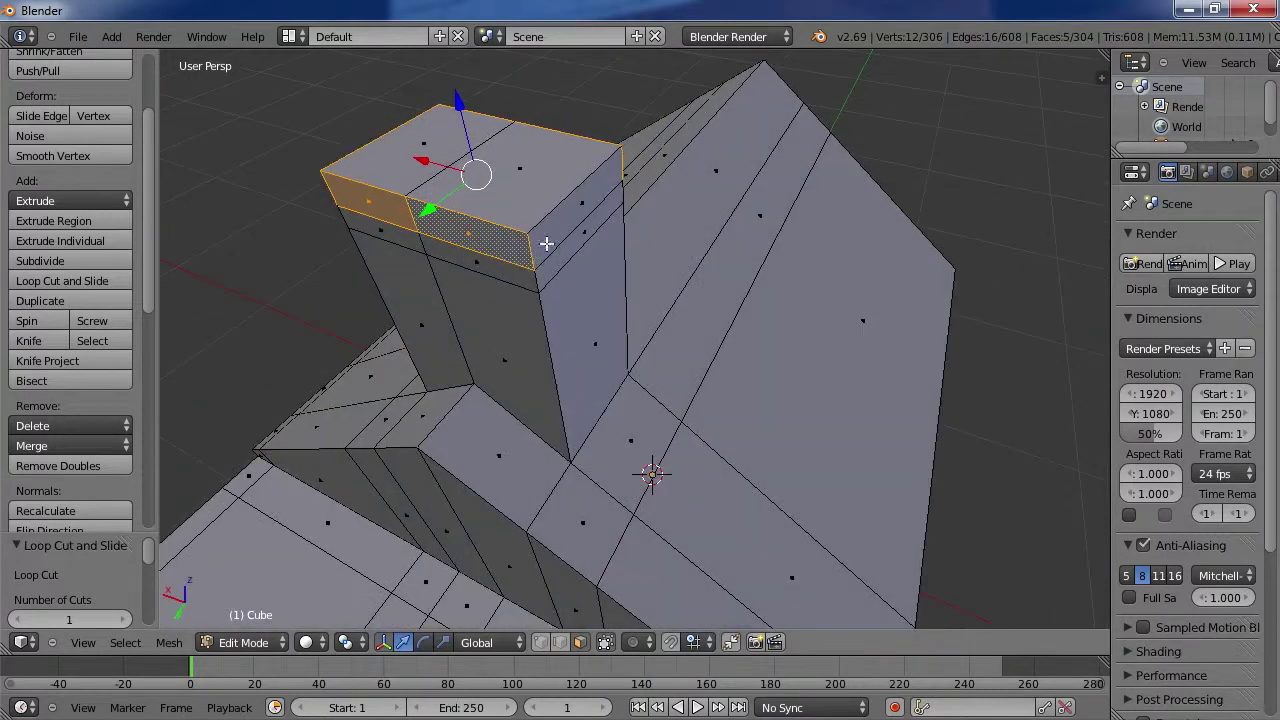
shift+right_click(592, 196)
middle_drag(590, 195, 805, 211)
key(s)
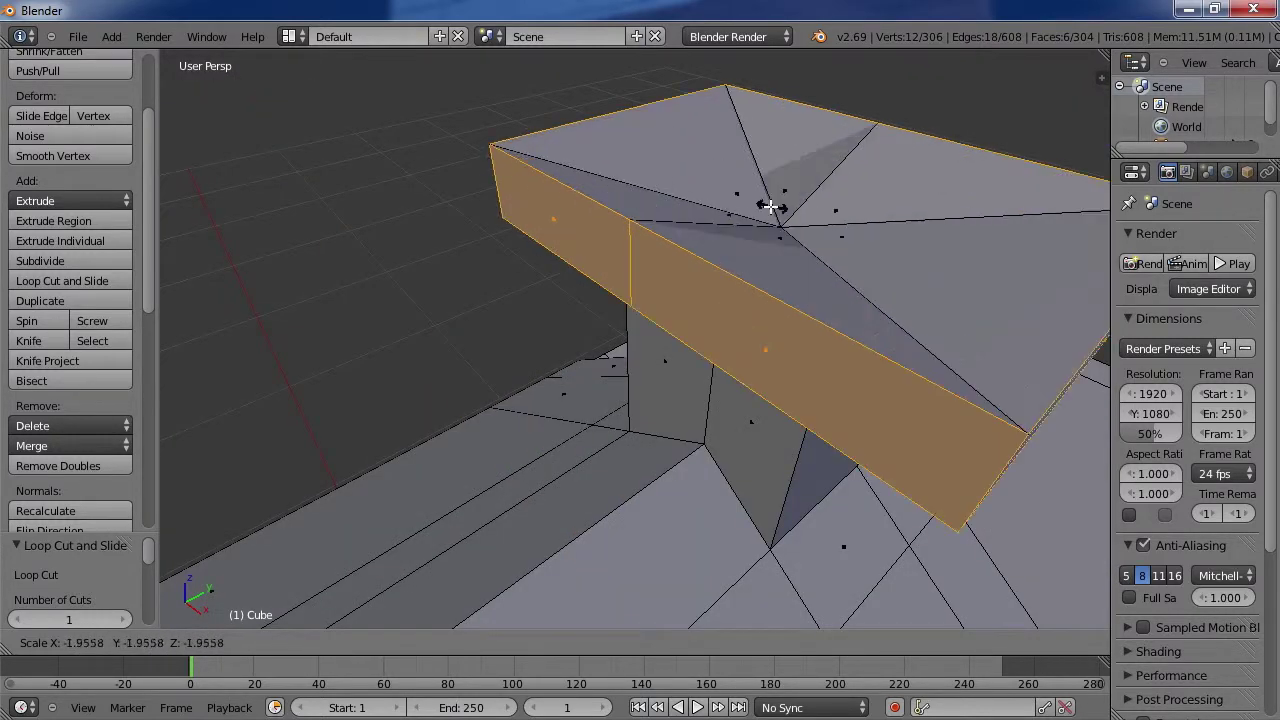
Step: Scale the chimney cap out to 1.123, undoing the flipped first attempt
click(811, 250)
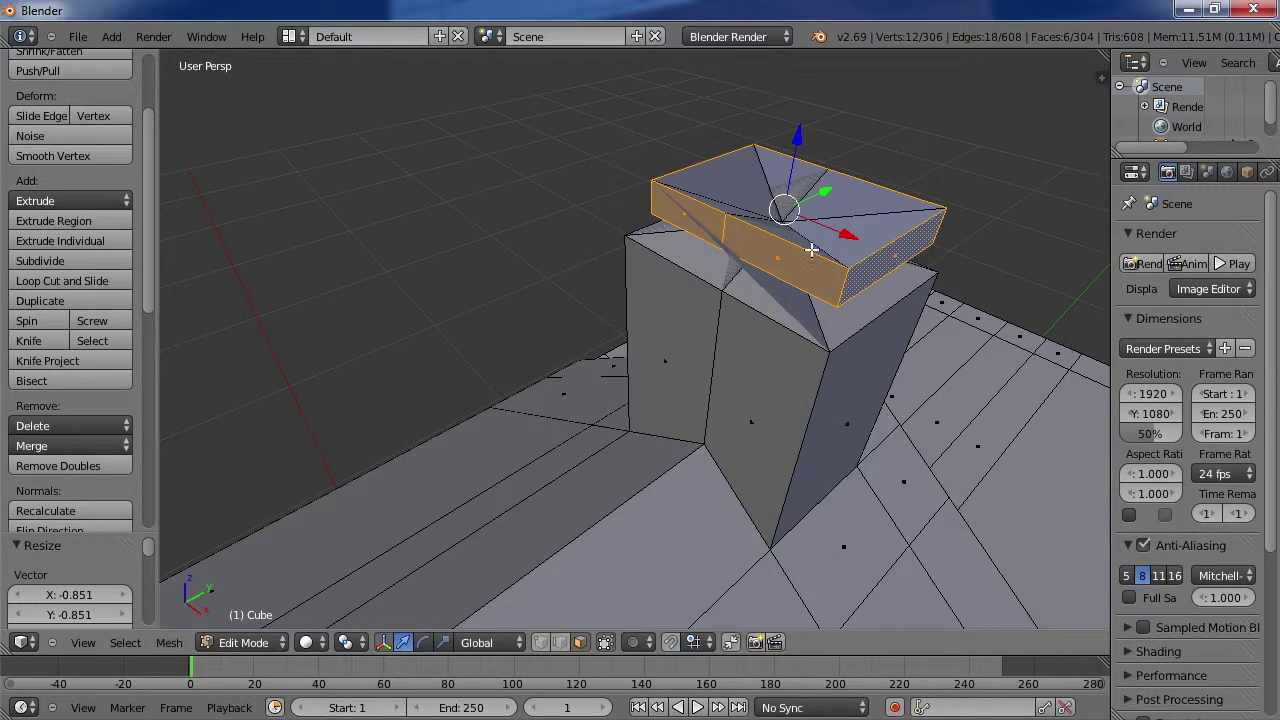
key(ctrl+z)
middle_drag(798, 287, 765, 235)
key(s)
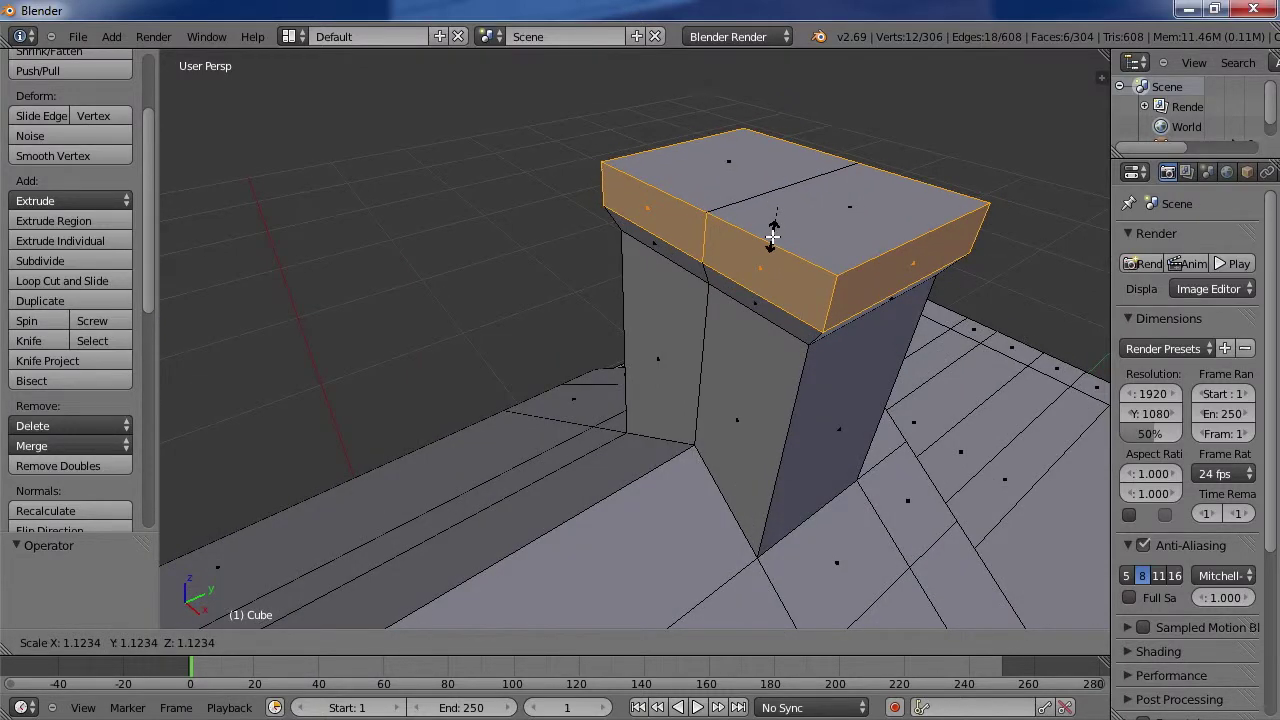
click(773, 235)
middle_drag(773, 235, 711, 264)
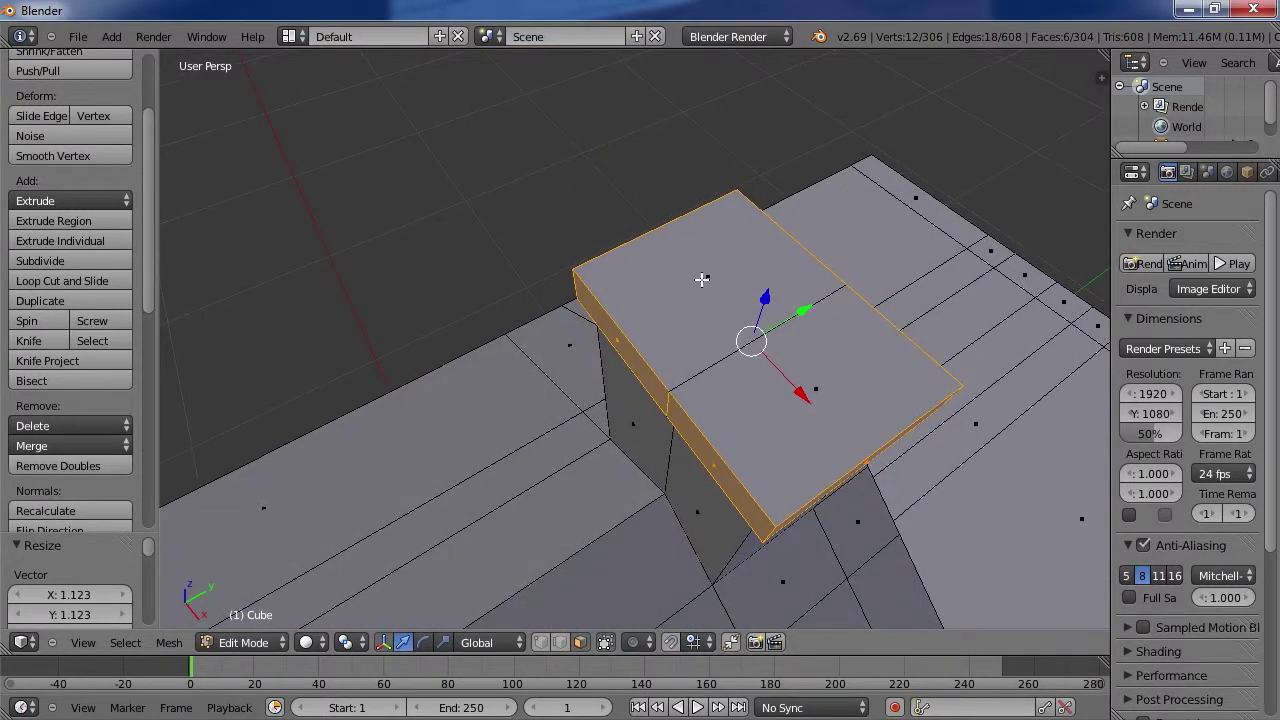
Step: Extrude the two chimney top faces in place and inset them to scale 0.735
right_click(707, 277)
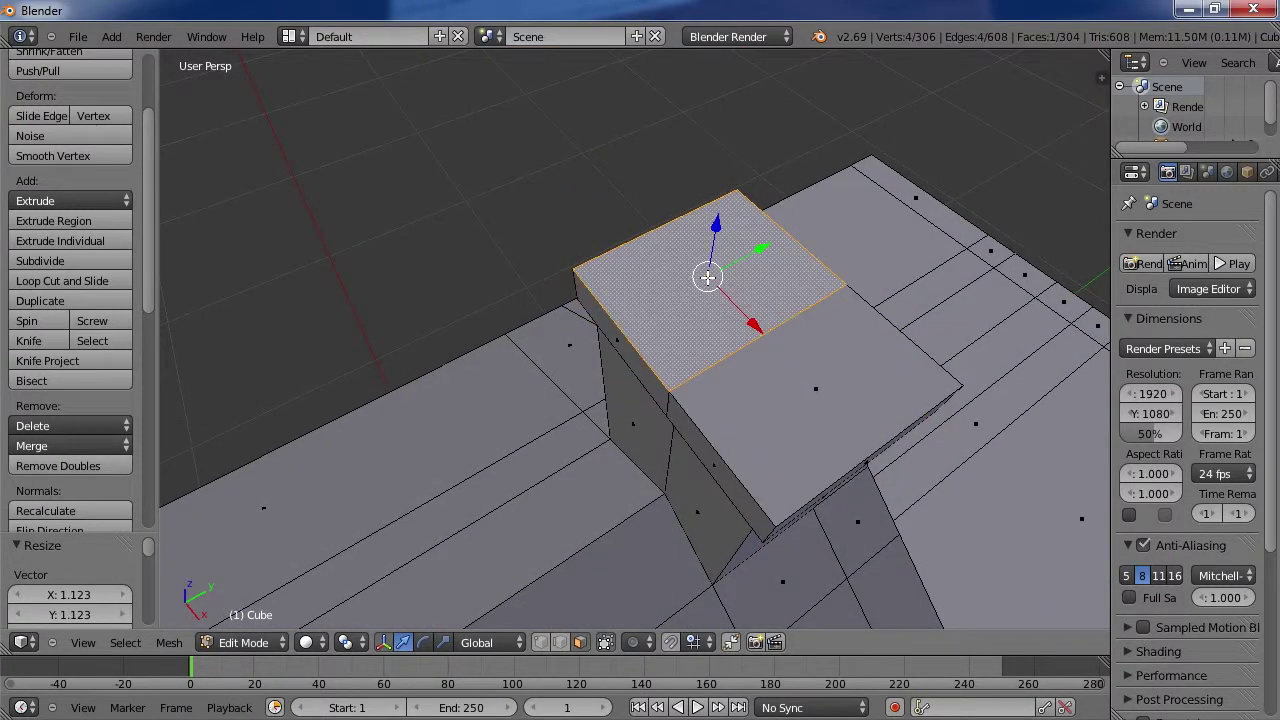
shift+right_click(813, 387)
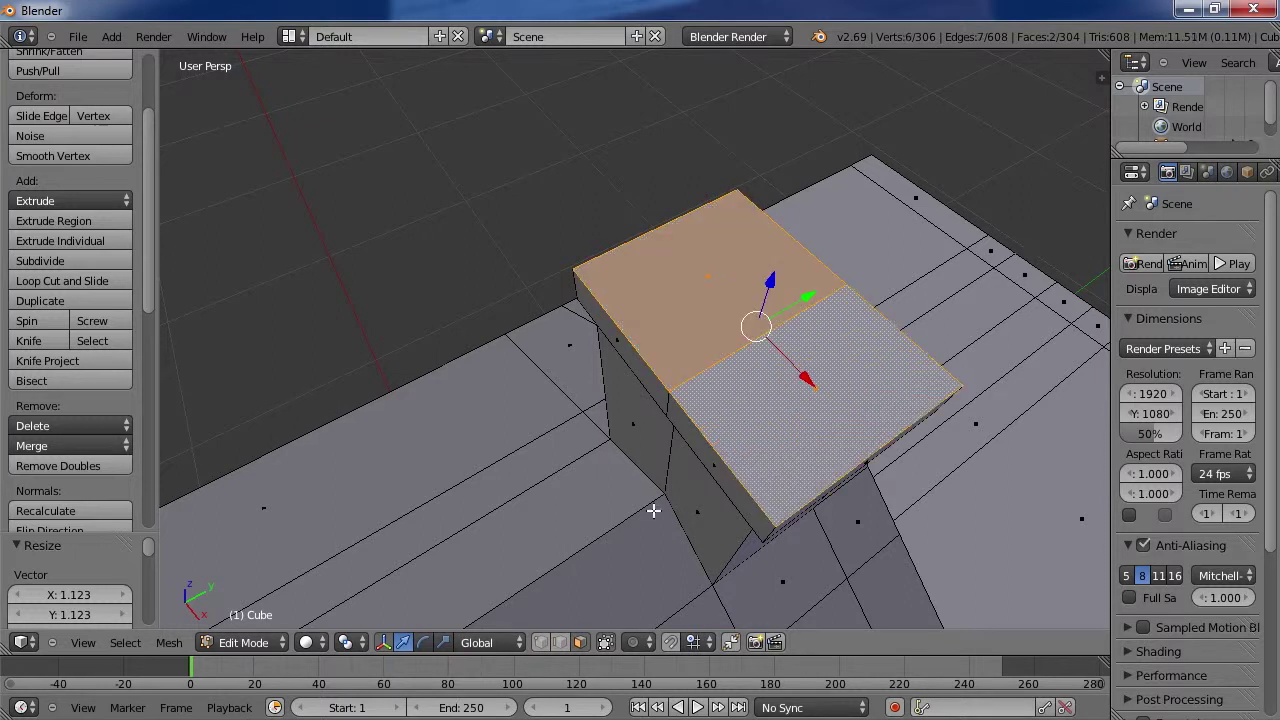
click(91, 224)
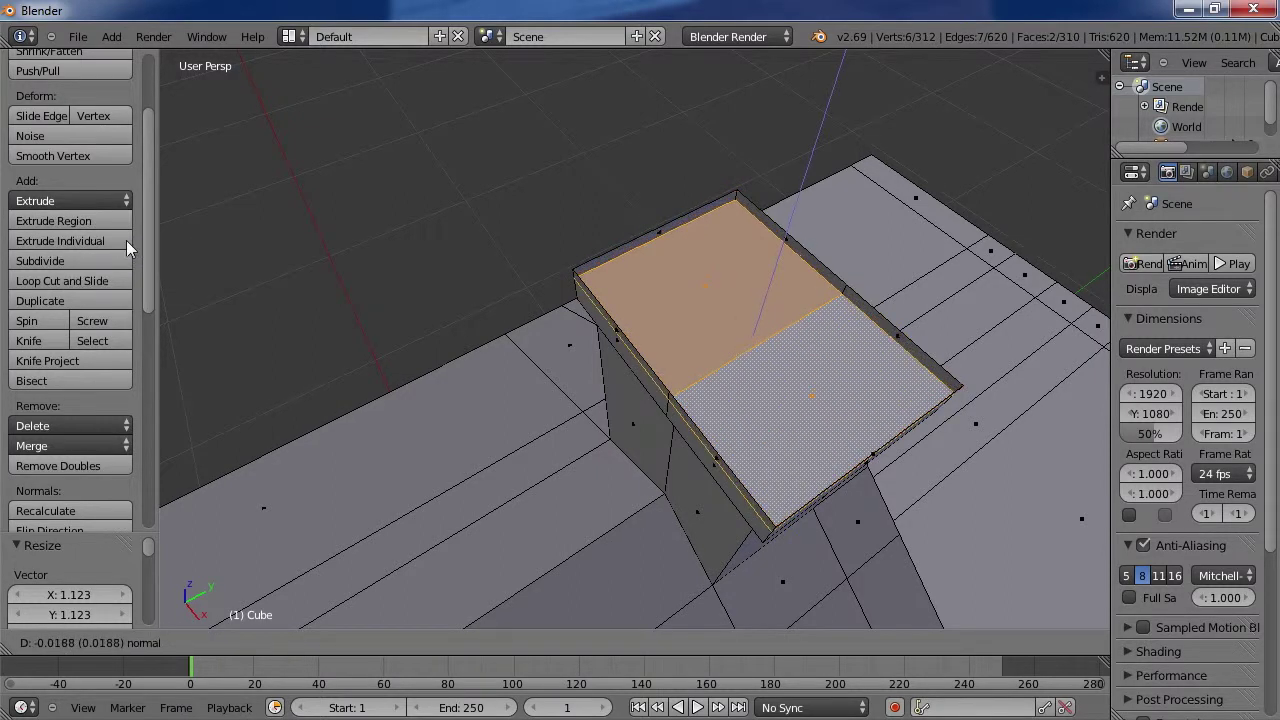
right_click(397, 266)
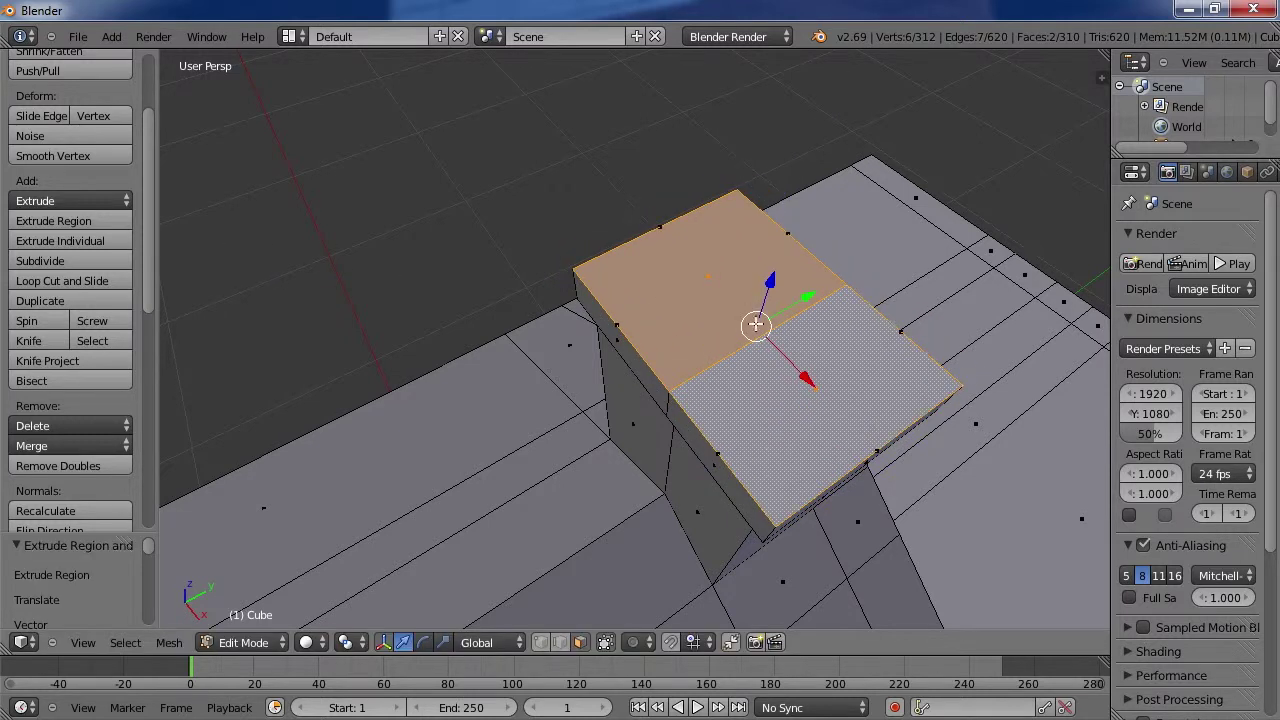
key(s)
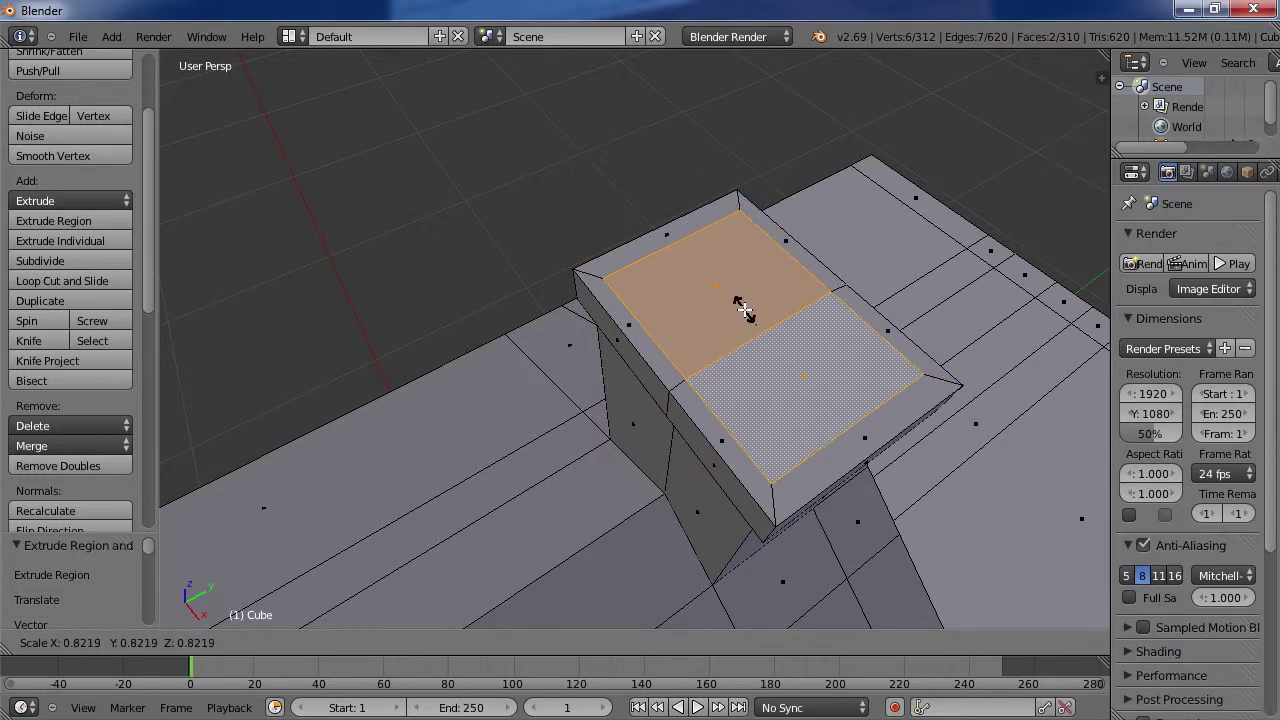
click(745, 311)
Step: Extrude the inset faces downward into the chimney to form a recessed flue
middle_drag(745, 311, 826, 414)
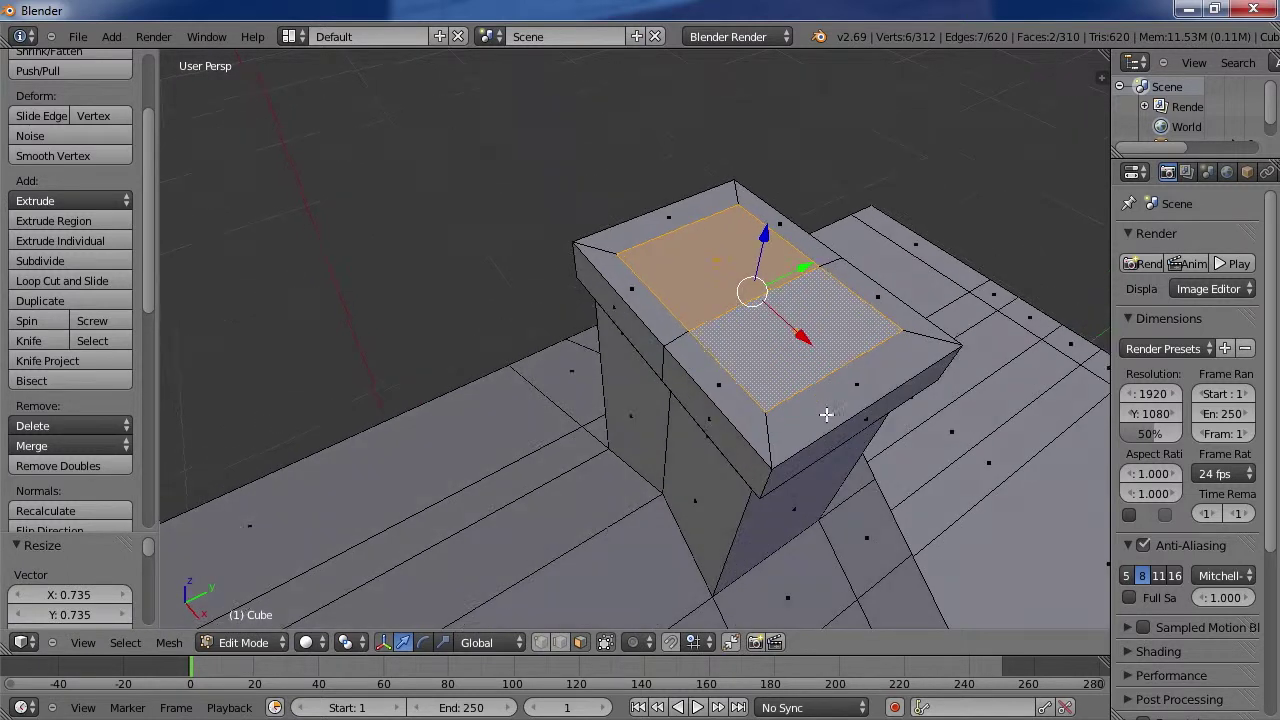
click(77, 221)
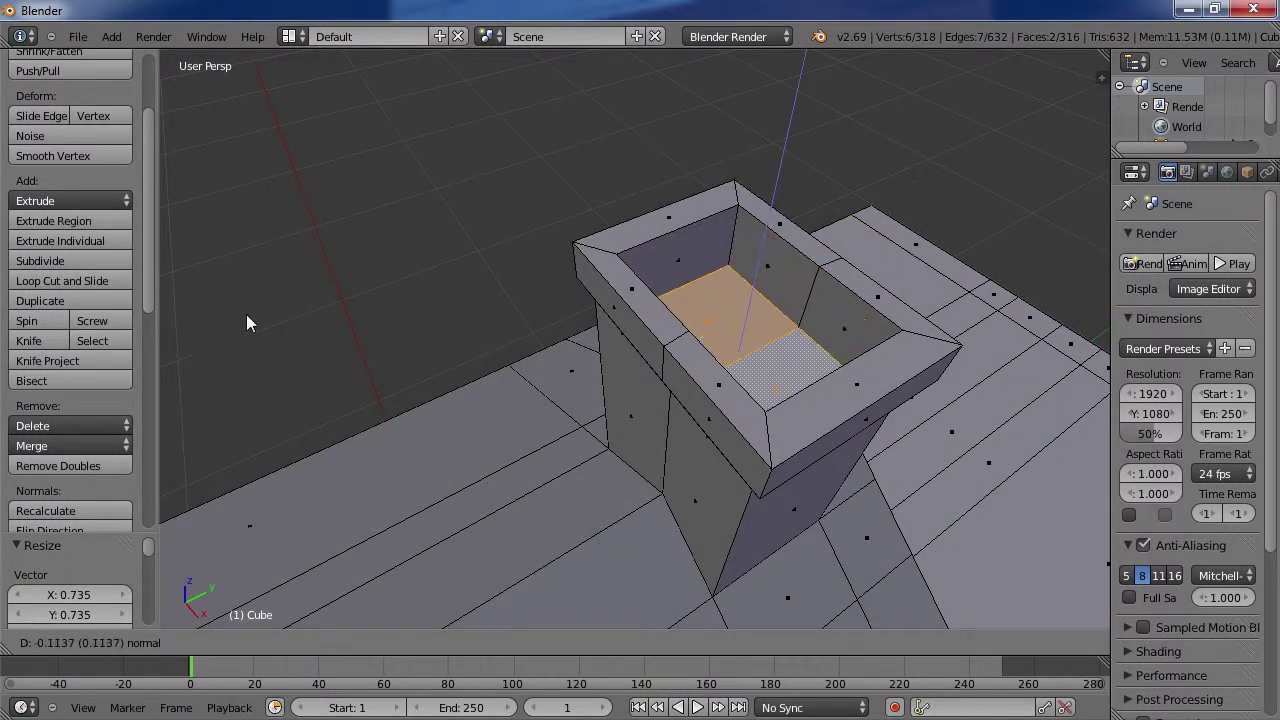
click(340, 368)
middle_drag(483, 443, 483, 403)
scroll(483, 403, down, 4)
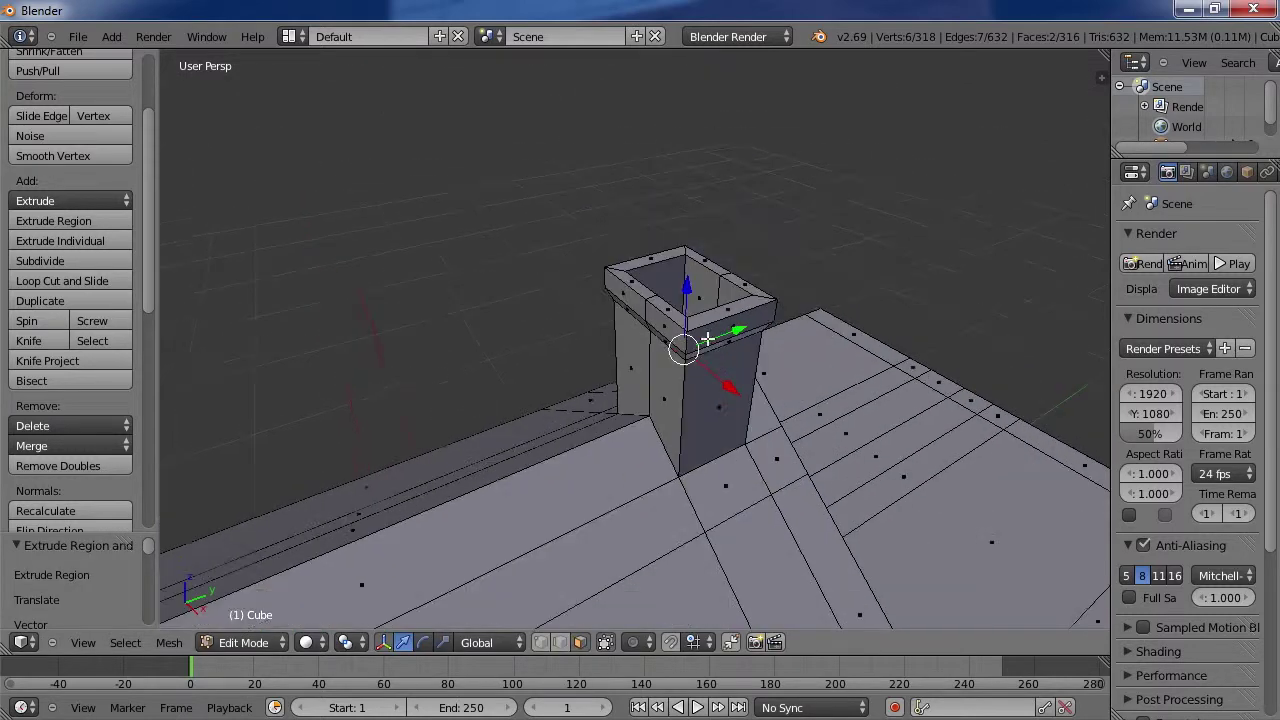
middle_drag(707, 340, 690, 320)
Step: Switch back to Object Mode, deselect everything, and orbit to a corner view of the house
scroll(650, 335, down, 5)
middle_drag(614, 349, 582, 235)
click(256, 642)
click(250, 622)
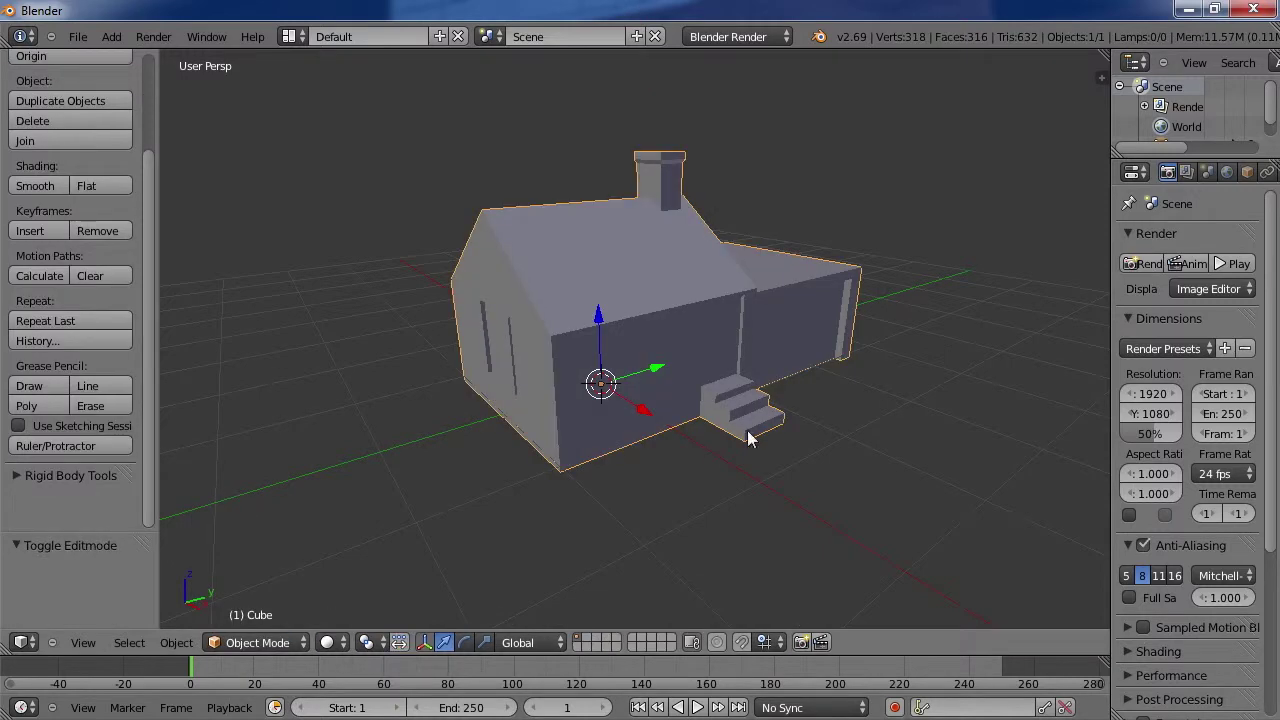
middle_drag(760, 430, 675, 425)
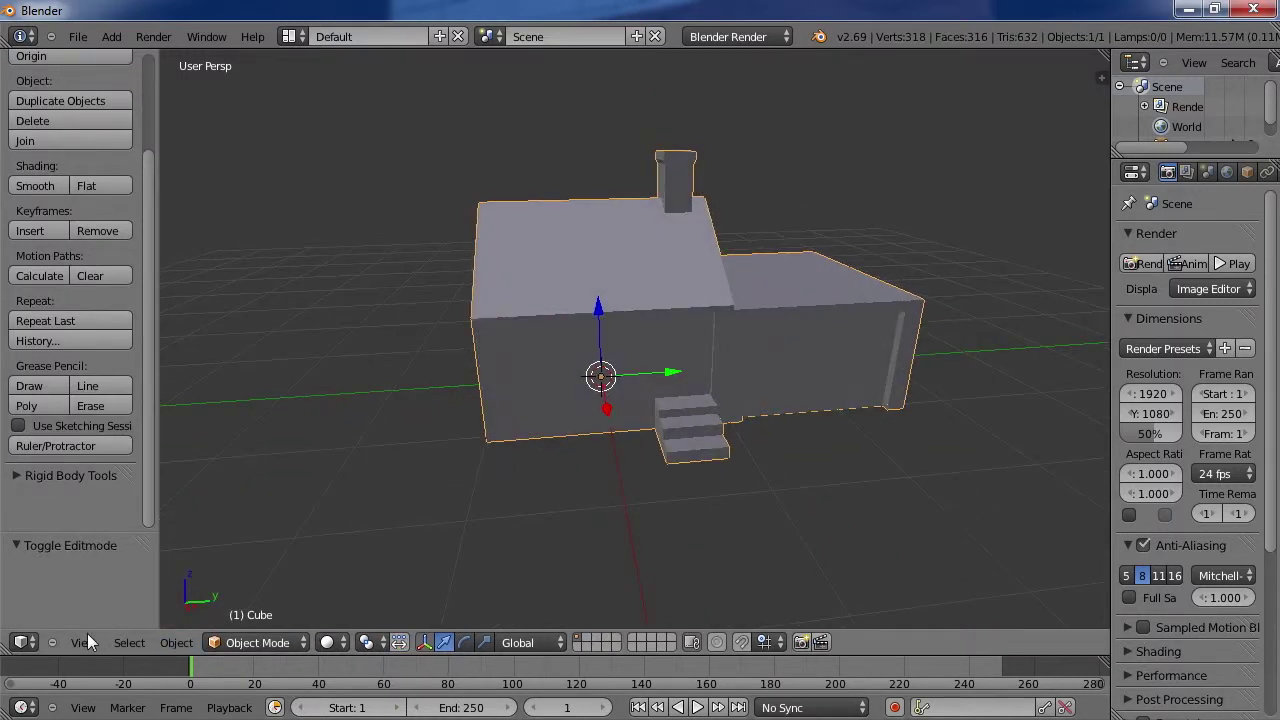
click(129, 642)
click(160, 576)
middle_drag(335, 464, 732, 466)
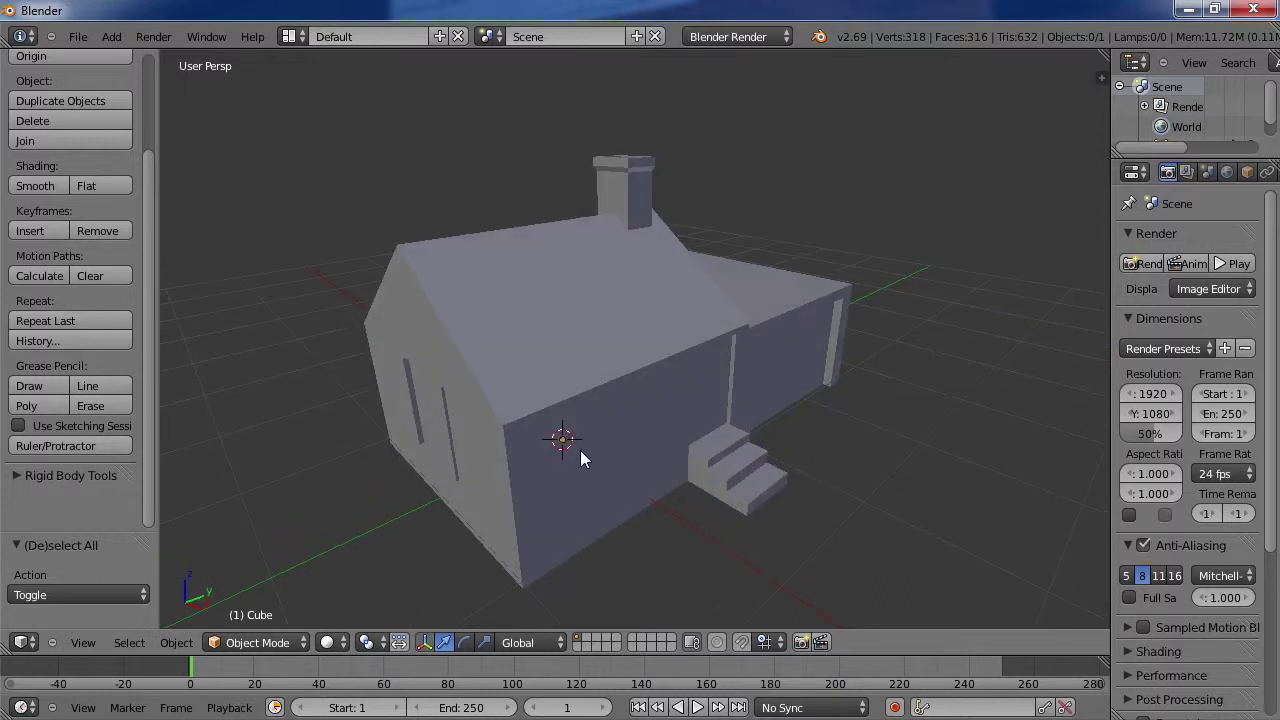